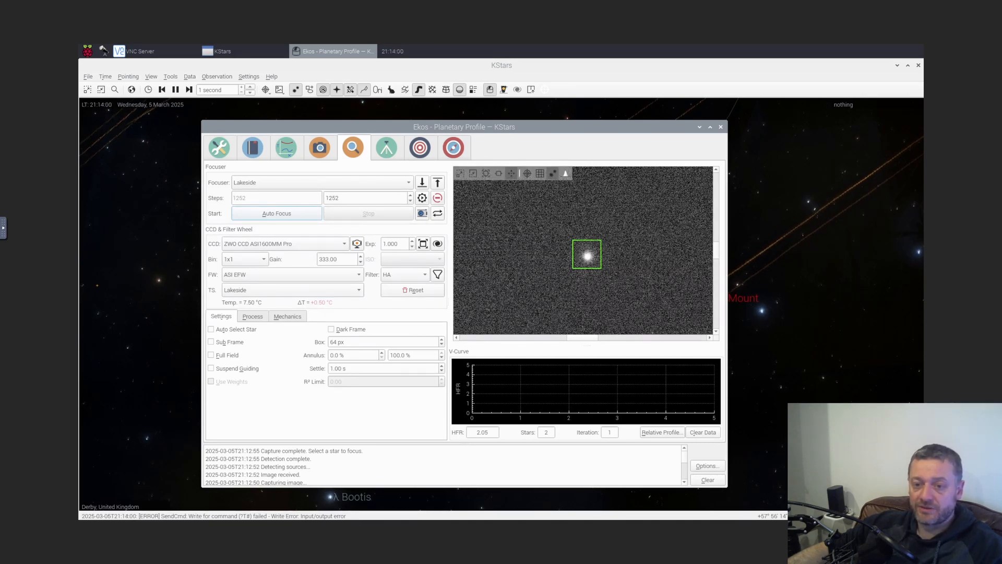
# Start looping focus frames and move the focuser to absolute position 1248
pyautogui.click(421, 214)
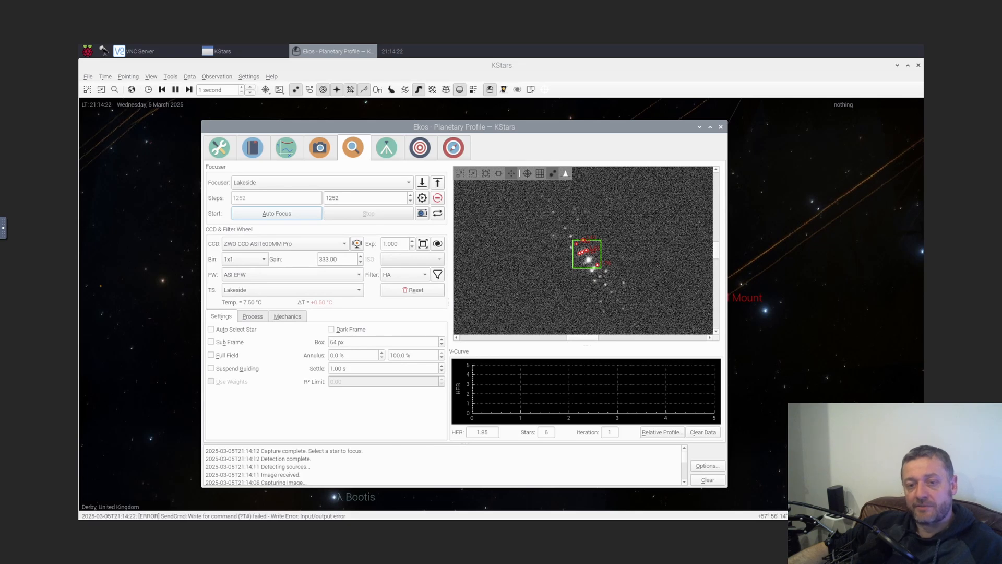
pyautogui.press('BackSpace')
pyautogui.write('0')
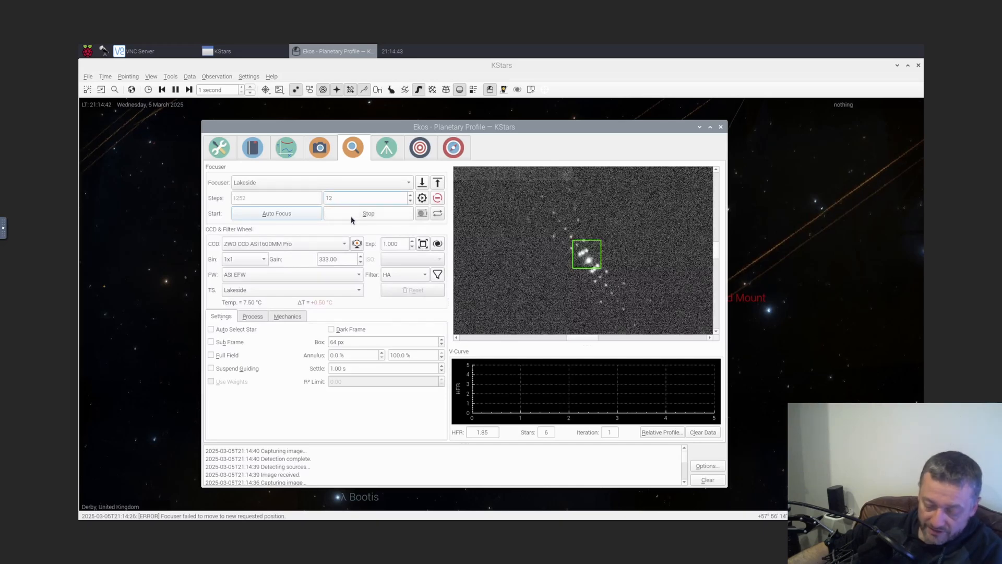
pyautogui.write('48')
pyautogui.click(422, 199)
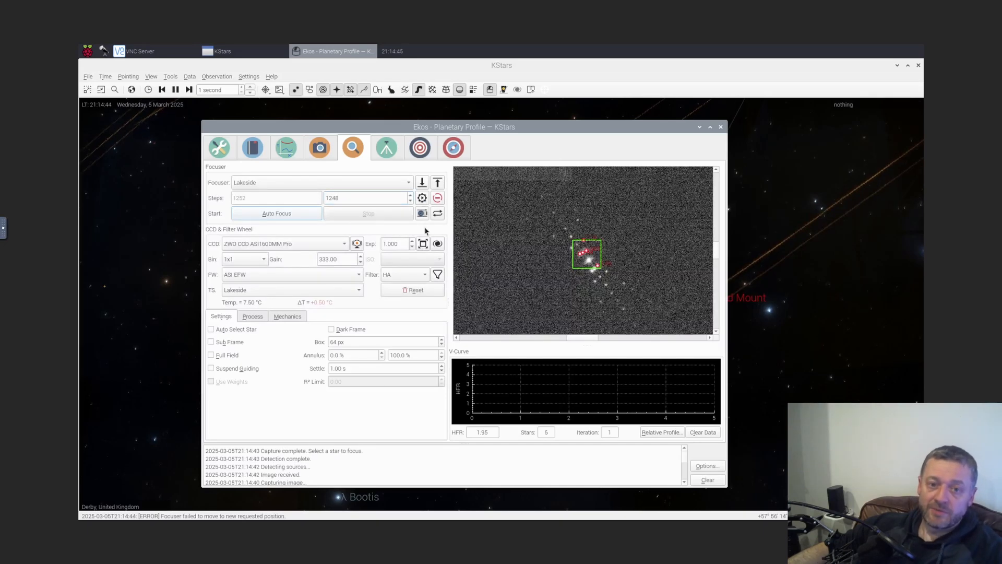
# Stop looping, switch the focus module filter to Red, and restart frame looping
pyautogui.click(424, 217)
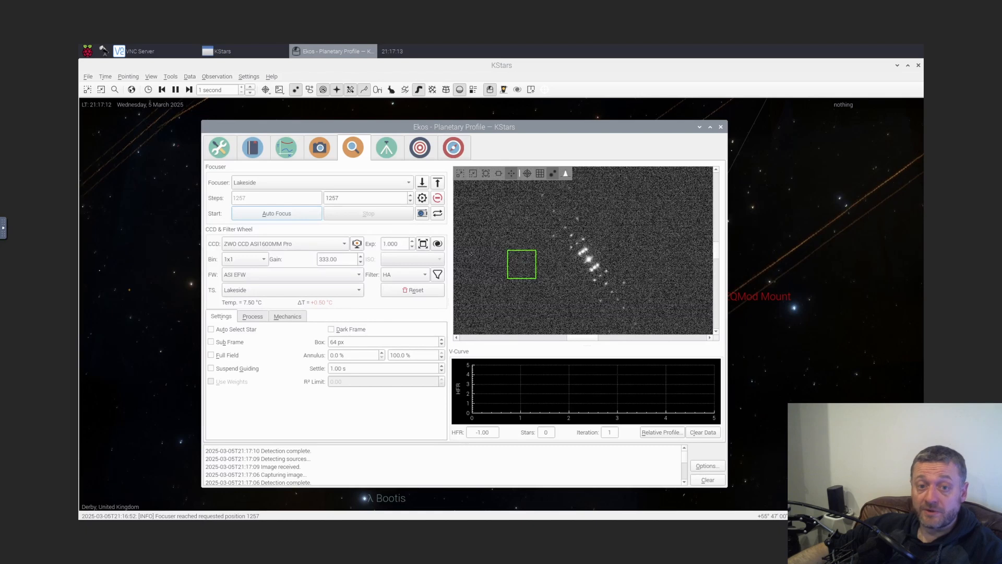
pyautogui.click(396, 275)
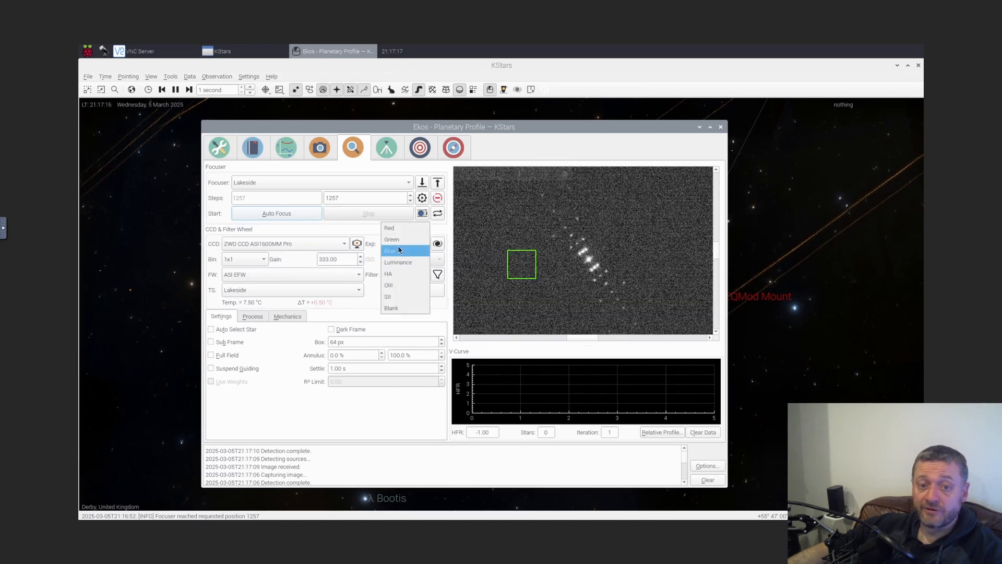
pyautogui.click(402, 230)
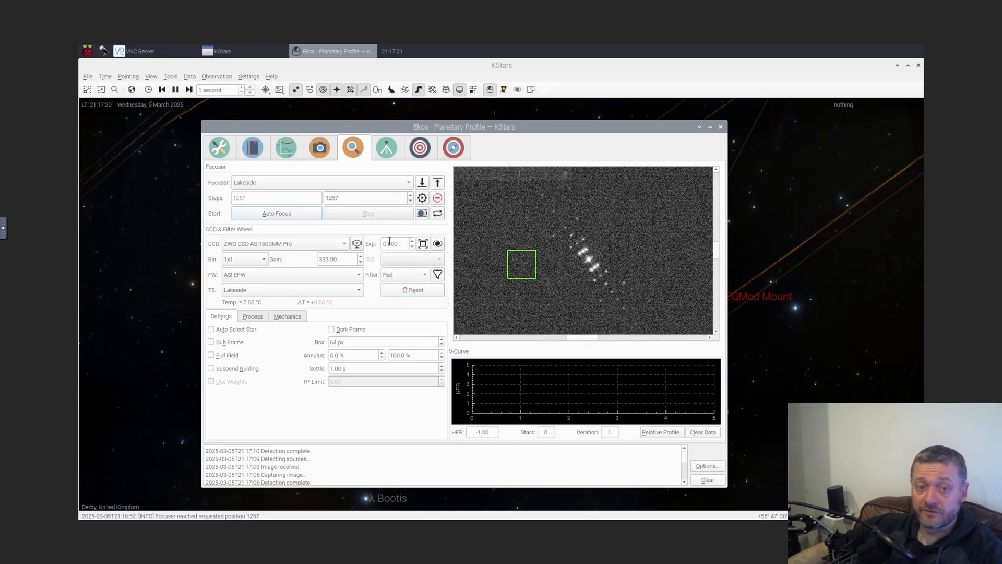
pyautogui.click(422, 214)
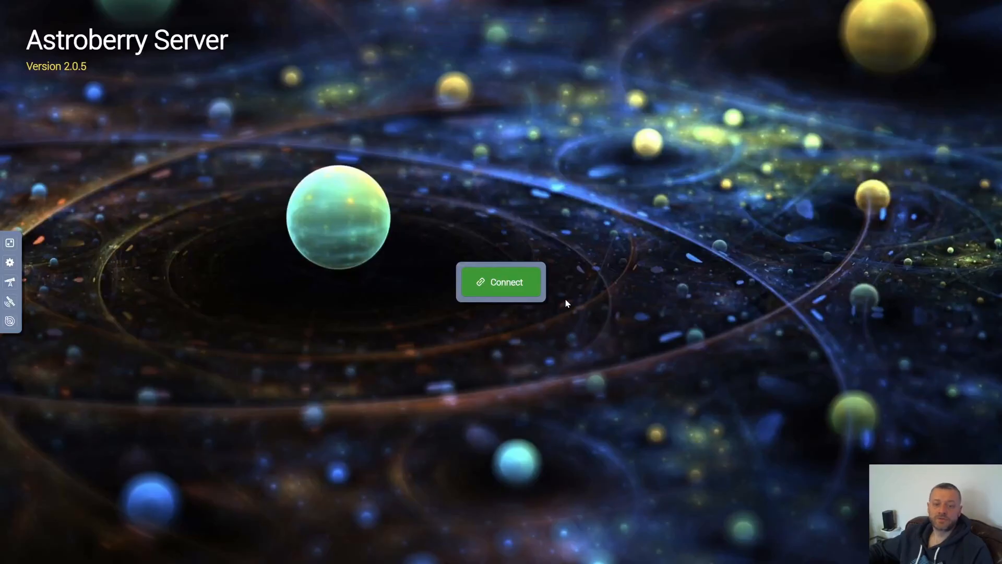
# Connect to the Astroberry Server and enter the VNC password
pyautogui.click(533, 291)
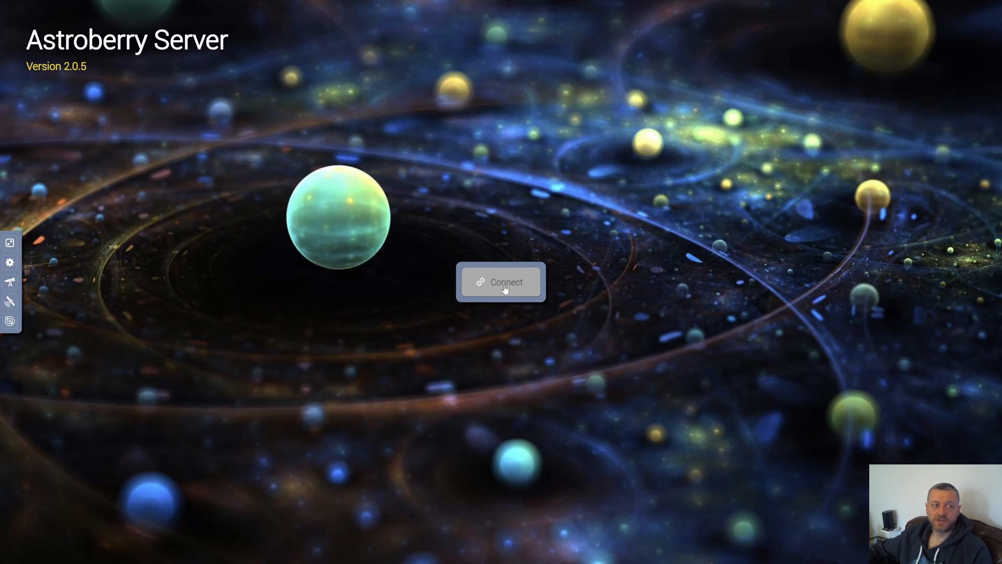
pyautogui.write('astroberry')
pyautogui.press('Return')
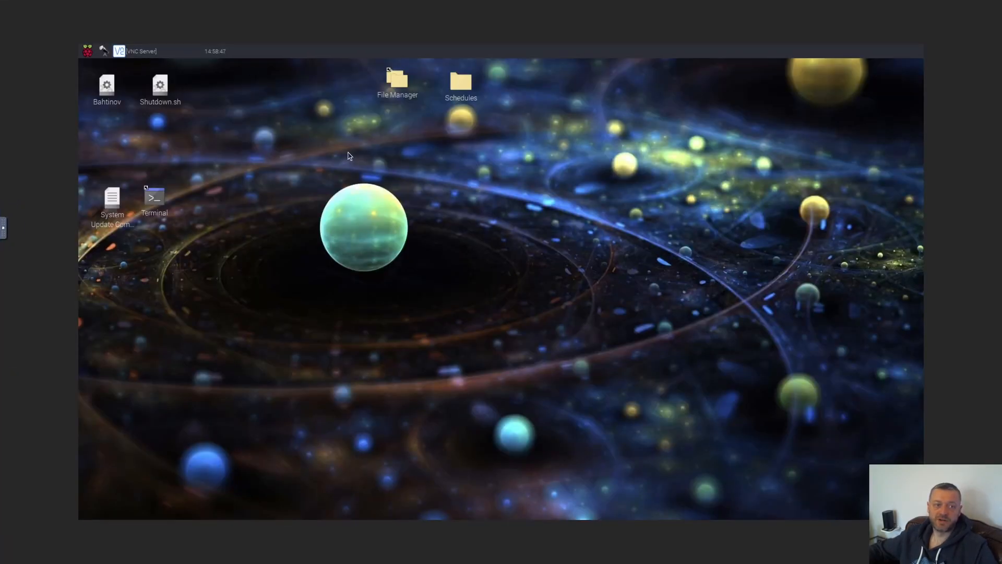
# Open KStars and launch Ekos
pyautogui.click(104, 50)
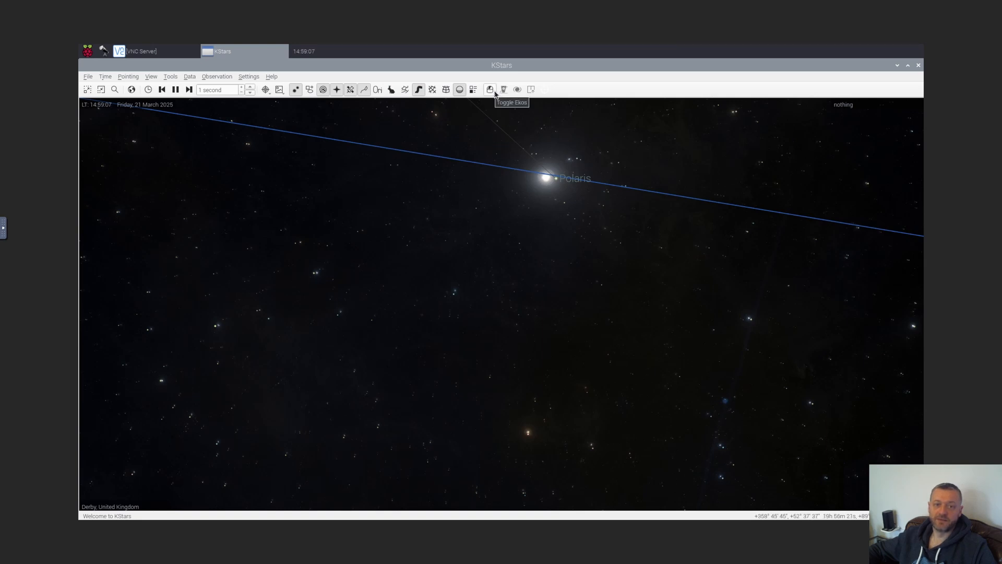
pyautogui.click(491, 90)
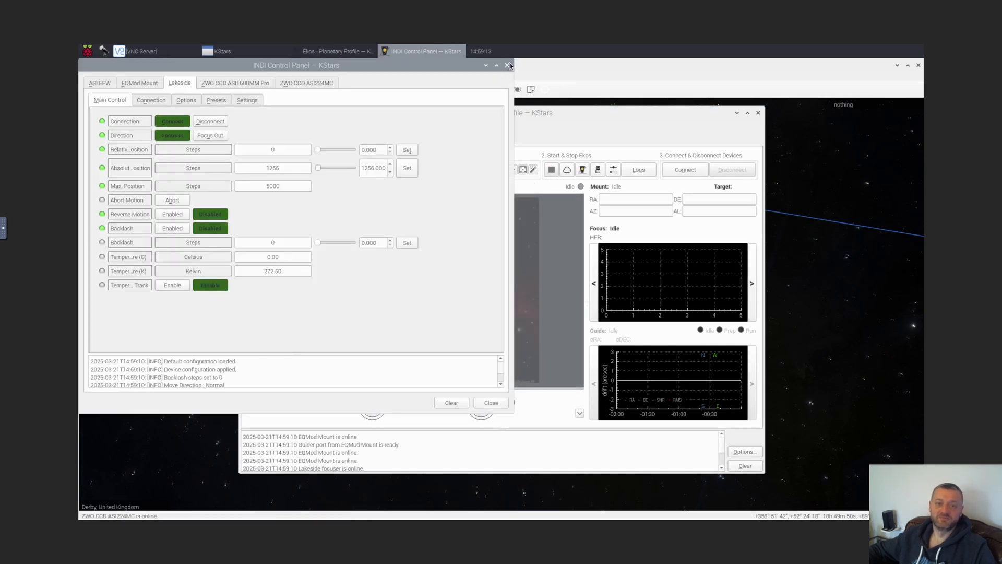
# Review the ZWO CCD ASI1600MM Pro camera properties in the INDI Control Panel and close the panel
pyautogui.moveTo(468, 108); pyautogui.dragTo(492, 154)
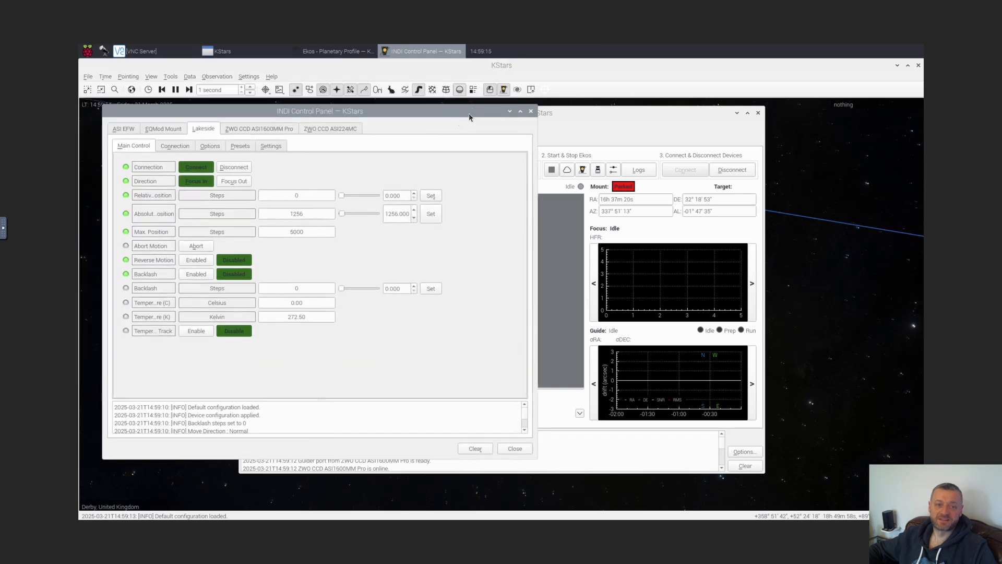
pyautogui.click(244, 129)
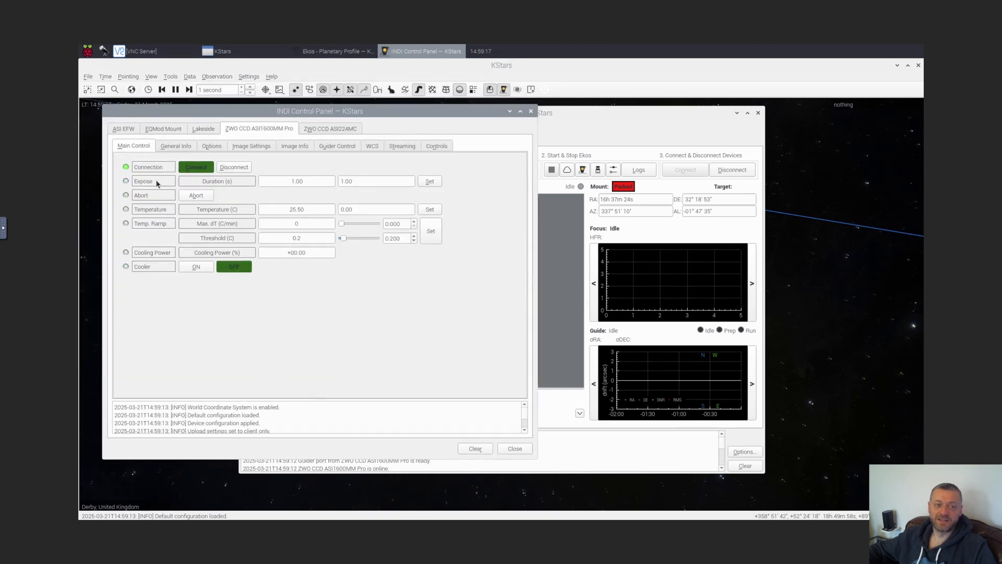
pyautogui.click(532, 114)
# Open the Capture module and select the ZWO CCD ASI1600MM Pro camera
pyautogui.click(353, 137)
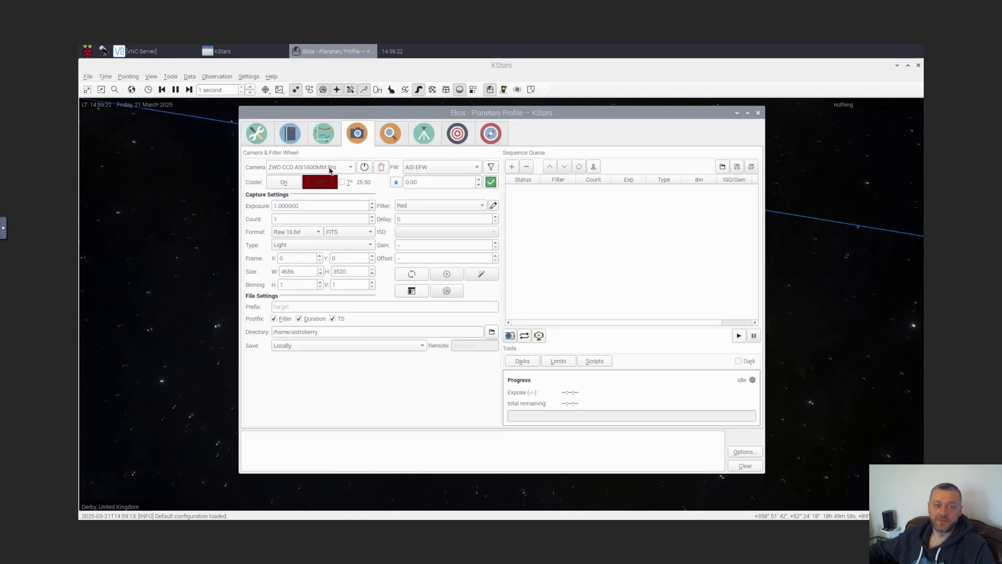
pyautogui.click(274, 171)
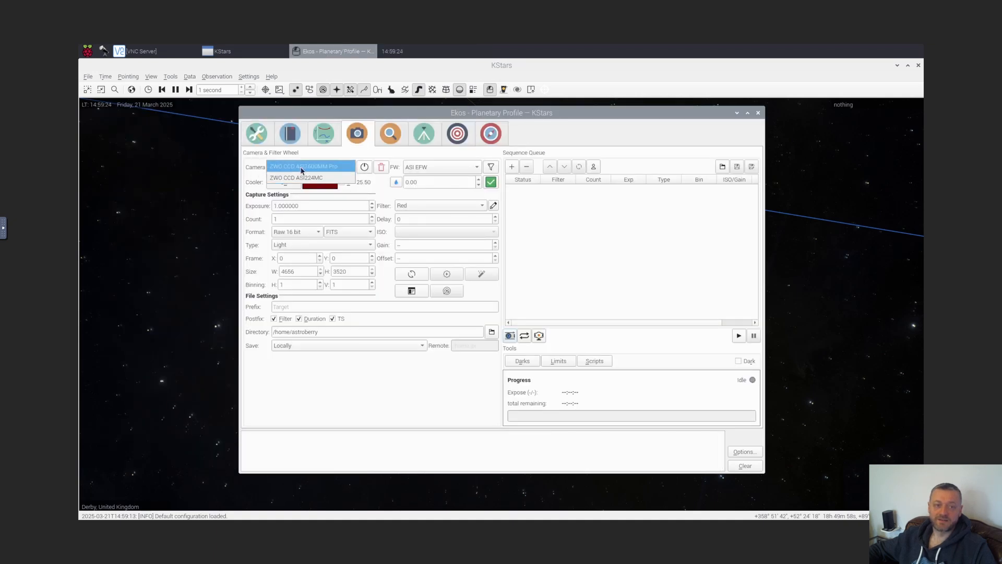
pyautogui.click(320, 167)
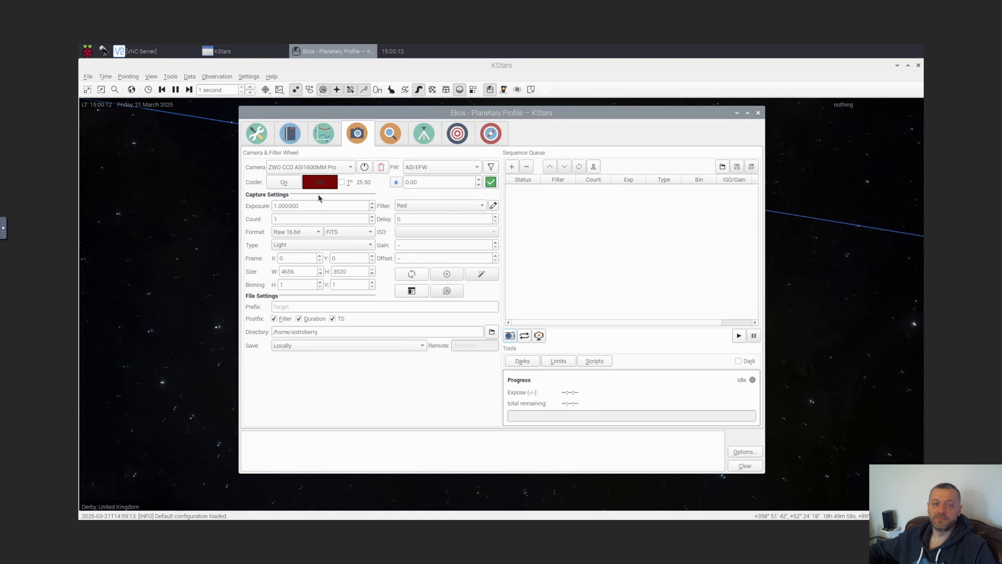
# Set the cooler target to -20 °C, the filter to Blue, exposure to 300 seconds and count to 72
pyautogui.doubleClick(431, 184)
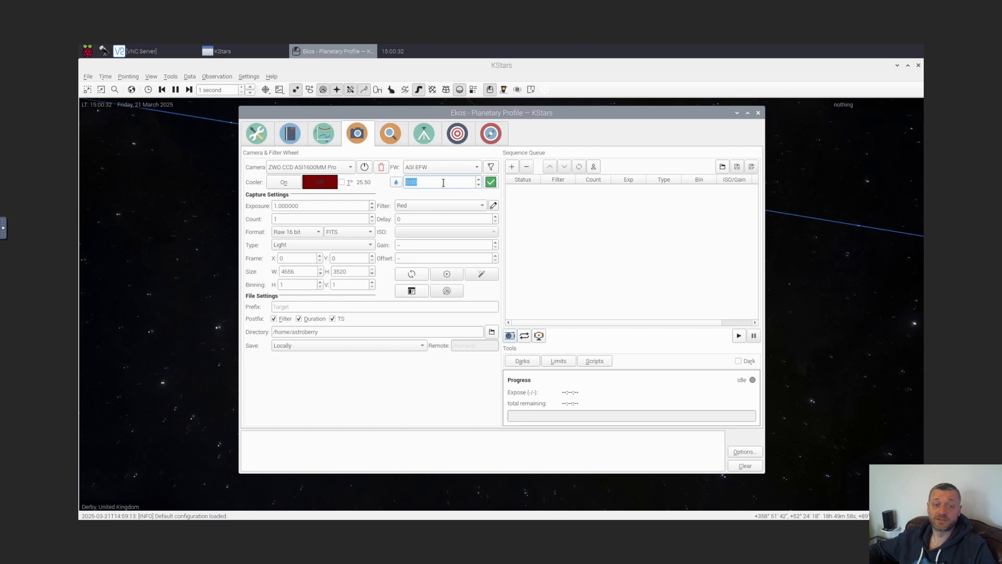
pyautogui.press('Tab')
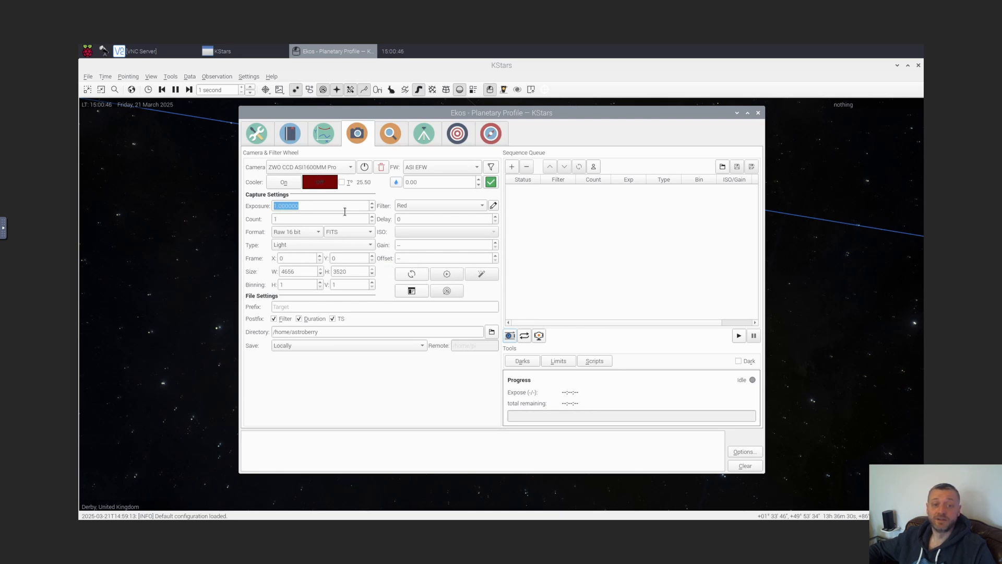
pyautogui.click(428, 206)
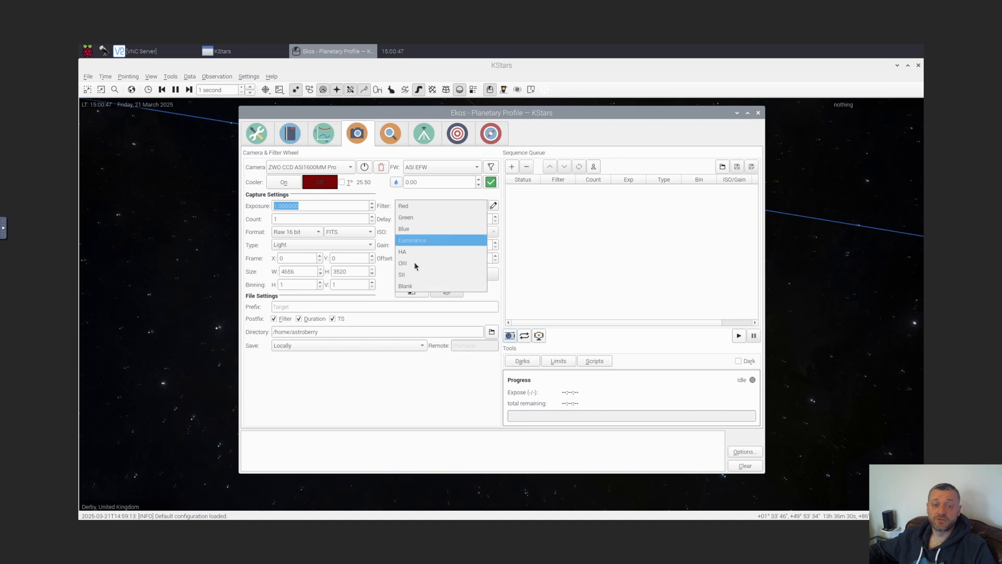
pyautogui.click(311, 220)
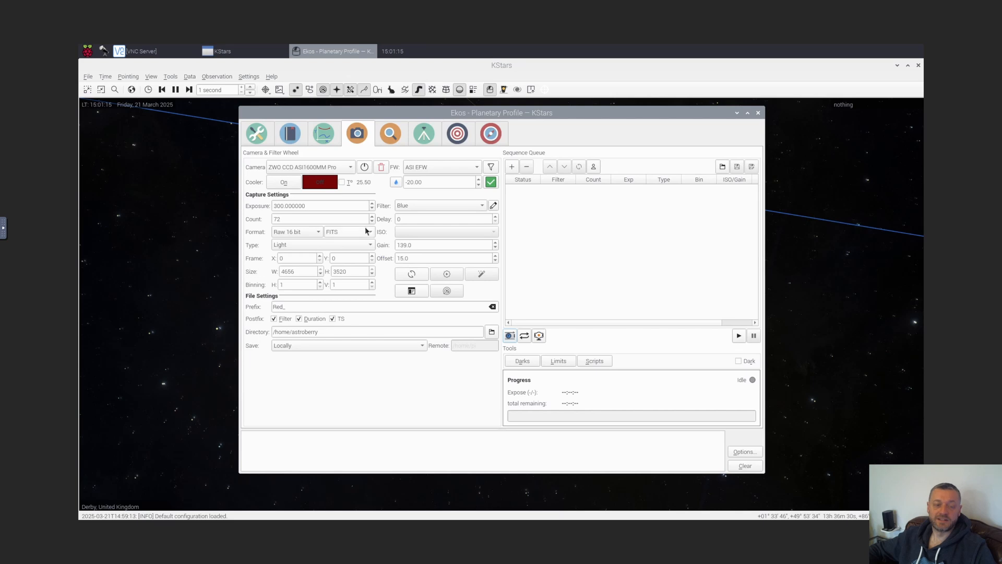
pyautogui.doubleClick(313, 206)
pyautogui.click(313, 220)
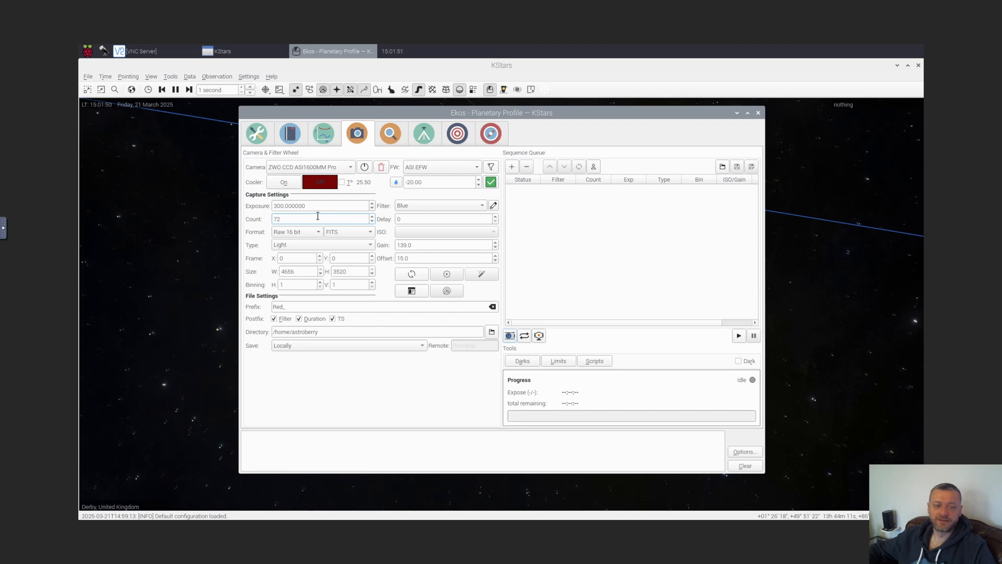
# Set the camera gain to 139 and offset to 15, keeping the file prefix Red_
pyautogui.moveTo(432, 246); pyautogui.dragTo(386, 258)
pyautogui.click(418, 246)
pyautogui.click(415, 258)
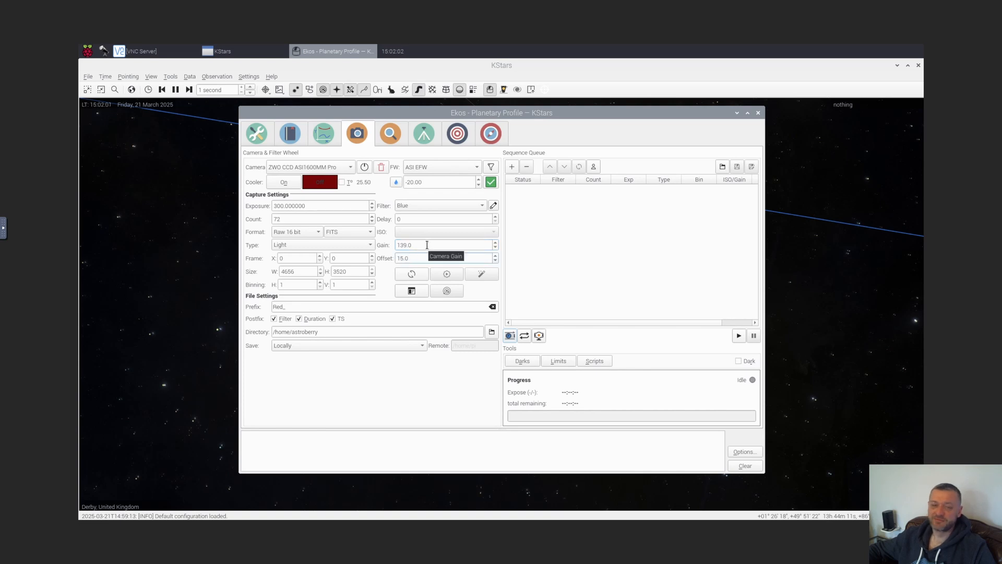
pyautogui.press('Tab')
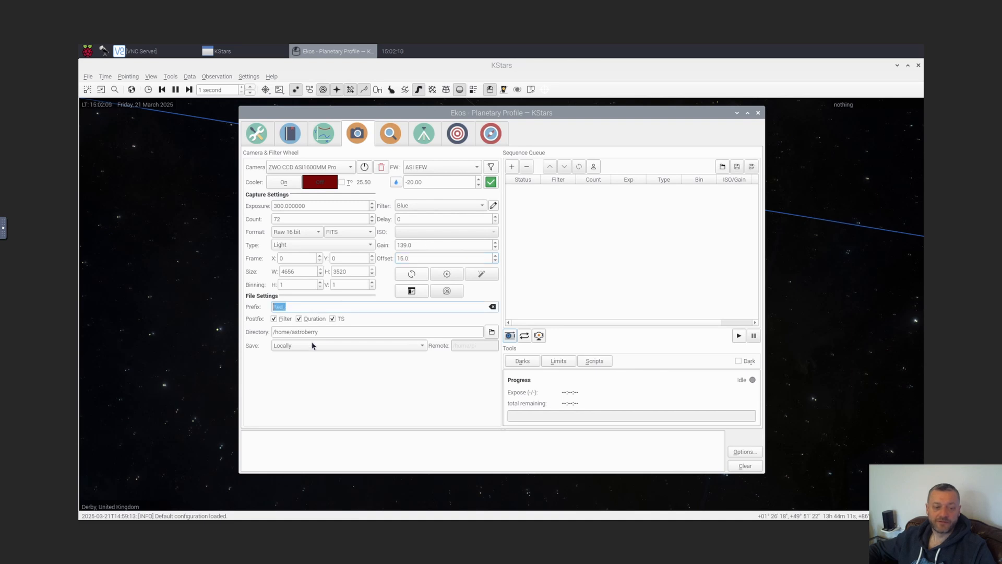
pyautogui.click(314, 306)
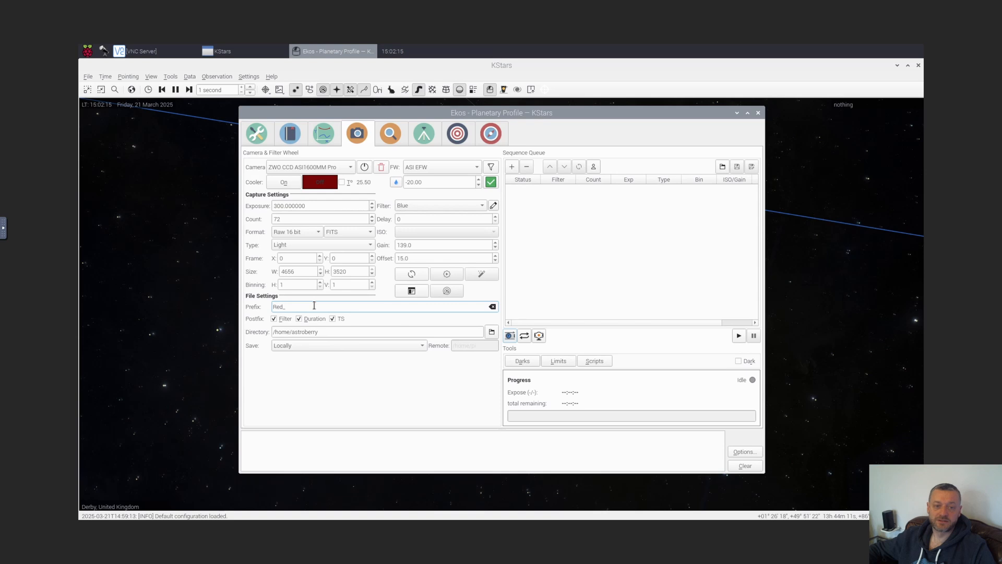
# Add the configured capture job to the sequence queue
pyautogui.click(418, 205)
pyautogui.click(415, 183)
pyautogui.click(512, 167)
pyautogui.click(593, 192)
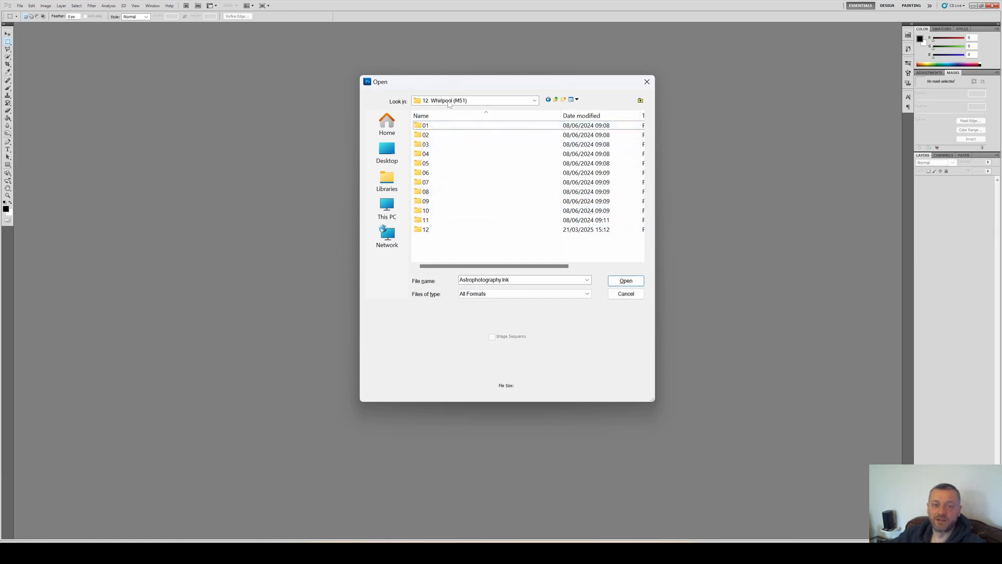
# Switch to Photoshop's Open dialog and open the Red subfolder inside folder 12 of Whirlpool (M51)
pyautogui.click(457, 229)
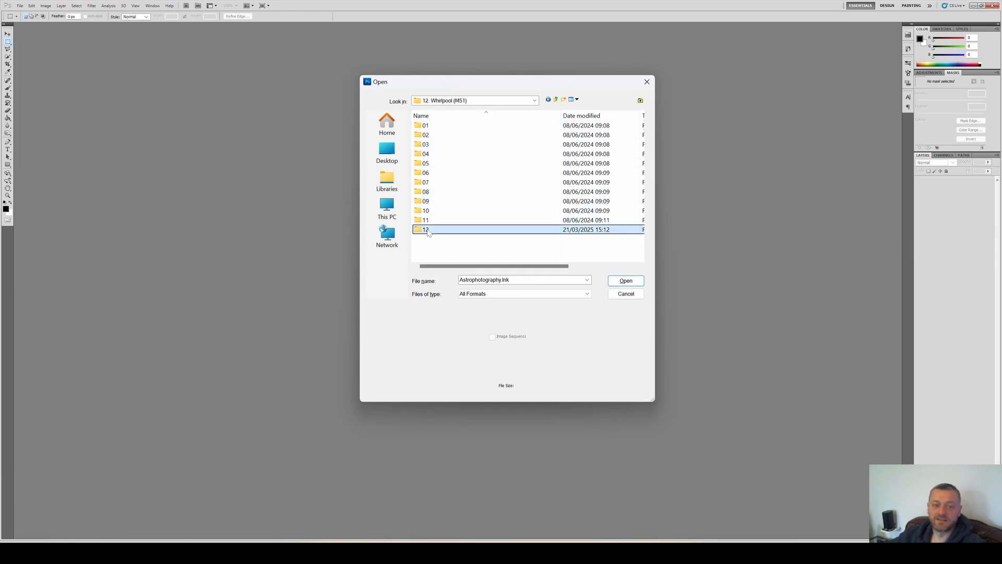
pyautogui.doubleClick(457, 231)
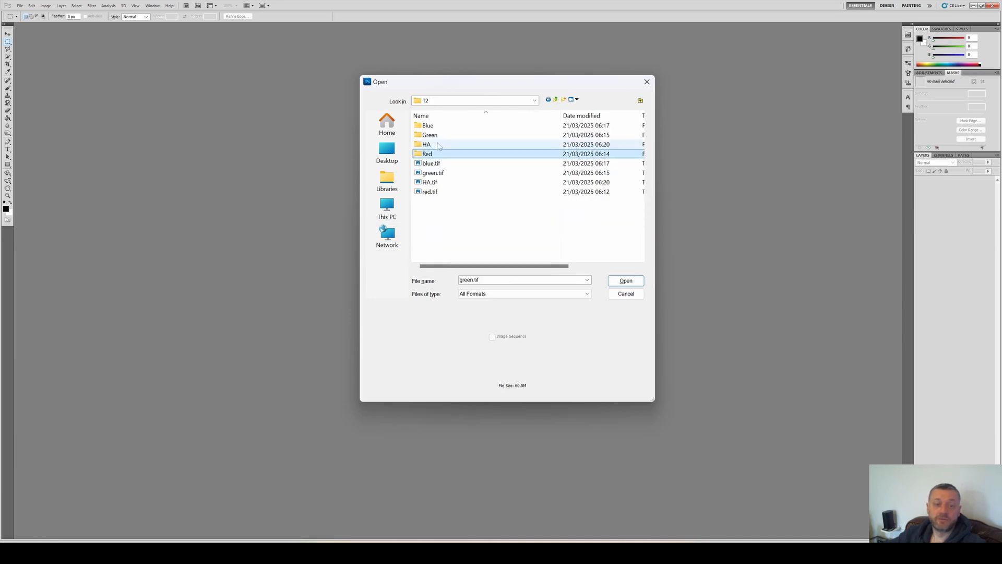
pyautogui.click(439, 126)
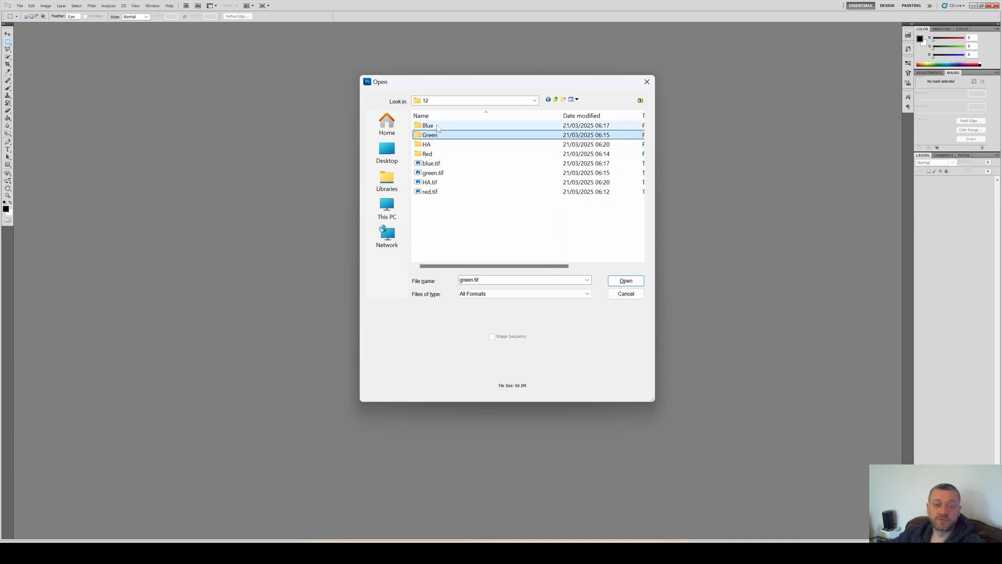
pyautogui.doubleClick(428, 154)
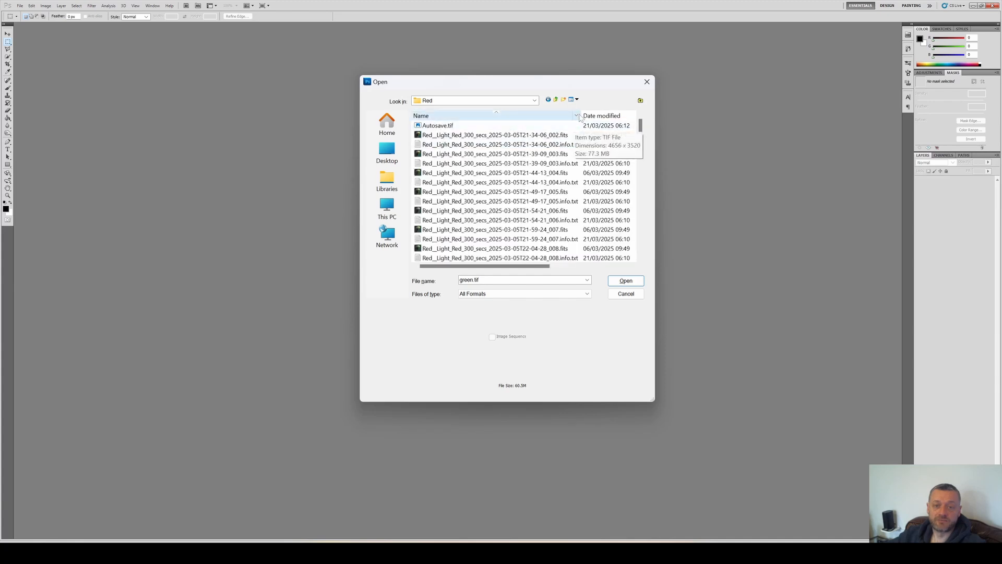
# Browse the Red folder's light frames, info files and Autosave.tif, then return to folder 12
pyautogui.moveTo(584, 115); pyautogui.dragTo(609, 115)
pyautogui.click(545, 135)
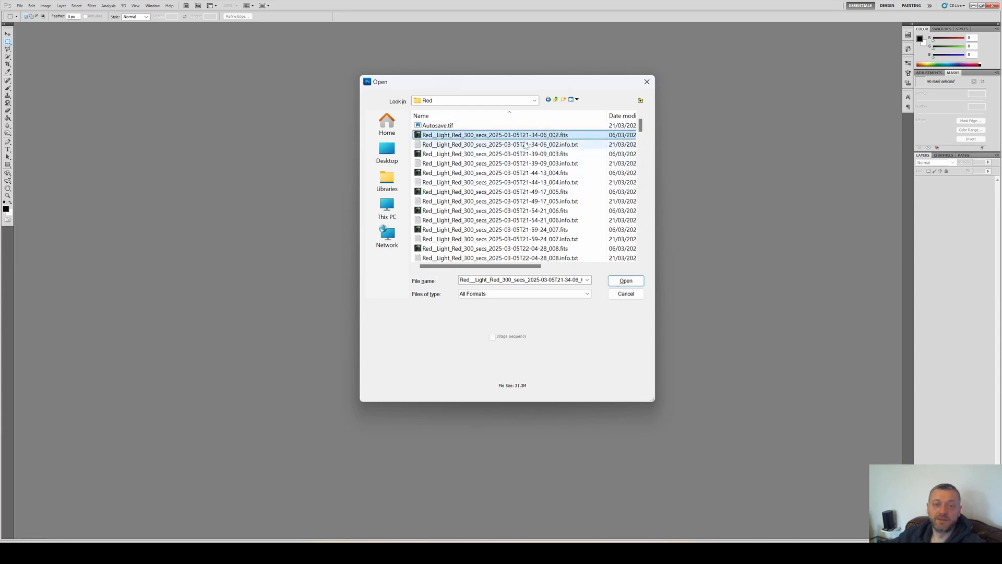
pyautogui.keyDown('ctrl'); pyautogui.click(452, 153); pyautogui.keyUp('ctrl')
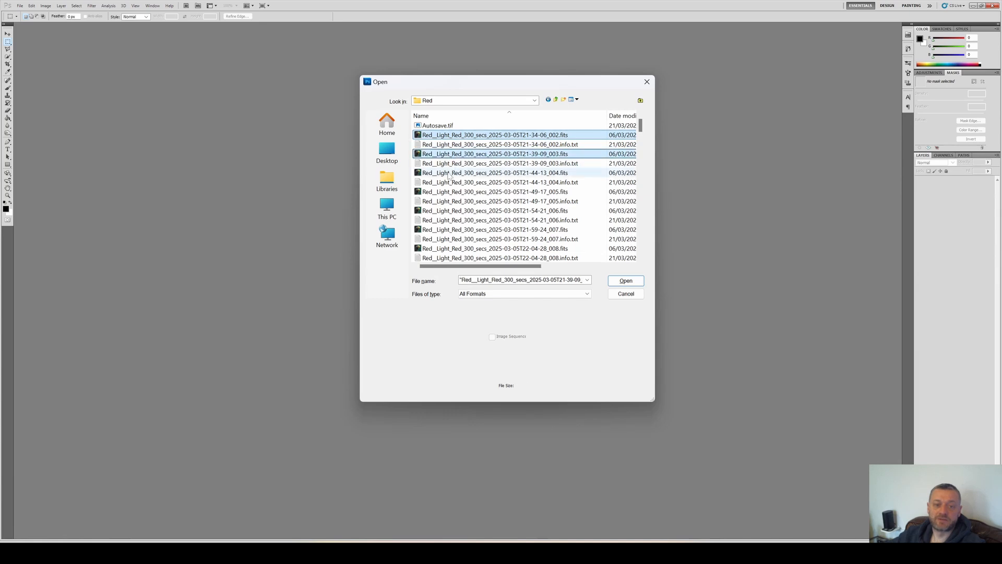
pyautogui.keyDown('ctrl'); pyautogui.click(450, 172); pyautogui.keyUp('ctrl')
pyautogui.keyDown('ctrl'); pyautogui.click(449, 191); pyautogui.keyUp('ctrl')
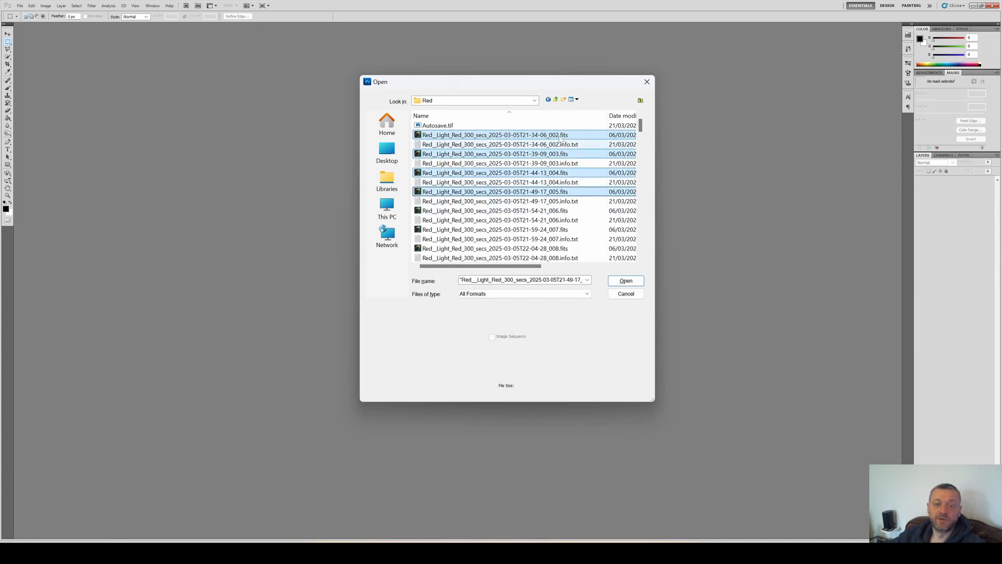
pyautogui.click(532, 144)
pyautogui.keyDown('ctrl'); pyautogui.click(502, 162); pyautogui.keyUp('ctrl')
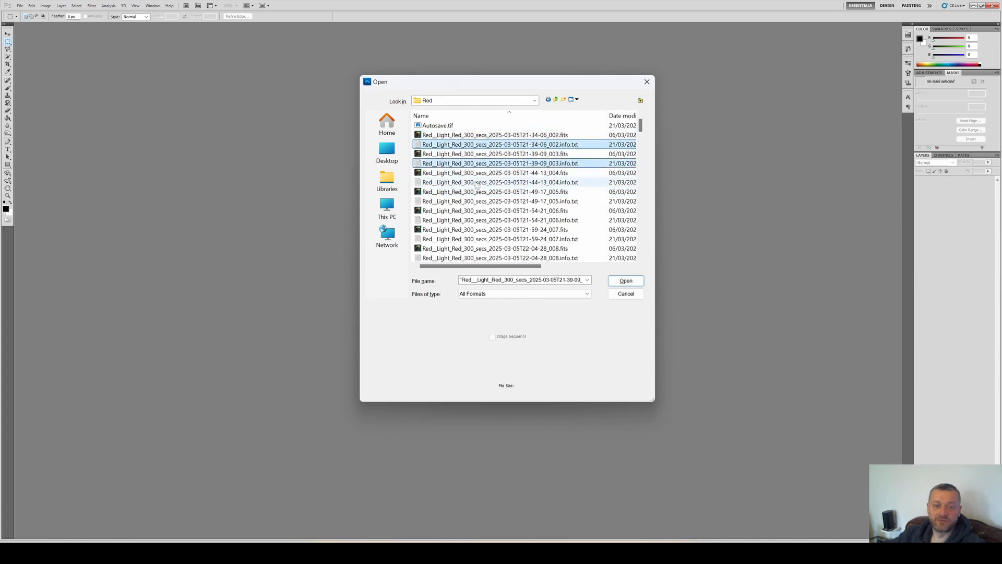
pyautogui.keyDown('ctrl'); pyautogui.click(473, 183); pyautogui.keyUp('ctrl')
pyautogui.click(443, 125)
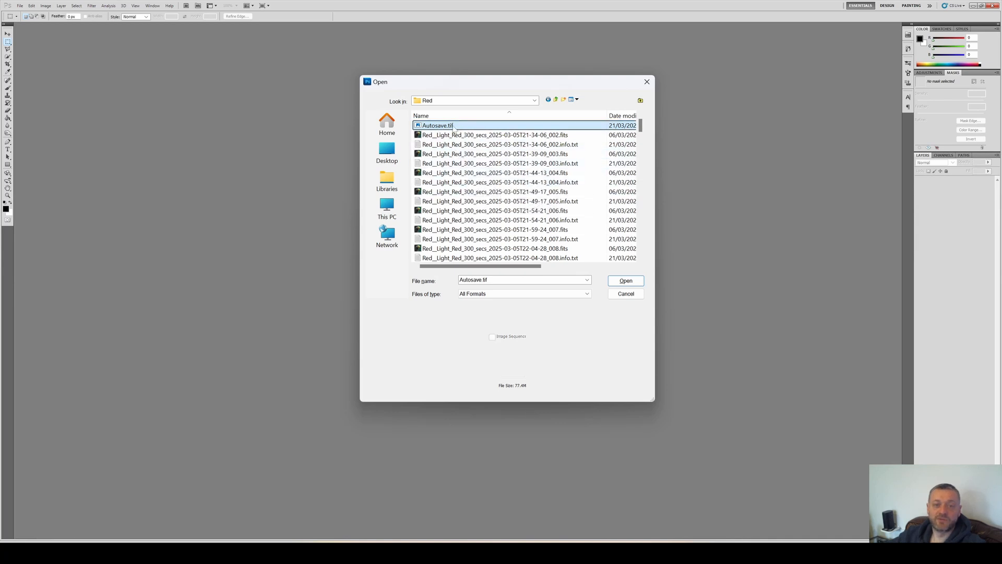
pyautogui.click(557, 99)
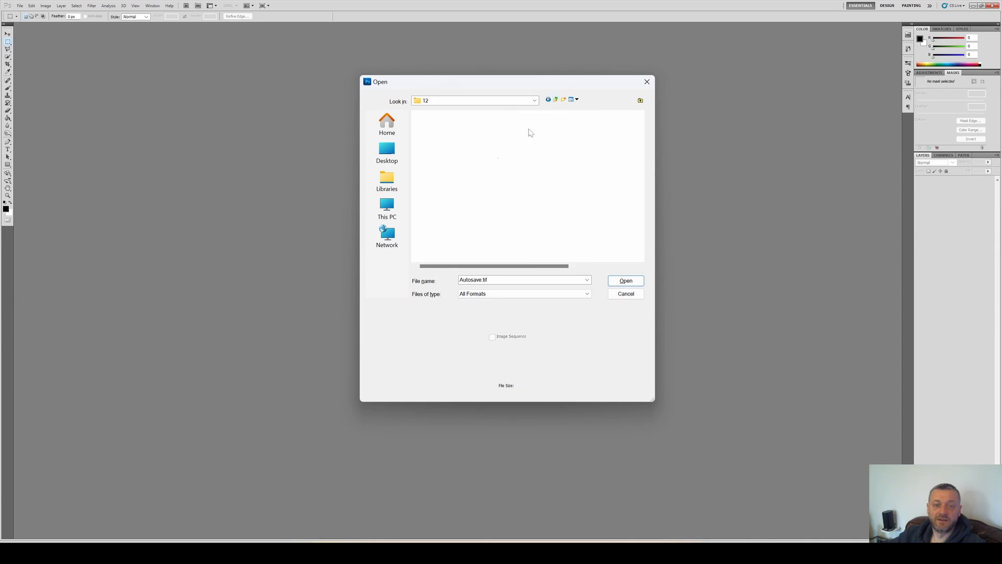
# Open blue.tif, green.tif, HA.tif and red.tif together from folder 12
pyautogui.click(440, 164)
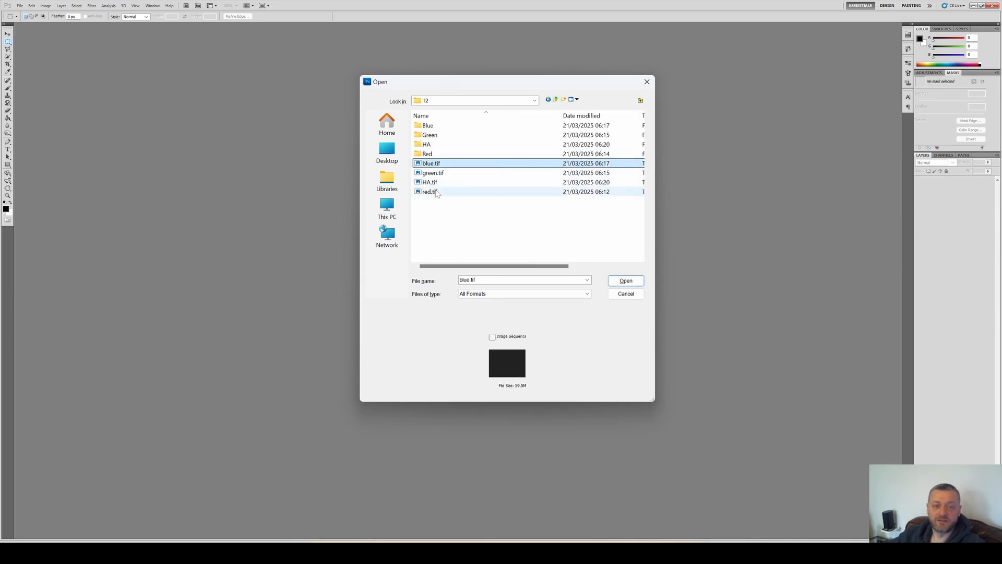
pyautogui.keyDown('shift'); pyautogui.click(435, 191); pyautogui.keyUp('shift')
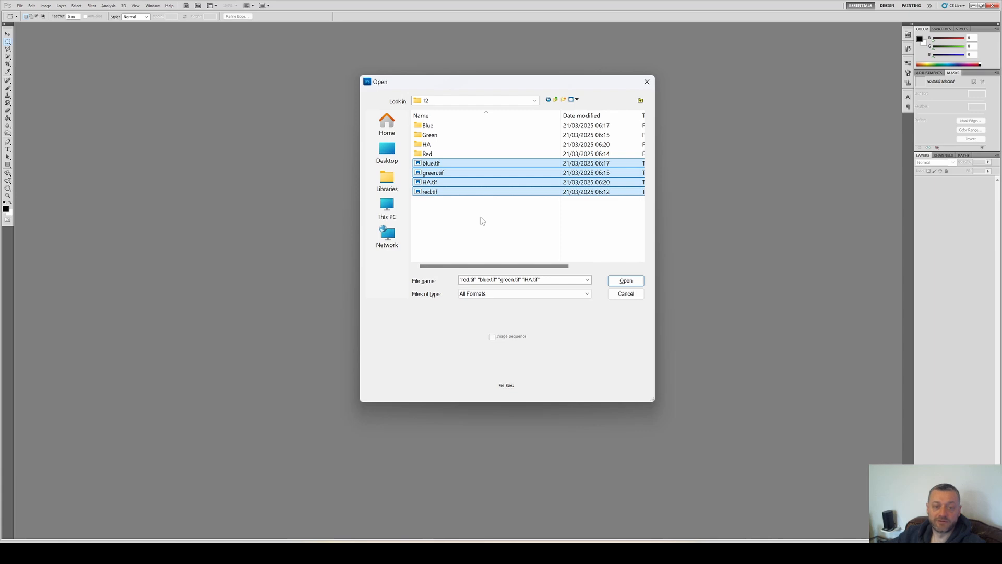
pyautogui.press('Return')
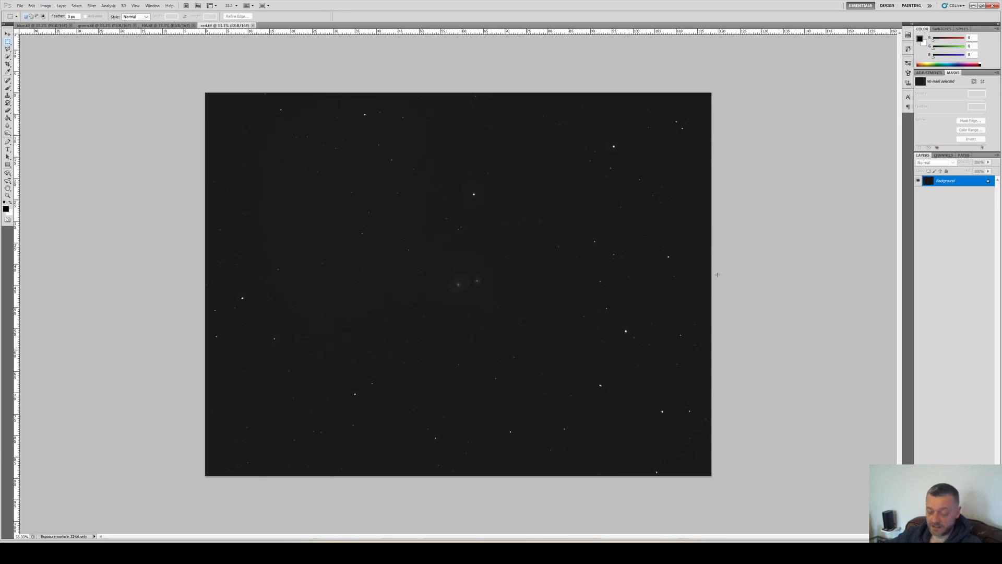
# Apply two Curves adjustments to red.tif, lifting the midtones to brighten the galaxy
pyautogui.hotkey('ctrl', 'm')
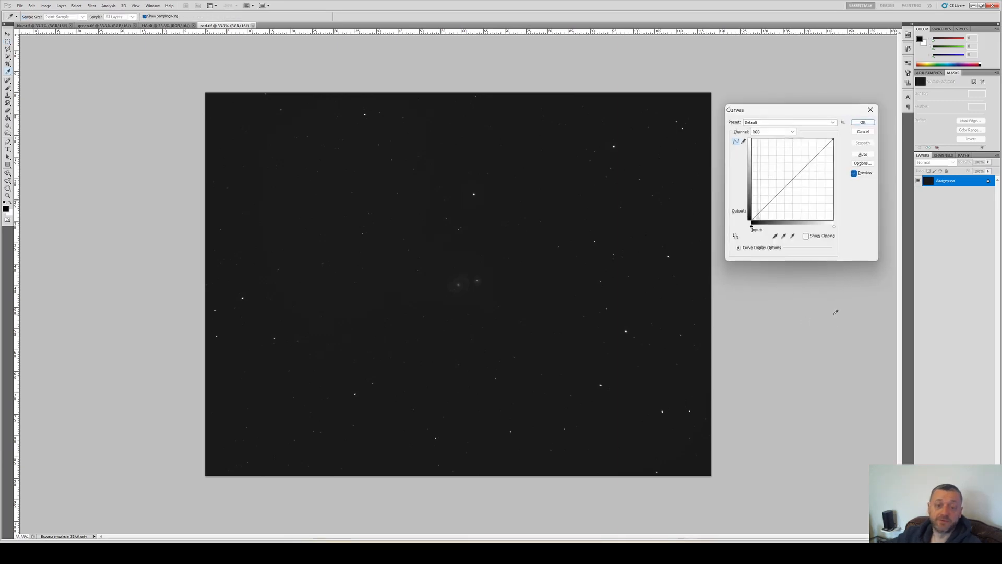
pyautogui.click(766, 200)
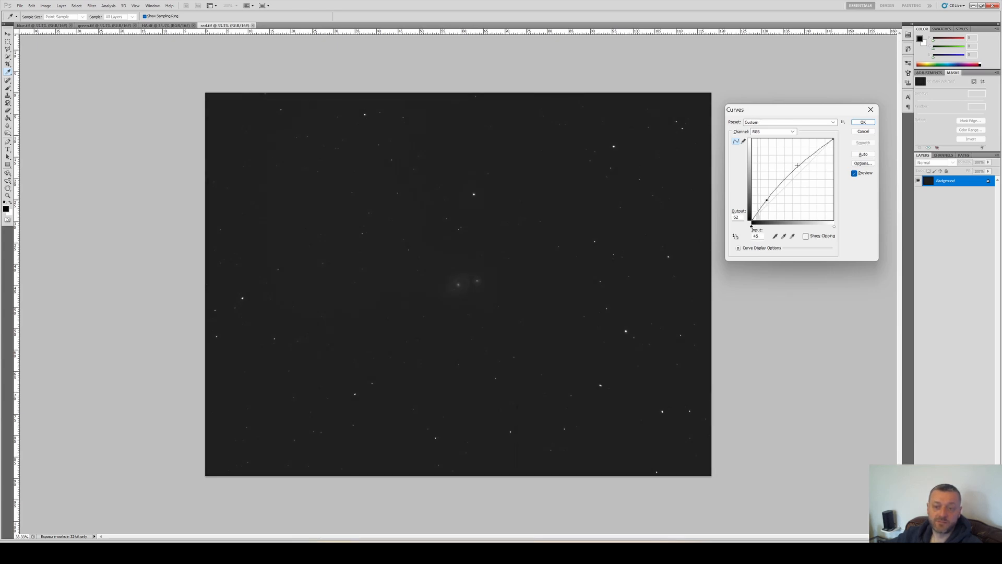
pyautogui.moveTo(807, 159); pyautogui.dragTo(810, 164)
pyautogui.press('Return')
pyautogui.hotkey('ctrl', 'm')
pyautogui.moveTo(771, 194); pyautogui.dragTo(771, 180)
pyautogui.press('Return')
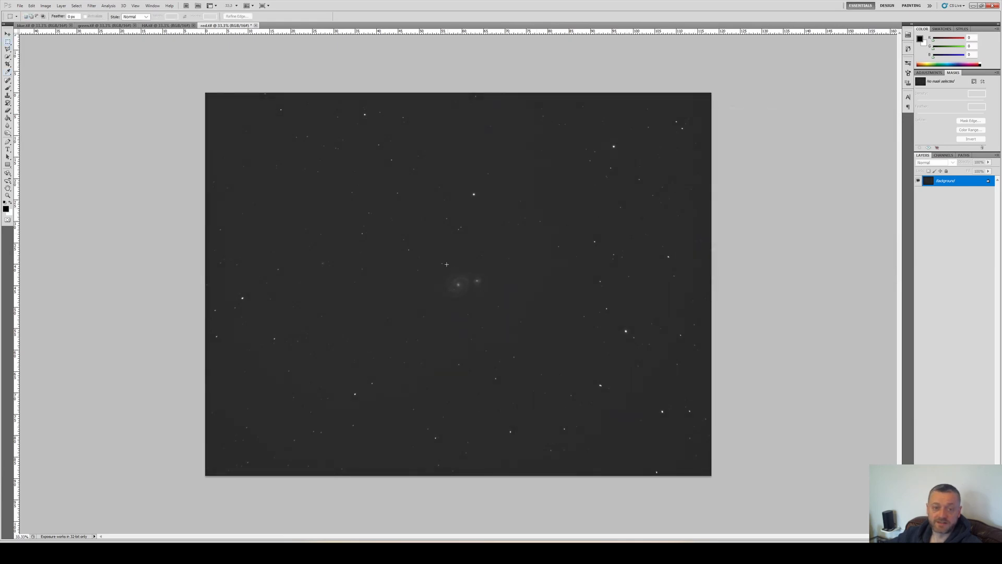
pyautogui.click(7, 64)
pyautogui.moveTo(375, 210); pyautogui.dragTo(531, 320)
pyautogui.press('Escape')
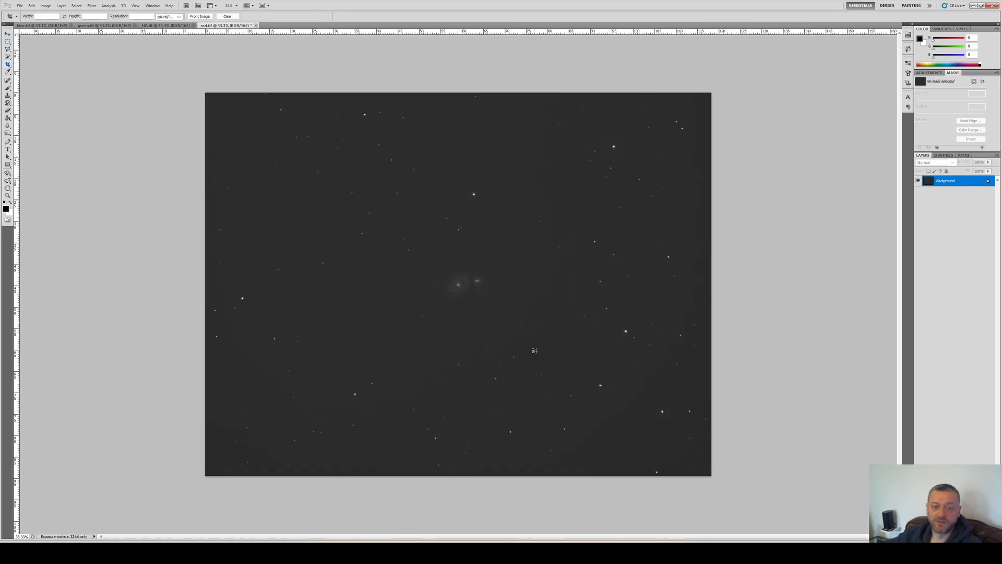
# Apply another Curves stretch to red.tif by raising the lower and upper curve points
pyautogui.hotkey('ctrl', 'm')
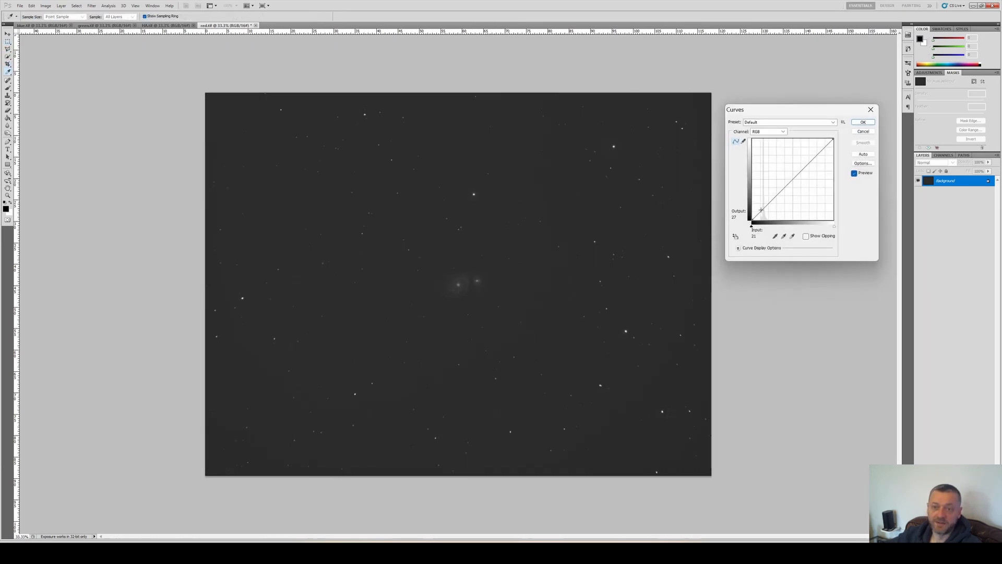
pyautogui.click(768, 197)
pyautogui.moveTo(796, 173); pyautogui.dragTo(814, 163)
pyautogui.press('Return')
pyautogui.press('c')
pyautogui.moveTo(521, 146); pyautogui.dragTo(654, 275)
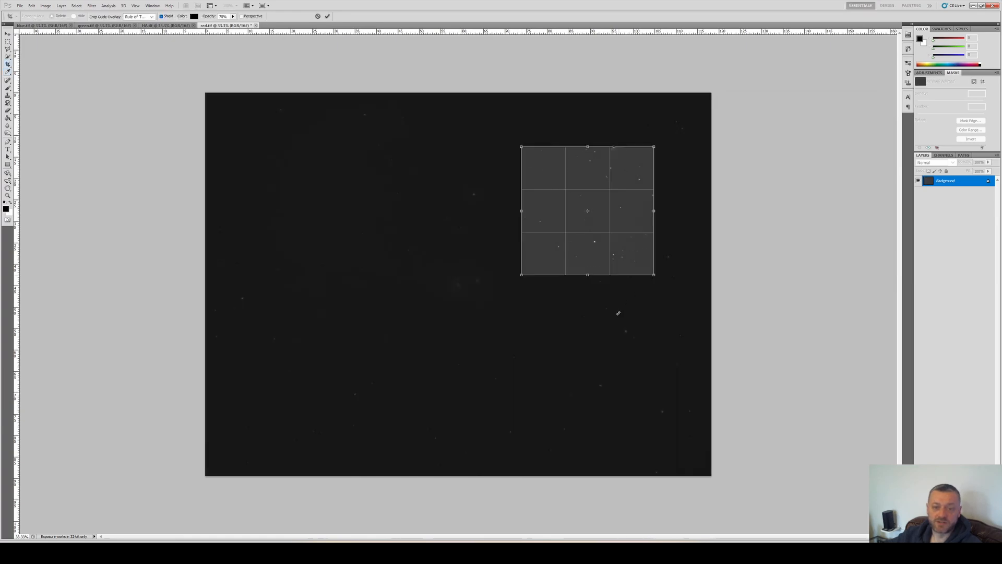
pyautogui.press('Escape')
# Raise the black input level by three steps in Levels to darken the background
pyautogui.hotkey('ctrl', 'l')
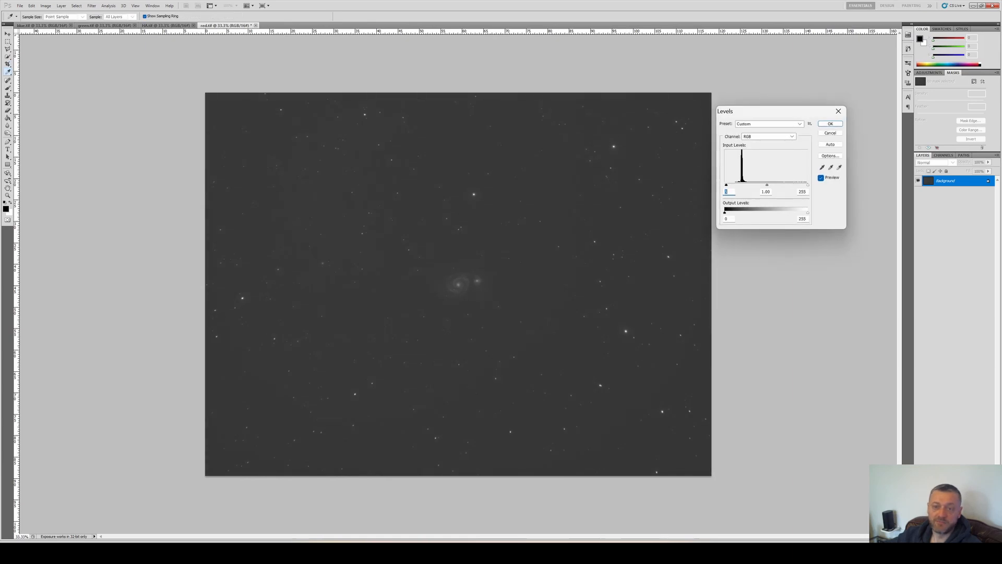
pyautogui.press('Up')
pyautogui.press('Up')
pyautogui.press('Up')
pyautogui.press('Up')
pyautogui.press('Up')
pyautogui.press('Up')
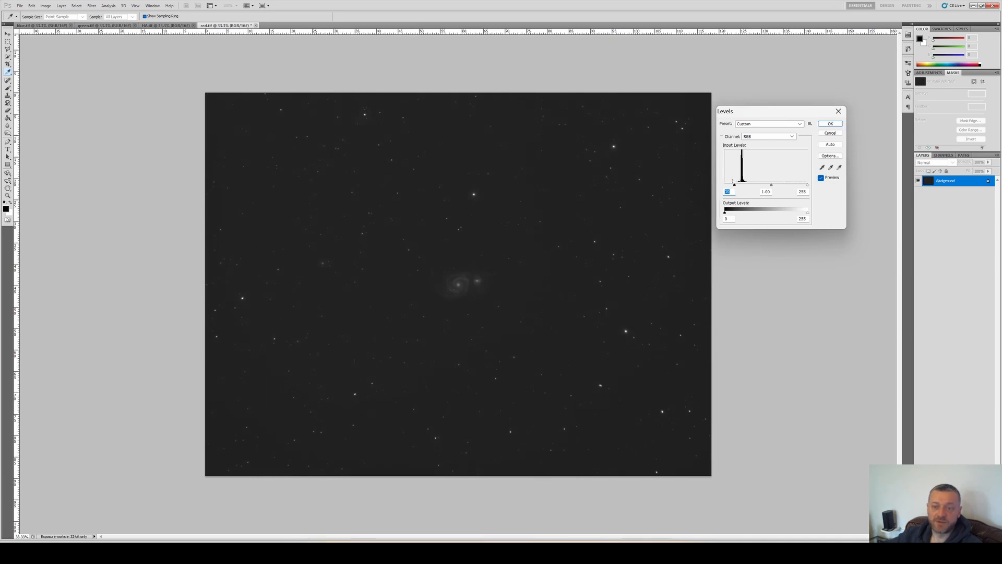
pyautogui.press('Return')
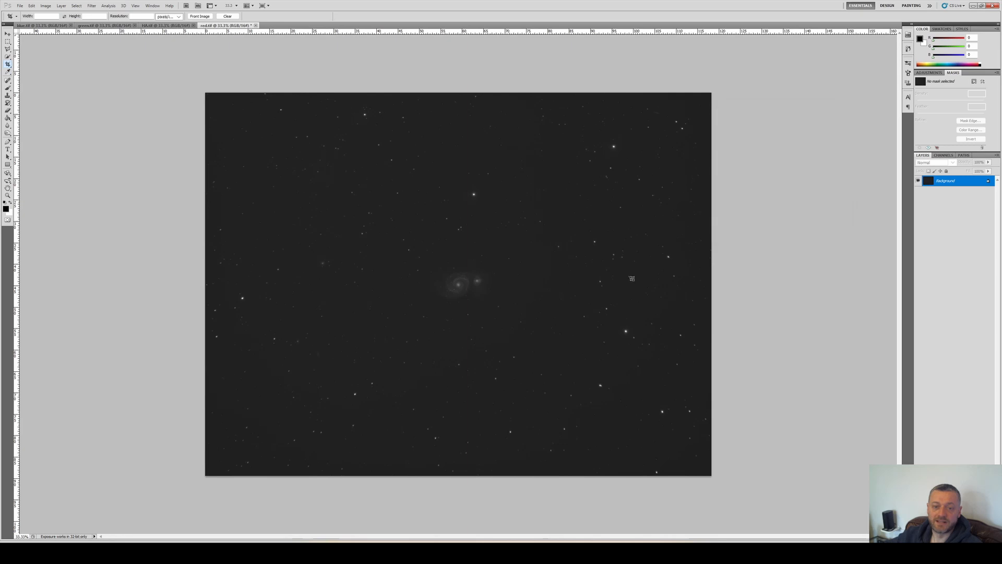
# Apply two more Curves stretches to further brighten the galaxy against the sky
pyautogui.hotkey('ctrl', 'm')
pyautogui.moveTo(765, 207); pyautogui.dragTo(766, 199)
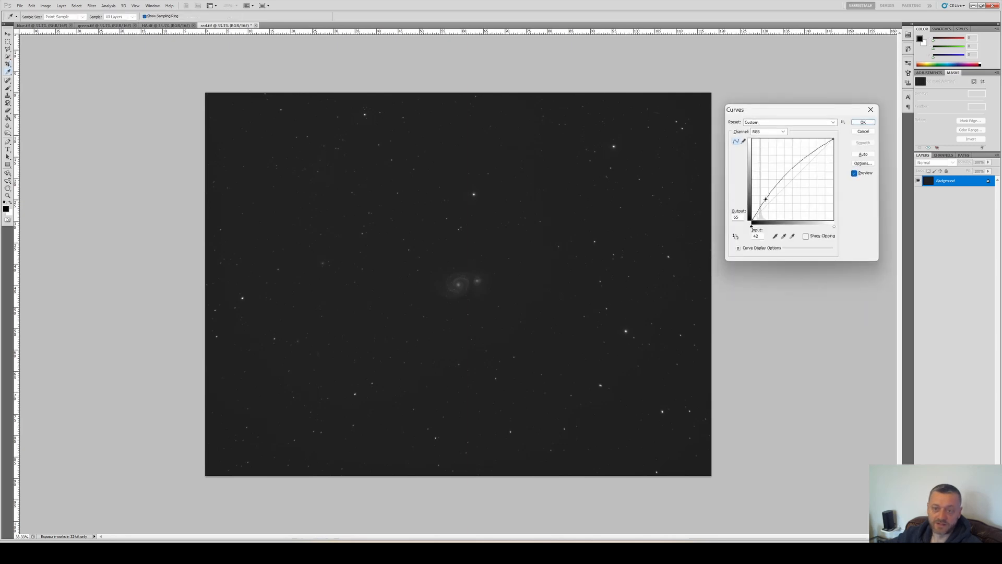
pyautogui.moveTo(811, 154); pyautogui.dragTo(812, 162)
pyautogui.press('Return')
pyautogui.hotkey('ctrl', 'm')
pyautogui.moveTo(767, 205); pyautogui.dragTo(765, 202)
pyautogui.moveTo(813, 155); pyautogui.dragTo(813, 158)
pyautogui.moveTo(764, 202); pyautogui.dragTo(764, 199)
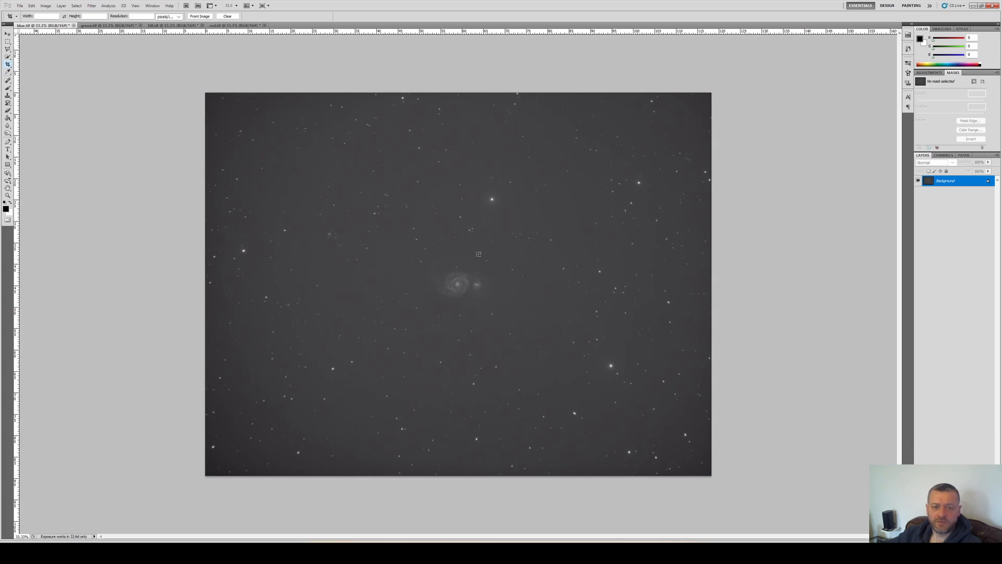
# Zoom in and compare the stretched blue, green, HA and red frames one after another
pyautogui.scroll(11, 455, 285)
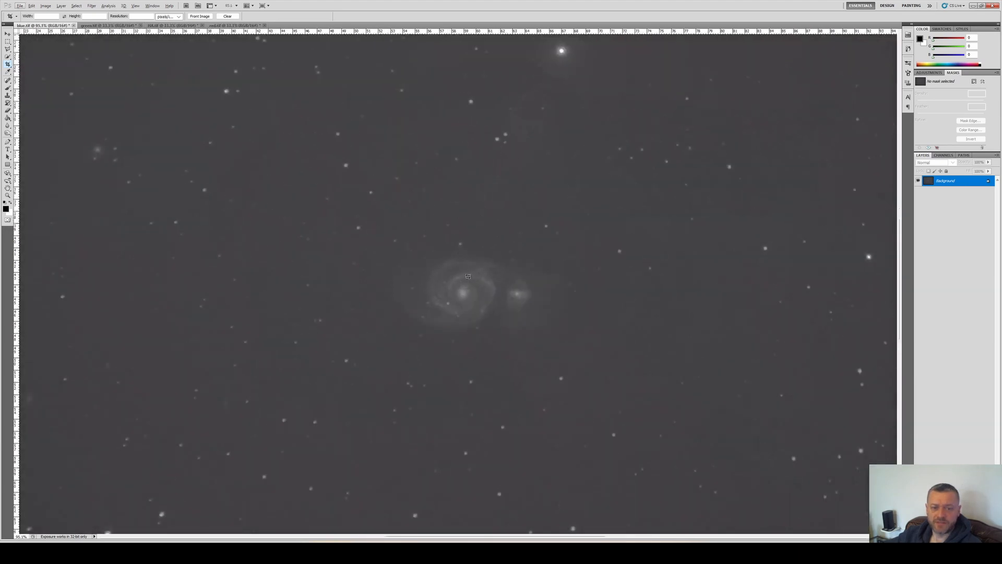
pyautogui.hotkey('ctrl', 'Tab')
pyautogui.scroll(12, 427, 267)
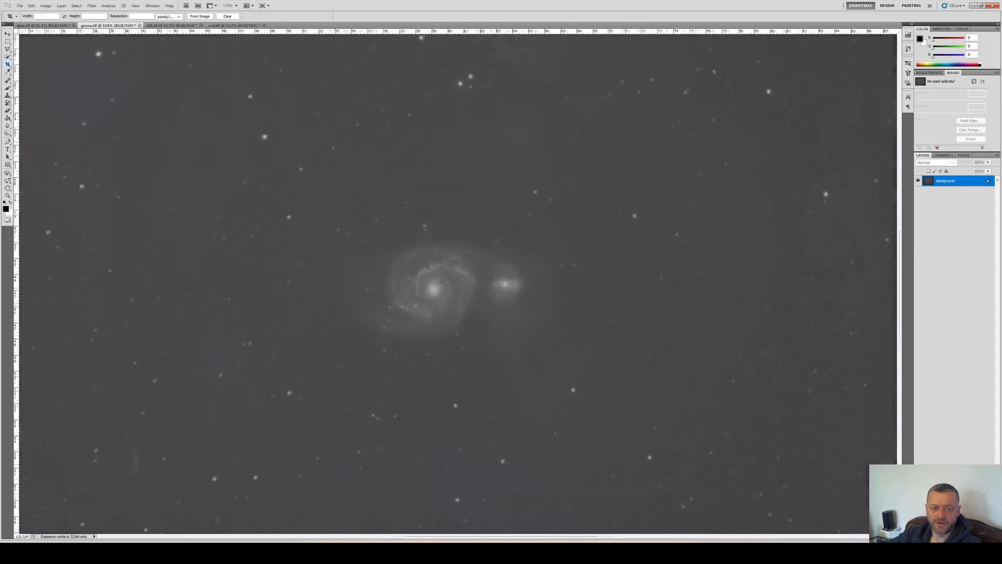
pyautogui.hotkey('ctrl', 'Tab')
pyautogui.scroll(12, 464, 279)
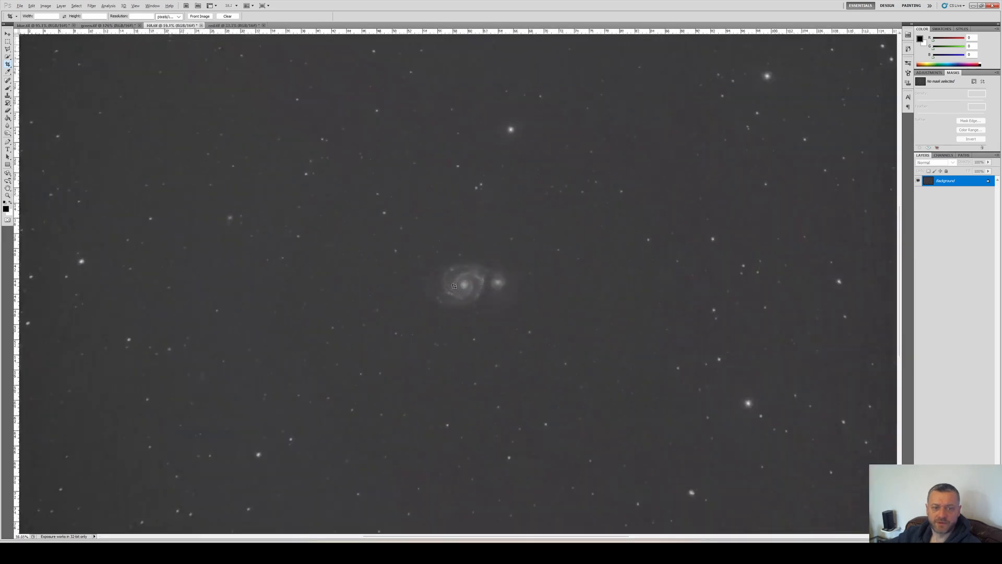
pyautogui.hotkey('ctrl', 'Tab')
pyautogui.scroll(11, 464, 279)
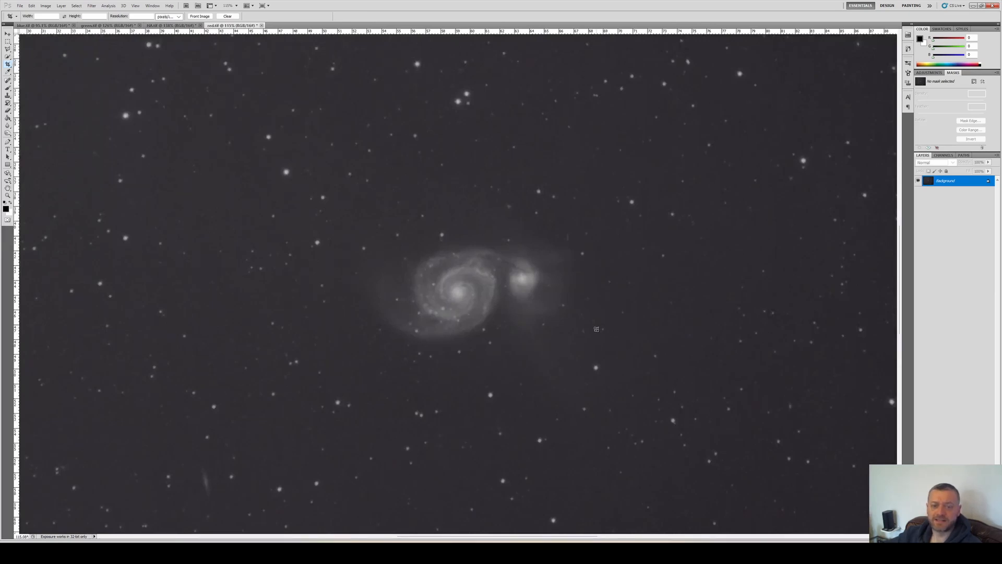
pyautogui.scroll(-12, 596, 329)
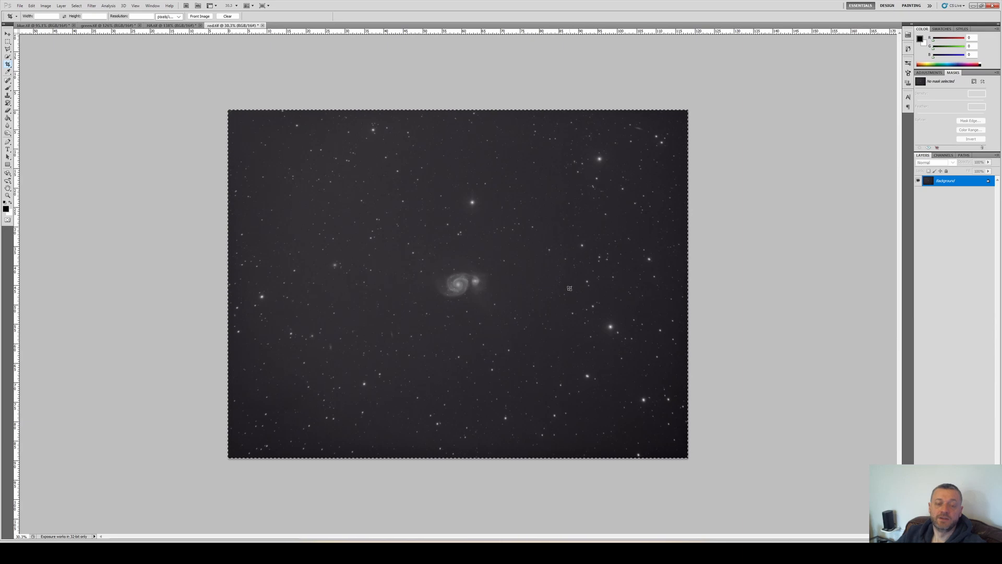
# Deselect and create a new 4656 × 3520 pixel, 16-bit RGB document from the clipboard preset
pyautogui.hotkey('ctrl', 'd')
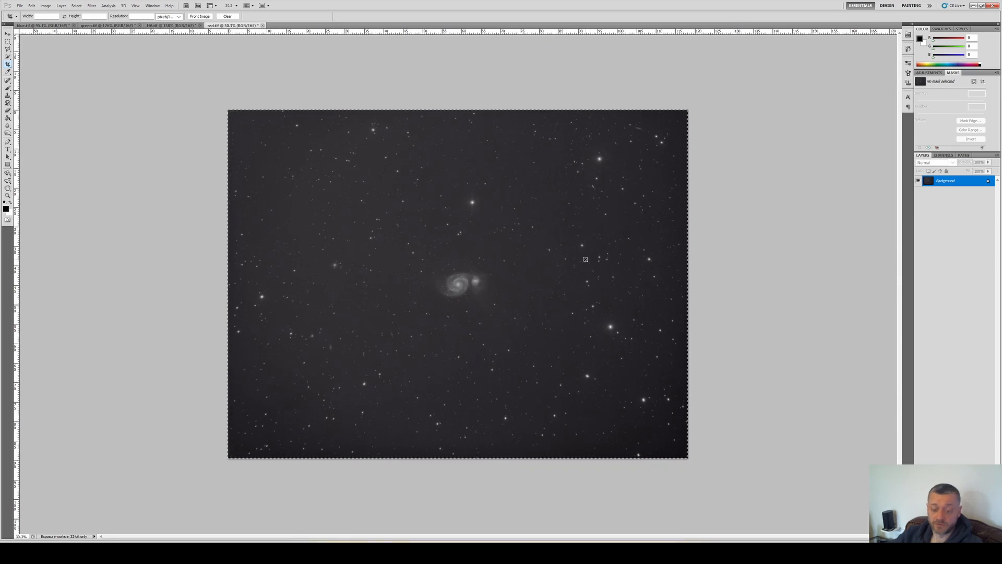
pyautogui.hotkey('ctrl', 'n')
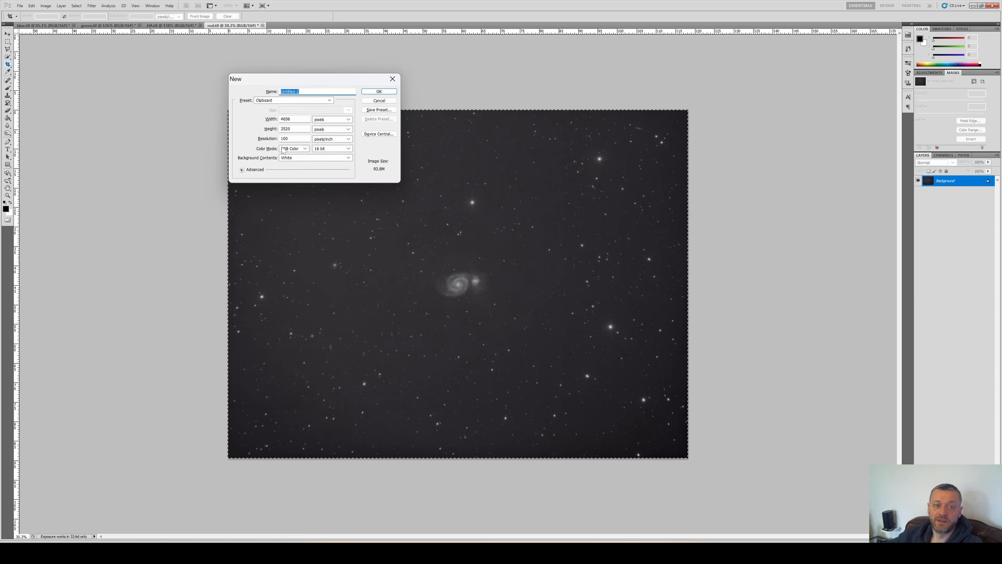
pyautogui.click(378, 91)
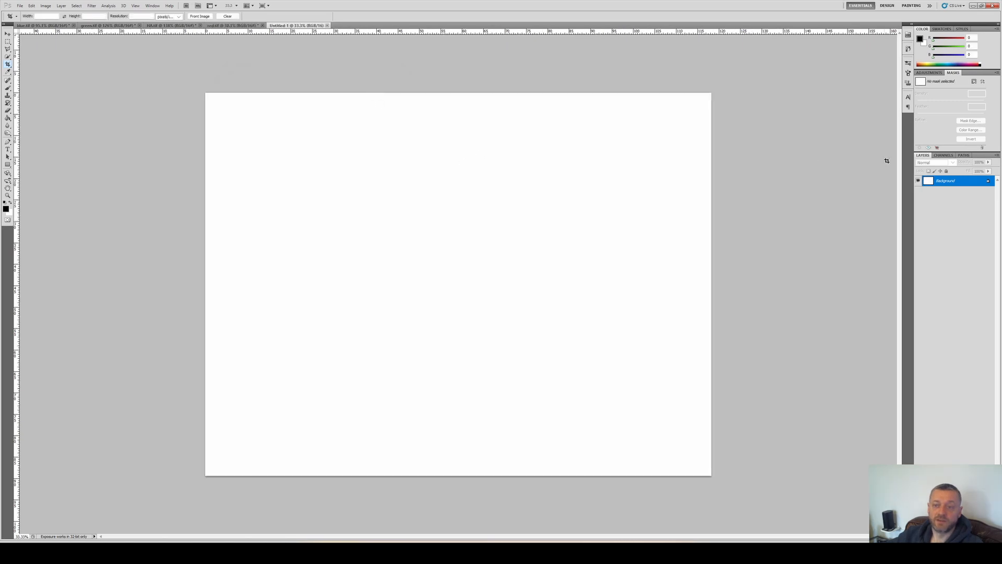
# Paste the copied red frame into the new document's Red channel
pyautogui.click(944, 156)
pyautogui.click(943, 174)
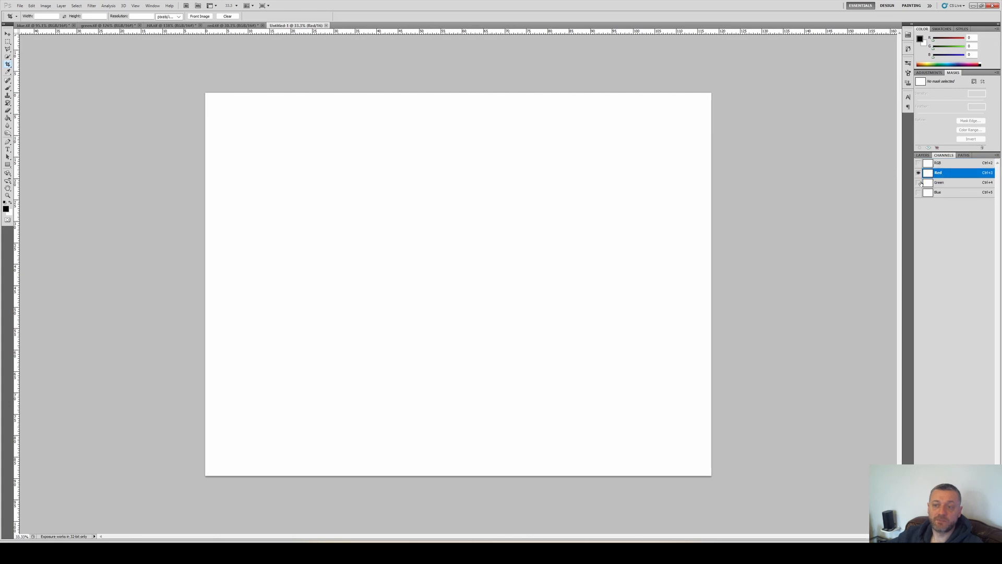
pyautogui.hotkey('ctrl', 'v')
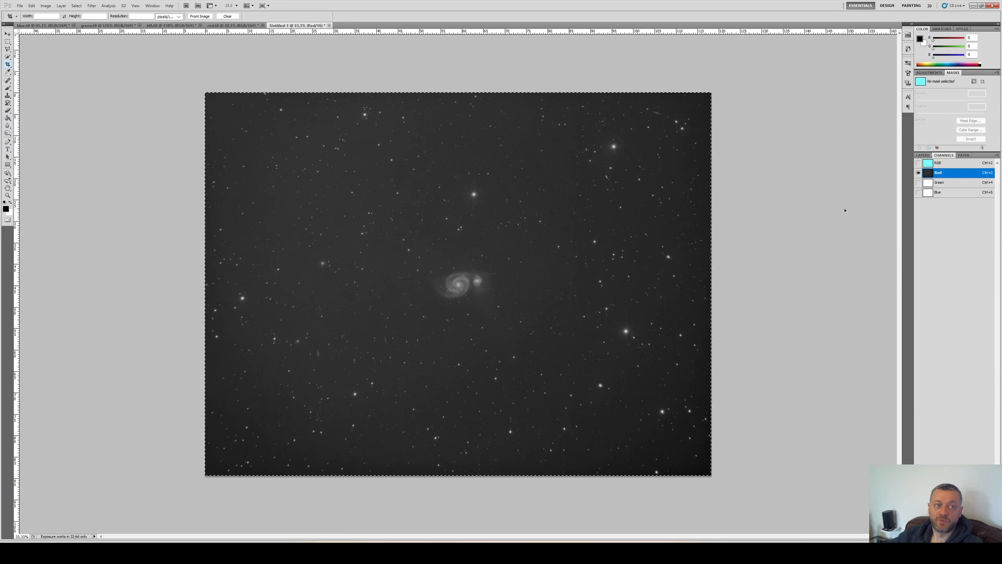
# Paste the green frame into the new document's Green channel
pyautogui.hotkey('ctrl', 'Tab')
pyautogui.hotkey('ctrl', 'Tab')
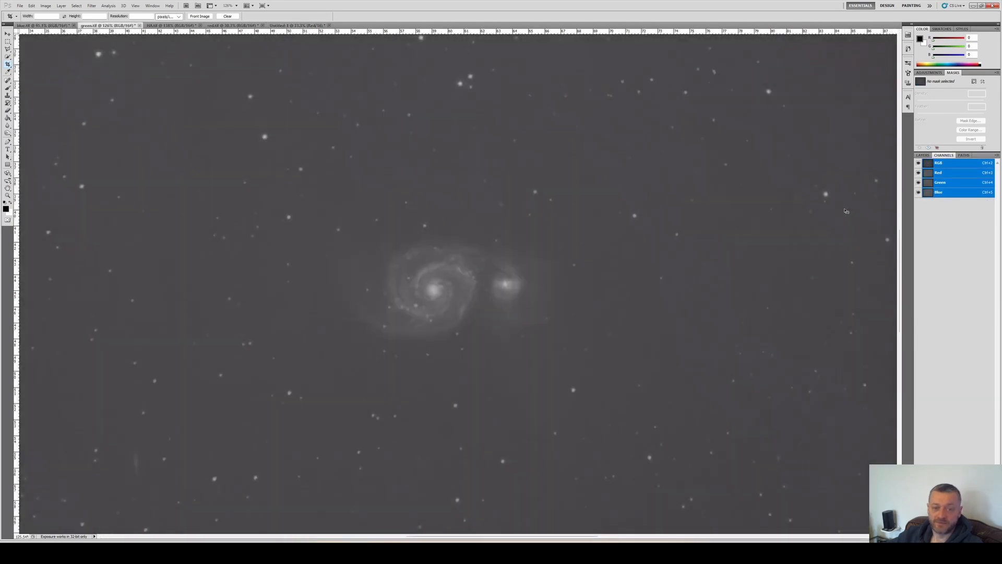
pyautogui.hotkey('ctrl', 'Tab')
pyautogui.hotkey('ctrl', 'Tab')
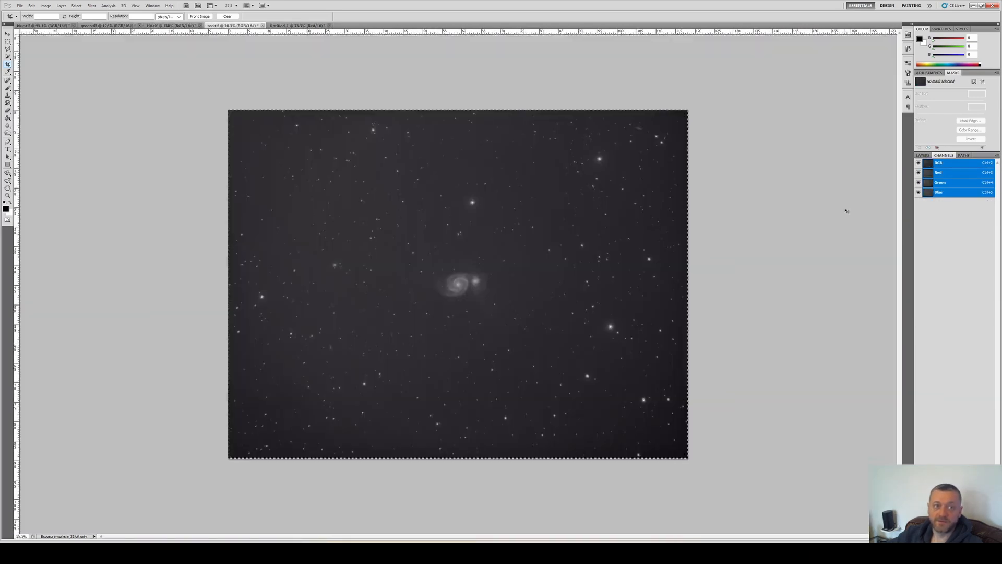
pyautogui.hotkey('ctrl', 'Tab')
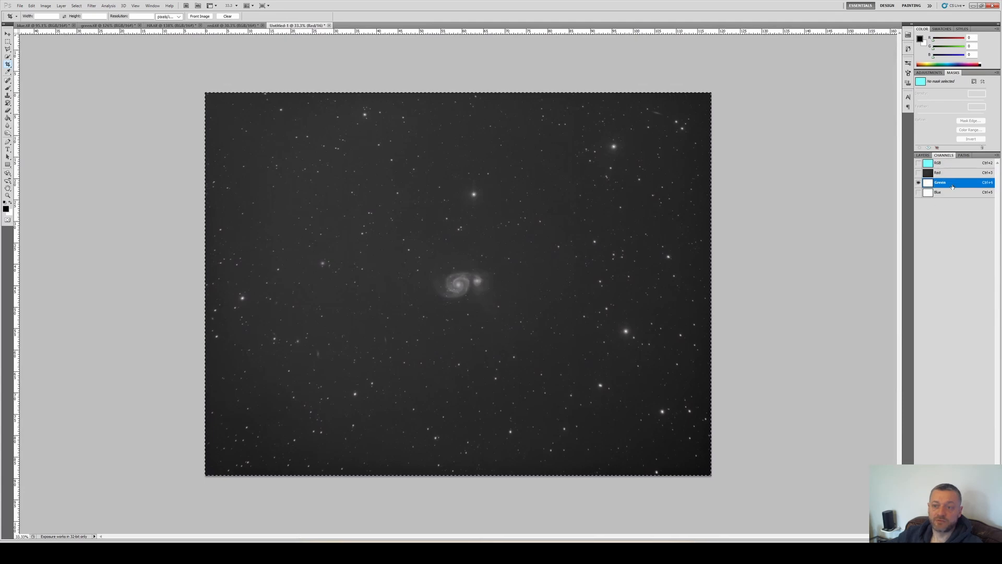
pyautogui.click(951, 183)
pyautogui.hotkey('ctrl', 'v')
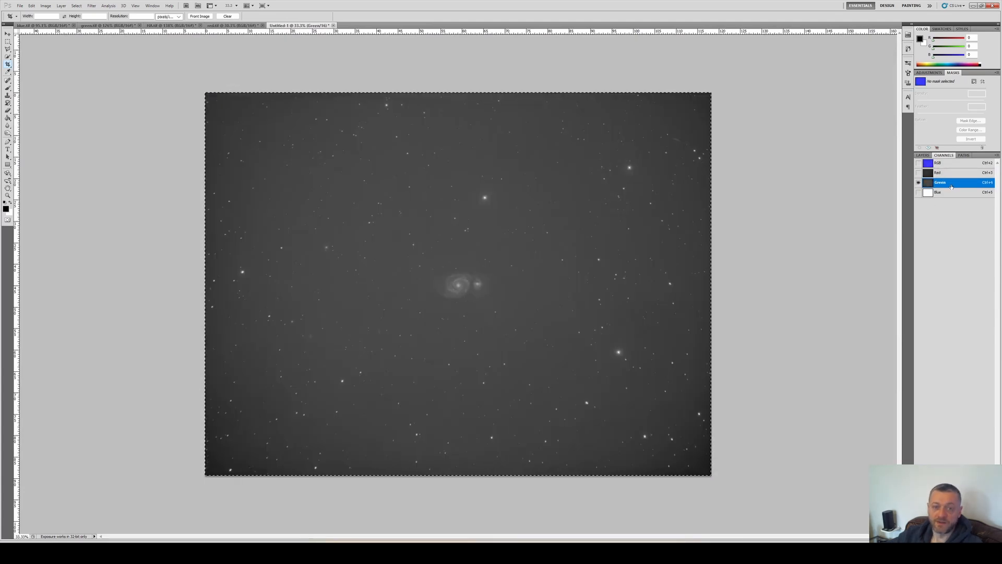
# Paste the blue frame into the new document's Blue channel
pyautogui.hotkey('ctrl', 'Tab')
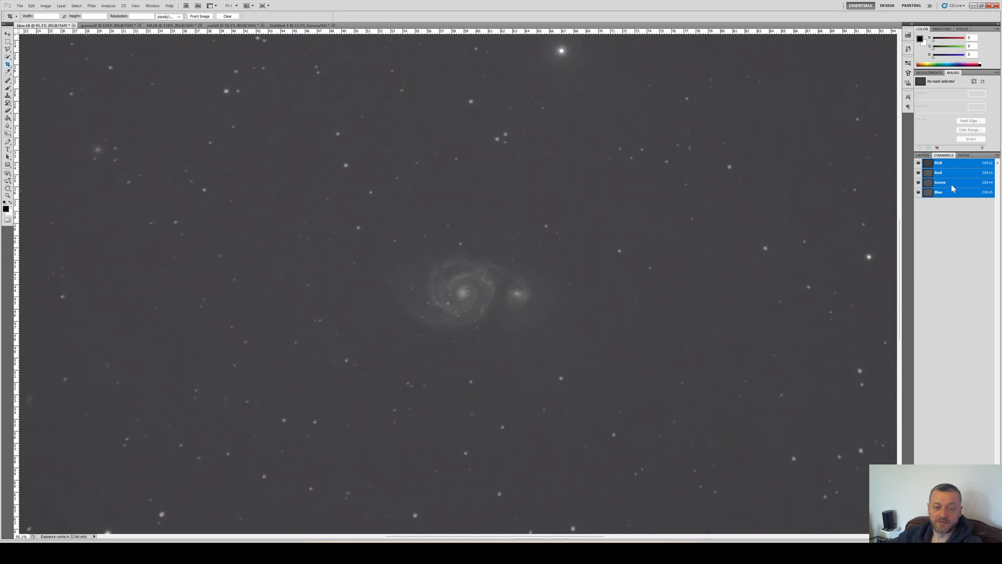
pyautogui.hotkey('ctrl', 'Tab')
pyautogui.hotkey('ctrl', 'Tab')
pyautogui.hotkey('ctrl', 'Tab')
pyautogui.hotkey('ctrl', 'Tab')
pyautogui.click(939, 192)
pyautogui.hotkey('ctrl', 'v')
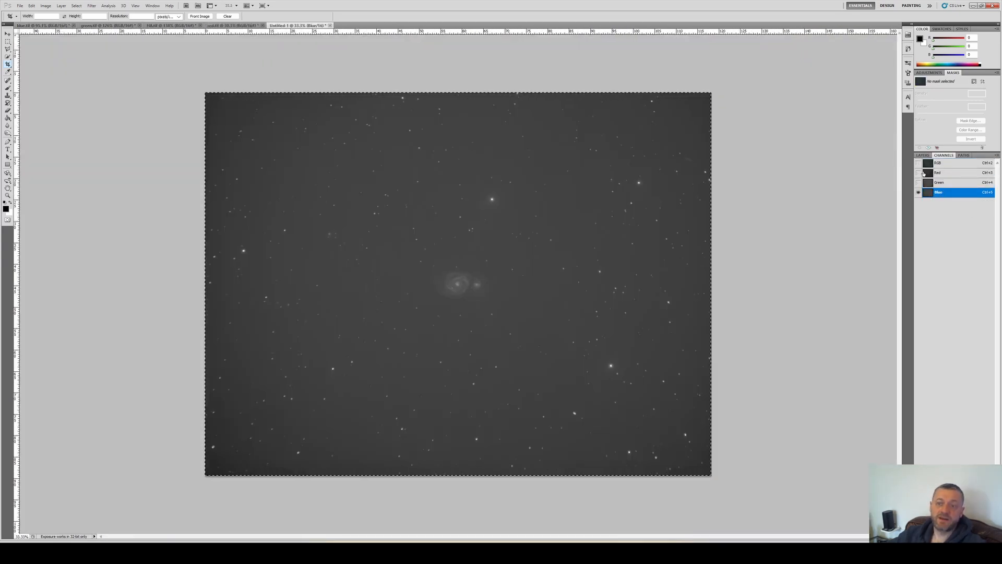
# Turn on visibility of all channels to show the RGB composite and zoom in on a star
pyautogui.click(920, 173)
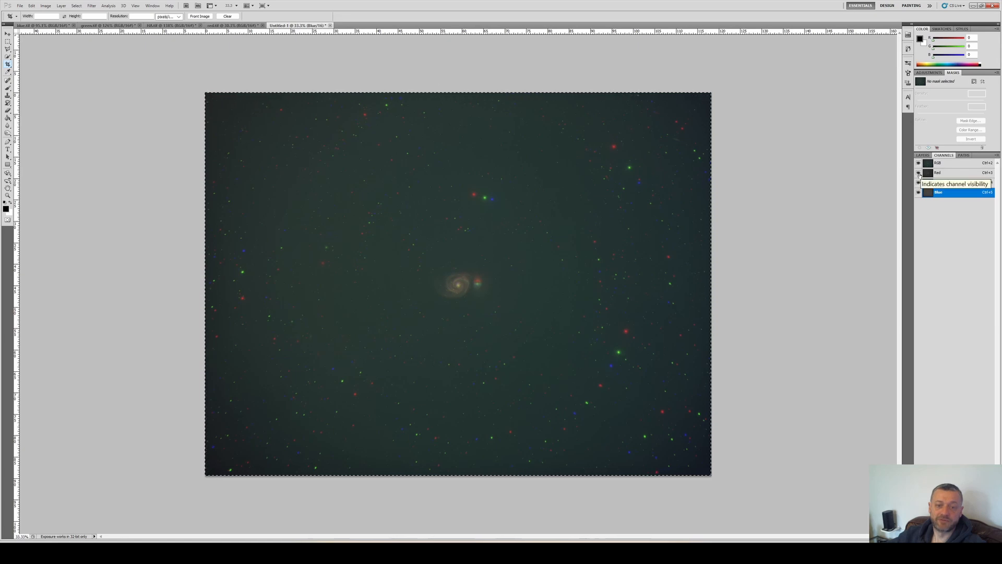
pyautogui.scroll(2, 503, 167)
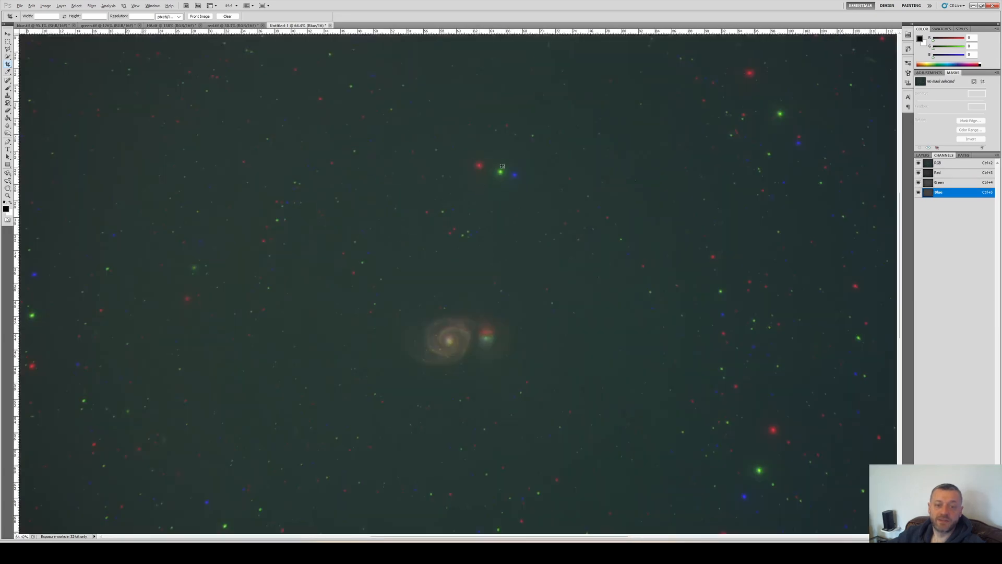
pyautogui.scroll(3, 502, 166)
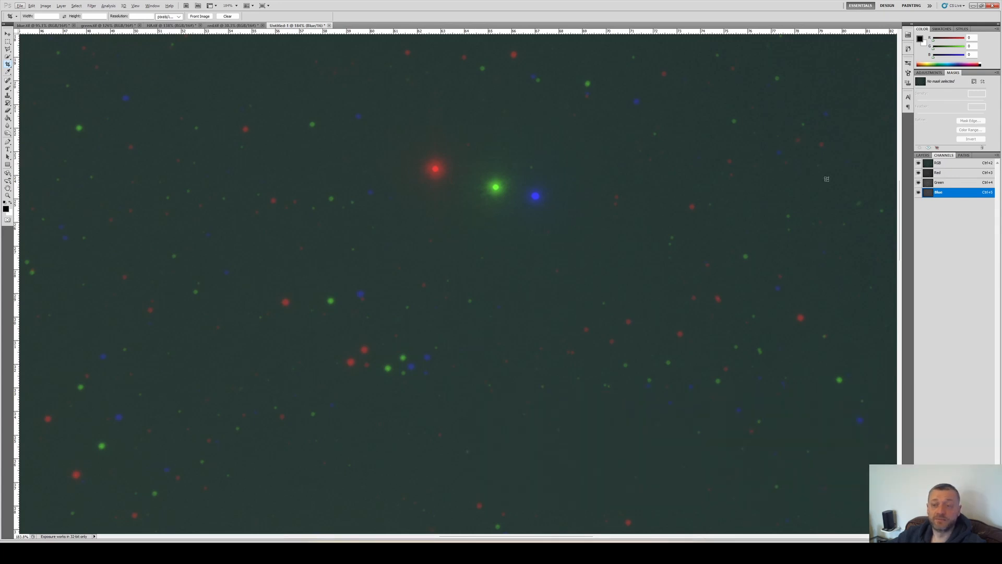
# Select the Red channel and move it with the Move tool so its stars overlap the green ones
pyautogui.hotkey('ctrl', '3')
pyautogui.click(7, 34)
pyautogui.moveTo(455, 201); pyautogui.dragTo(513, 217)
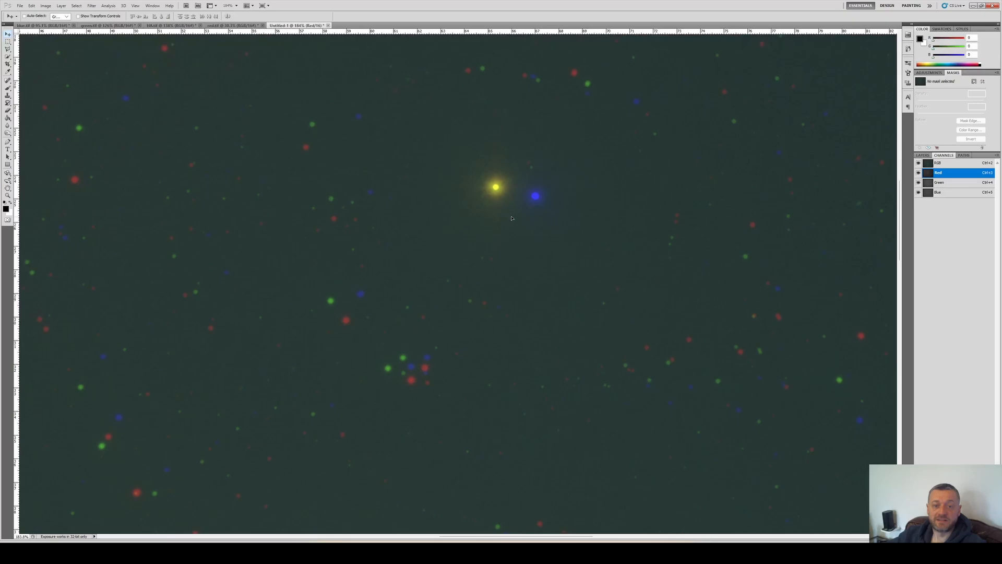
# Free-transform the Blue channel, rotating it so its stars line up with the Red and Green channels, then deselect
pyautogui.click(947, 192)
pyautogui.click(940, 182)
pyautogui.scroll(-10, 490, 188)
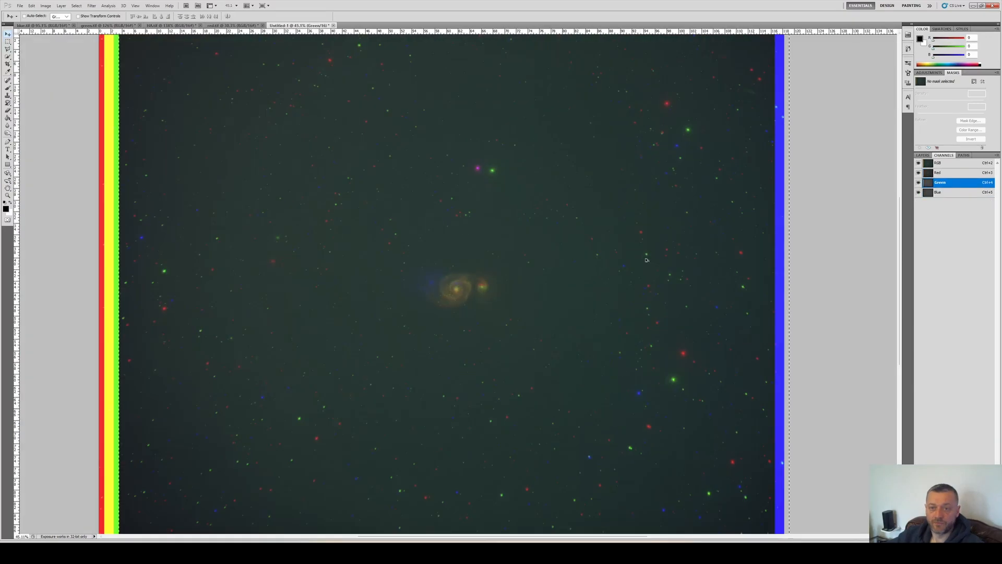
pyautogui.click(919, 193)
pyautogui.hotkey('ctrl', 't')
pyautogui.press('Return')
pyautogui.click(938, 192)
pyautogui.click(919, 173)
pyautogui.hotkey('ctrl', 't')
pyautogui.scroll(10, 519, 222)
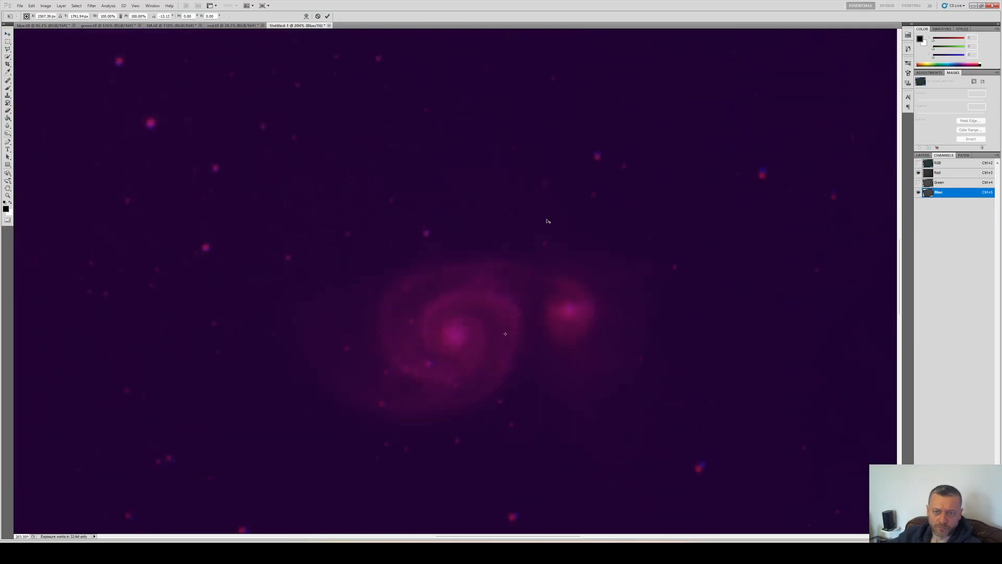
pyautogui.press('Return')
pyautogui.scroll(-10, 469, 282)
pyautogui.click(919, 183)
pyautogui.hotkey('ctrl', 'd')
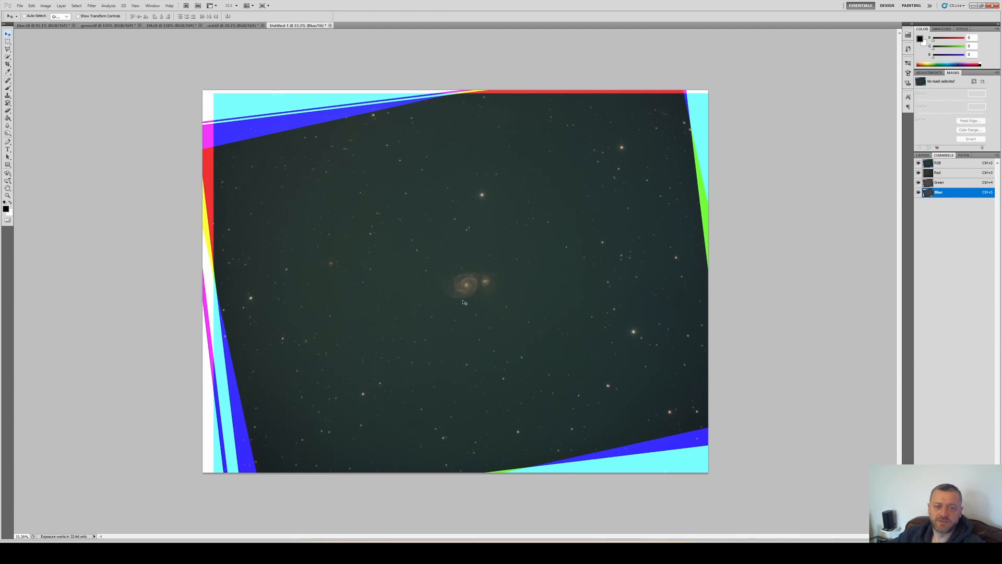
# Crop the composite to remove the misaligned coloured edges left by the channel shifts
pyautogui.scroll(5, 466, 291)
pyautogui.scroll(1, 476, 281)
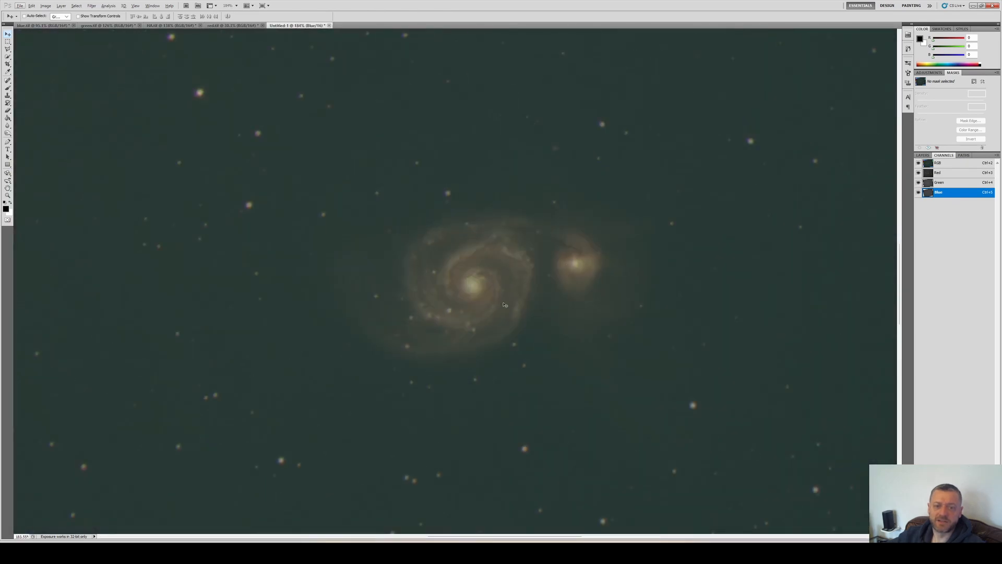
pyautogui.scroll(-5, 501, 300)
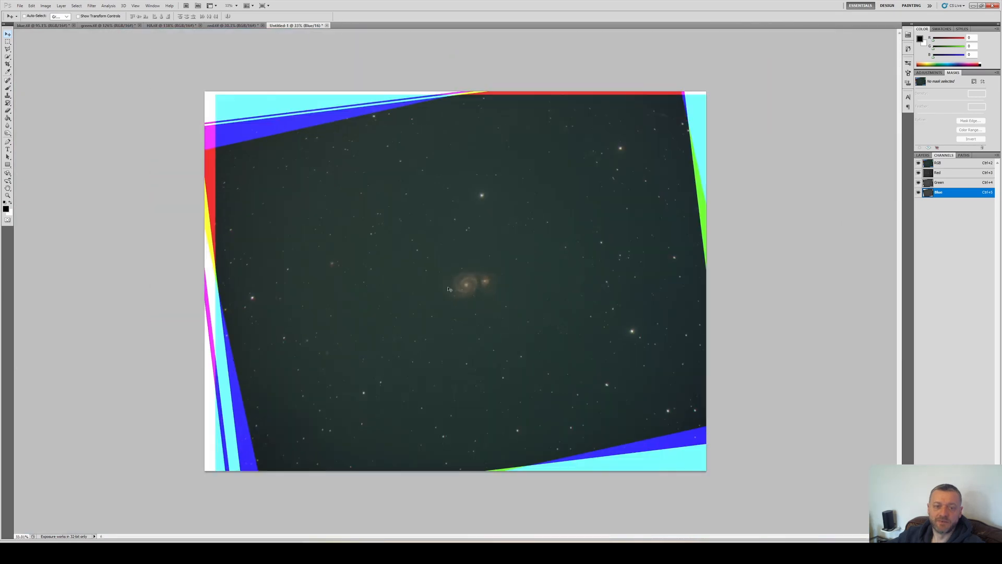
pyautogui.click(8, 64)
pyautogui.moveTo(201, 94); pyautogui.dragTo(428, 146)
pyautogui.press('Escape')
pyautogui.moveTo(266, 142); pyautogui.dragTo(677, 429)
pyautogui.press('Return')
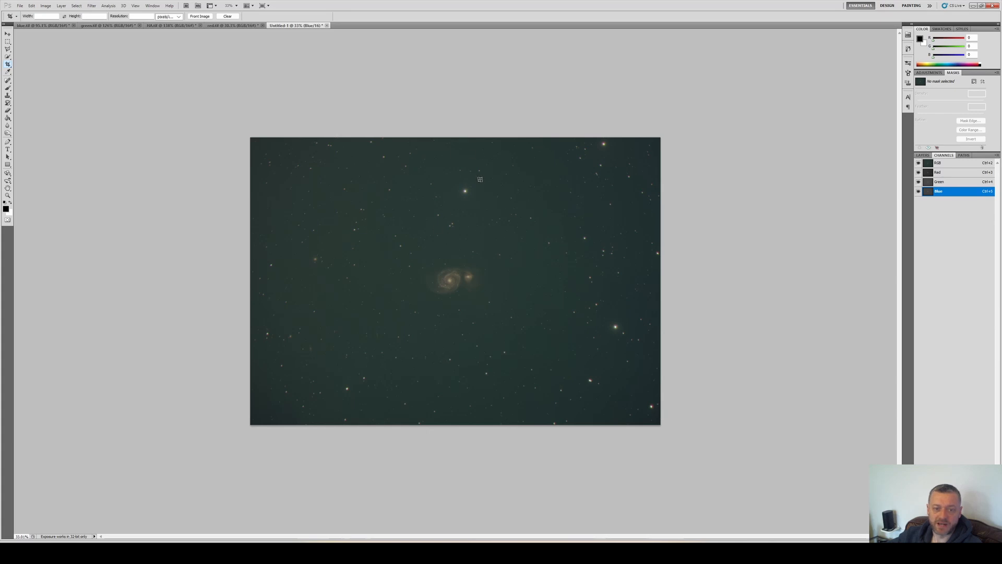
# Compare each channel on its own, then apply a Levels adjustment to the Red channel
pyautogui.click(918, 181)
pyautogui.click(918, 191)
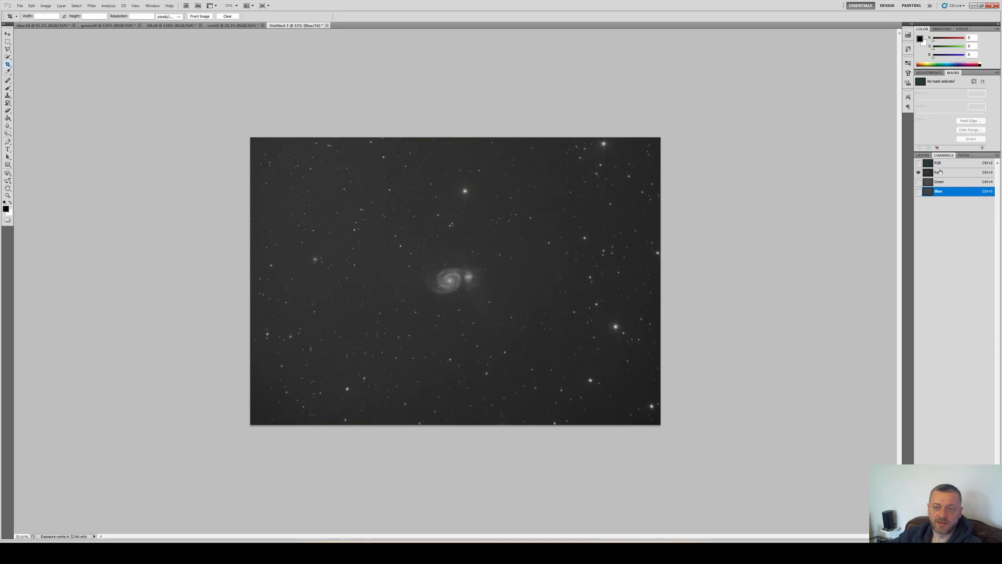
pyautogui.click(941, 173)
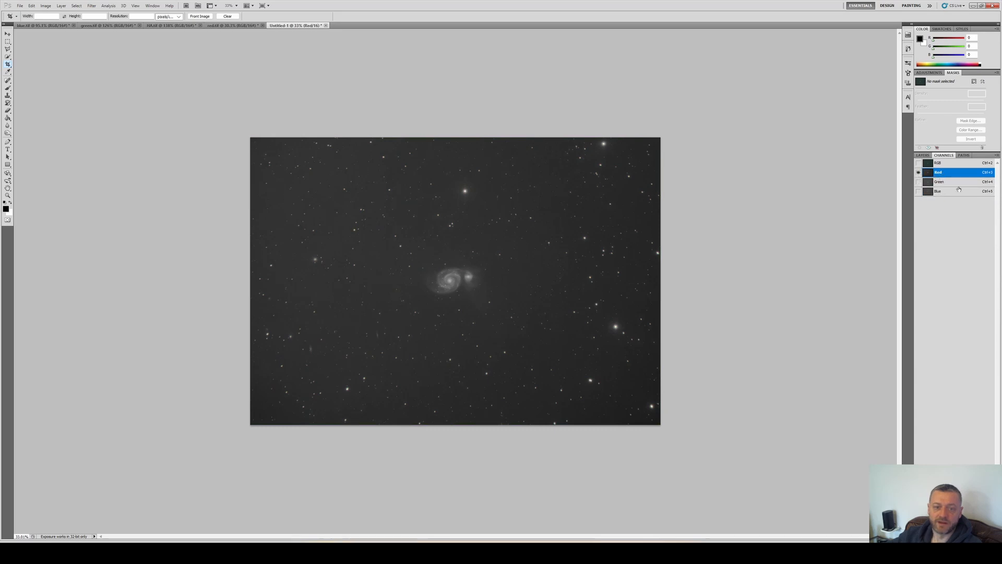
pyautogui.click(953, 182)
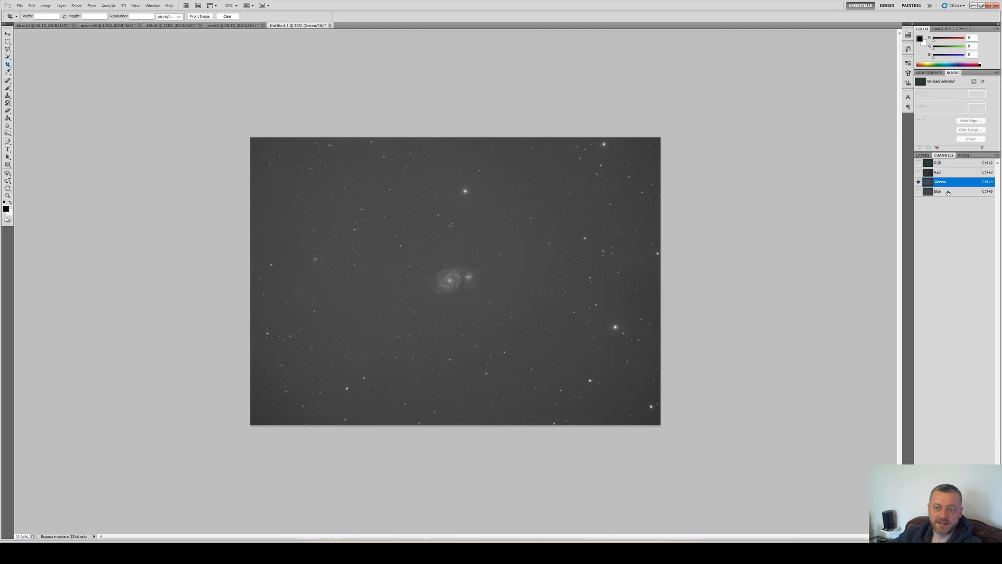
pyautogui.click(948, 193)
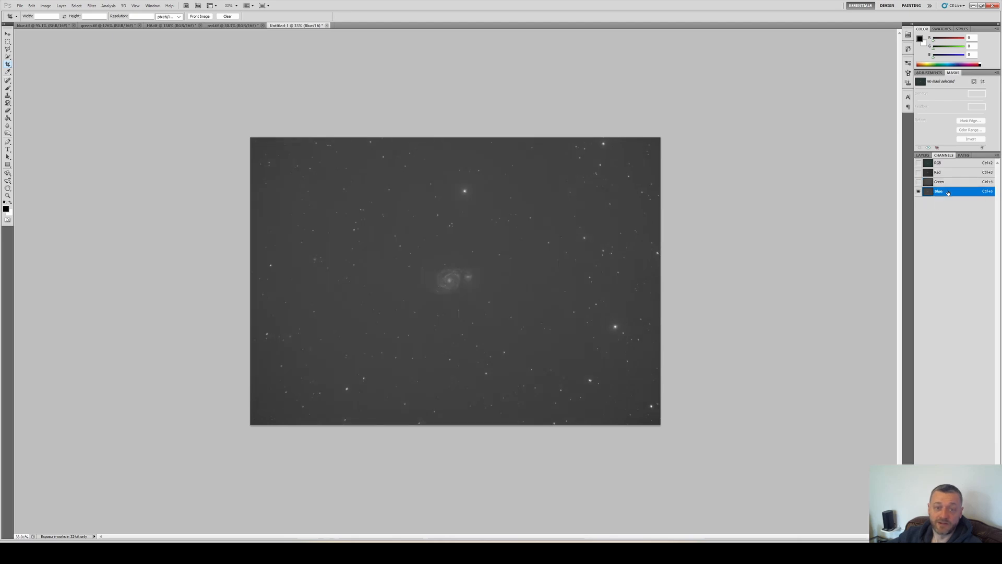
pyautogui.click(948, 183)
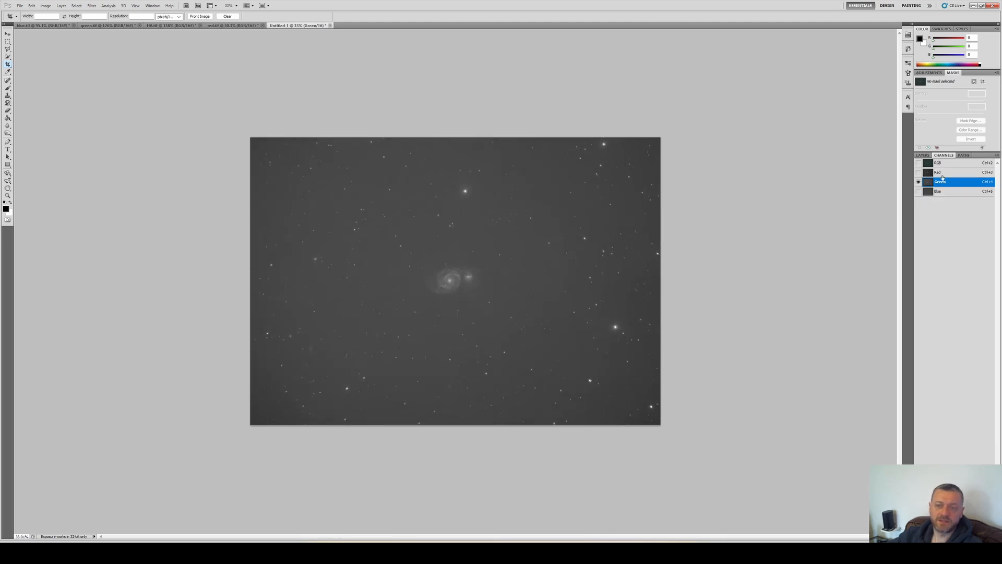
pyautogui.click(940, 174)
pyautogui.hotkey('ctrl', 'l')
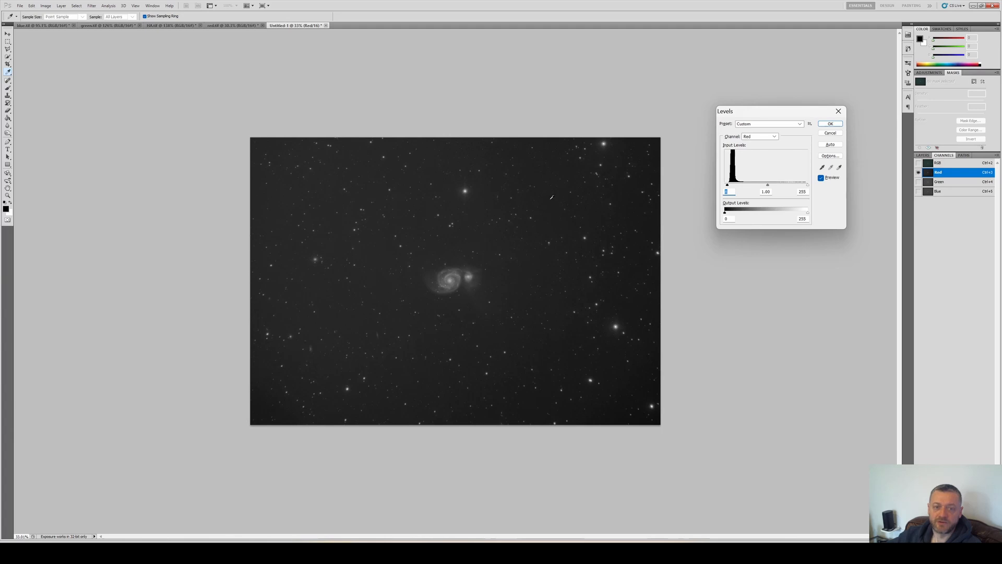
pyautogui.press('Return')
# Raise the Green channel's black input level with Levels
pyautogui.hotkey('ctrl', '4')
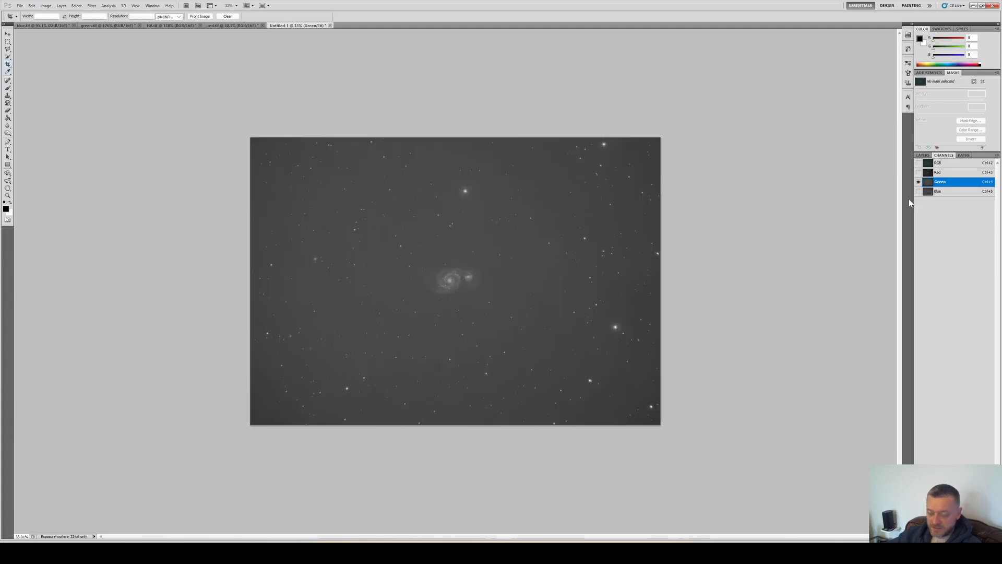
pyautogui.hotkey('ctrl', 'l')
pyautogui.moveTo(724, 185); pyautogui.dragTo(732, 185)
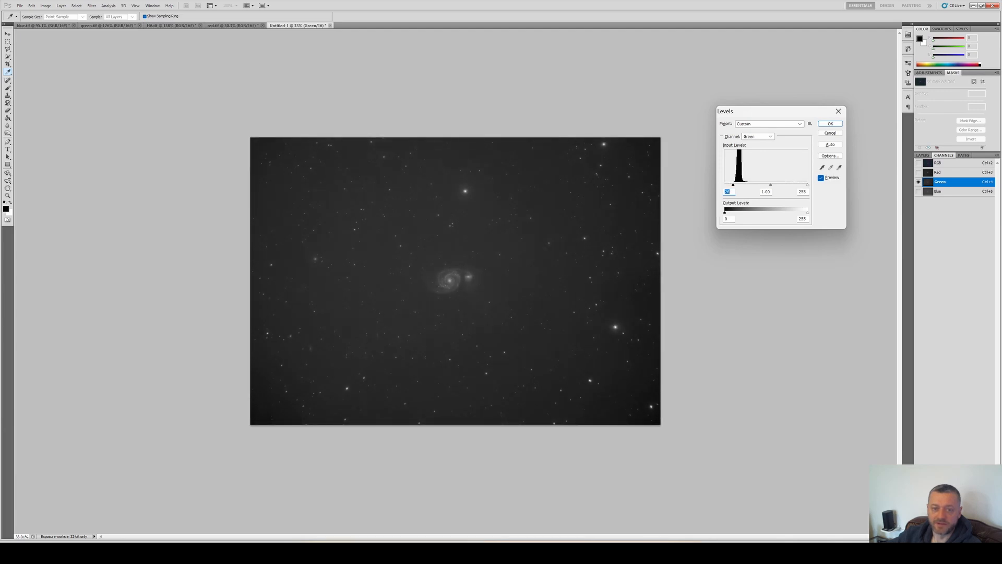
pyautogui.press('Return')
# Set the Blue channel's black input level to 27 with Levels
pyautogui.click(952, 191)
pyautogui.hotkey('ctrl', 'l')
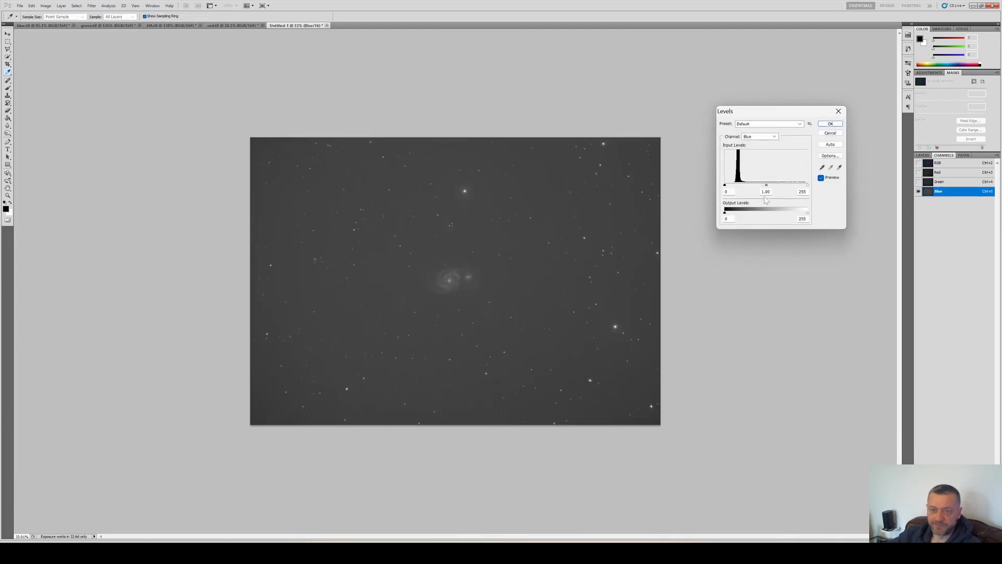
pyautogui.write('27')
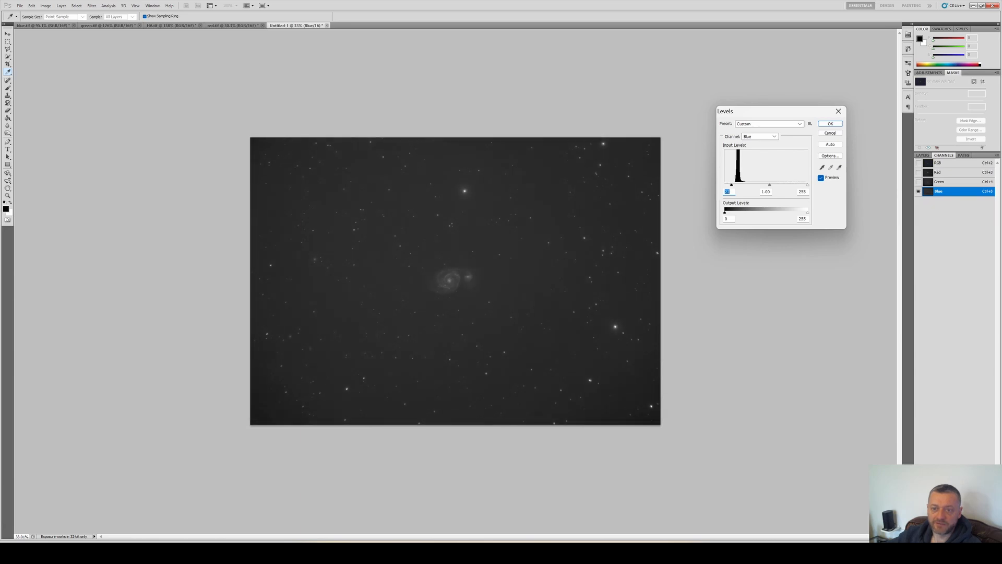
pyautogui.press('Return')
# Turn the RGB composite back on and zoom in and out to inspect the colour balance
pyautogui.click(918, 163)
pyautogui.scroll(5, 438, 282)
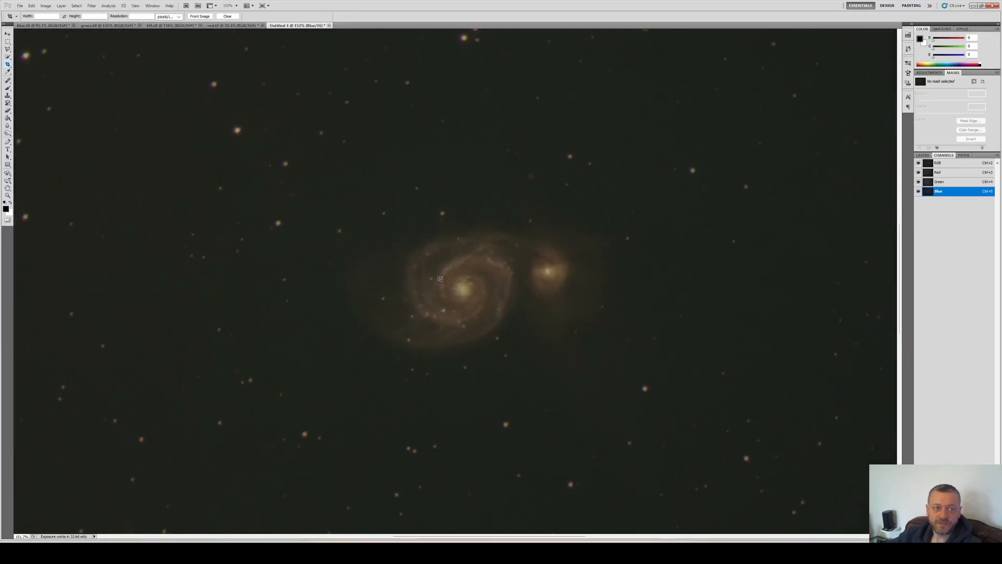
pyautogui.scroll(-5, 440, 278)
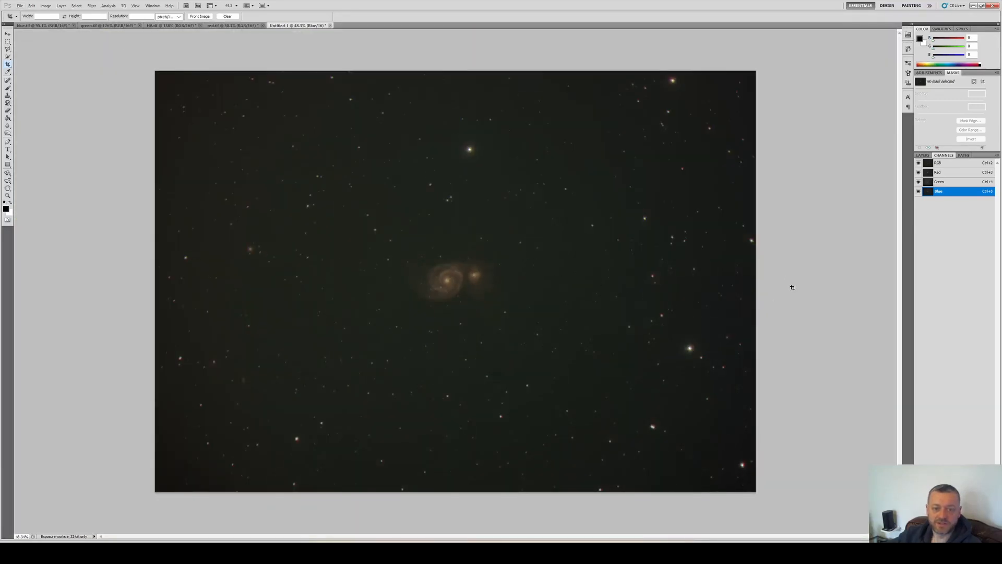
pyautogui.click(955, 164)
pyautogui.hotkey('ctrl', 'm')
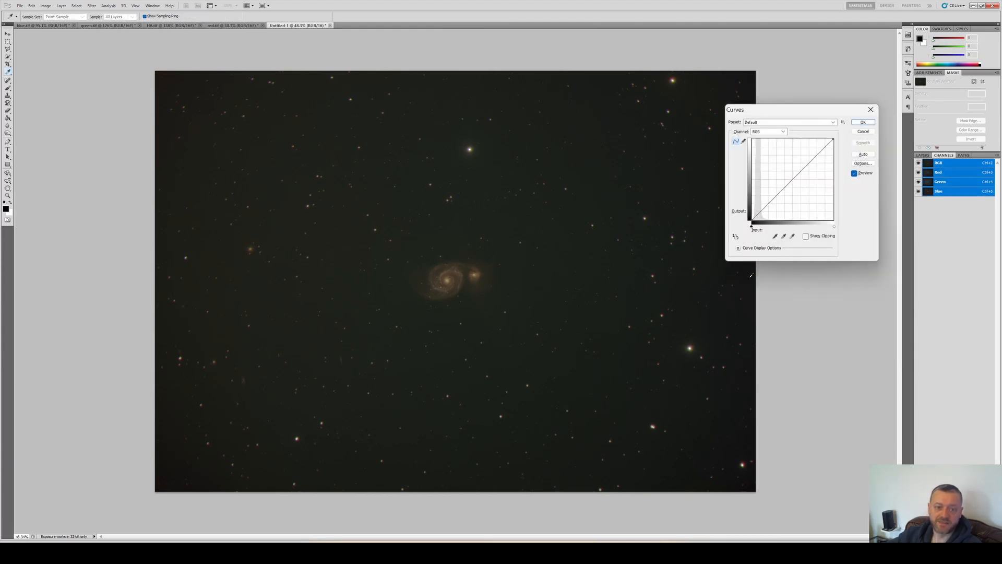
pyautogui.click(767, 202)
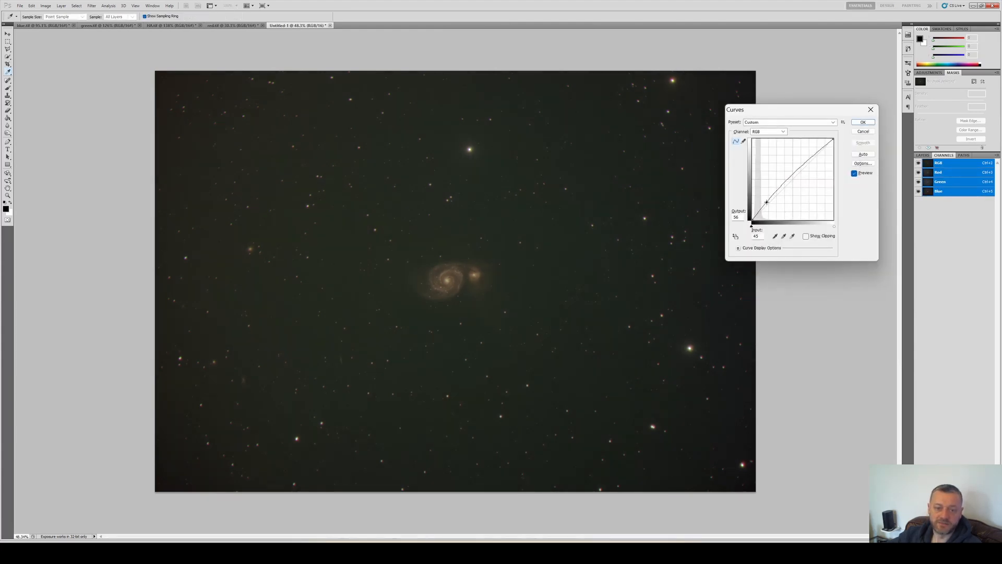
pyautogui.click(808, 165)
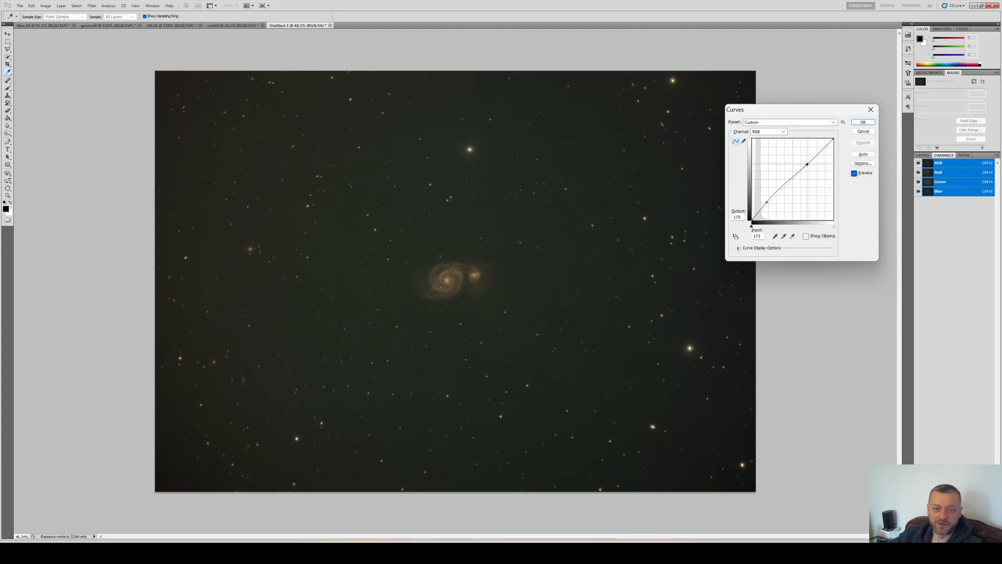
pyautogui.press('Escape')
# Brighten the composite with a two-point Curves adjustment, lifting a shadow point at input 43 to output 52
pyautogui.hotkey('ctrl', 'm')
pyautogui.click(766, 203)
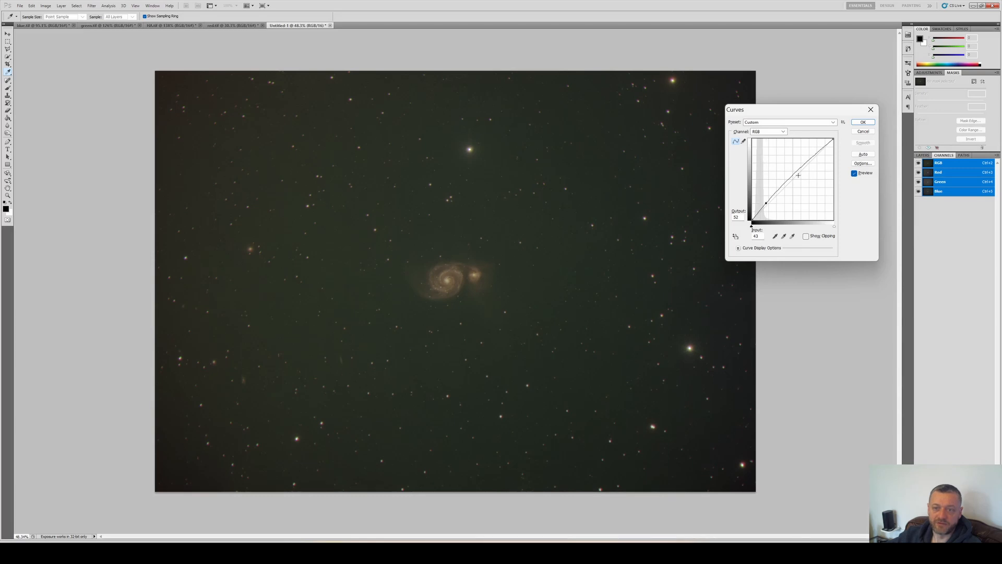
pyautogui.click(811, 160)
pyautogui.press('Return')
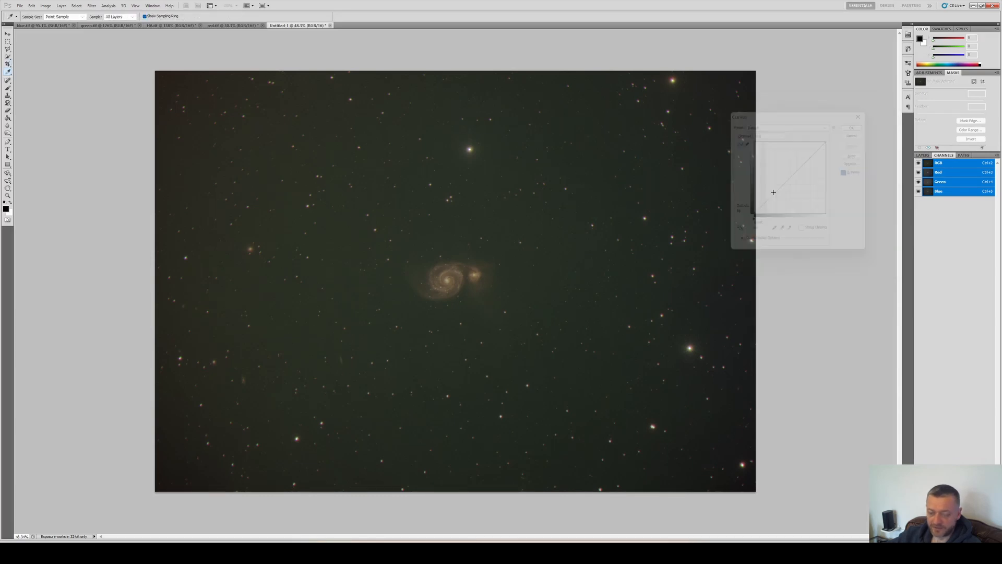
pyautogui.hotkey('ctrl', 'm')
pyautogui.moveTo(764, 208); pyautogui.dragTo(764, 201)
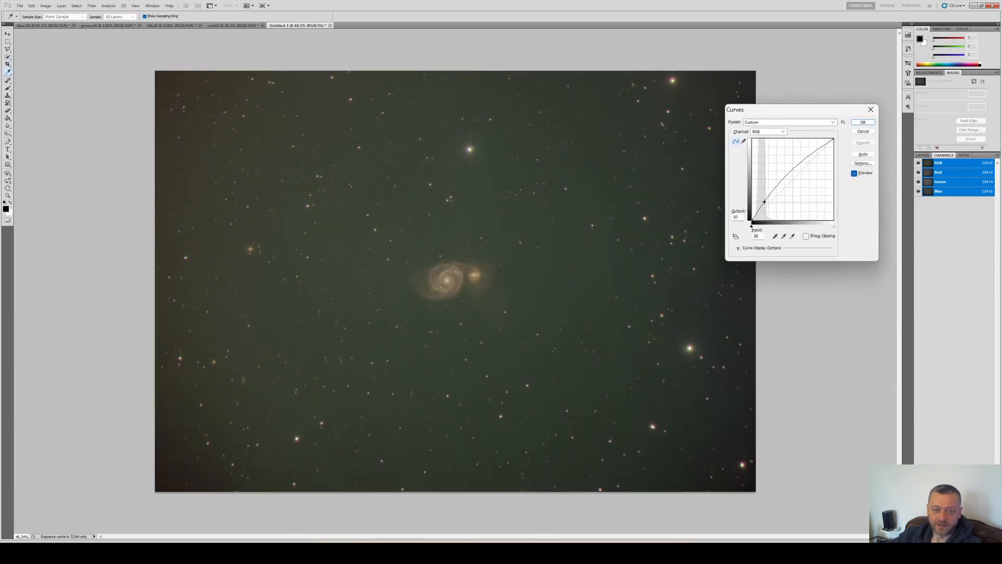
pyautogui.moveTo(764, 201); pyautogui.dragTo(766, 202)
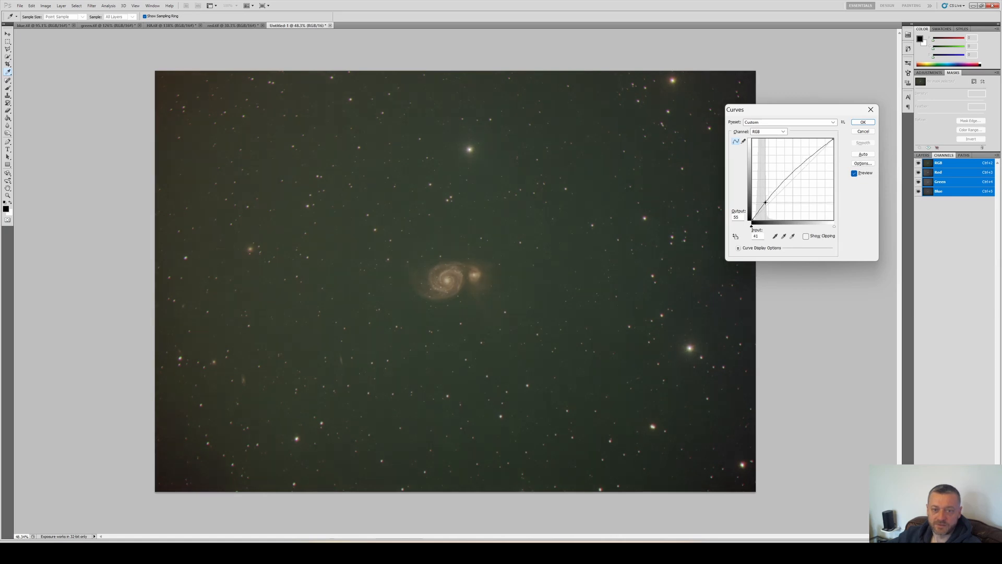
pyautogui.click(810, 159)
pyautogui.moveTo(811, 158); pyautogui.dragTo(809, 161)
pyautogui.press('Escape')
# Apply another two-point Curves adjustment to brighten the composite's shadows and midtones
pyautogui.hotkey('ctrl', 'm')
pyautogui.click(773, 195)
pyautogui.click(810, 159)
pyautogui.press('Return')
pyautogui.hotkey('ctrl', 'l')
pyautogui.press('Escape')
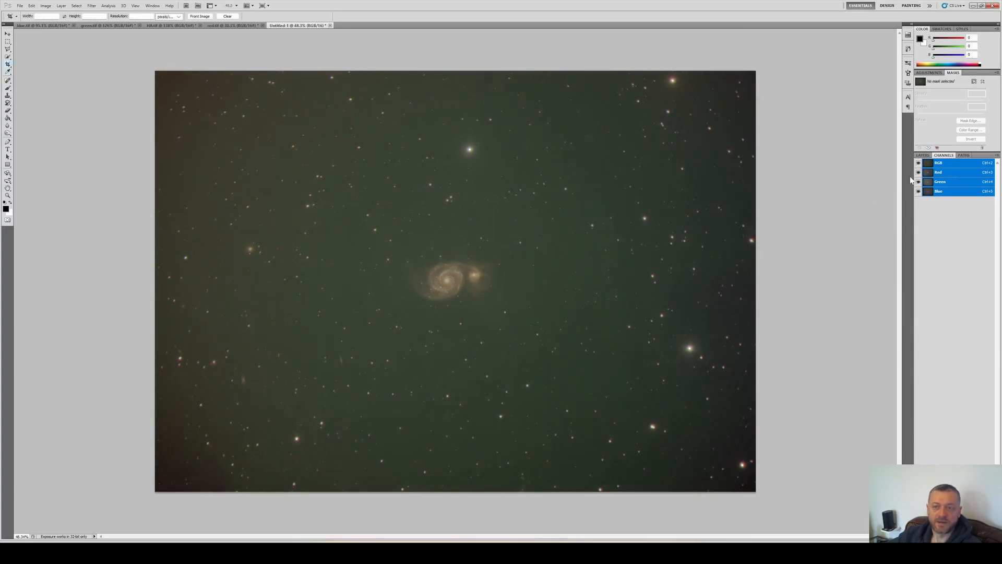
# Select the Green channel and raise its black input level slightly with Levels
pyautogui.click(942, 174)
pyautogui.click(939, 183)
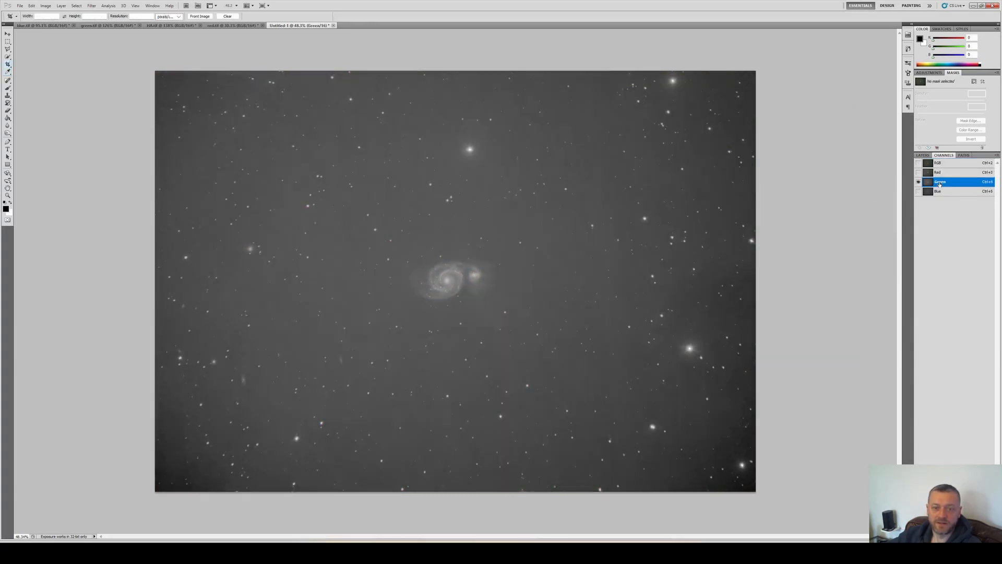
pyautogui.click(939, 192)
pyautogui.click(926, 180)
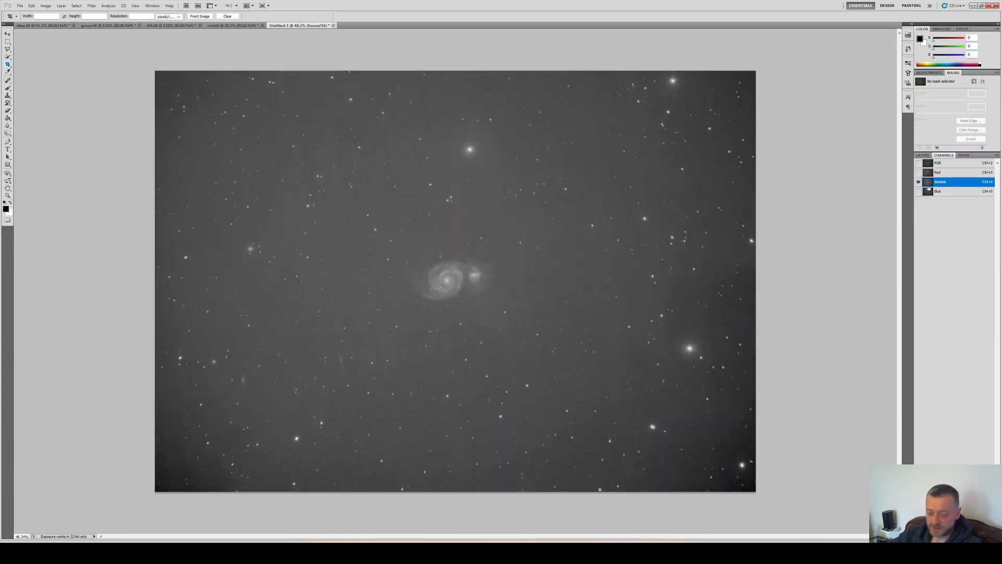
pyautogui.hotkey('ctrl', 'l')
pyautogui.press('Up')
pyautogui.moveTo(726, 185); pyautogui.dragTo(729, 185)
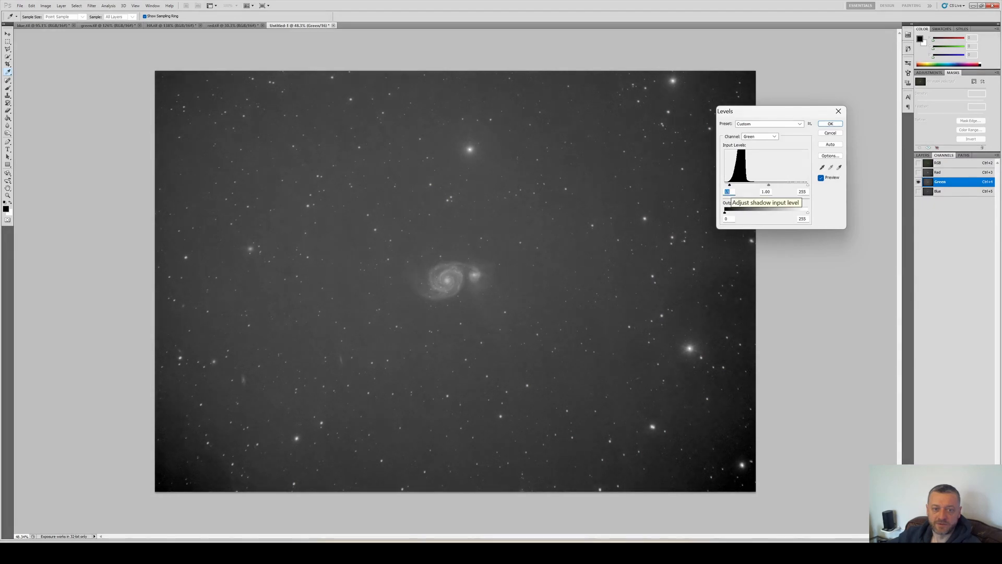
pyautogui.press('Return')
# Show the RGB composite and zoom in on the galaxy to inspect the result
pyautogui.click(918, 163)
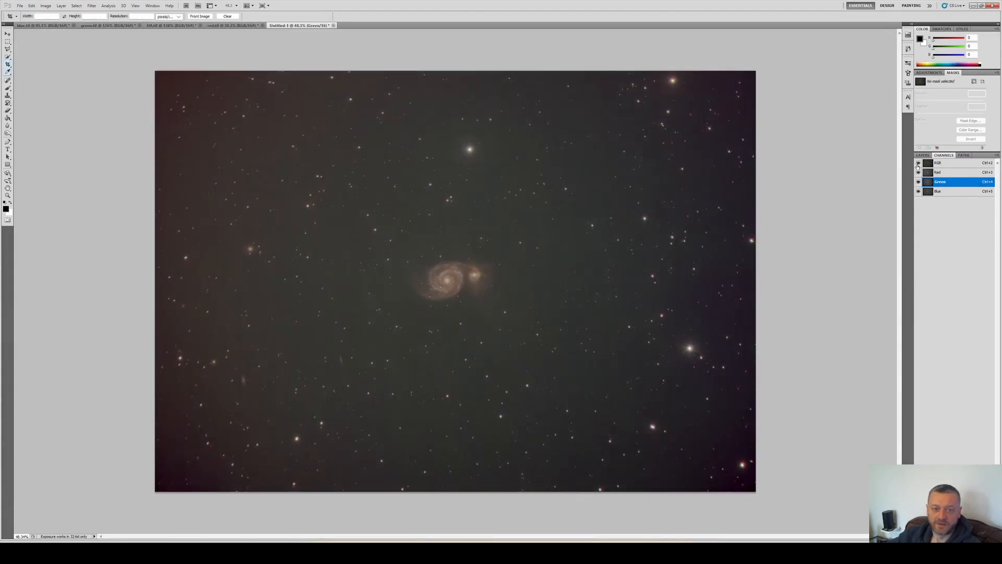
pyautogui.scroll(6, 481, 311)
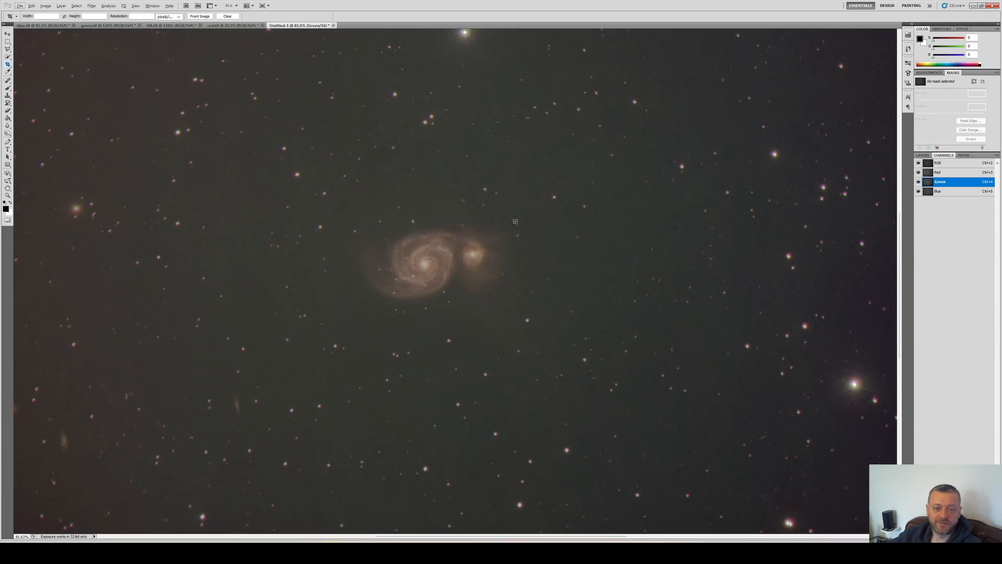
pyautogui.scroll(-3, 500, 303)
pyautogui.scroll(5, 440, 275)
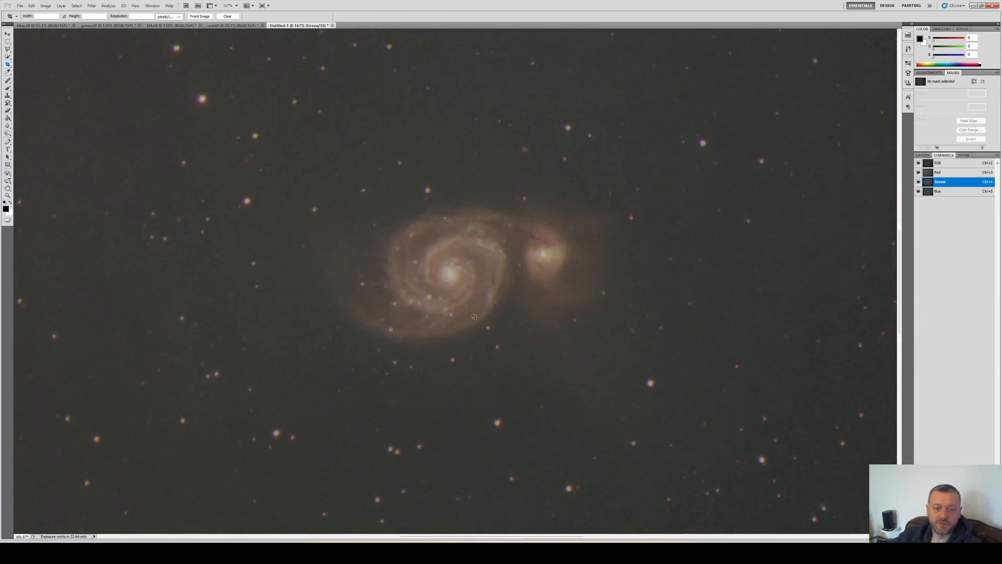
pyautogui.scroll(-4, 508, 263)
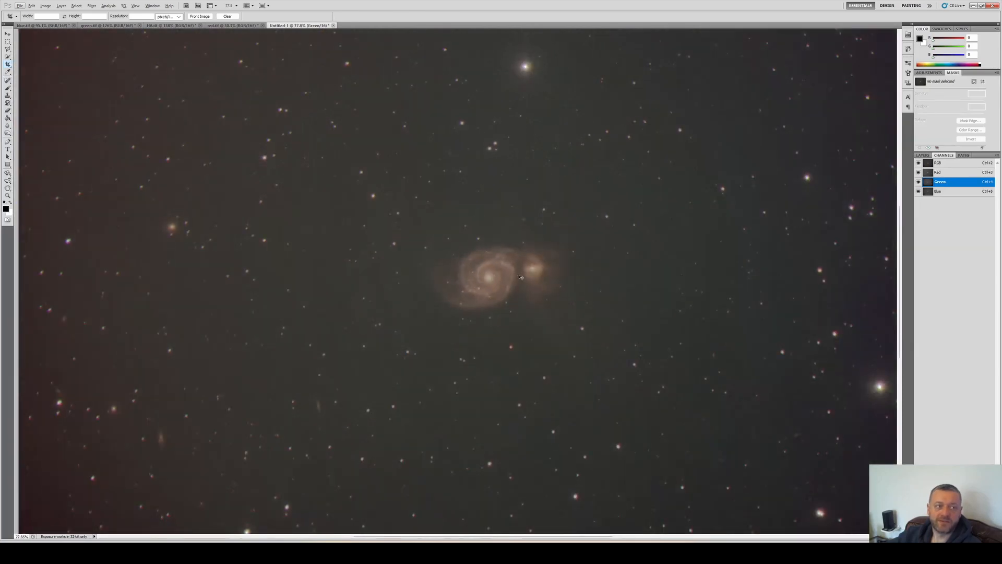
# Close the separate filter documents without saving changes, keeping only the combined image open
pyautogui.hotkey('ctrl', 'Tab')
pyautogui.hotkey('alt', 'f')
pyautogui.press('c')
pyautogui.press('Tab')
pyautogui.press('Return')
pyautogui.hotkey('ctrl', 'Tab')
pyautogui.hotkey('ctrl', 'w')
pyautogui.press('Tab')
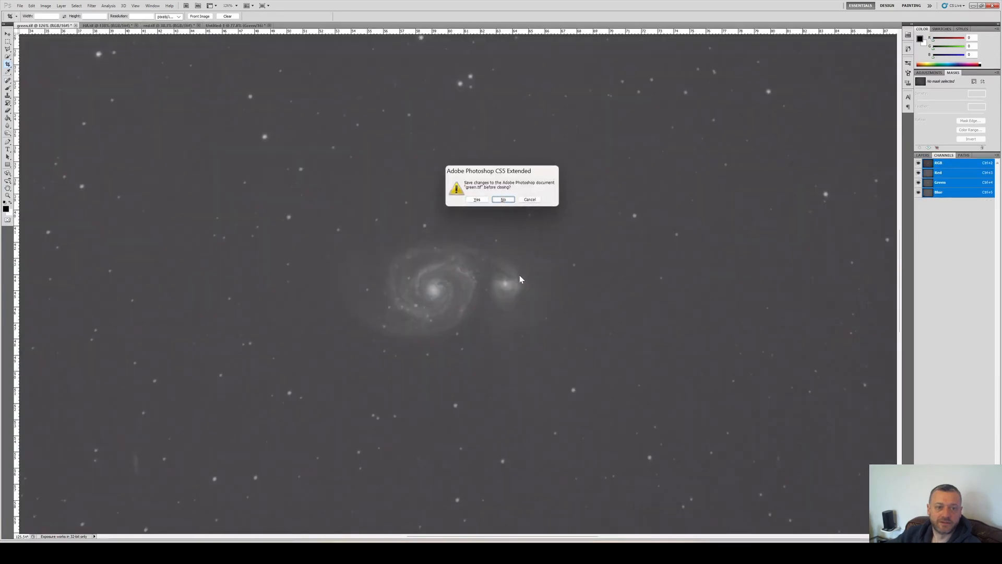
pyautogui.press('Return')
pyautogui.hotkey('ctrl', 'Tab')
pyautogui.hotkey('ctrl', 'w')
pyautogui.press('Tab')
pyautogui.press('Return')
pyautogui.hotkey('ctrl', 'Tab')
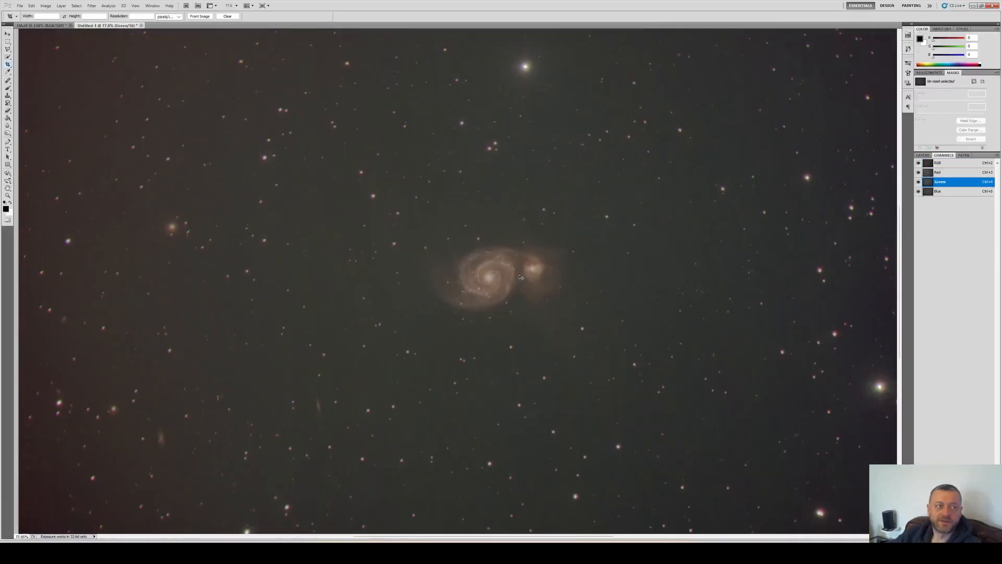
# Copy the composite's Red channel into a new grayscale document
pyautogui.hotkey('ctrl', 'Tab')
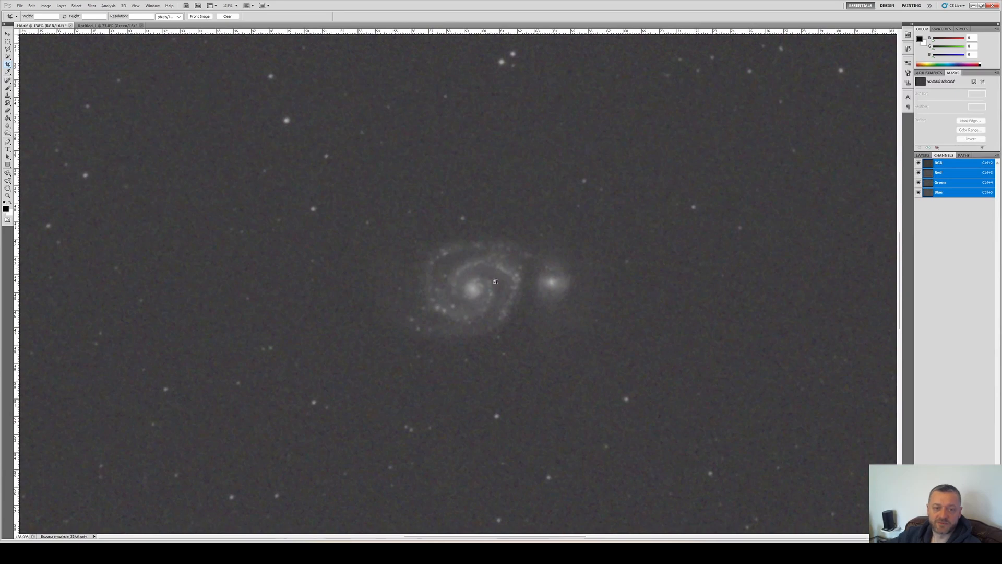
pyautogui.hotkey('ctrl', 'Tab')
pyautogui.scroll(3, 479, 280)
pyautogui.press('alt')
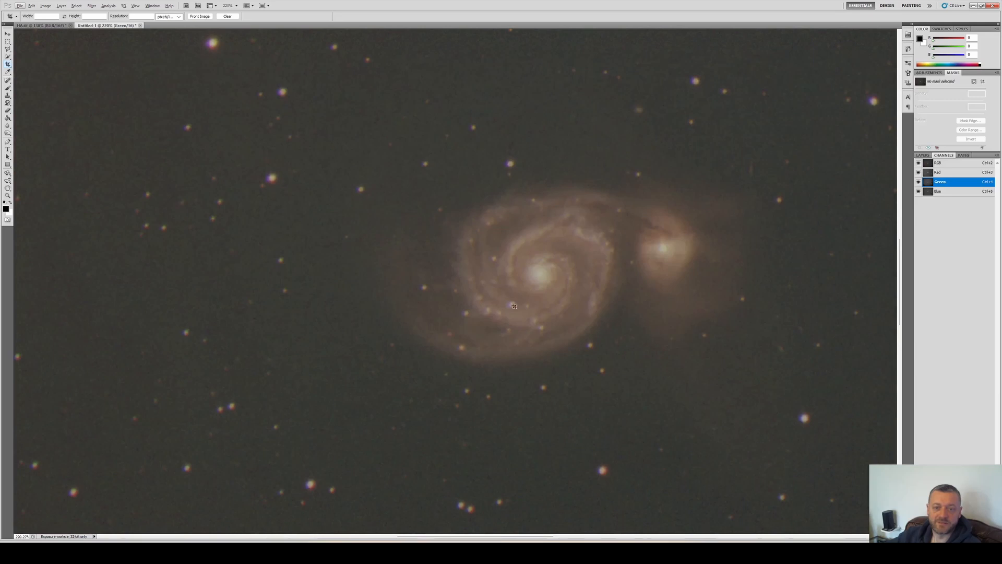
pyautogui.scroll(-5, 515, 312)
pyautogui.hotkey('ctrl', '3')
pyautogui.hotkey('ctrl', 'a')
pyautogui.hotkey('ctrl', 'c')
pyautogui.hotkey('ctrl', 'n')
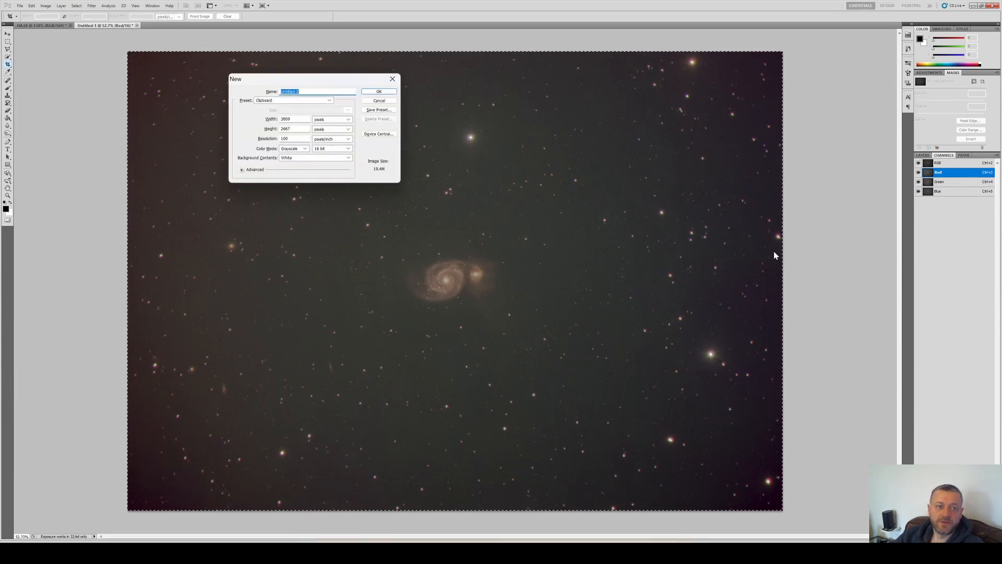
pyautogui.press('Return')
pyautogui.hotkey('ctrl', 'v')
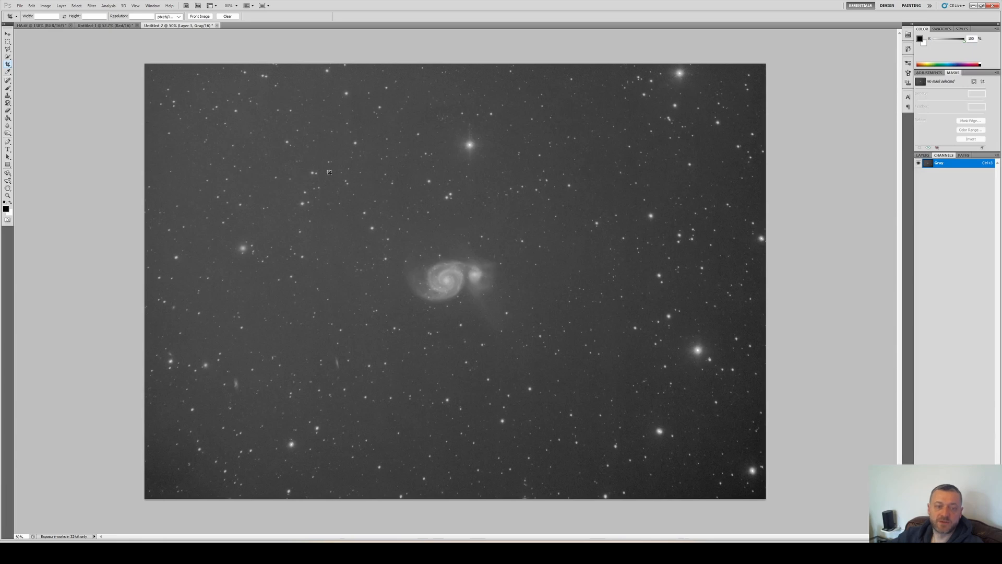
# Copy the HA.tif image and paste it as a new layer over the red channel document
pyautogui.click(55, 26)
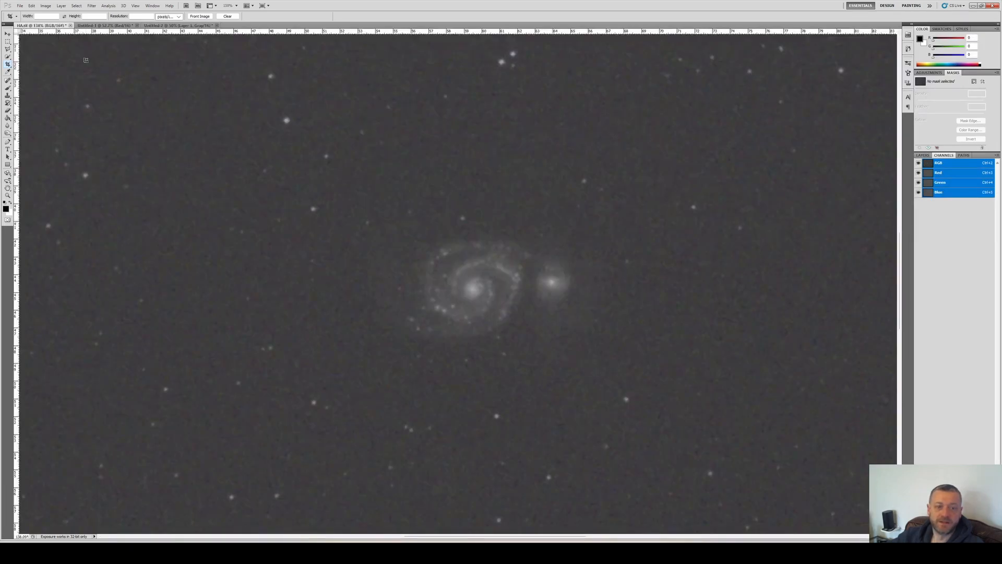
pyautogui.scroll(-5, 318, 211)
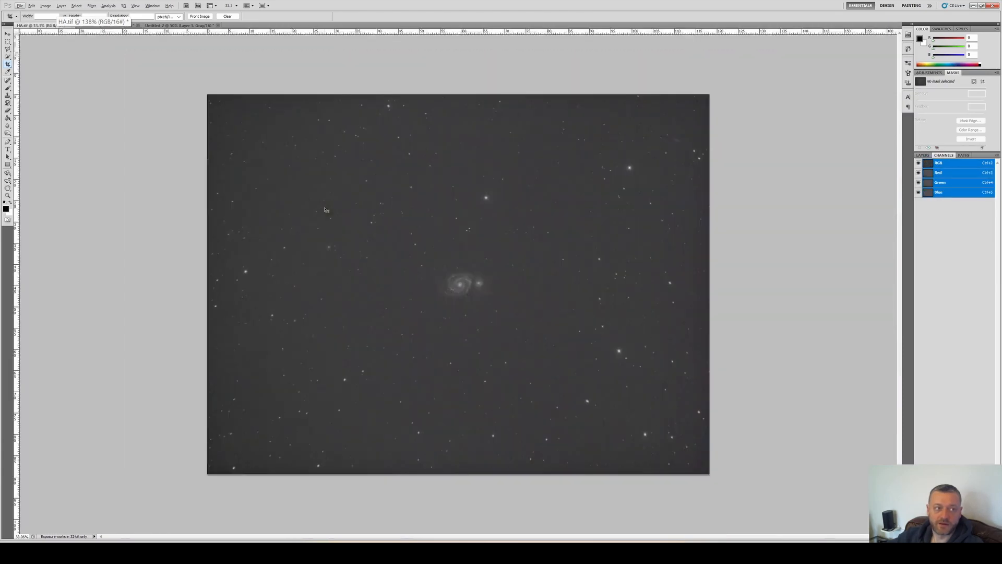
pyautogui.hotkey('ctrl', 'a')
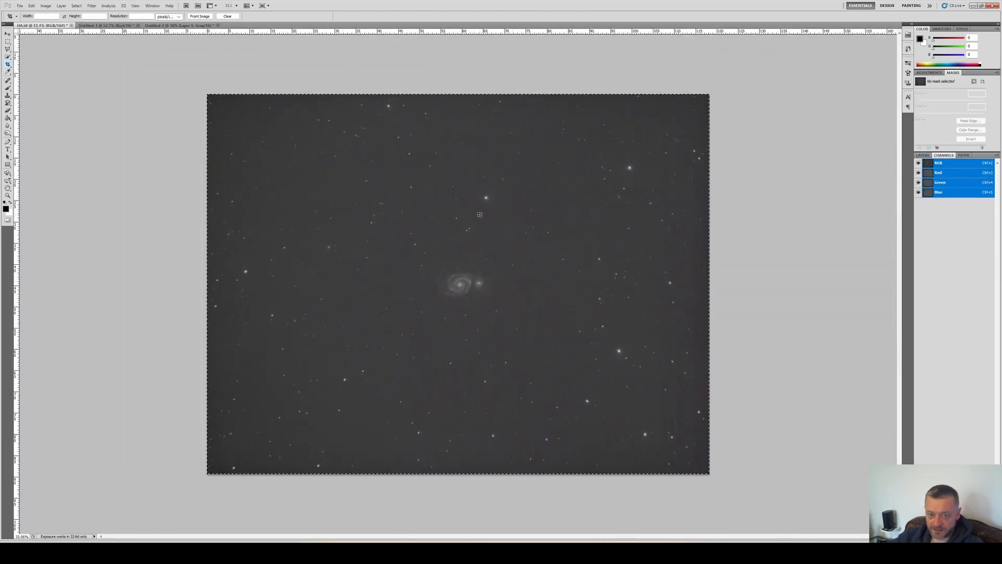
pyautogui.hotkey('ctrl', 'Tab')
pyautogui.hotkey('ctrl', 'Tab')
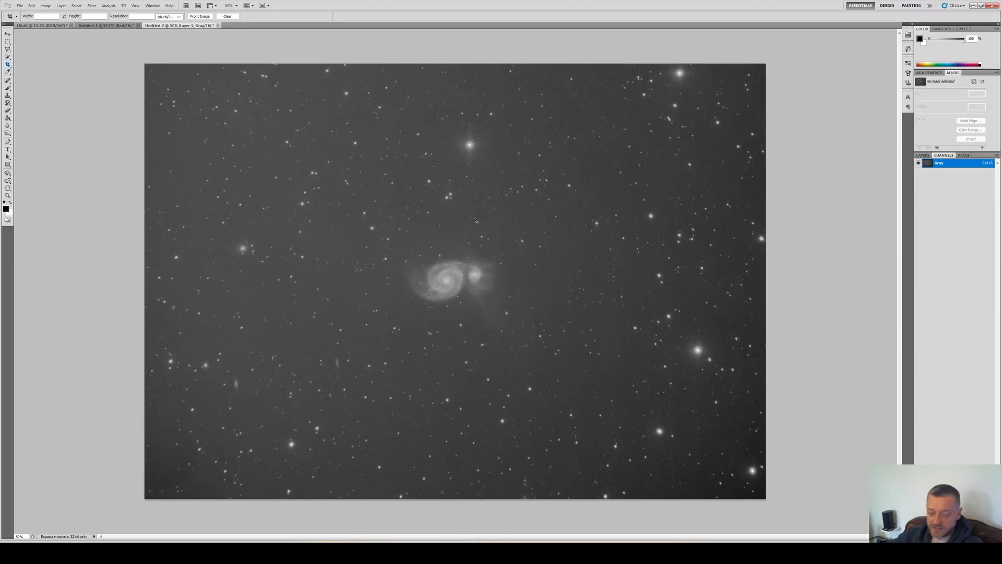
pyautogui.hotkey('ctrl', 'v')
pyautogui.moveTo(539, 280); pyautogui.dragTo(411, 210)
pyautogui.press('Escape')
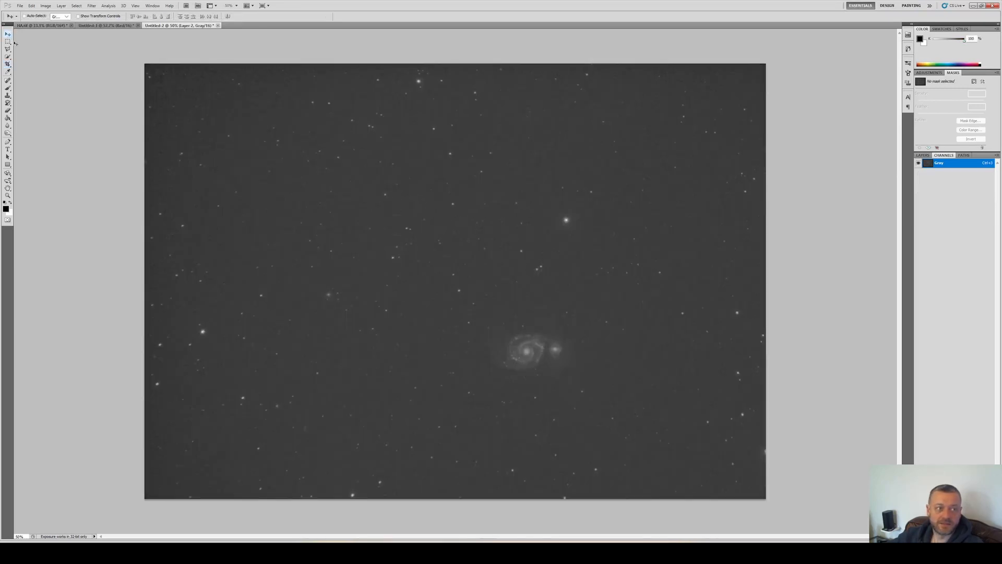
# Rotate and position the Ha layer to align its stars with the red layer beneath
pyautogui.hotkey('alt', 'Tab')
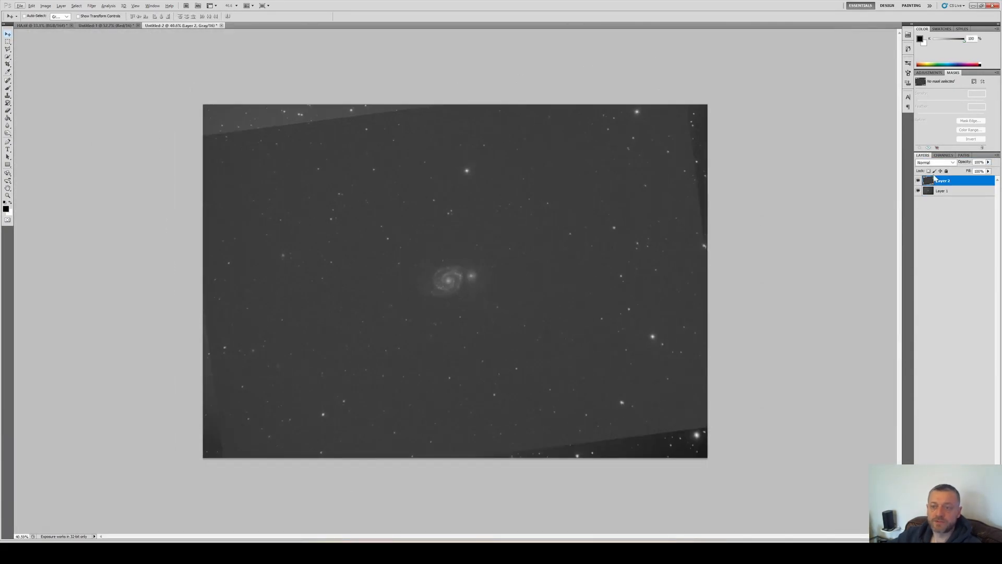
pyautogui.click(919, 181)
pyautogui.click(919, 180)
pyautogui.click(919, 181)
pyautogui.click(919, 181)
pyautogui.click(919, 181)
pyautogui.click(919, 181)
# Lower the Ha layer's opacity to 64%, comparing it against the red layer beneath
pyautogui.scroll(5, 438, 275)
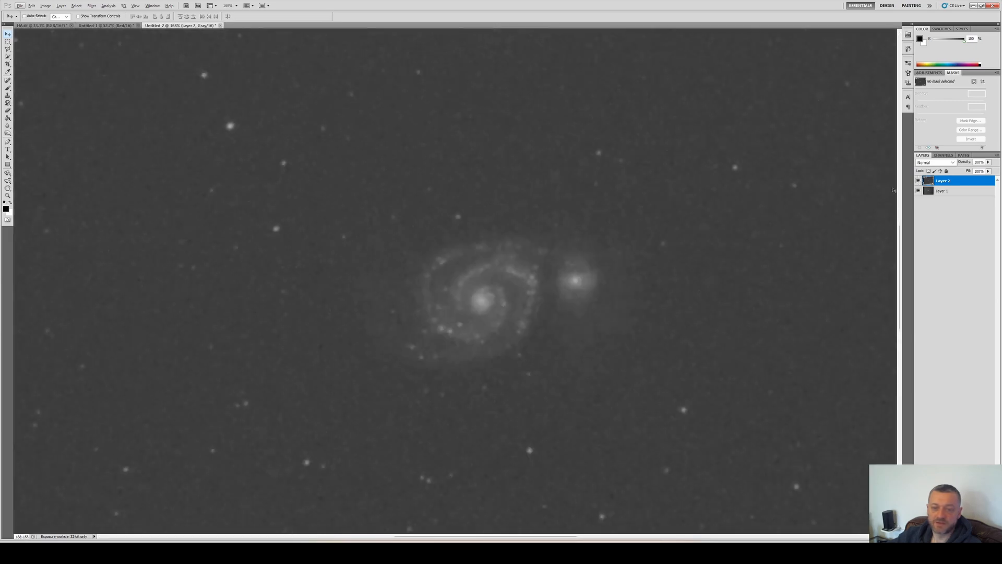
pyautogui.click(988, 162)
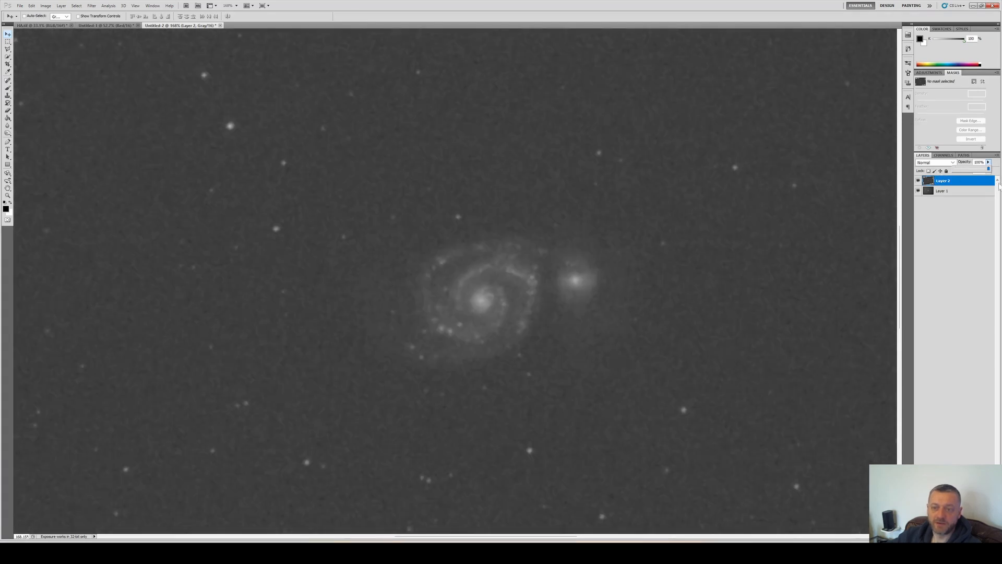
pyautogui.moveTo(999, 186); pyautogui.dragTo(975, 181)
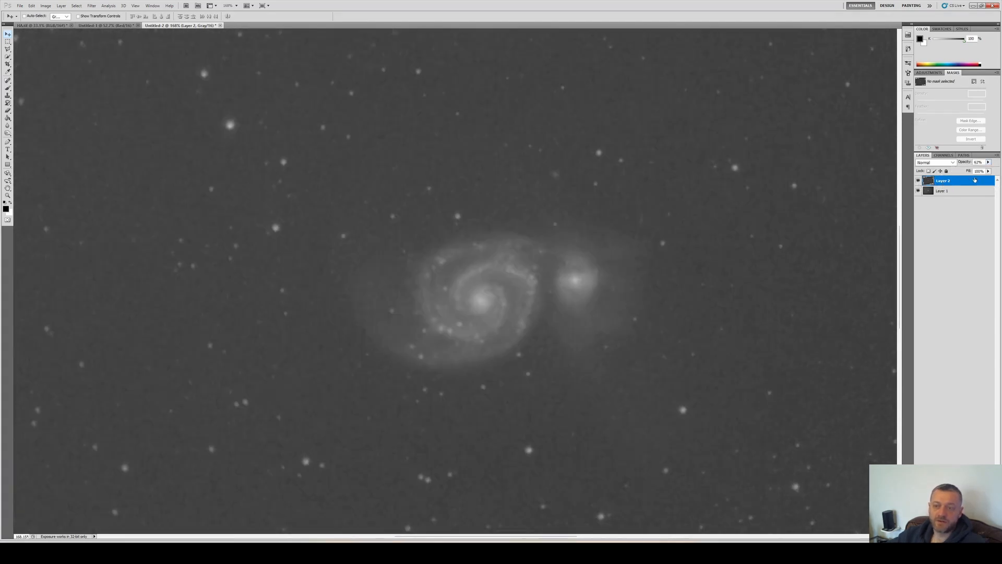
pyautogui.click(917, 191)
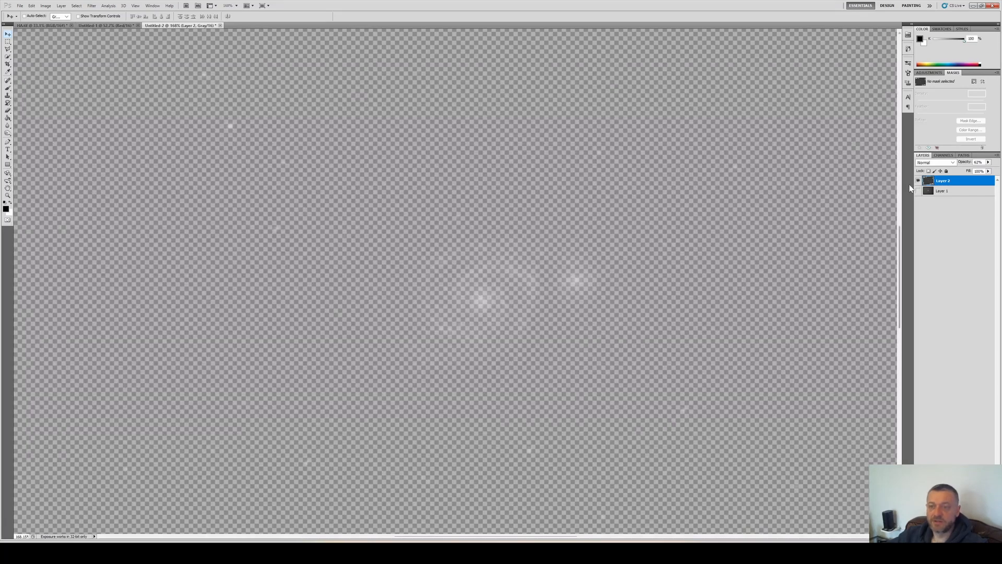
pyautogui.click(917, 191)
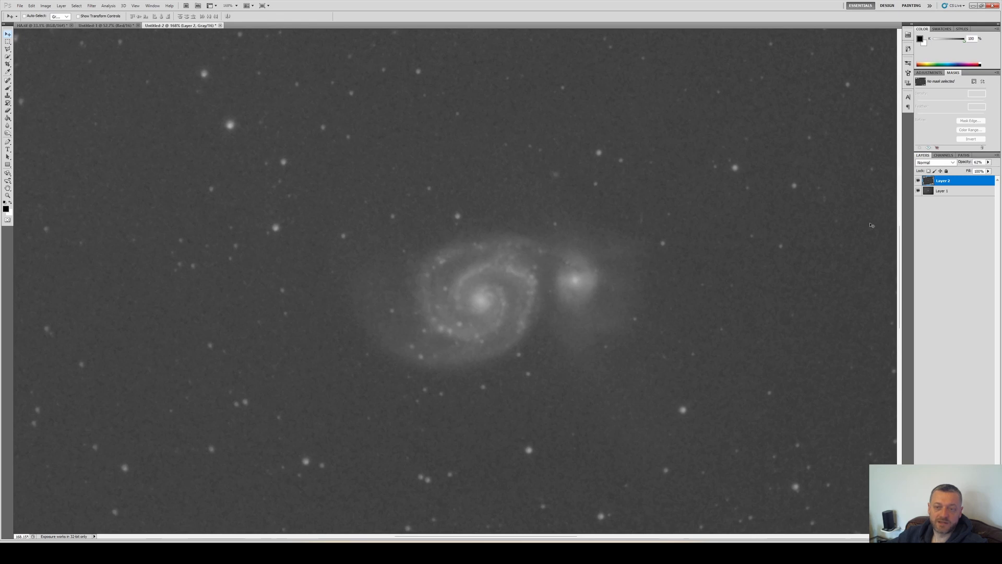
pyautogui.click(988, 162)
pyautogui.moveTo(983, 168); pyautogui.dragTo(996, 168)
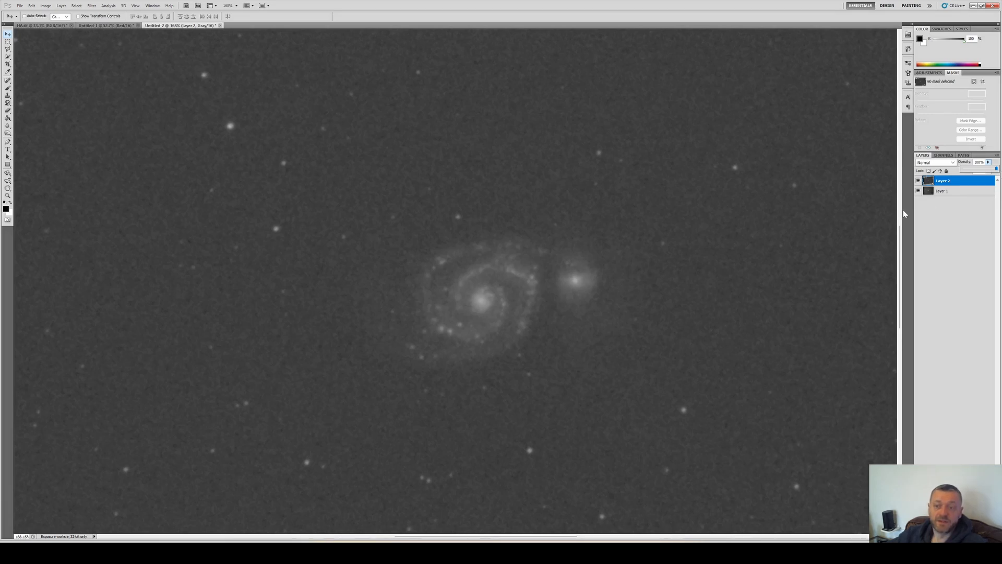
pyautogui.moveTo(996, 169)
pyautogui.mouseDown()
pyautogui.moveTo(955, 178)
pyautogui.moveTo(985, 174)
pyautogui.mouseUp()
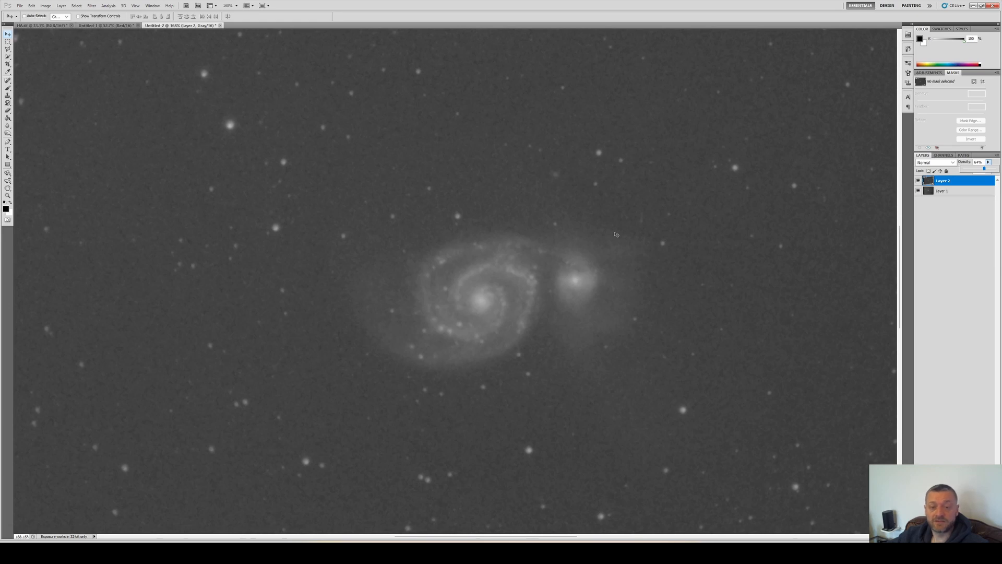
pyautogui.click(978, 183)
pyautogui.scroll(-5, 631, 240)
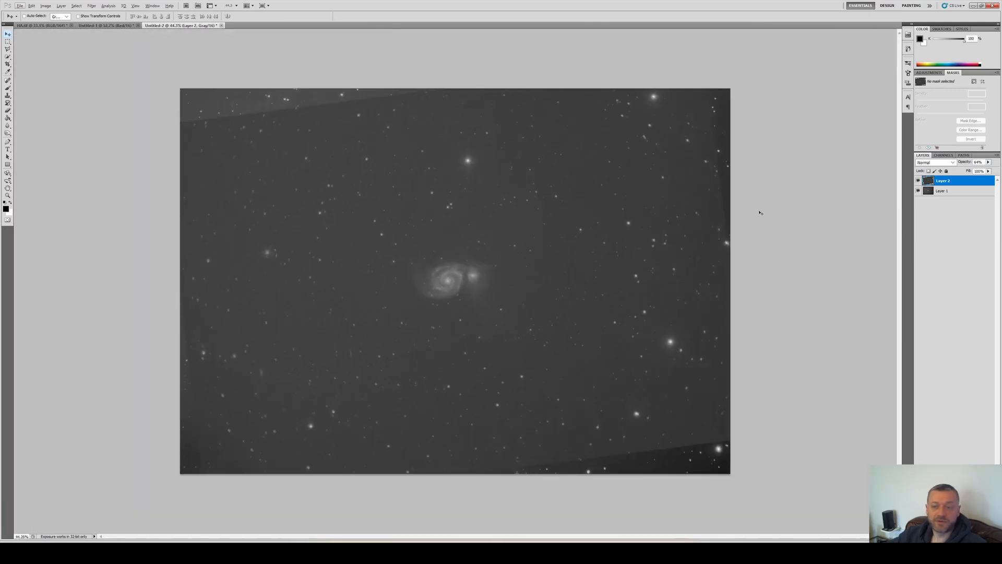
# Duplicate both layers and merge the copies into one blended layer
pyautogui.keyDown('shift'); pyautogui.click(958, 190); pyautogui.keyUp('shift')
pyautogui.rightClick(958, 189)
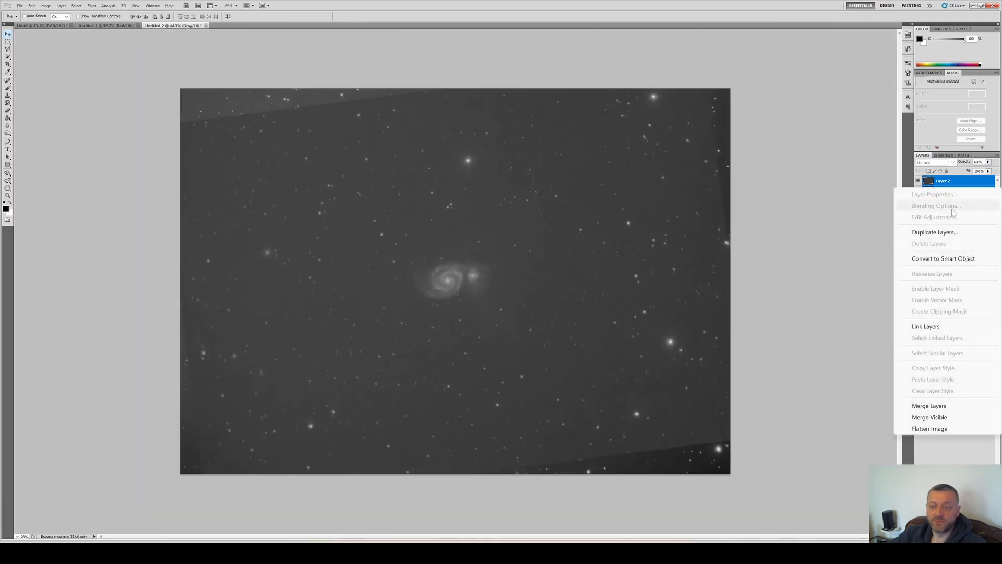
pyautogui.click(945, 232)
pyautogui.press('Return')
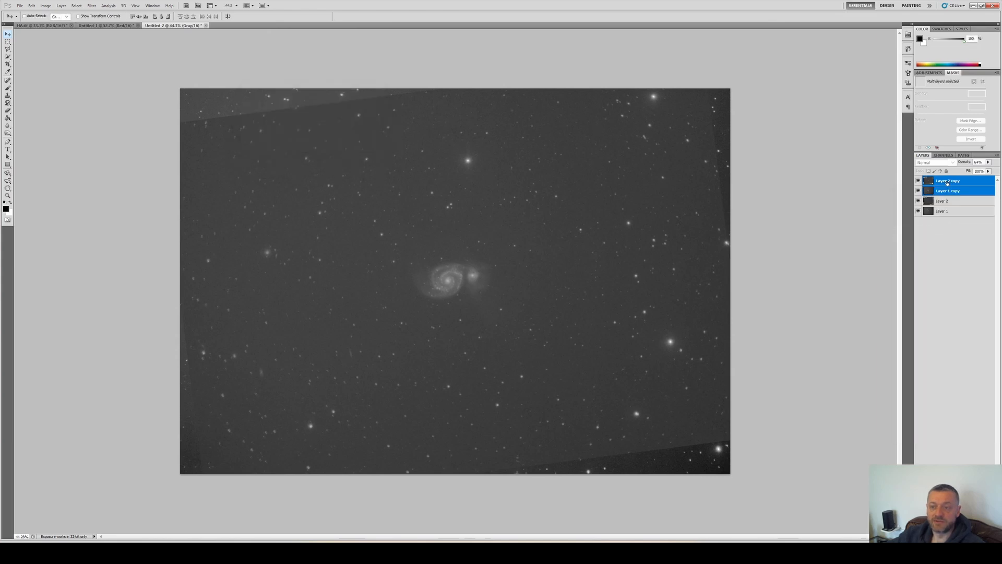
pyautogui.rightClick(952, 181)
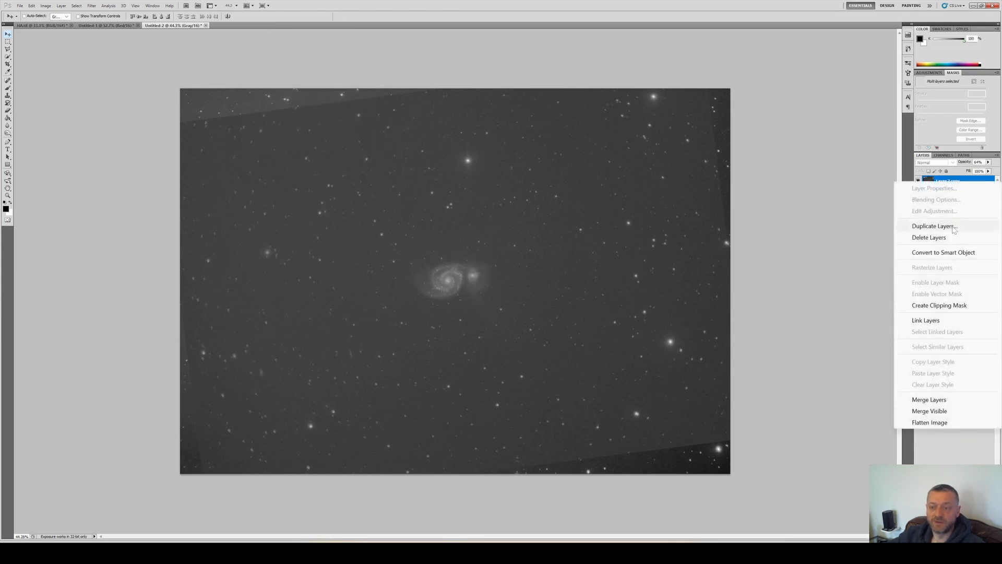
pyautogui.click(945, 400)
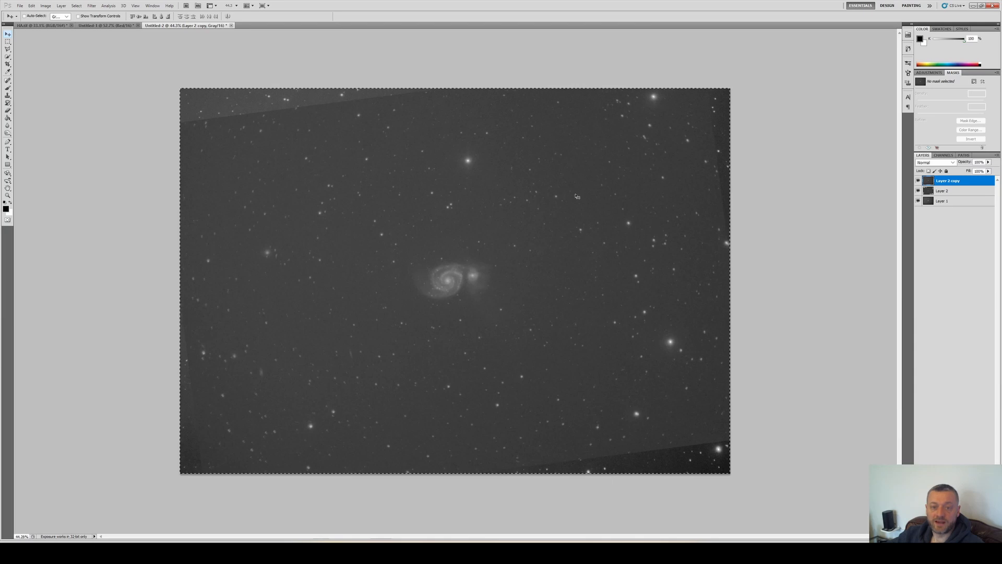
# Paste the blended Ha-red image into the composite's Red channel
pyautogui.hotkey('ctrl', 'Tab')
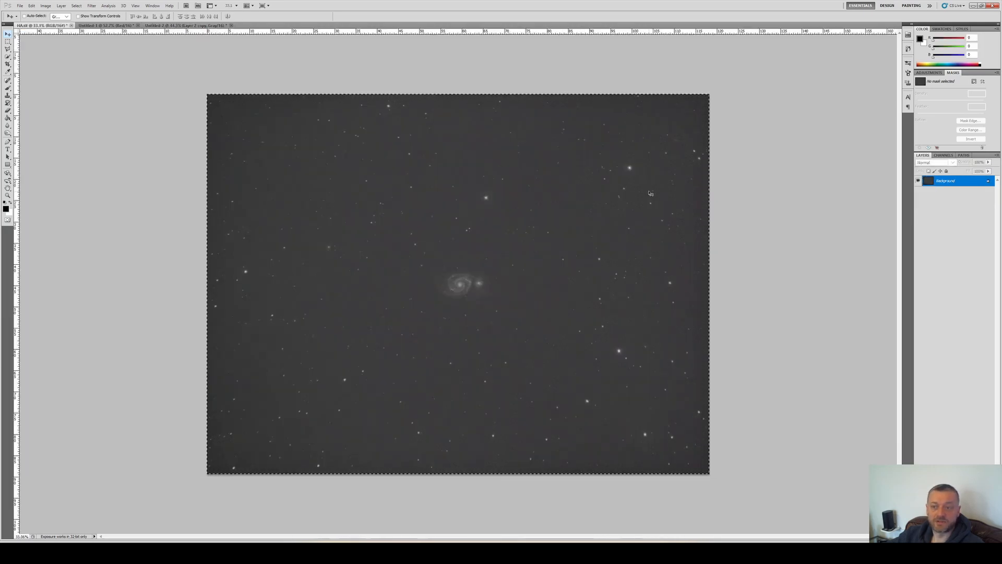
pyautogui.hotkey('ctrl', 'Tab')
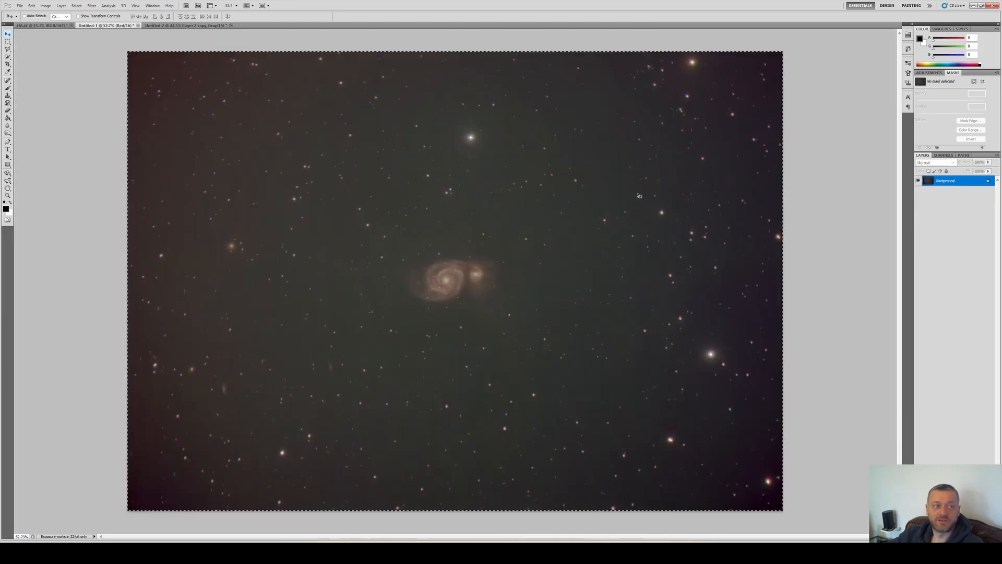
pyautogui.click(940, 156)
pyautogui.hotkey('ctrl', 'v')
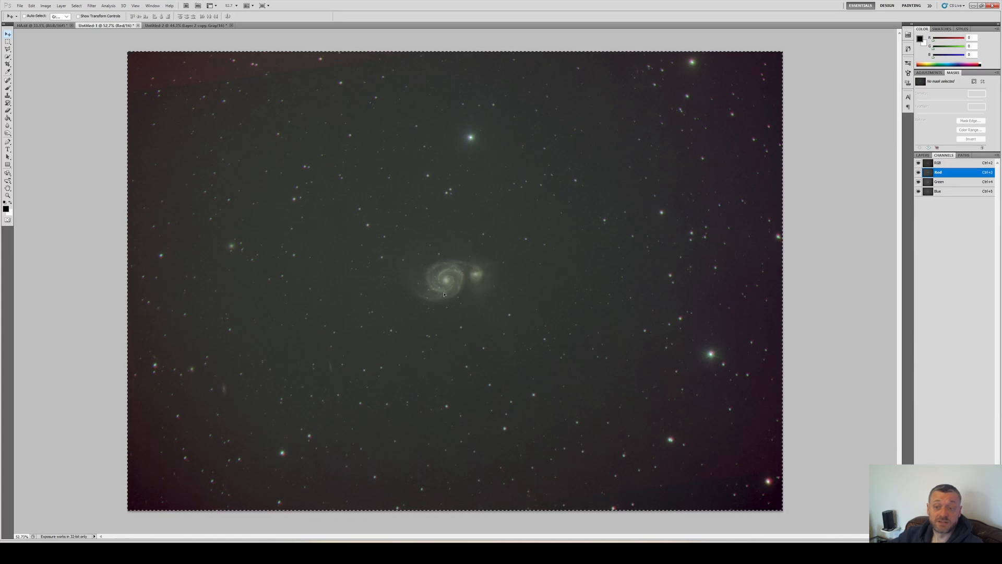
# Step backward and forward through history to compare the composite before and after the Ha paste
pyautogui.hotkey('ctrl', 'z')
pyautogui.hotkey('ctrl', 'z')
pyautogui.scroll(3, 444, 295)
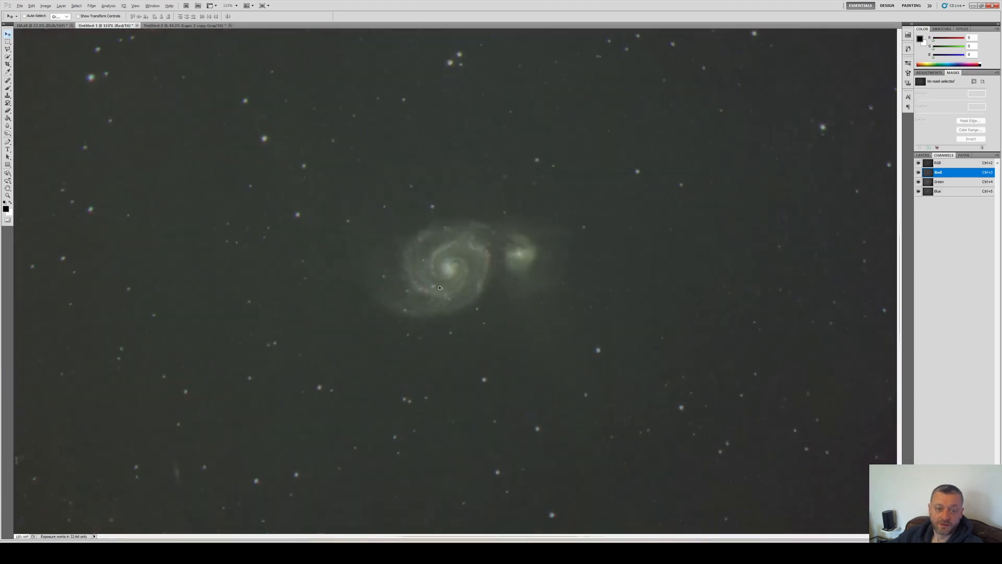
pyautogui.scroll(2, 439, 287)
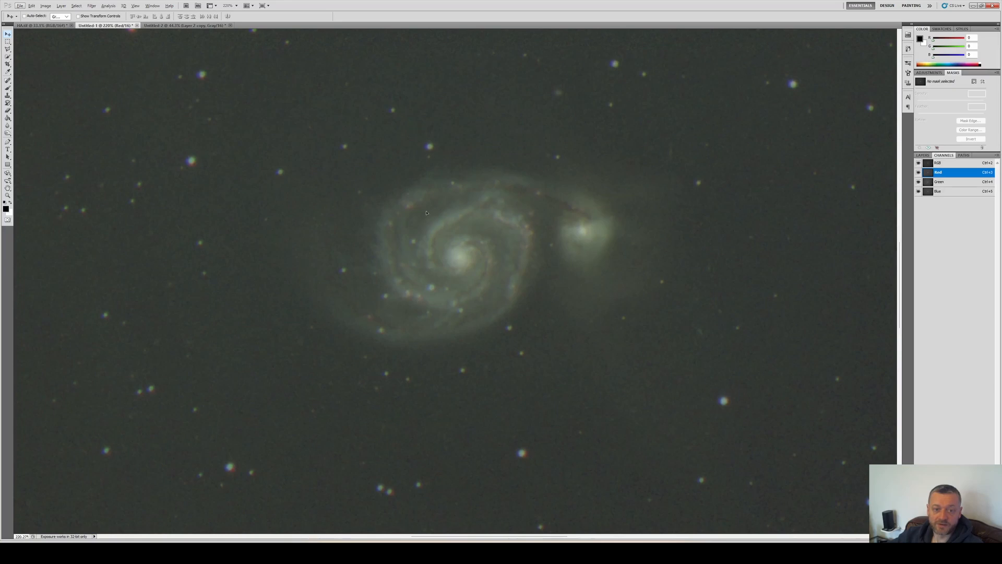
pyautogui.scroll(-5, 555, 234)
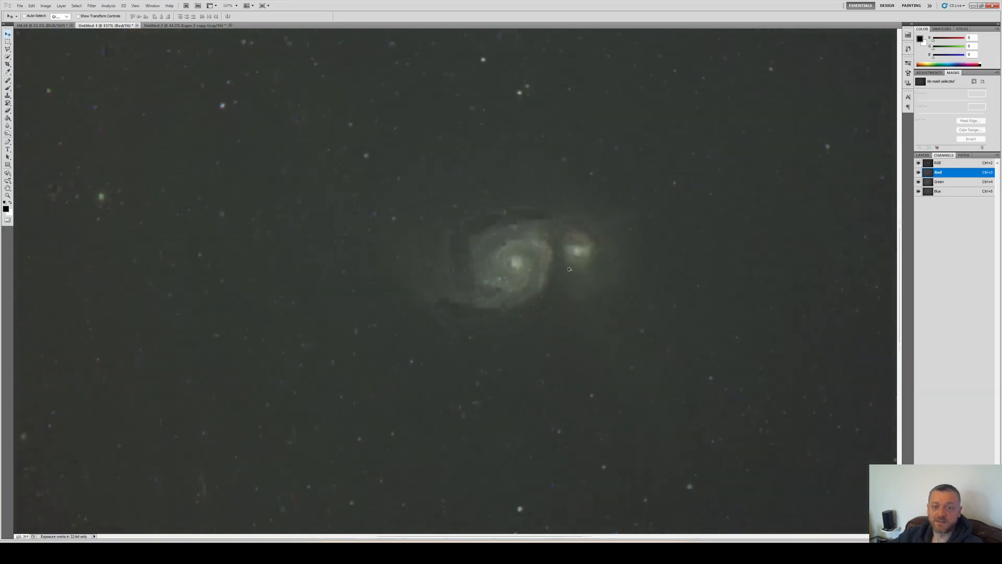
pyautogui.scroll(-1, 568, 269)
pyautogui.scroll(4, 519, 261)
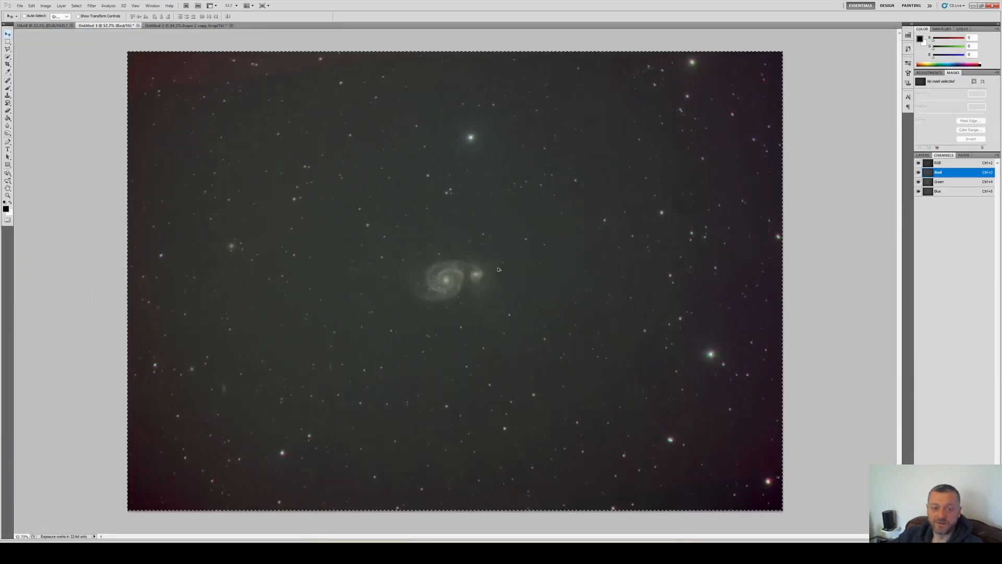
pyautogui.hotkey('ctrl', 'alt', 'z')
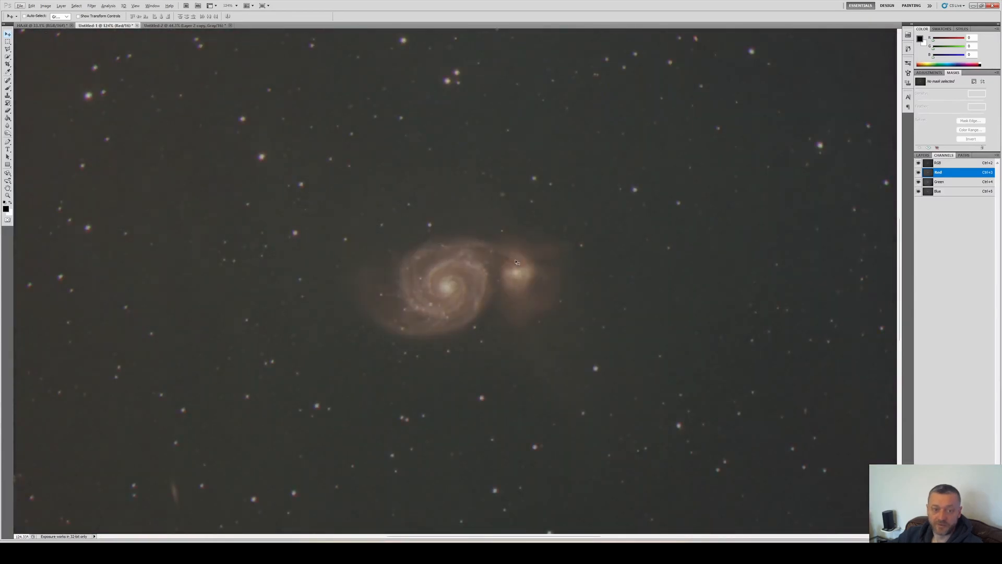
pyautogui.hotkey('ctrl', 'shift', 'z')
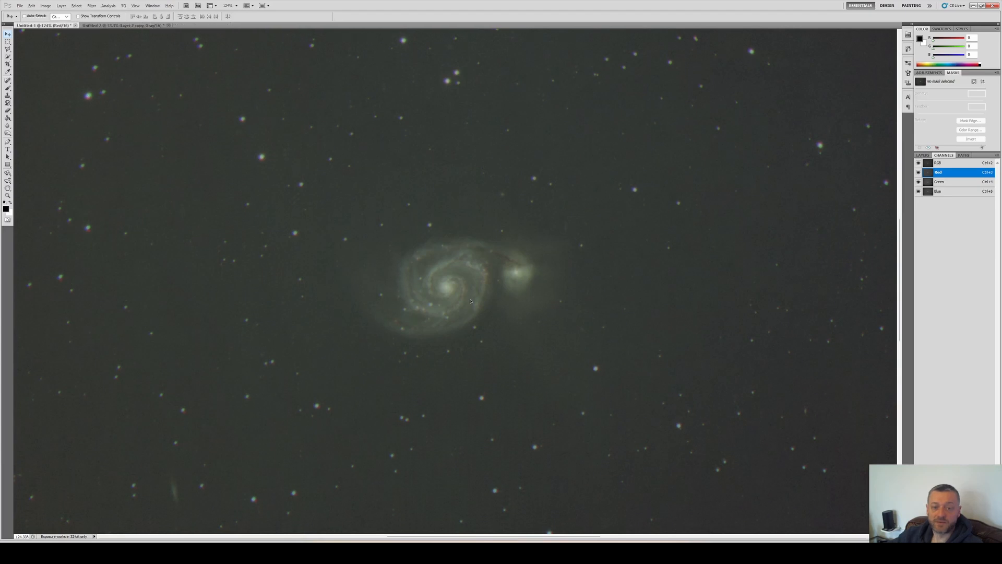
pyautogui.scroll(-13, 331, 212)
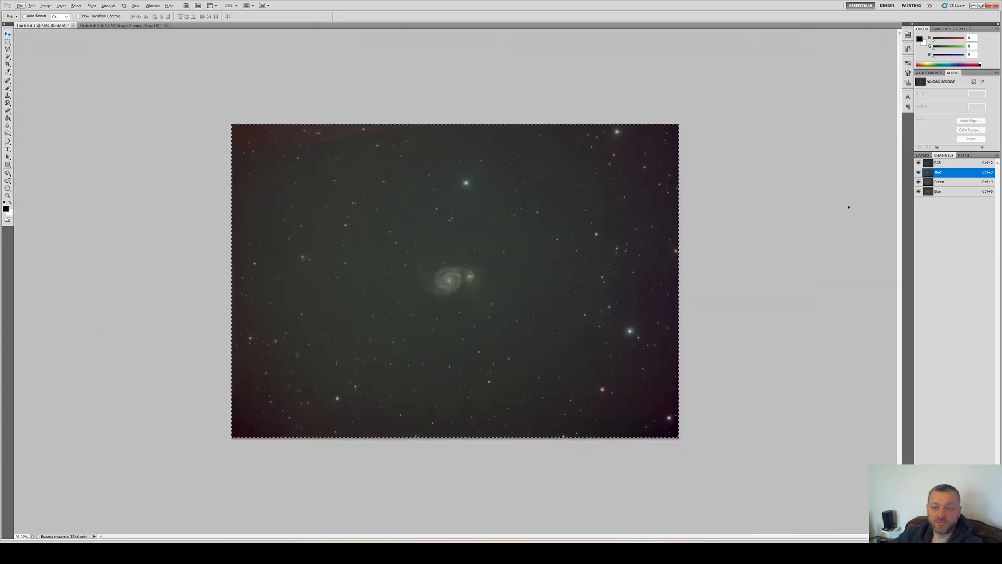
pyautogui.click(918, 172)
pyautogui.click(918, 173)
pyautogui.click(120, 26)
pyautogui.press('c')
pyautogui.moveTo(449, 179); pyautogui.dragTo(249, 137)
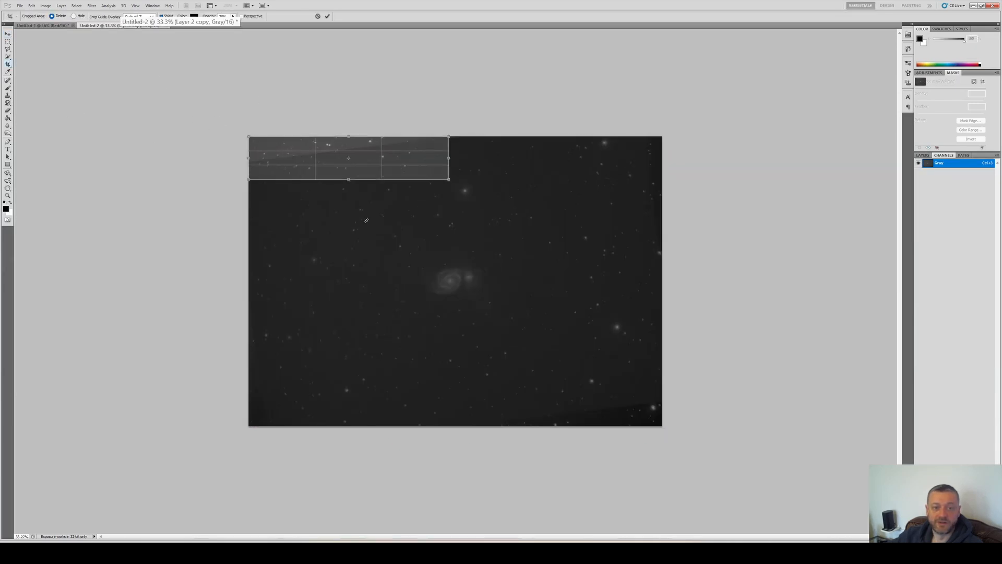
pyautogui.press('Escape')
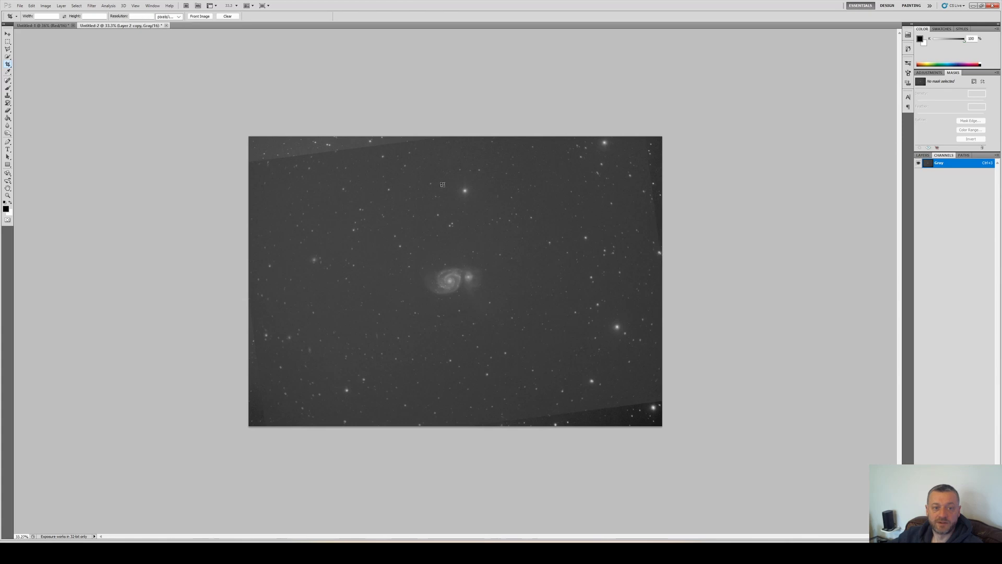
pyautogui.moveTo(513, 231); pyautogui.dragTo(516, 233)
pyautogui.press('Escape')
pyautogui.moveTo(243, 167); pyautogui.dragTo(270, 179)
pyautogui.moveTo(763, 386); pyautogui.dragTo(766, 409)
pyautogui.press('Escape')
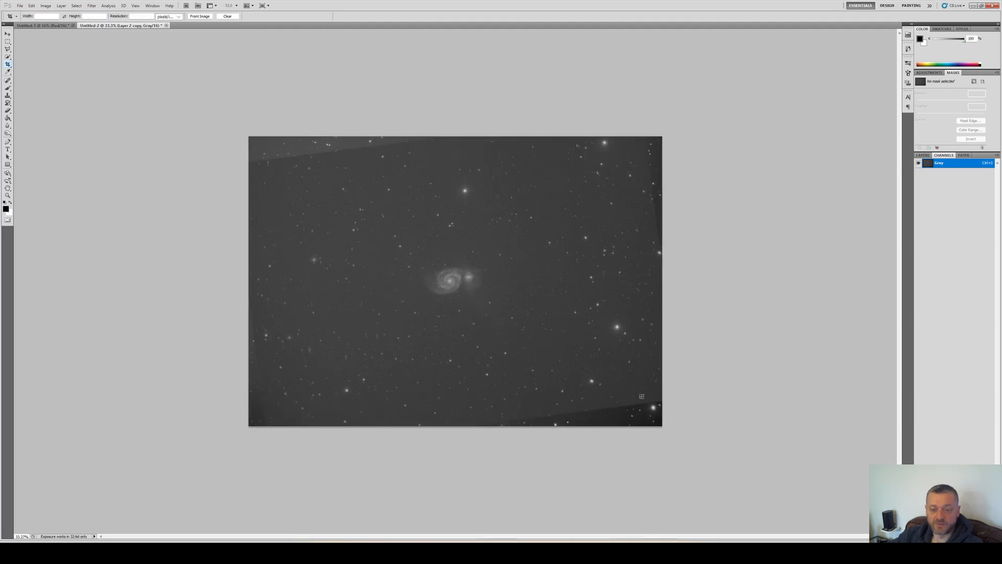
pyautogui.moveTo(642, 397); pyautogui.dragTo(674, 418)
pyautogui.press('Escape')
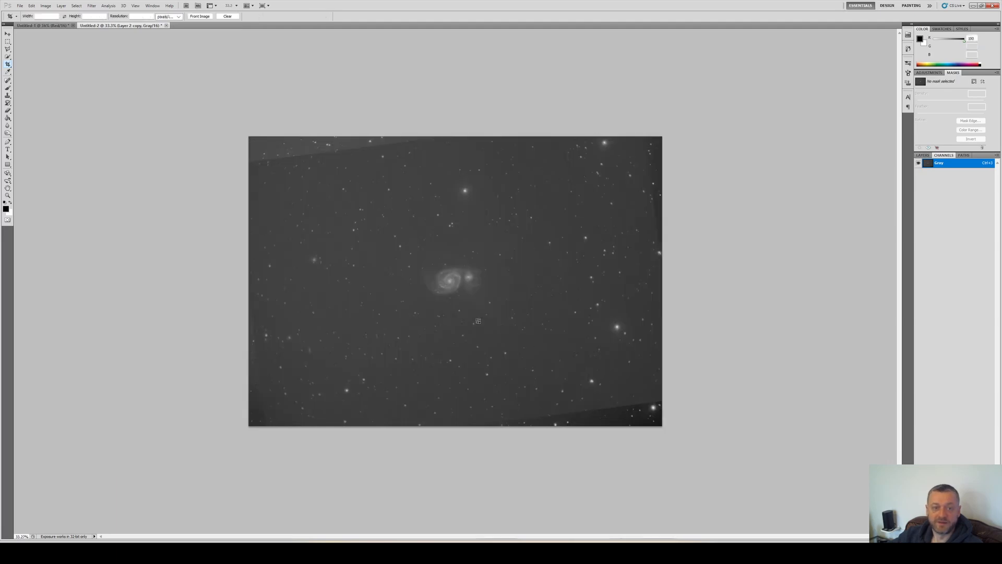
# Switch to the RGB composite and crop away its misaligned top and bottom edges
pyautogui.hotkey('ctrl', 'Tab')
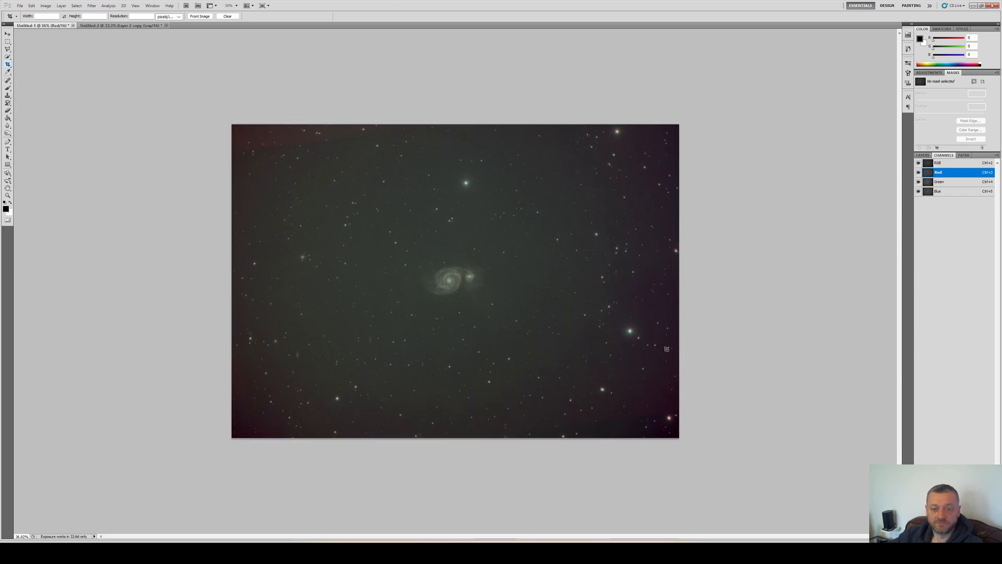
pyautogui.moveTo(696, 410); pyautogui.dragTo(200, 163)
pyautogui.press('Return')
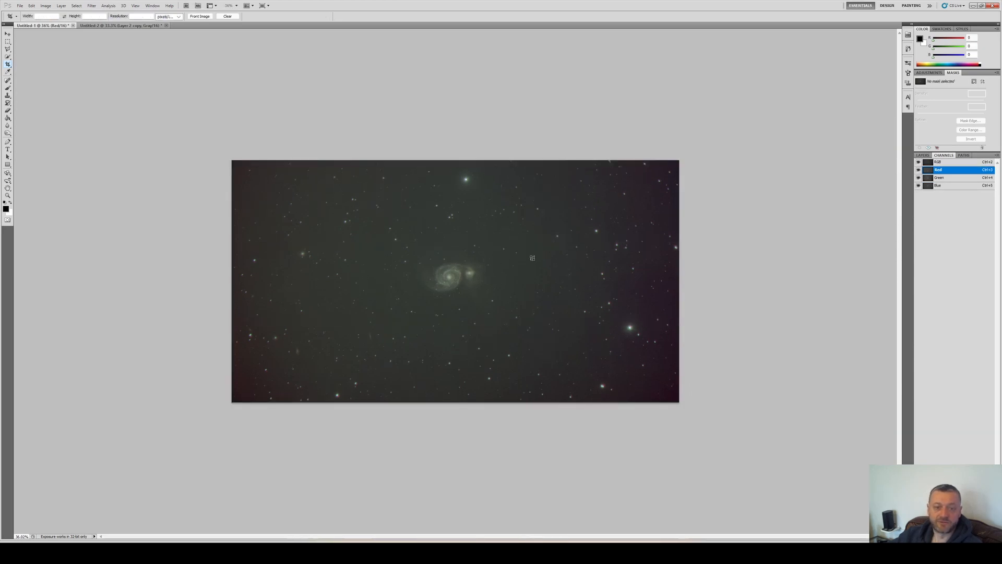
# Crop the composite's left and right edges to remove the unaligned borders
pyautogui.moveTo(231, 160); pyautogui.dragTo(317, 222)
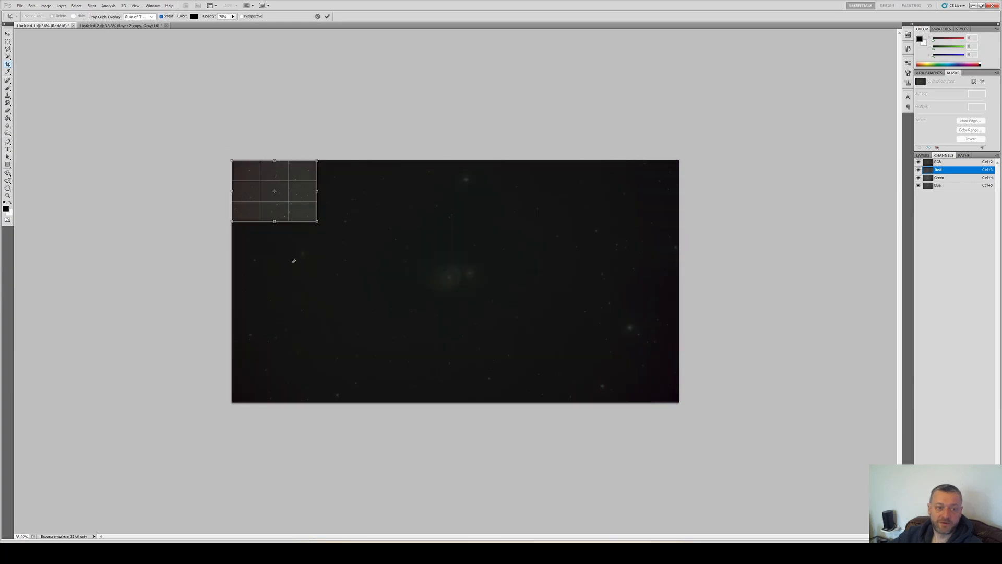
pyautogui.press('Escape')
pyautogui.moveTo(274, 161); pyautogui.dragTo(589, 380)
pyautogui.moveTo(628, 418); pyautogui.dragTo(643, 421)
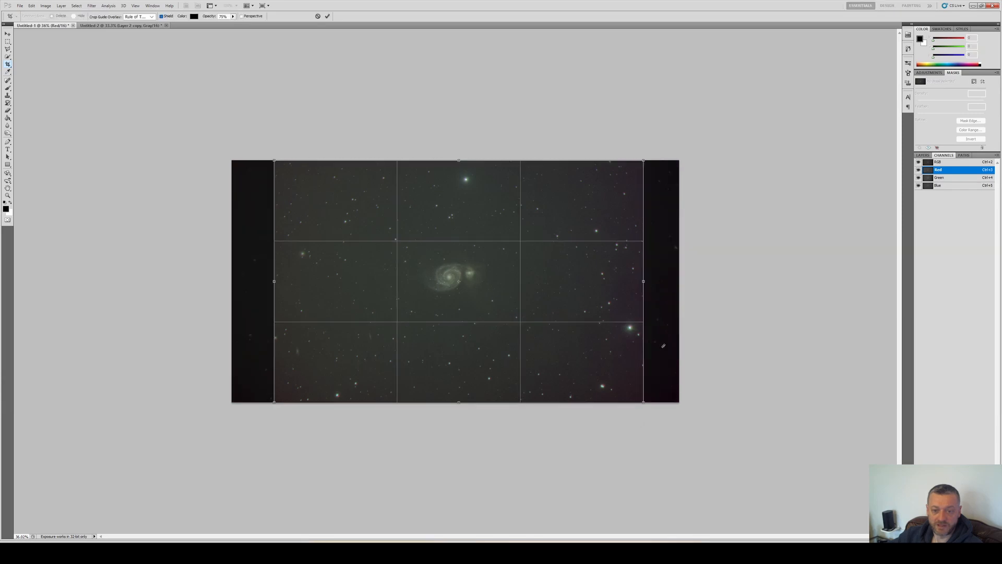
pyautogui.press('Return')
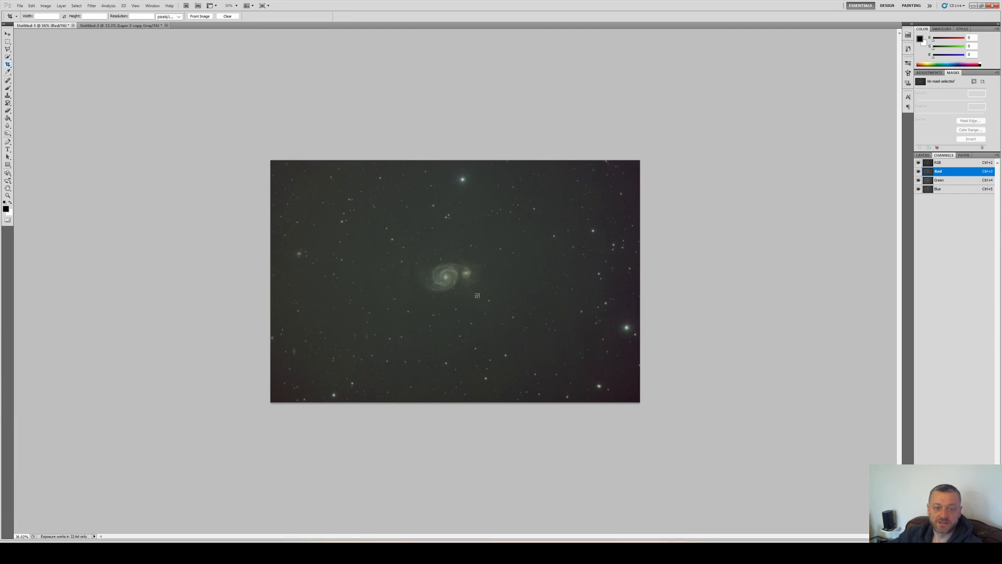
# Trim the composite once more with a crop around the aligned image area
pyautogui.scroll(7, 430, 283)
pyautogui.scroll(-1, 430, 283)
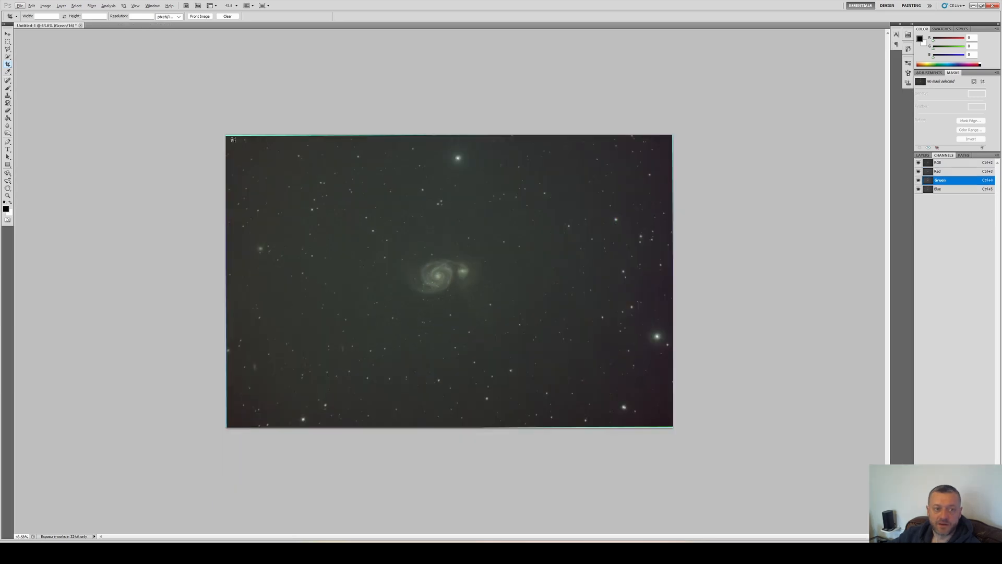
pyautogui.moveTo(232, 138); pyautogui.dragTo(662, 408)
pyautogui.press('Return')
pyautogui.scroll(12, 395, 280)
pyautogui.scroll(-6, 395, 281)
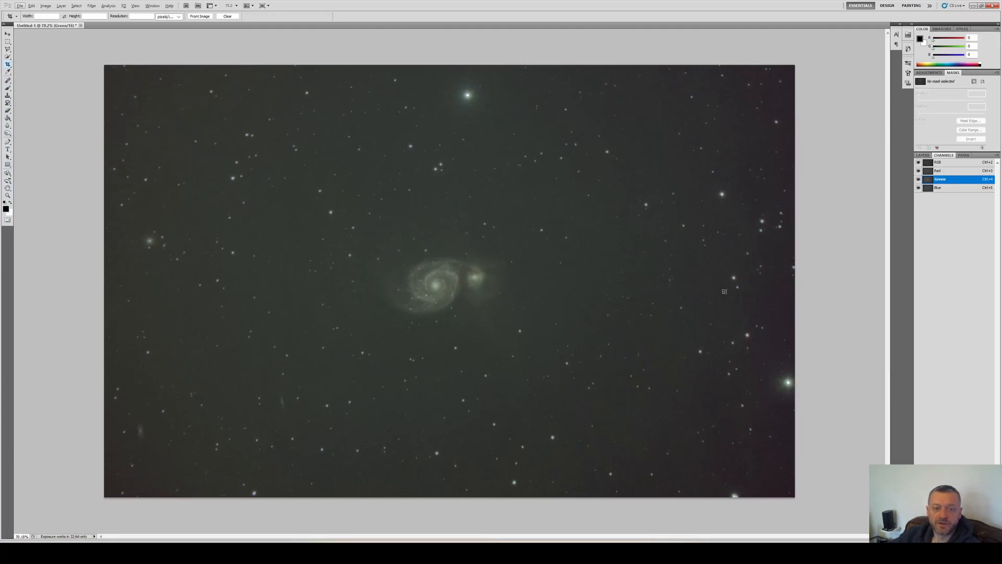
# Inspect the Red, Green and Blue channels individually, returning to the full RGB view
pyautogui.click(938, 170)
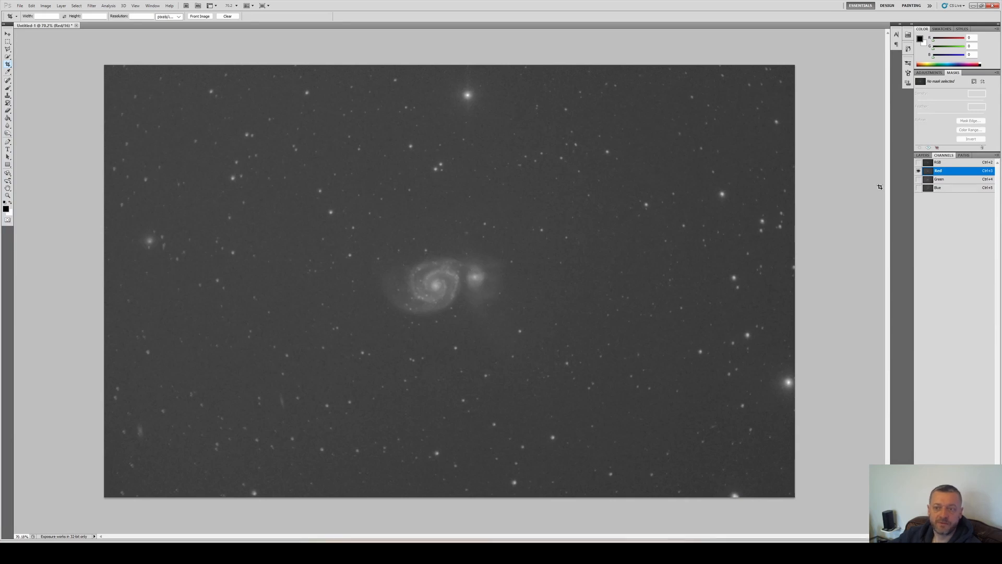
pyautogui.click(948, 179)
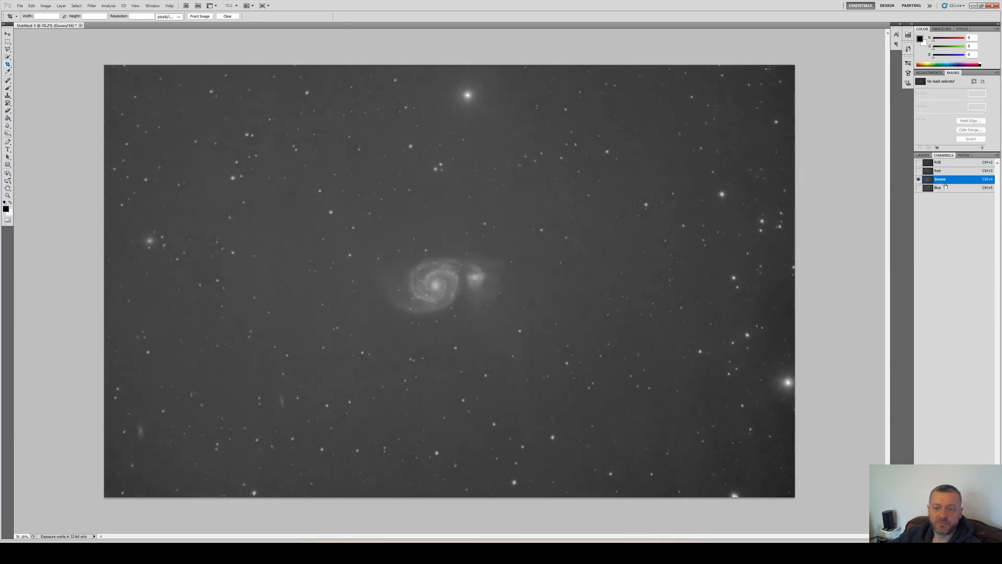
pyautogui.click(946, 187)
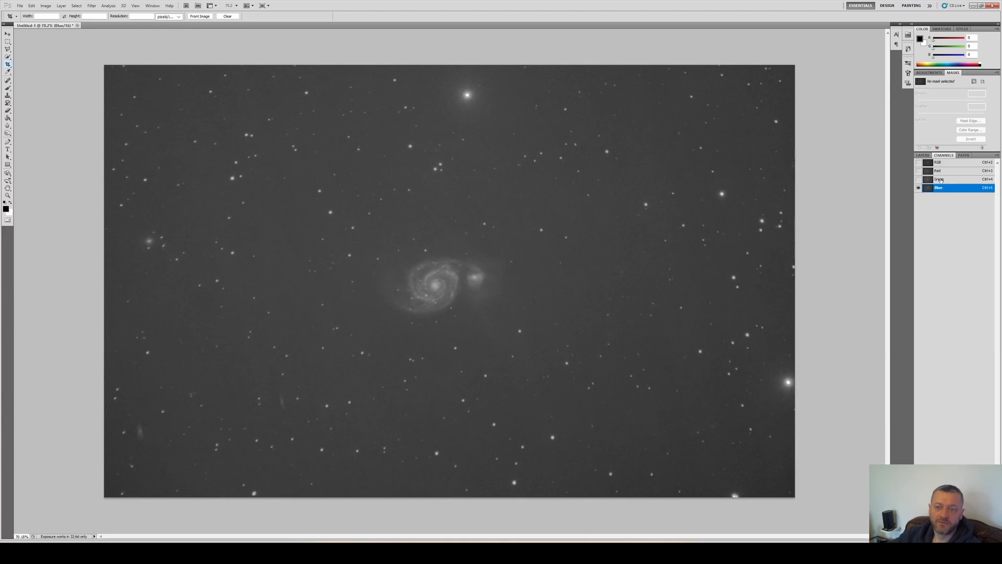
pyautogui.click(942, 181)
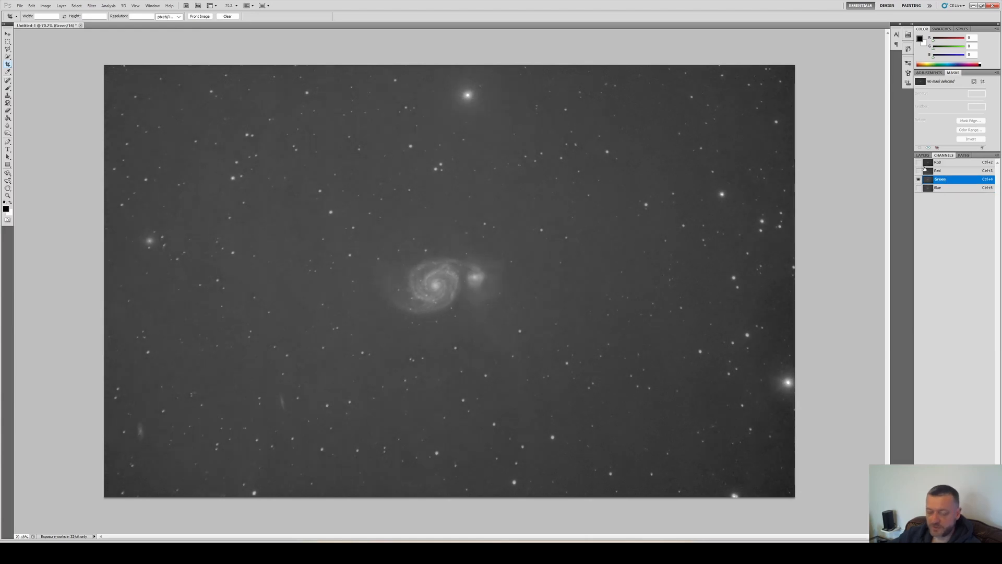
pyautogui.hotkey('ctrl', 'l')
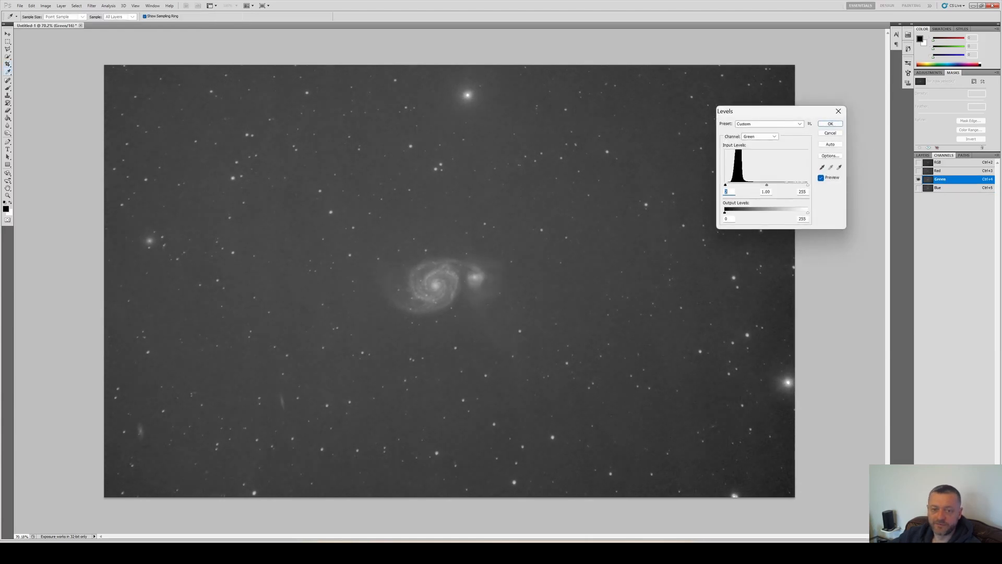
pyautogui.press('Return')
pyautogui.click(918, 162)
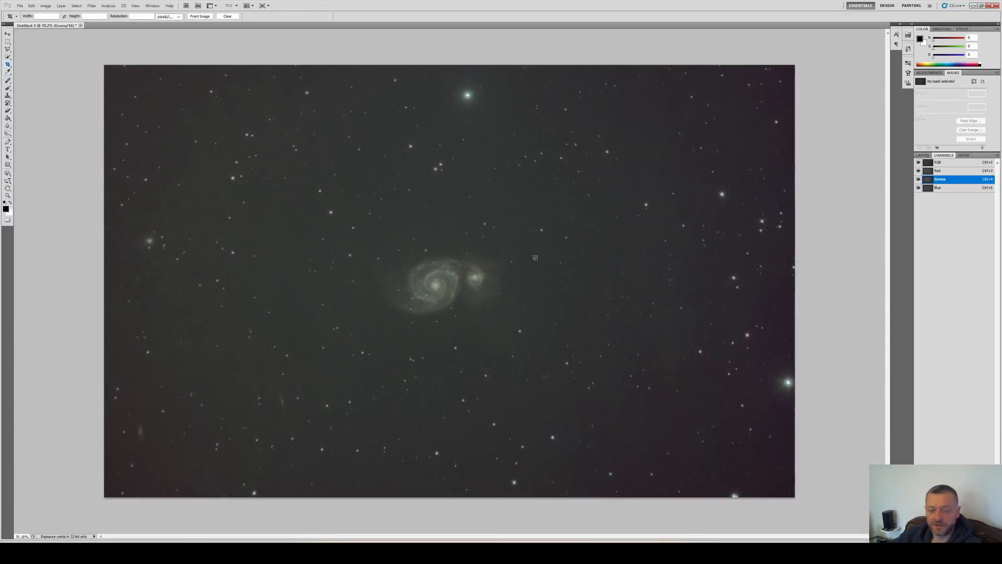
# Apply a Curves adjustment to stretch the composite's brightness
pyautogui.hotkey('ctrl', 'm')
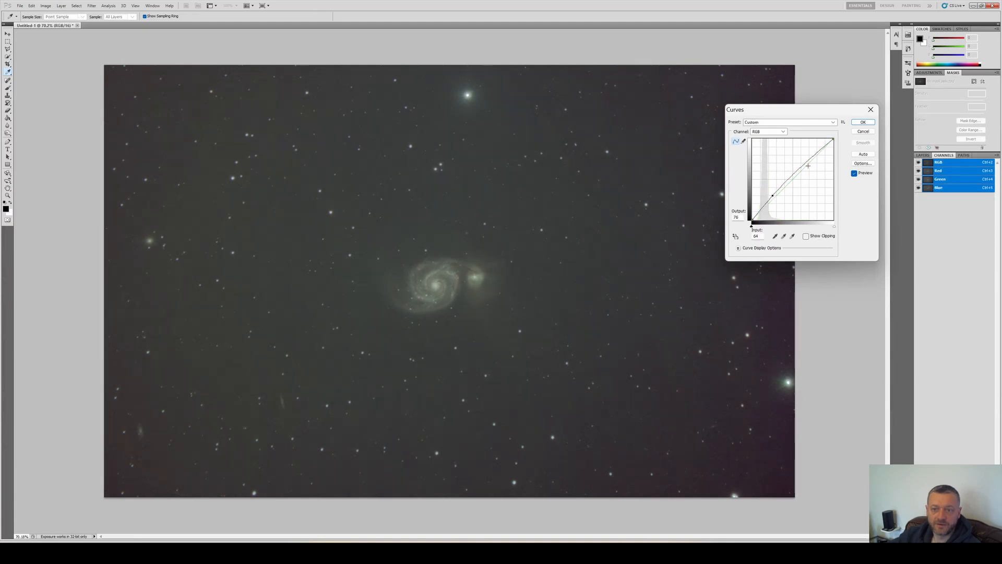
pyautogui.moveTo(811, 156); pyautogui.dragTo(805, 157)
pyautogui.moveTo(804, 158); pyautogui.dragTo(816, 283)
pyautogui.press('Return')
# Apply two further gentle Curves lifts to the composite's shadows
pyautogui.hotkey('ctrl', 'm')
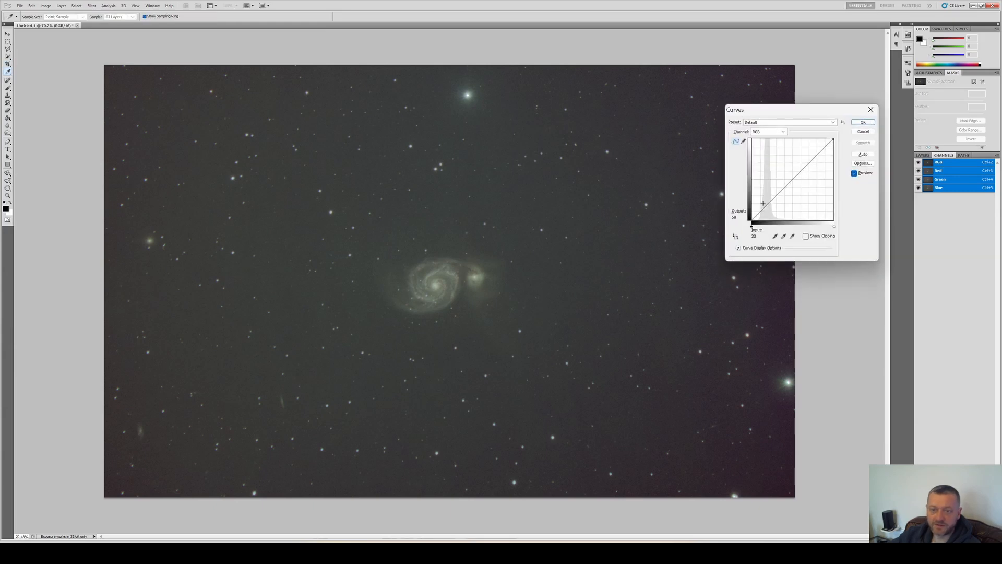
pyautogui.moveTo(765, 207); pyautogui.dragTo(765, 203)
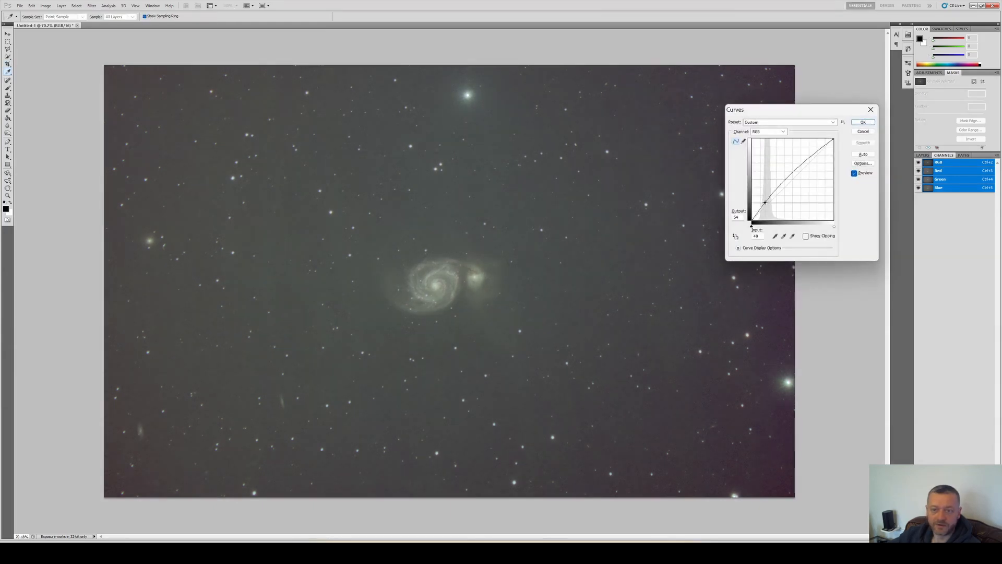
pyautogui.press('Return')
pyautogui.press('c')
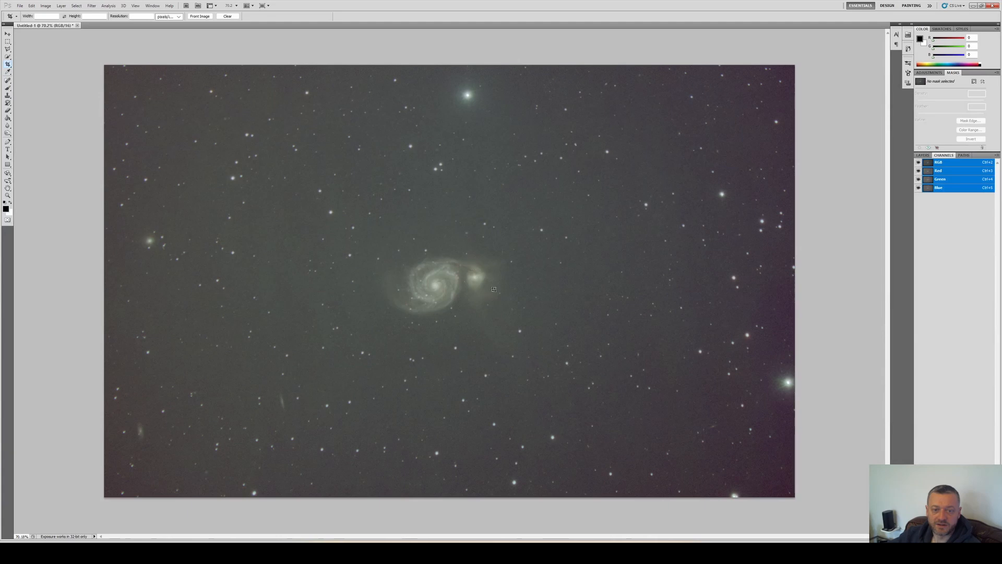
pyautogui.hotkey('ctrl', 'm')
pyautogui.moveTo(775, 199); pyautogui.dragTo(773, 199)
pyautogui.press('Return')
# Open Levels and raise the Red channel's black point to neutralize the background
pyautogui.hotkey('ctrl', 'l')
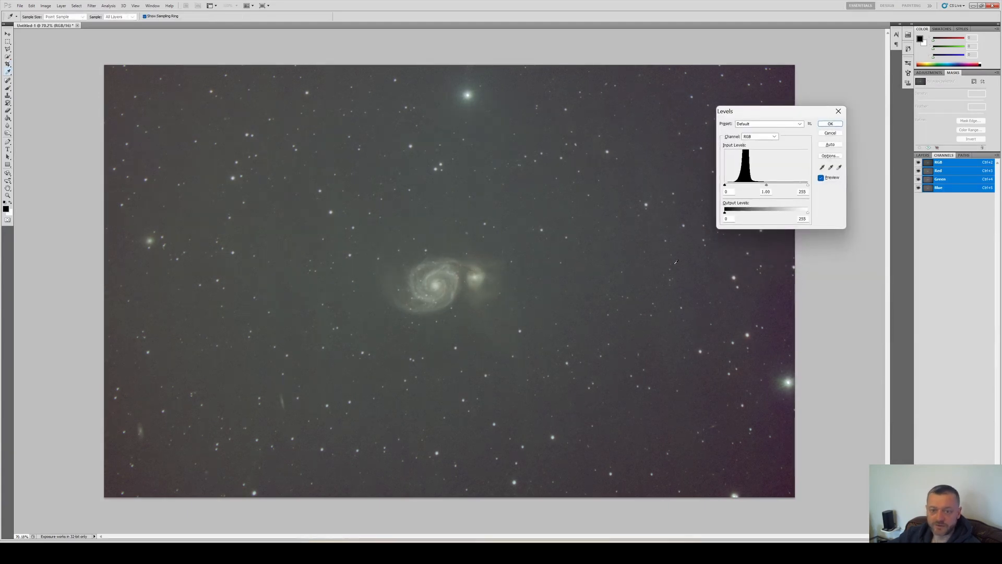
pyautogui.hotkey('ctrl', '3')
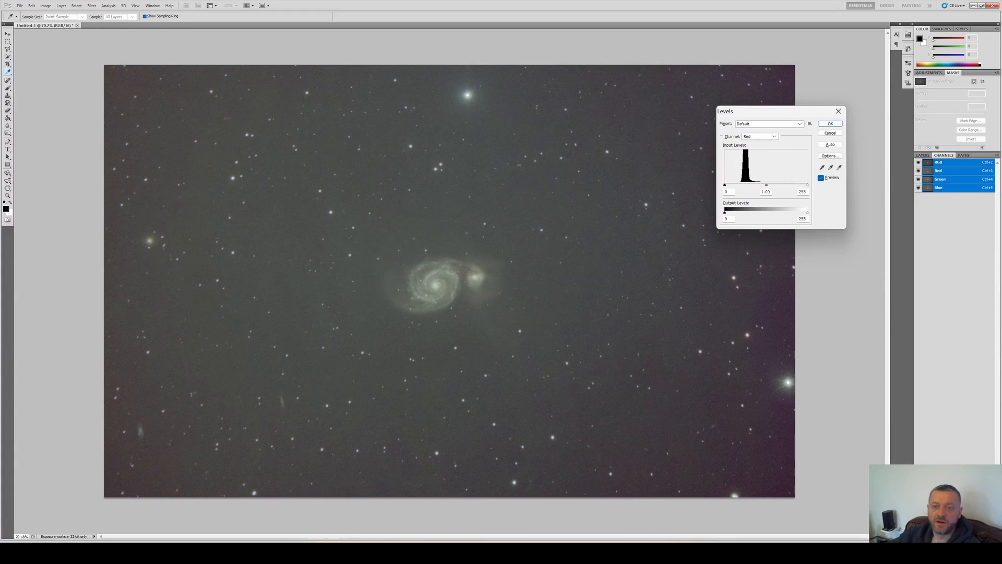
pyautogui.click(747, 138)
pyautogui.click(750, 152)
pyautogui.click(725, 185)
pyautogui.moveTo(739, 186); pyautogui.dragTo(738, 190)
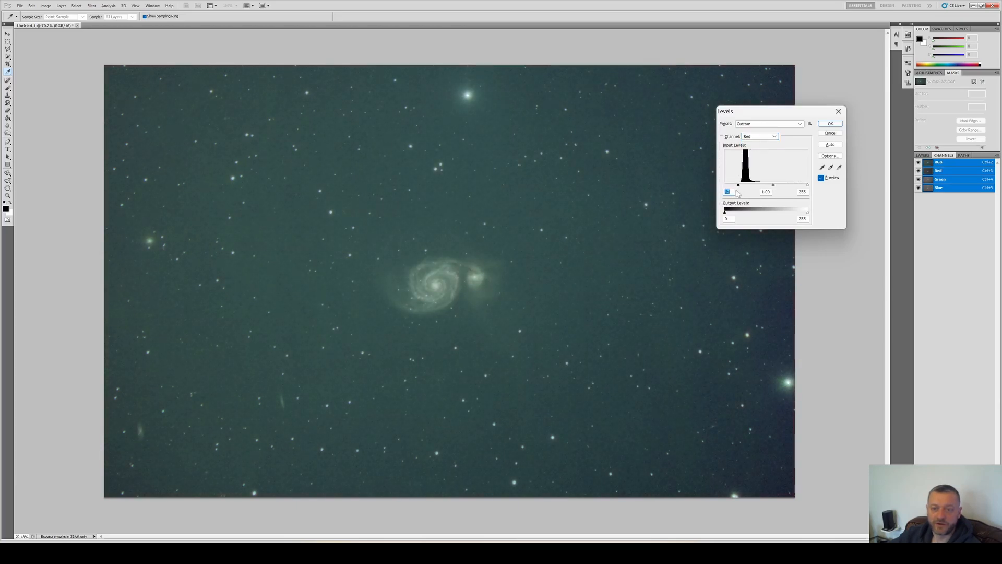
# Raise the Green channel's black point in Levels and apply the adjustment
pyautogui.hotkey('alt', '4')
pyautogui.moveTo(727, 185); pyautogui.dragTo(730, 186)
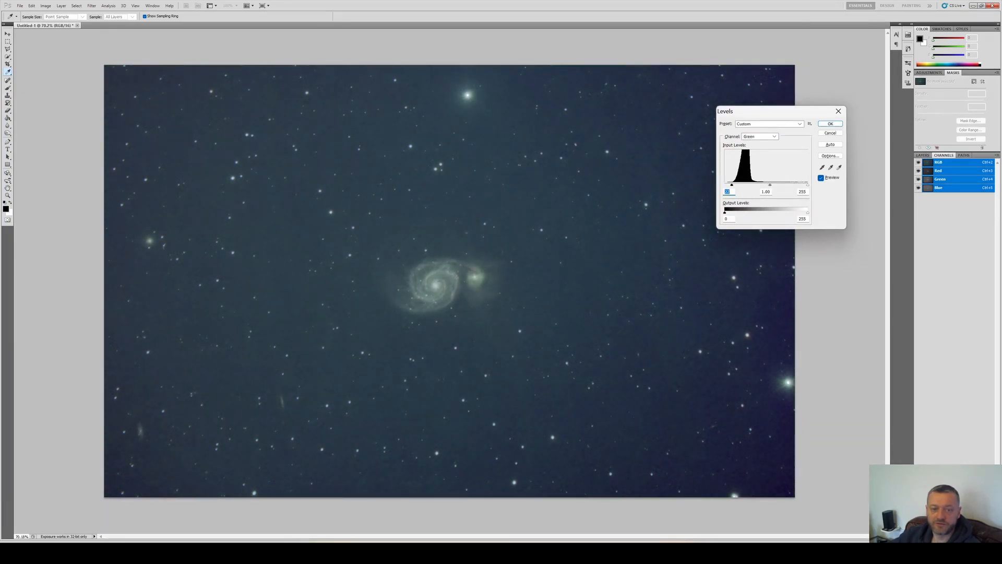
pyautogui.hotkey('alt', '5')
pyautogui.hotkey('alt', '4')
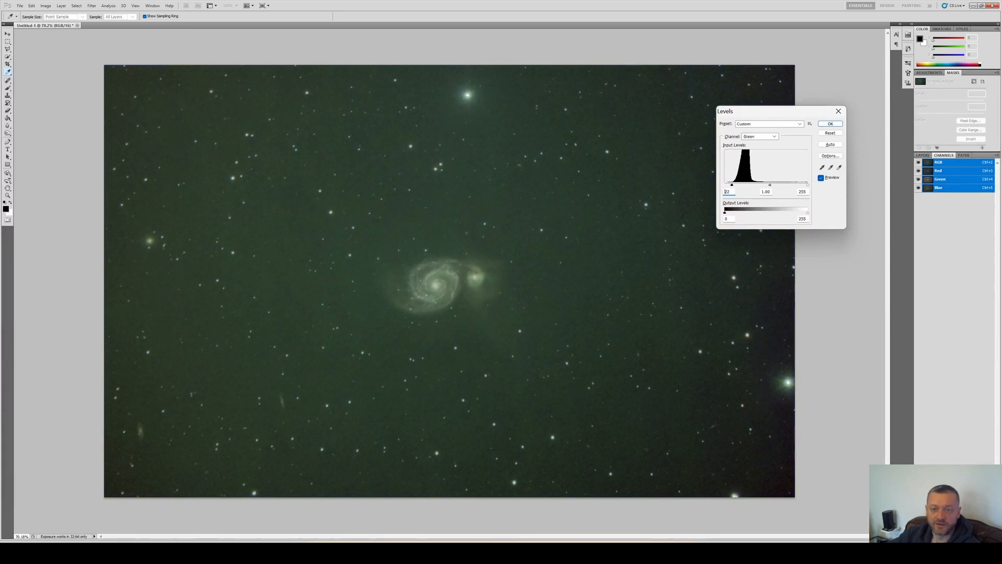
pyautogui.moveTo(739, 185); pyautogui.dragTo(736, 185)
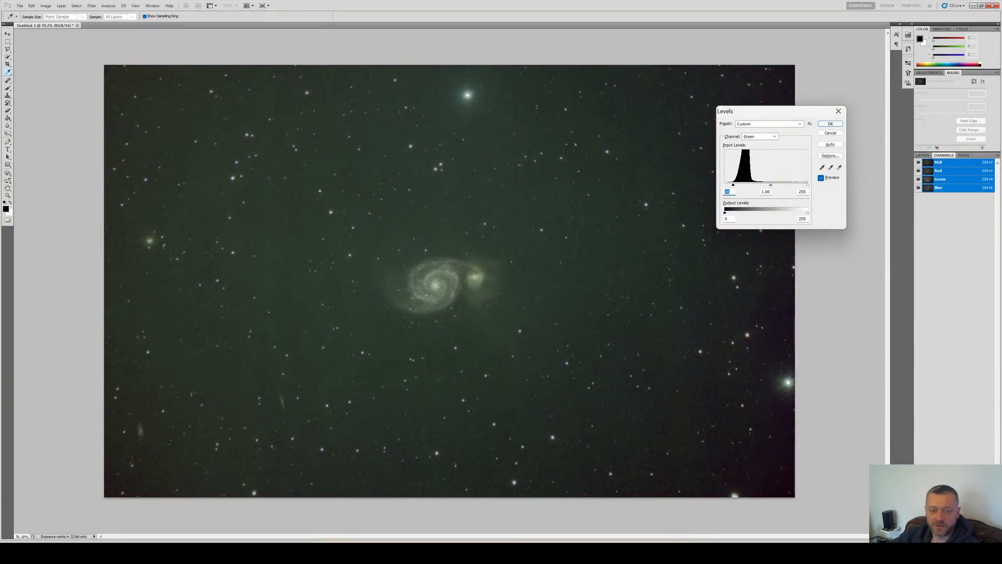
pyautogui.press('Return')
# Pull the Green channel's curve down slightly in Curves to reduce the green cast
pyautogui.hotkey('ctrl', 'm')
pyautogui.hotkey('alt', '3')
pyautogui.hotkey('alt', '4')
pyautogui.moveTo(783, 193); pyautogui.dragTo(779, 197)
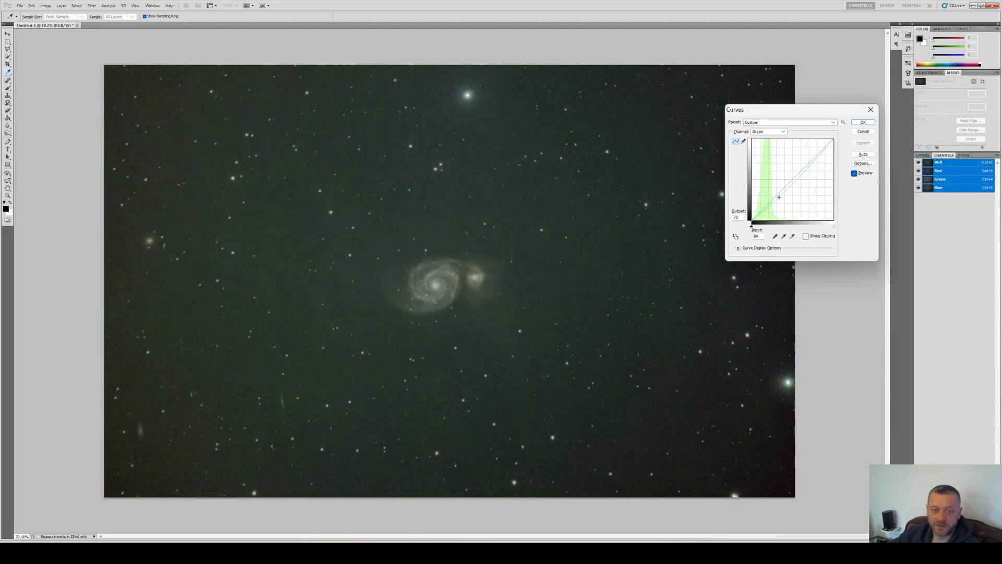
pyautogui.press('Return')
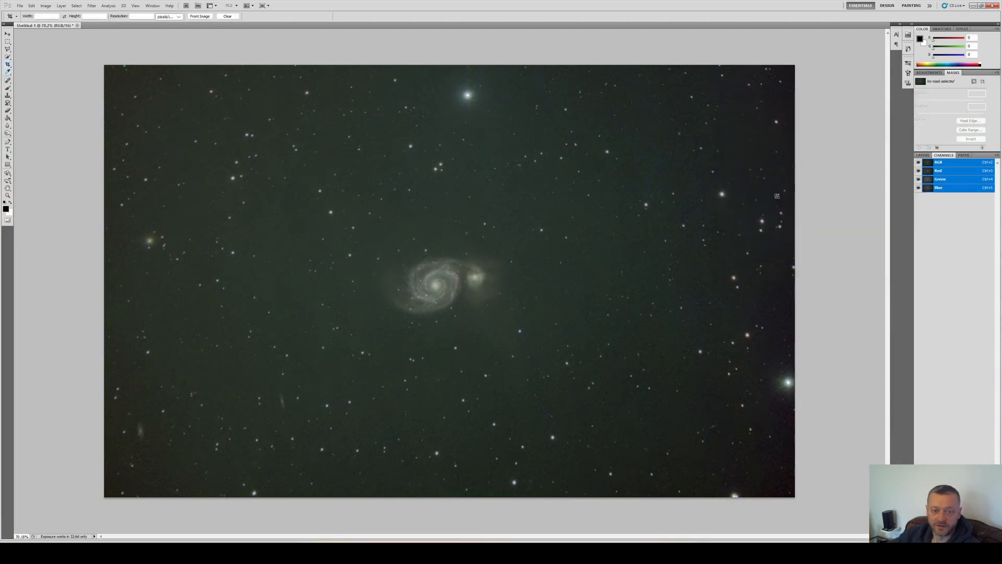
# Darken the Green channel's midtones in Levels
pyautogui.hotkey('ctrl', 'l')
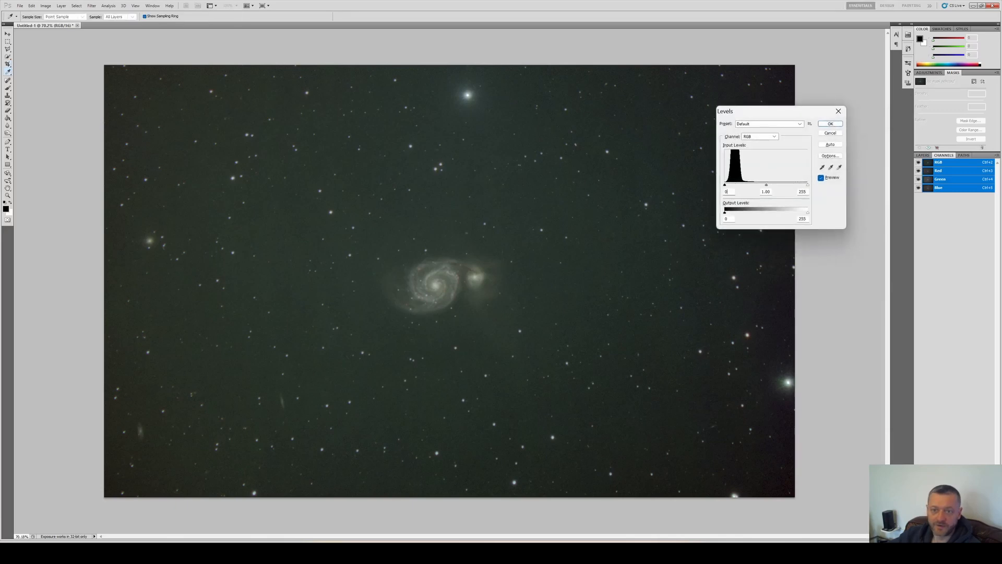
pyautogui.hotkey('alt', '4')
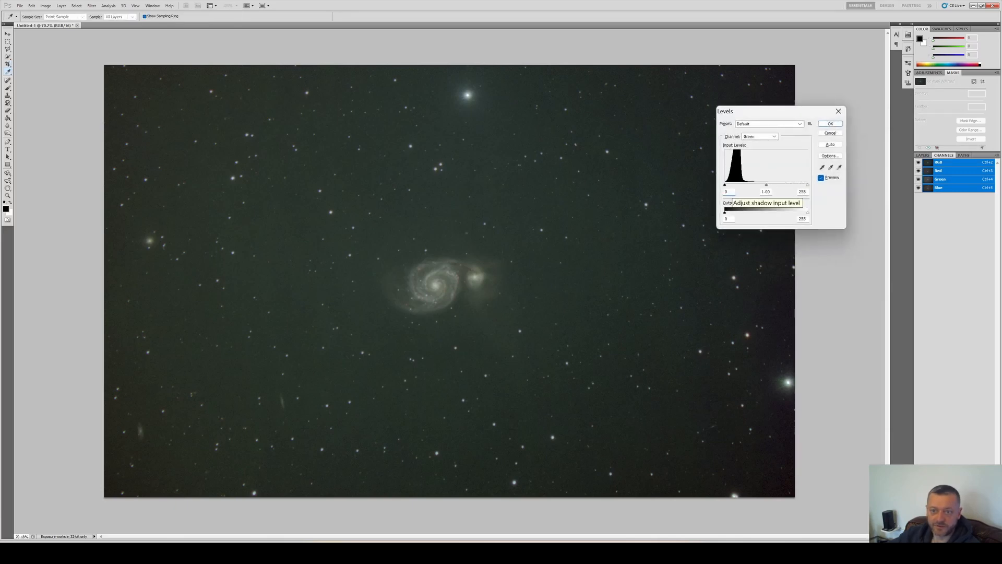
pyautogui.moveTo(766, 185); pyautogui.dragTo(769, 185)
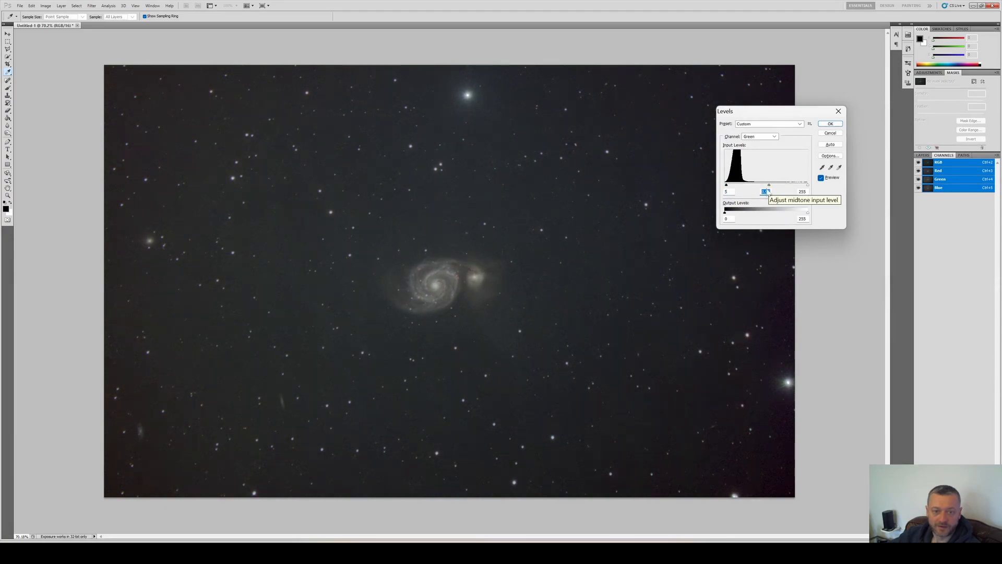
pyautogui.press('Return')
# Zoom in to examine the galaxy pair and surrounding star field for color and detail
pyautogui.scroll(5, 464, 237)
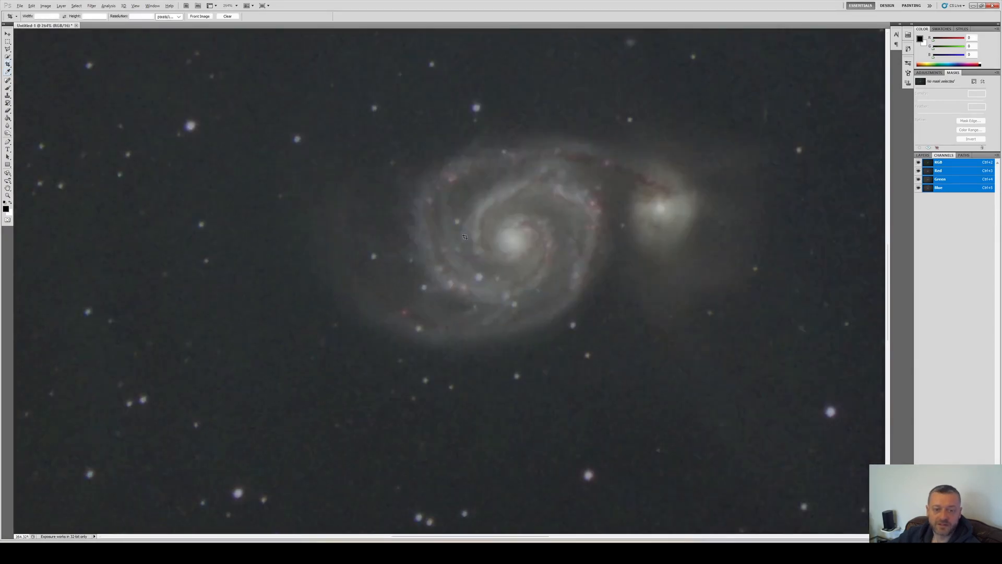
pyautogui.scroll(-5, 536, 247)
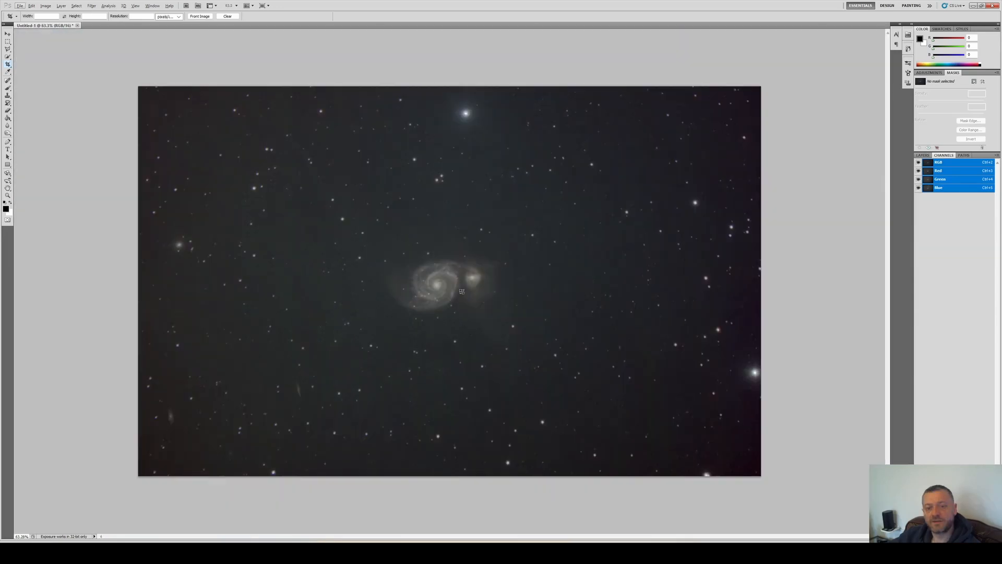
pyautogui.moveTo(518, 301); pyautogui.dragTo(539, 340)
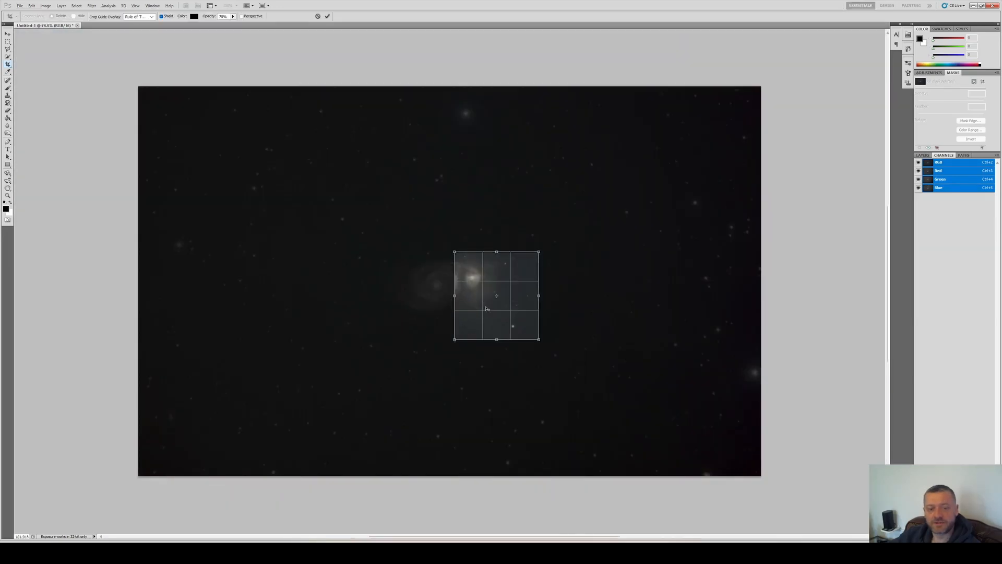
pyautogui.scroll(3, 483, 287)
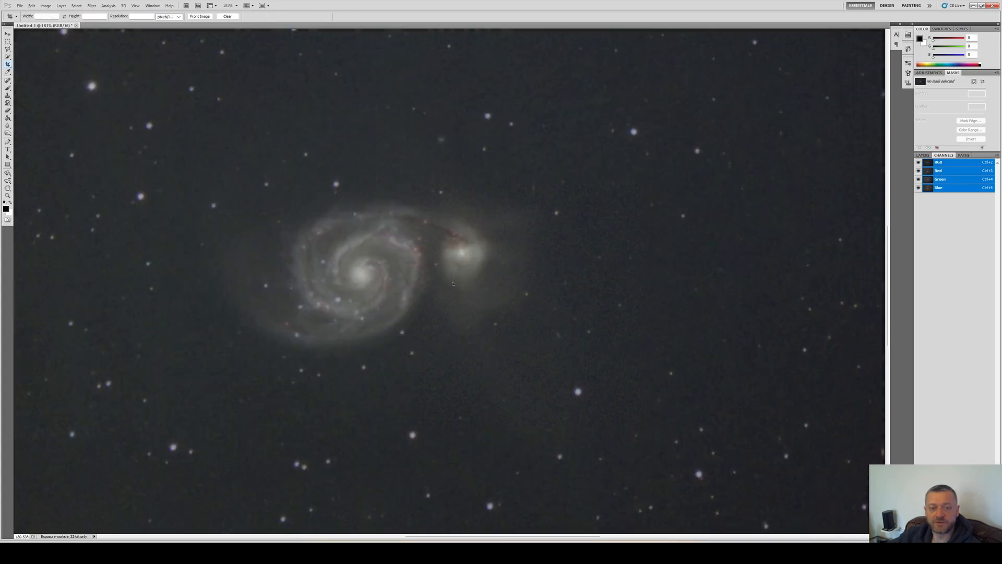
pyautogui.press('Escape')
pyautogui.scroll(-6, 452, 282)
pyautogui.scroll(2, 453, 282)
pyautogui.moveTo(266, 377); pyautogui.dragTo(322, 425)
pyautogui.press('Escape')
pyautogui.scroll(3, 272, 417)
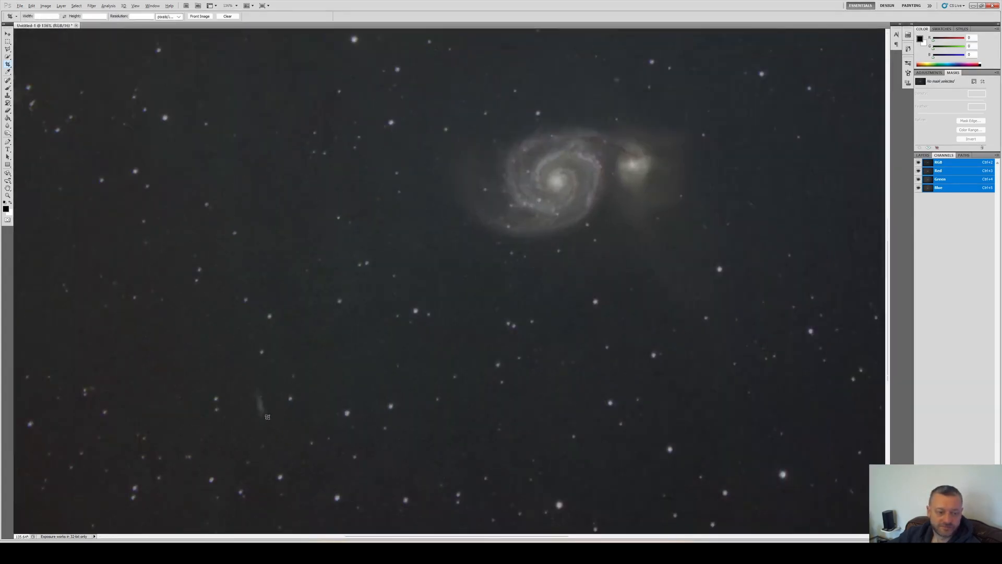
pyautogui.scroll(-4, 267, 417)
pyautogui.scroll(3, 151, 421)
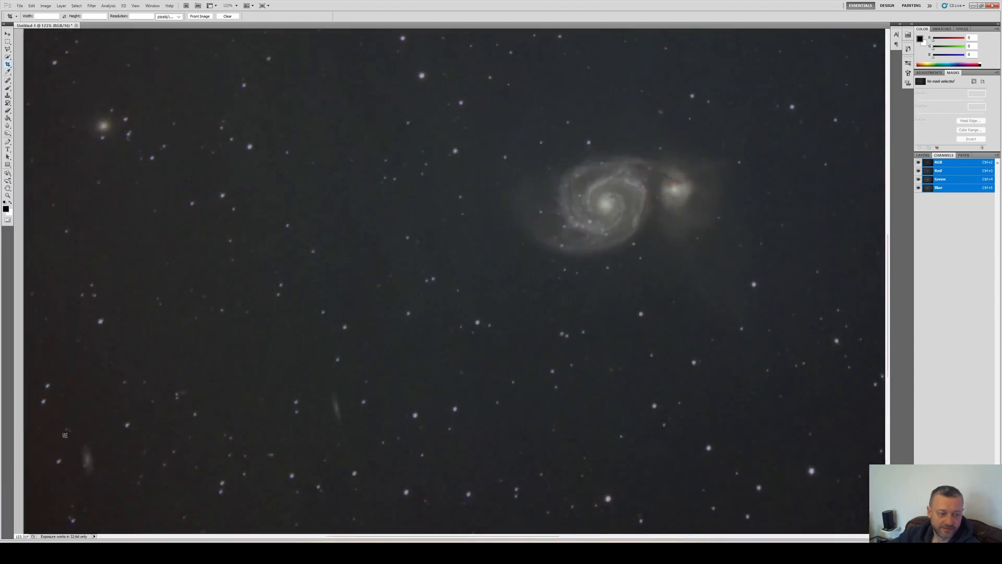
# Duplicate the Background layer
pyautogui.scroll(-3, 512, 250)
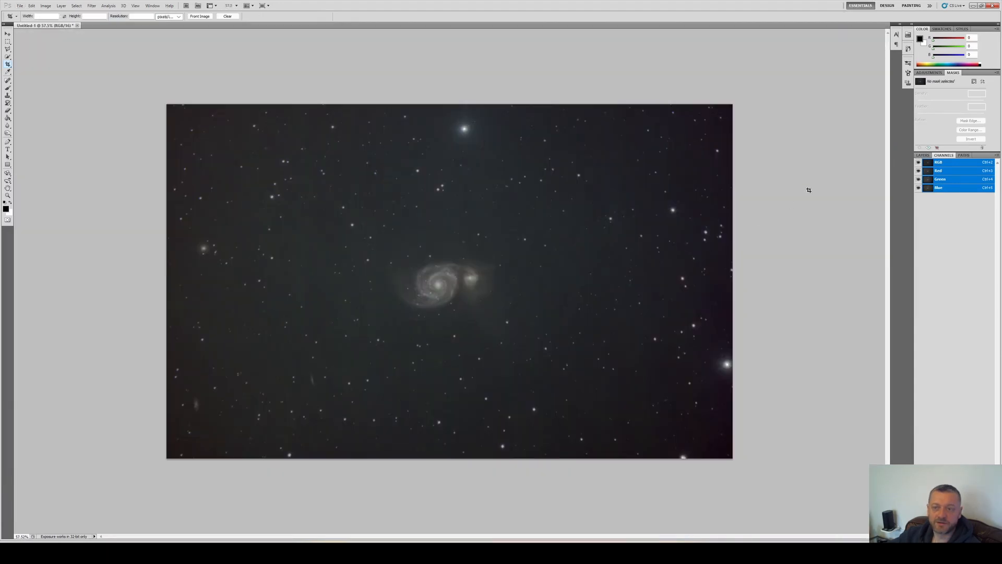
pyautogui.click(923, 155)
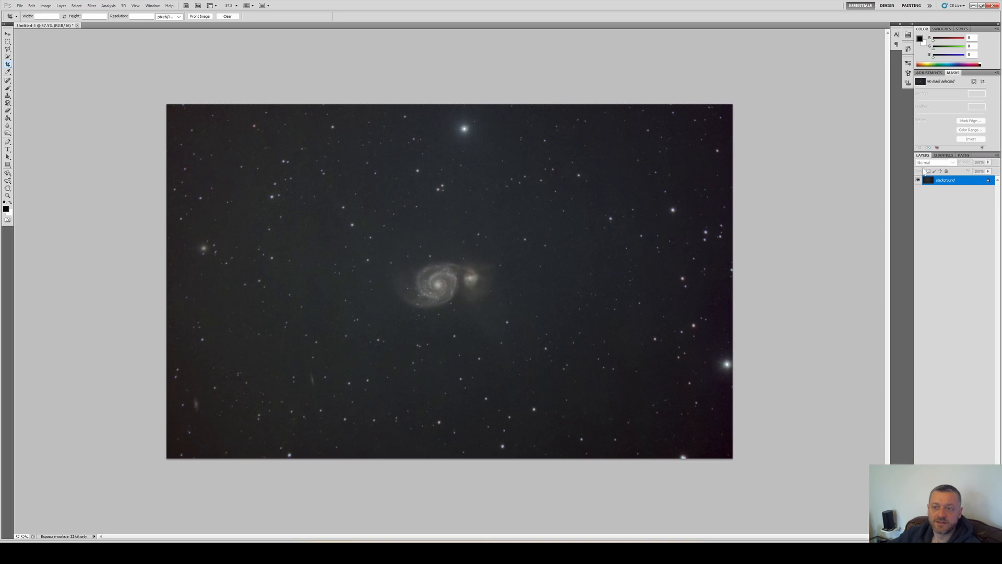
pyautogui.rightClick(960, 182)
pyautogui.click(935, 204)
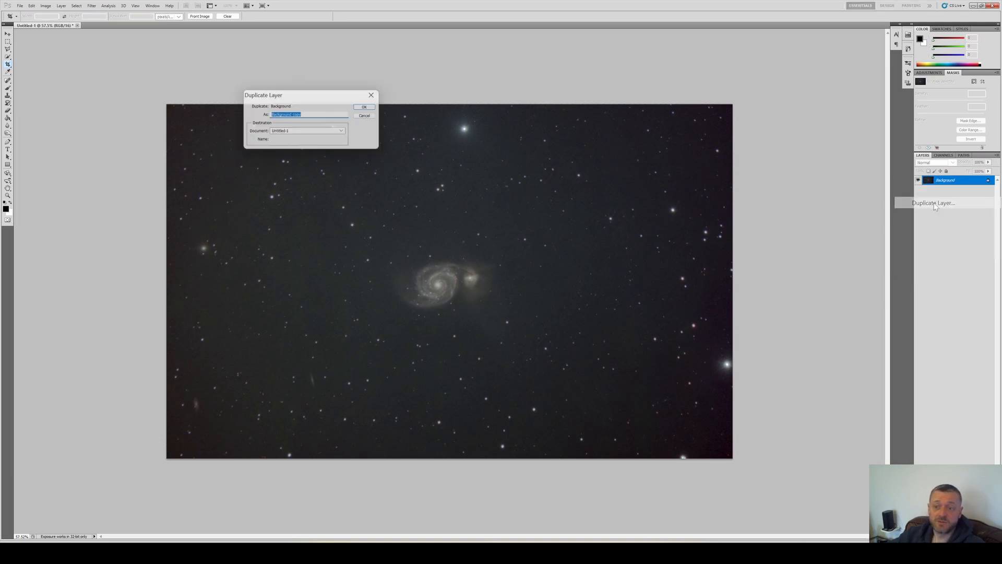
pyautogui.press('Return')
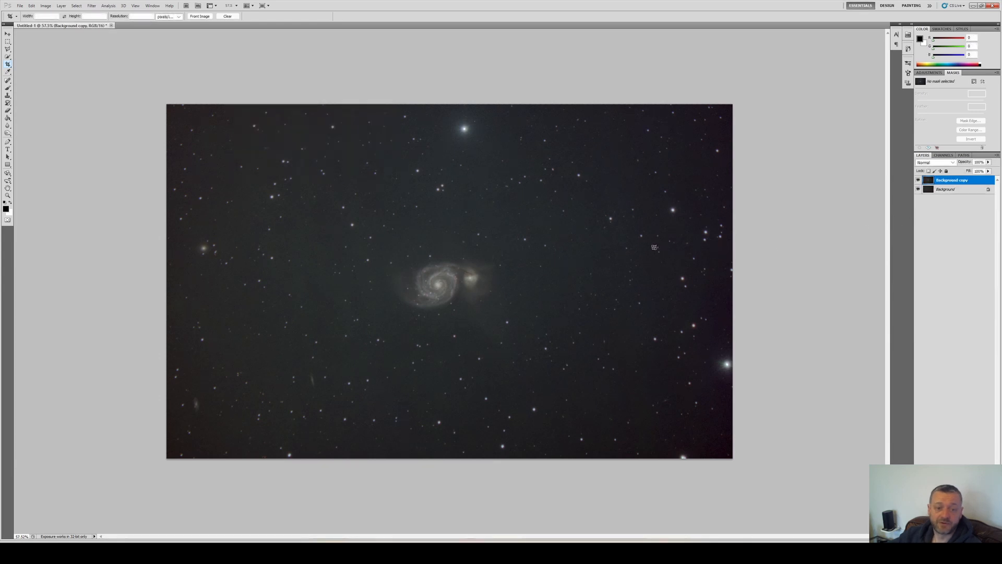
# Apply a third-party plug-in filter to the Background copy layer
pyautogui.hotkey('alt', 't')
pyautogui.press('Up')
pyautogui.press('Up')
pyautogui.press('Up')
pyautogui.press('Up')
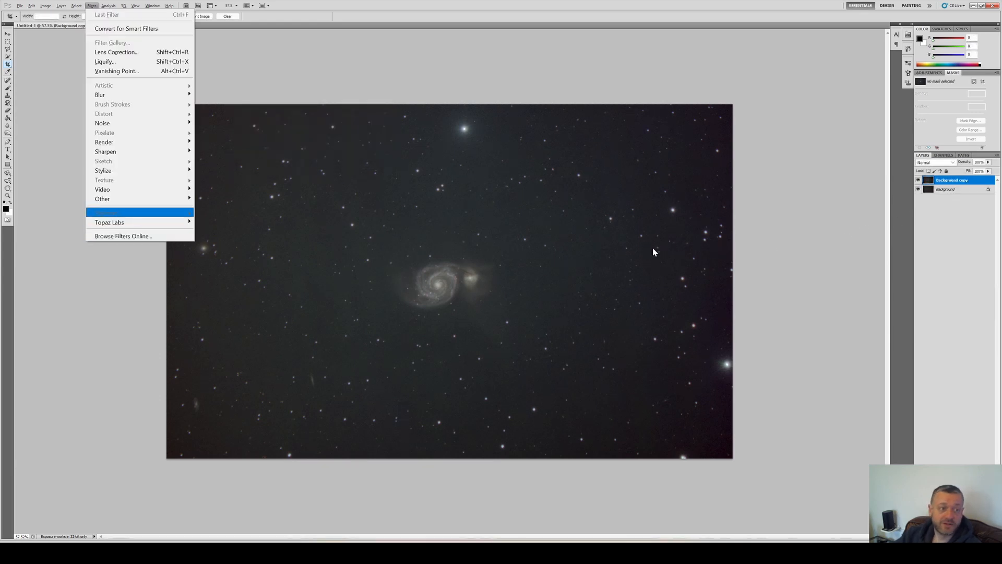
pyautogui.press('Right')
pyautogui.press('Down')
pyautogui.press('Down')
pyautogui.press('Down')
pyautogui.press('Return')
pyautogui.press('Return')
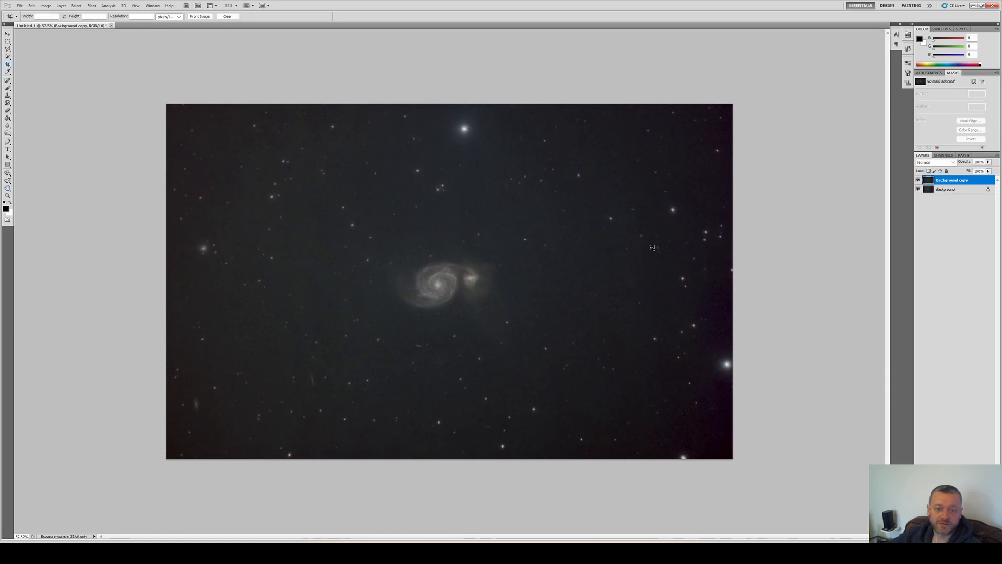
# Toggle the Background copy layer's visibility to compare, and set its Fill to 37%
pyautogui.click(918, 180)
pyautogui.click(919, 179)
pyautogui.click(988, 172)
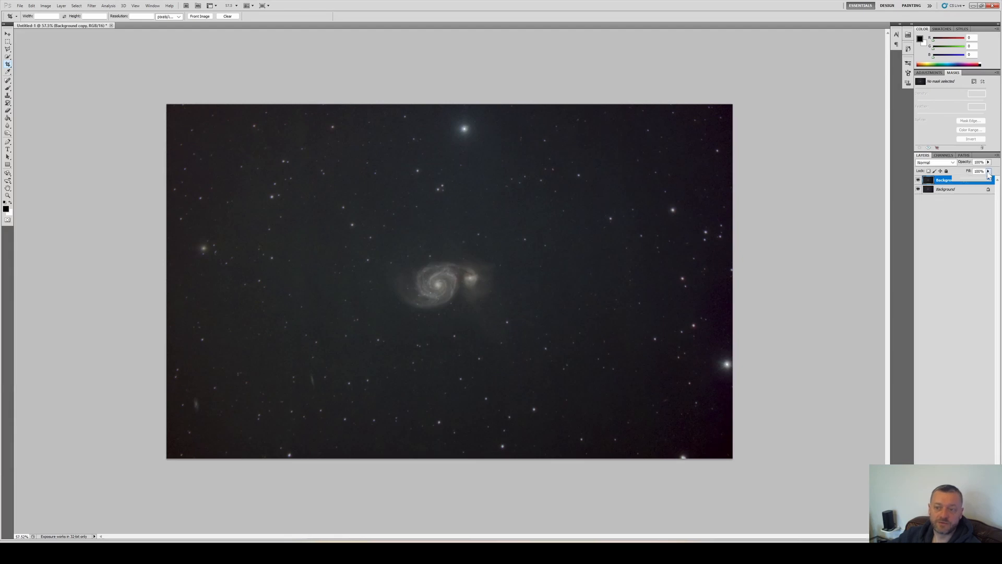
pyautogui.moveTo(988, 181); pyautogui.dragTo(954, 188)
pyautogui.moveTo(941, 190); pyautogui.dragTo(965, 186)
pyautogui.click(945, 190)
pyautogui.moveTo(176, 376); pyautogui.dragTo(371, 423)
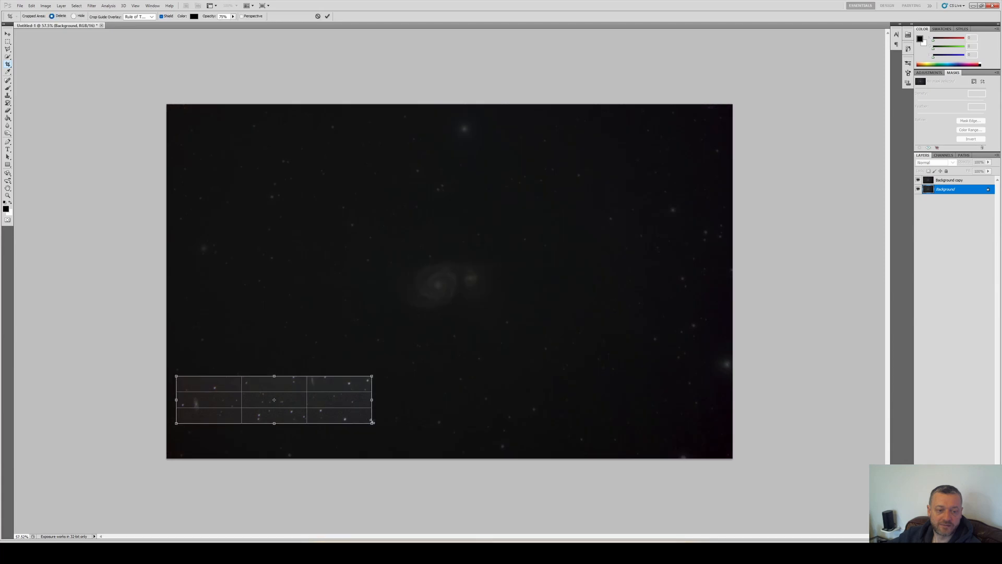
pyautogui.press('Escape')
# Duplicate the Background copy layer
pyautogui.click(951, 183)
pyautogui.rightClick(951, 182)
pyautogui.click(929, 226)
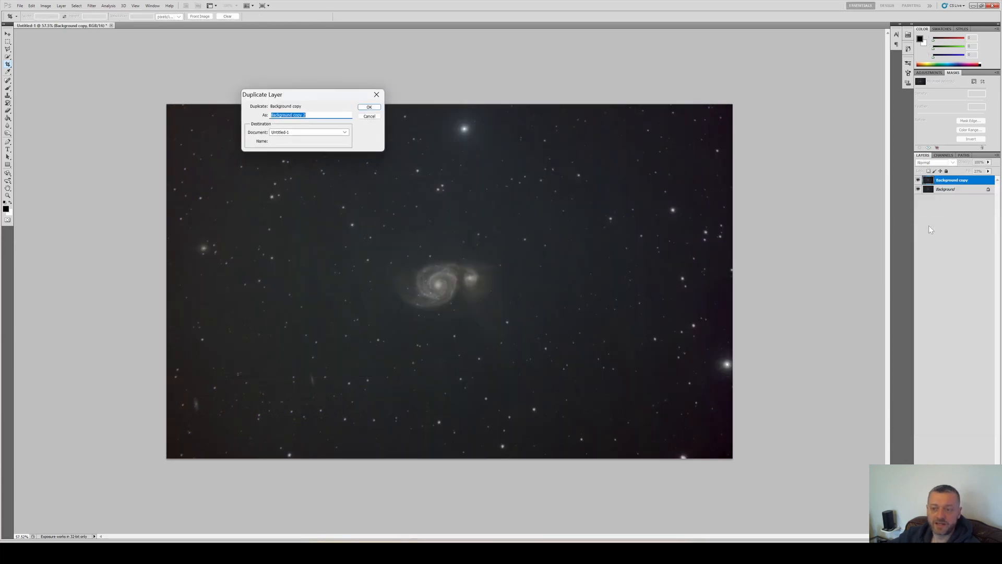
pyautogui.press('Return')
pyautogui.hotkey('alt', 'i')
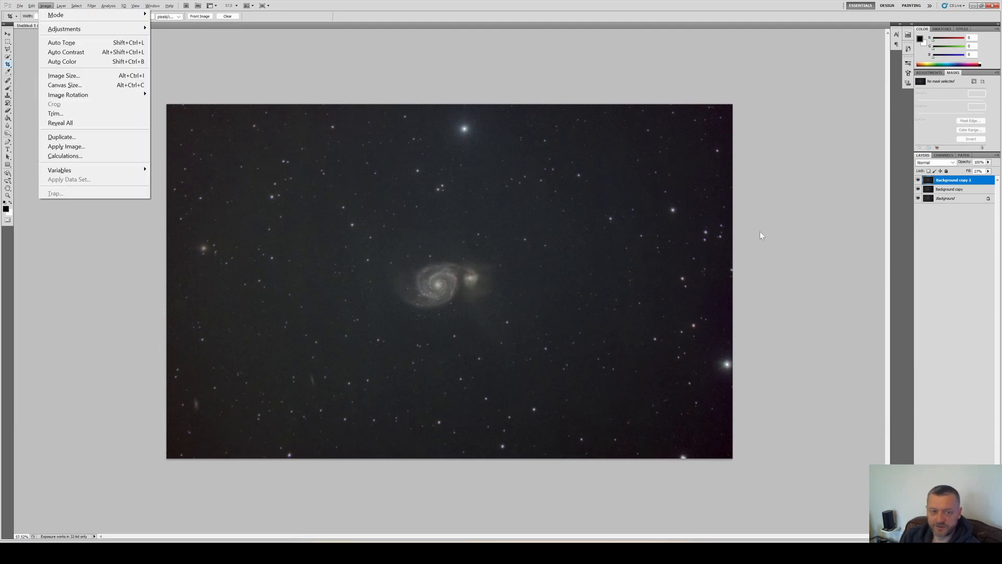
pyautogui.press('a')
pyautogui.press('s')
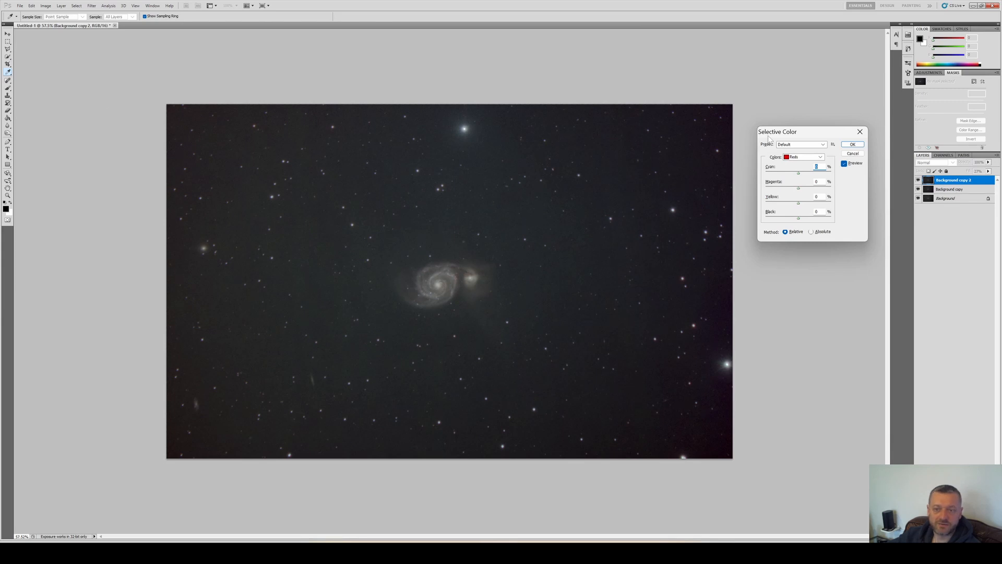
pyautogui.press('Escape')
# Open Selective Color on the new layer and set Reds to Cyan -100% and Magenta at maximum
pyautogui.scroll(7, 447, 274)
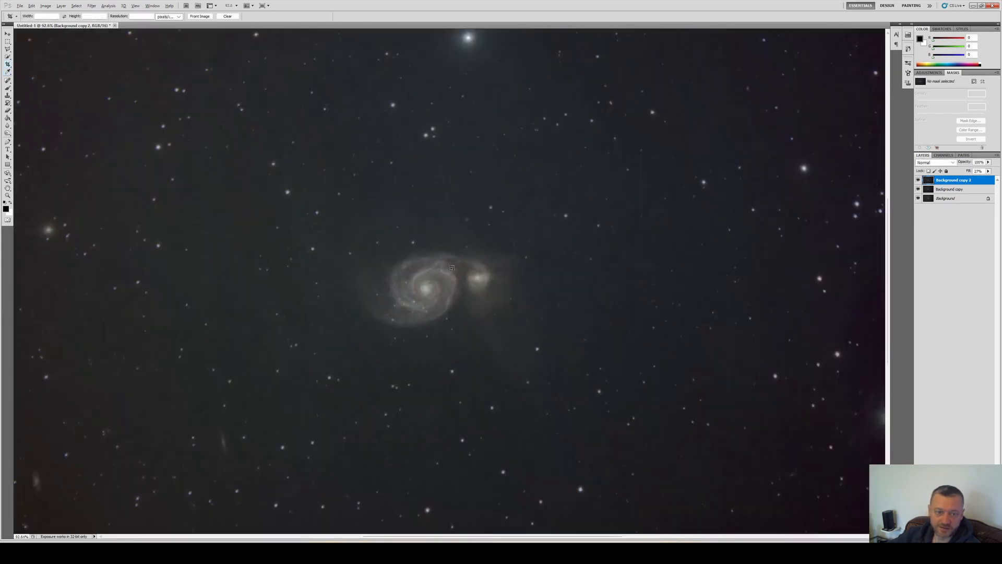
pyautogui.scroll(1, 431, 268)
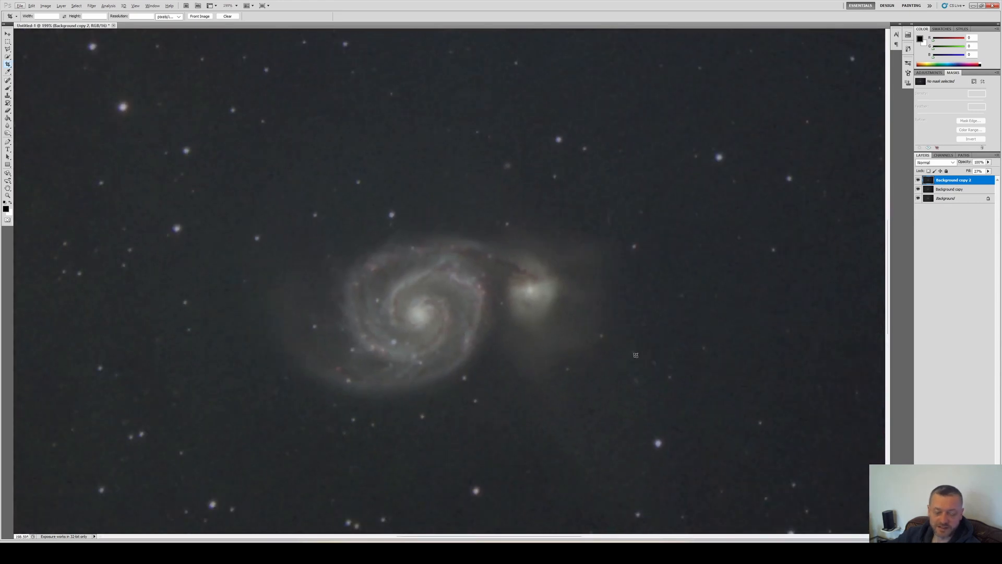
pyautogui.press('i')
pyautogui.press('a')
pyautogui.press('s')
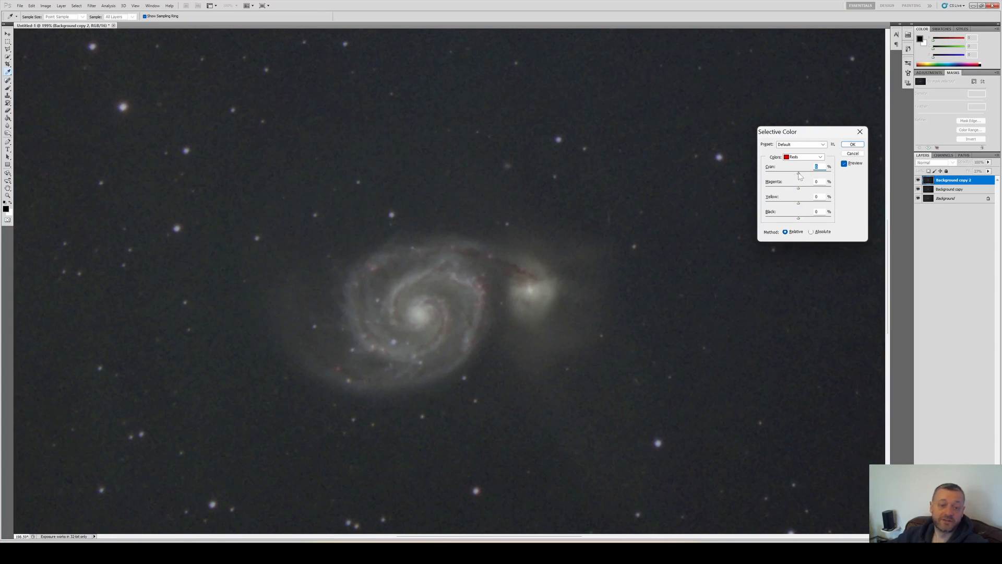
pyautogui.moveTo(799, 174); pyautogui.dragTo(757, 184)
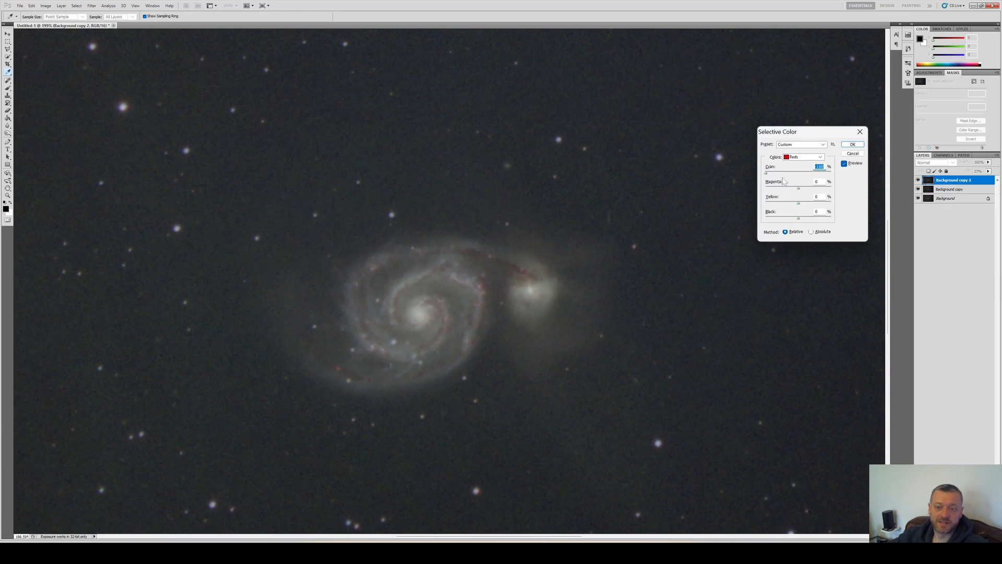
pyautogui.moveTo(799, 193); pyautogui.dragTo(860, 203)
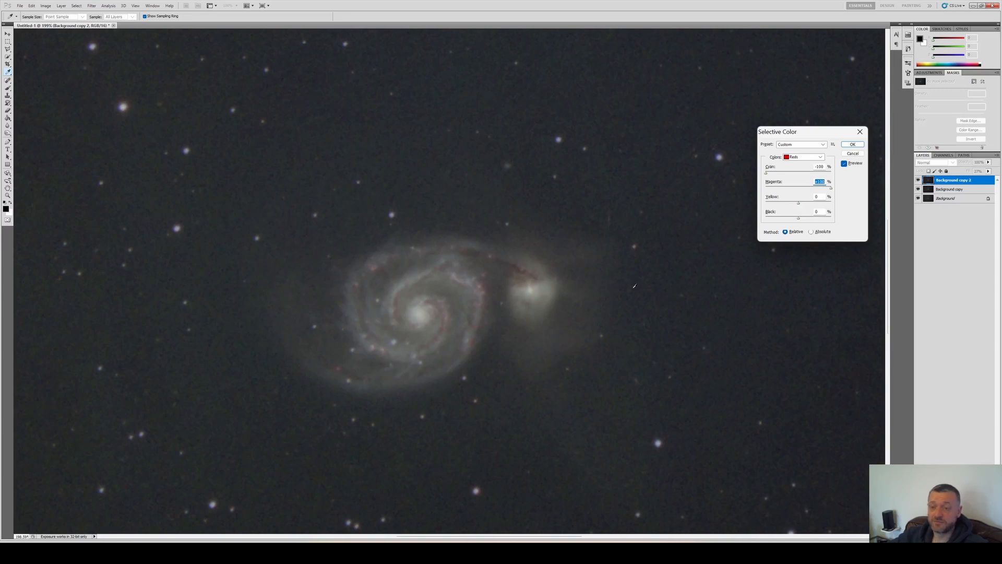
# Adjust the Yellows, Cyans and Whites ranges in Selective Color by shifting their Cyan and Black sliders
pyautogui.click(804, 158)
pyautogui.click(798, 170)
pyautogui.moveTo(798, 173); pyautogui.dragTo(766, 173)
pyautogui.moveTo(798, 218); pyautogui.dragTo(802, 218)
pyautogui.click(804, 157)
pyautogui.click(799, 183)
pyautogui.moveTo(798, 173); pyautogui.dragTo(831, 173)
pyautogui.click(804, 158)
pyautogui.click(798, 202)
pyautogui.moveTo(798, 218); pyautogui.dragTo(801, 218)
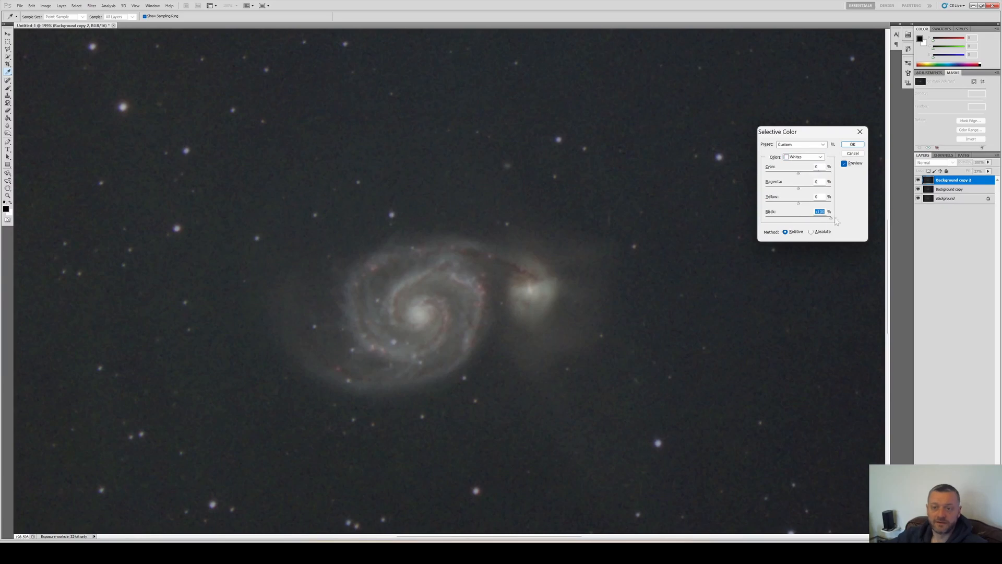
# Adjust the Neutrals and Blacks ranges, apply Selective Color, and toggle the layer's visibility to compare
pyautogui.click(804, 157)
pyautogui.click(799, 207)
pyautogui.moveTo(798, 173)
pyautogui.mouseDown()
pyautogui.moveTo(786, 173)
pyautogui.moveTo(796, 188)
pyautogui.mouseUp()
pyautogui.moveTo(798, 203); pyautogui.dragTo(802, 203)
pyautogui.click(803, 157)
pyautogui.click(799, 214)
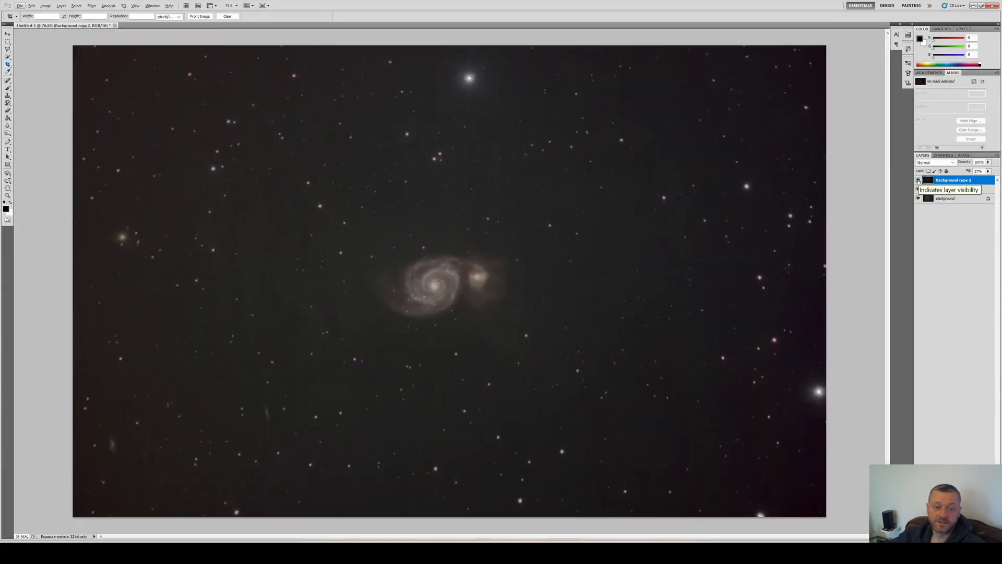
pyautogui.click(918, 181)
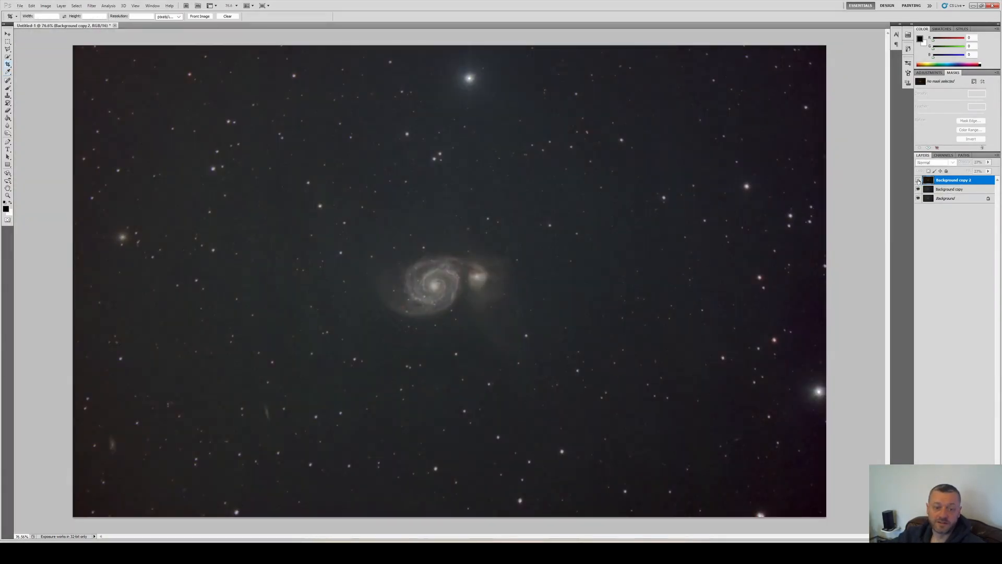
pyautogui.click(918, 180)
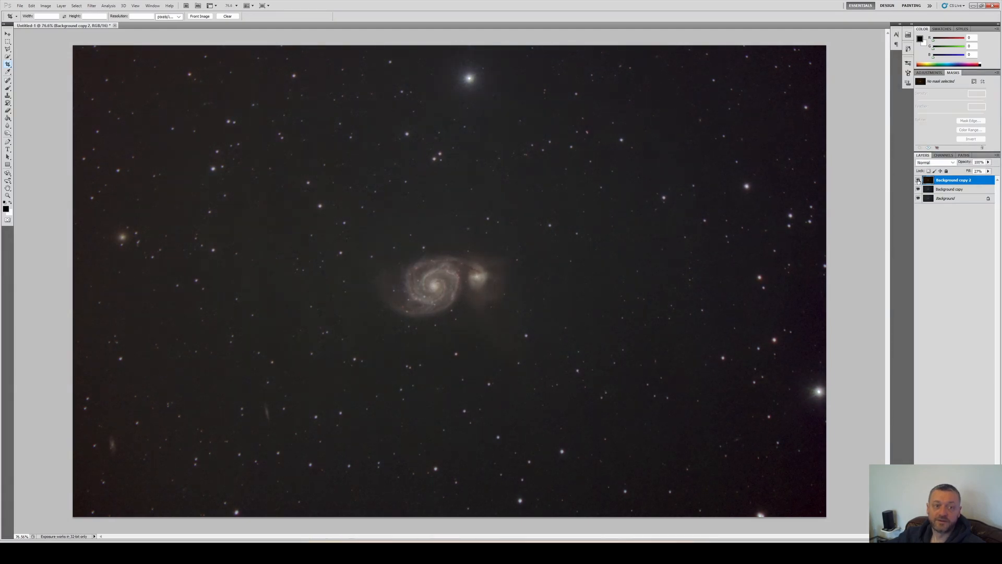
pyautogui.scroll(5, 417, 300)
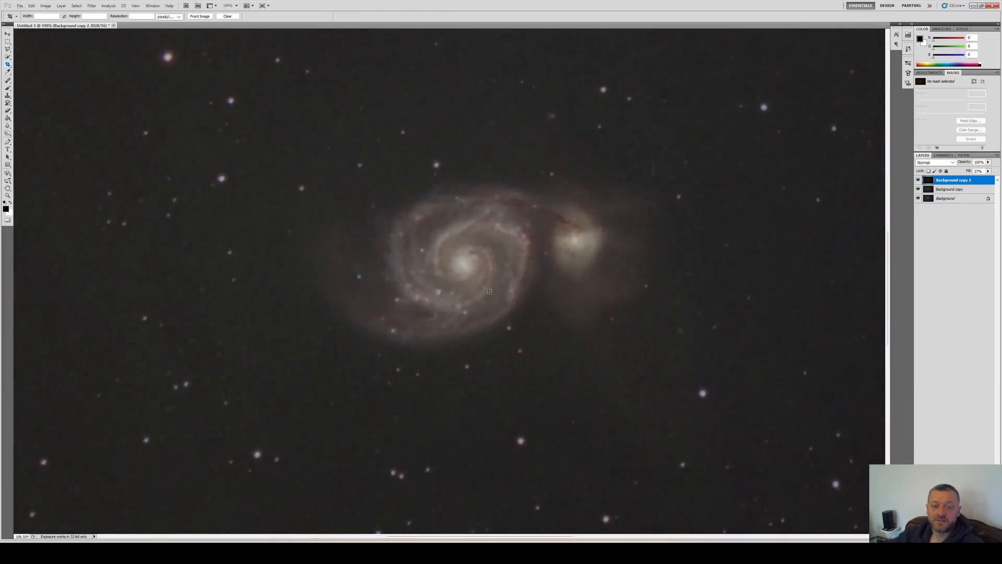
pyautogui.scroll(-4, 489, 291)
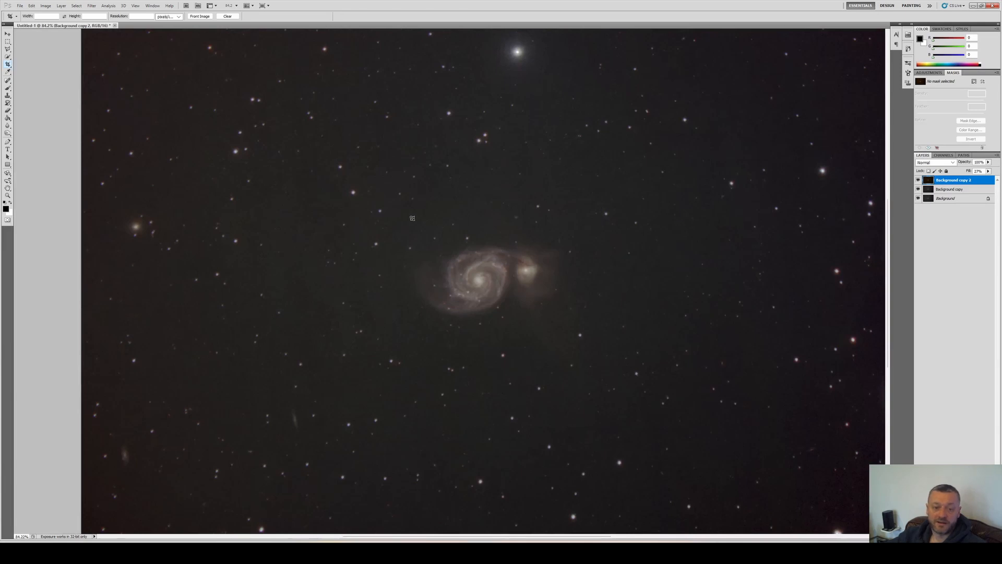
pyautogui.moveTo(482, 283); pyautogui.dragTo(632, 366)
pyautogui.scroll(-2, 565, 342)
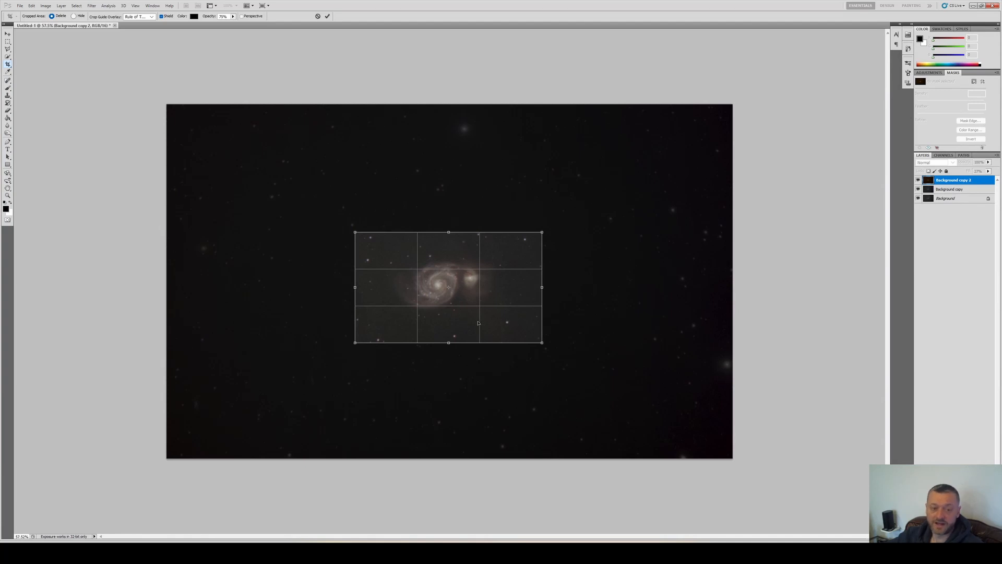
pyautogui.press('Escape')
# Open the image in Topaz DeNoise AI and compare the Low Light, Severe Noise and Standard AI models, keeping Standard
pyautogui.scroll(8, 465, 310)
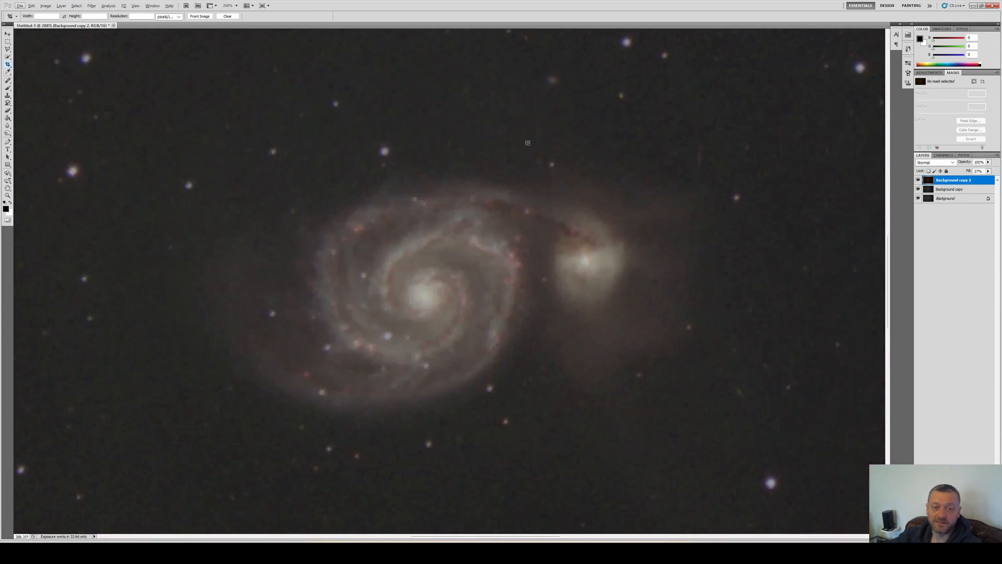
pyautogui.press('alt')
pyautogui.scroll(-6, 523, 241)
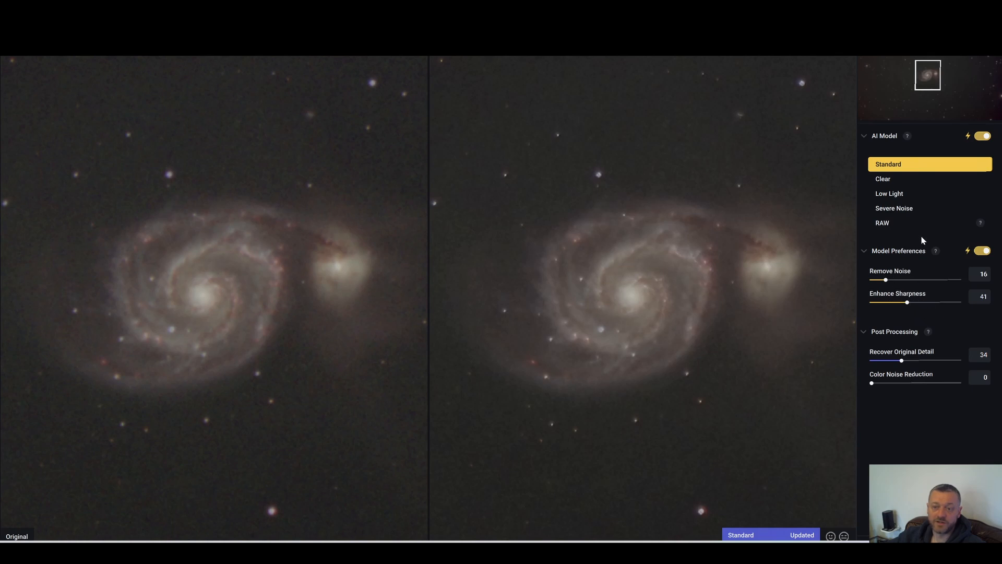
pyautogui.click(904, 198)
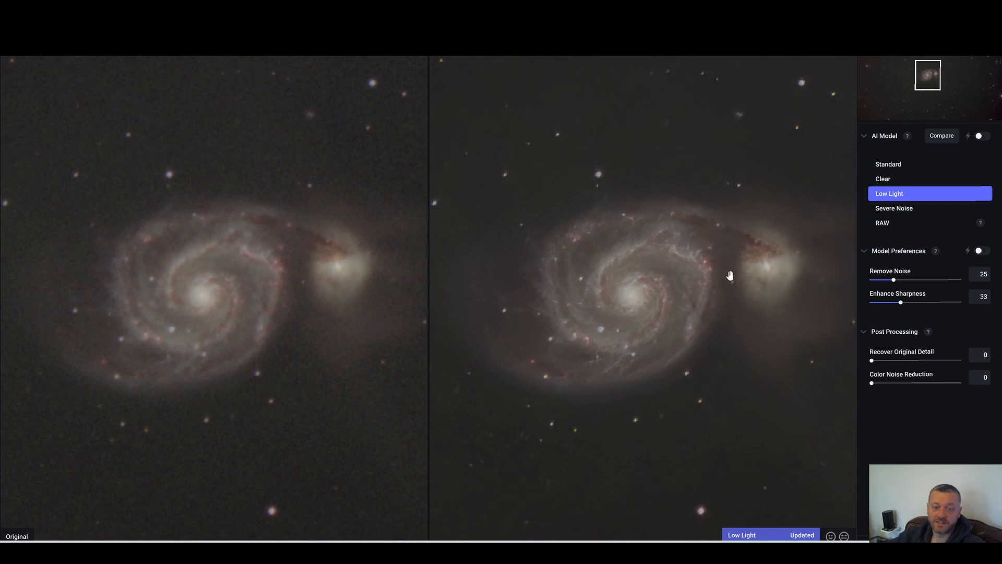
pyautogui.click(889, 213)
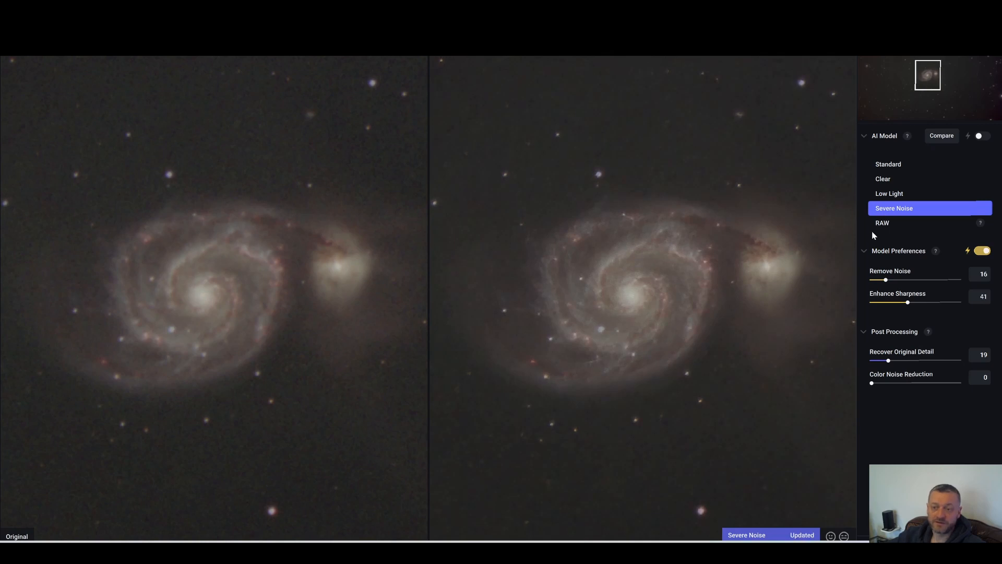
pyautogui.click(883, 226)
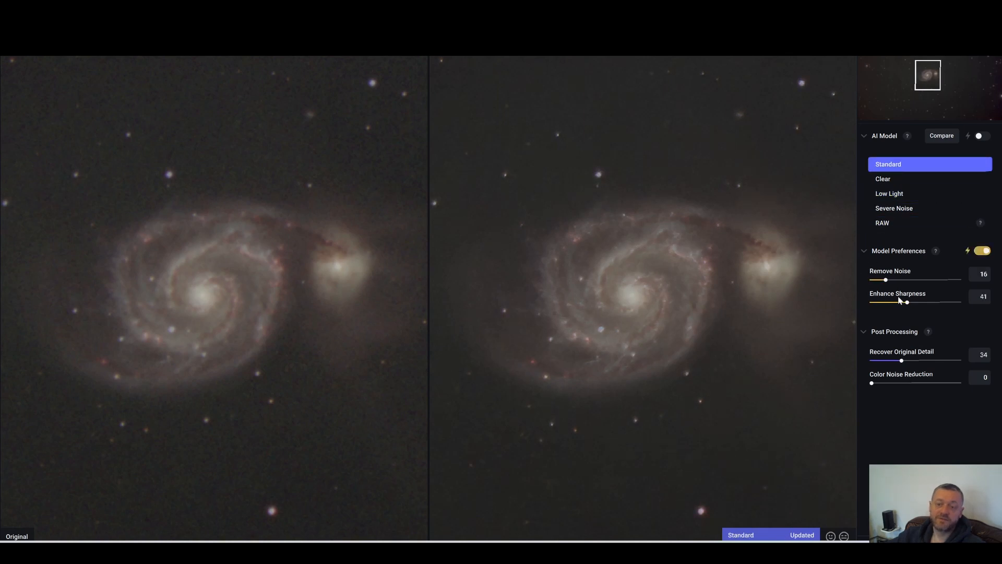
# Try Remove Noise and Enhance Sharpness at their extremes and settle on Remove Noise 17 and Enhance Sharpness 50
pyautogui.click(885, 280)
pyautogui.moveTo(885, 282); pyautogui.dragTo(821, 283)
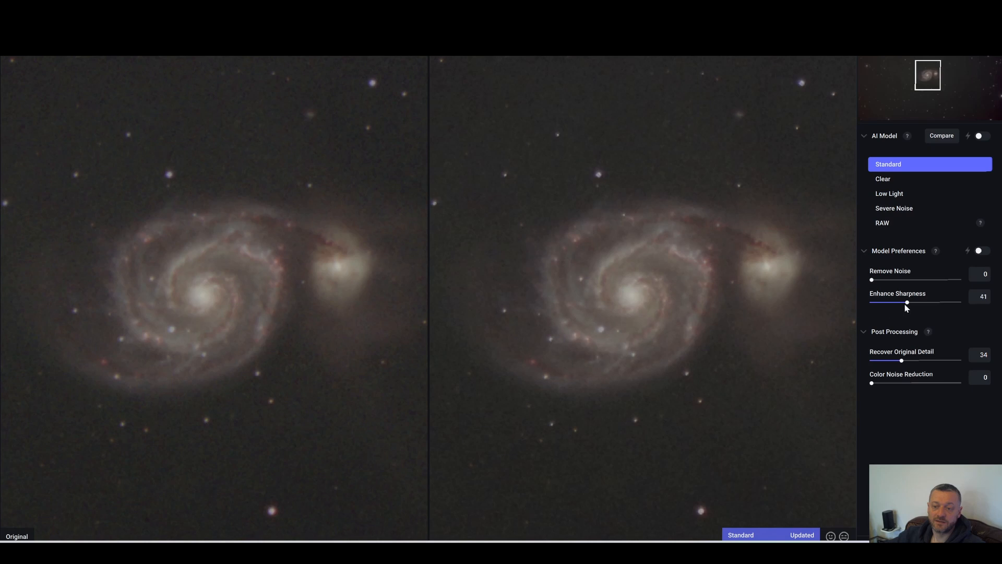
pyautogui.moveTo(906, 304); pyautogui.dragTo(827, 297)
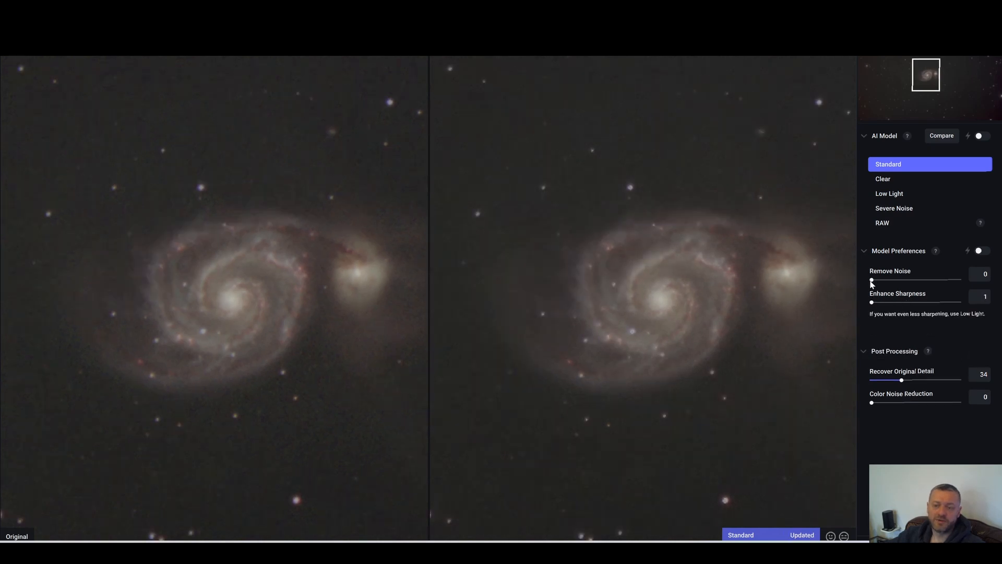
pyautogui.moveTo(872, 280); pyautogui.dragTo(961, 280)
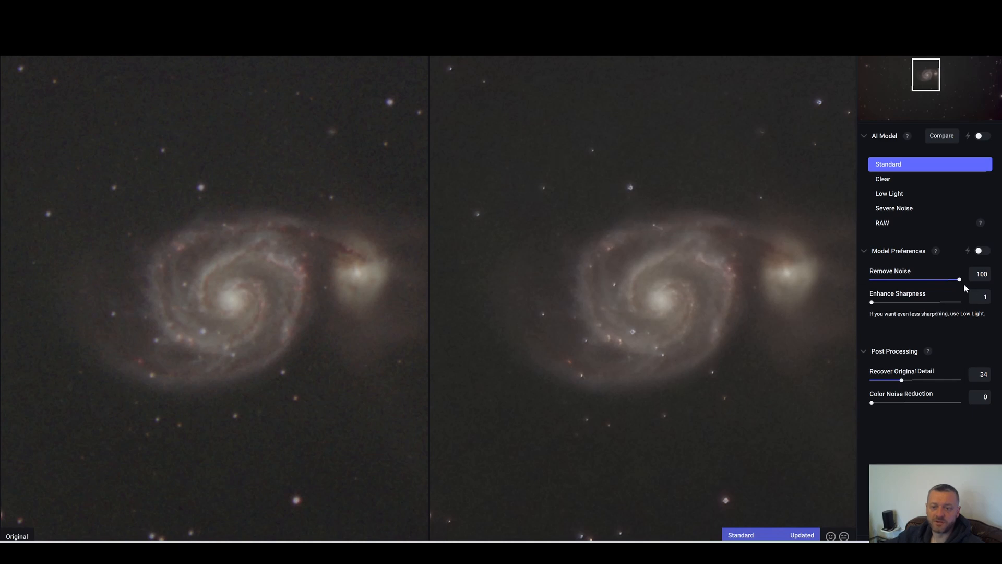
pyautogui.moveTo(961, 279); pyautogui.dragTo(805, 287)
pyautogui.moveTo(873, 305); pyautogui.dragTo(961, 303)
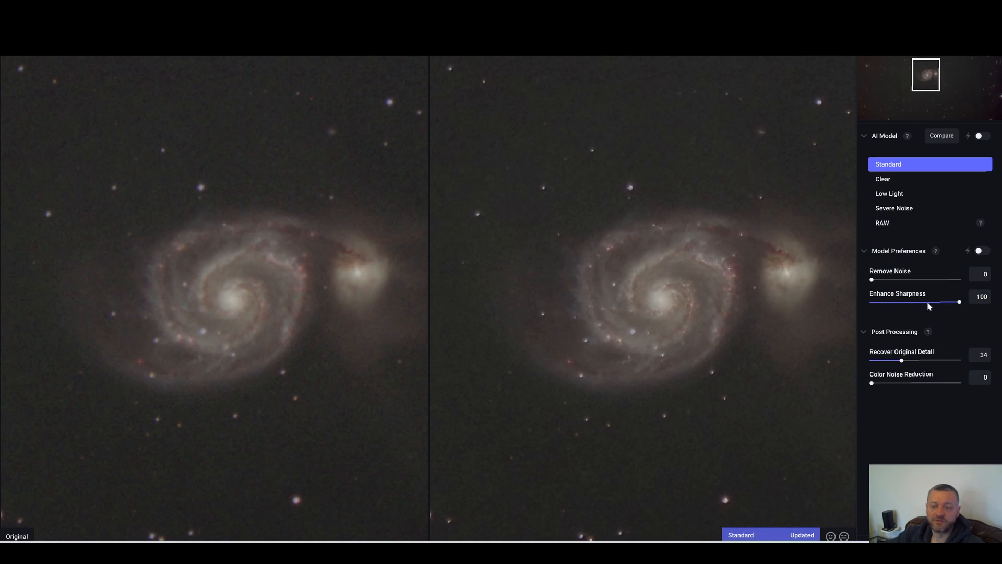
pyautogui.moveTo(959, 306); pyautogui.dragTo(817, 309)
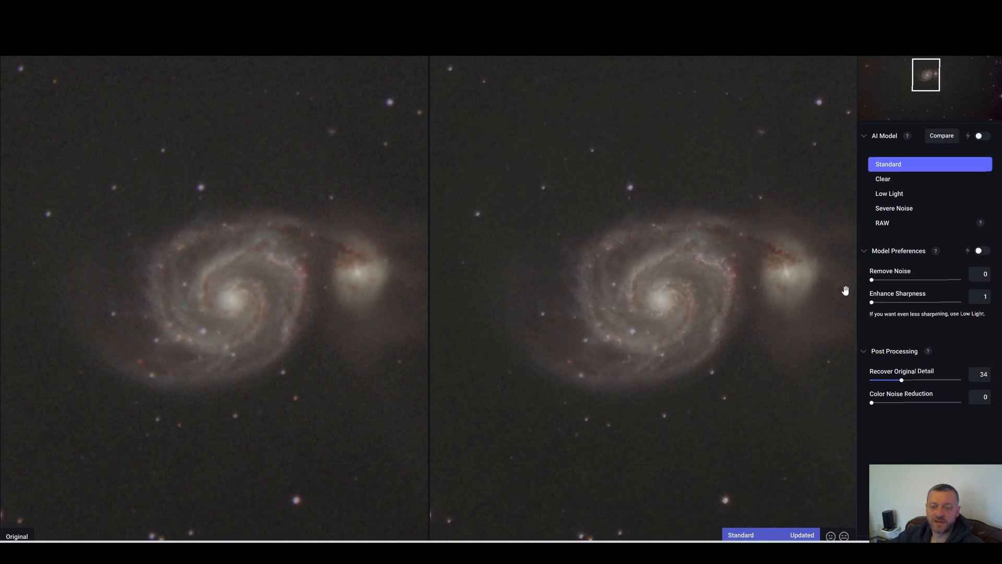
pyautogui.moveTo(873, 282); pyautogui.dragTo(887, 280)
pyautogui.moveTo(873, 304); pyautogui.dragTo(913, 305)
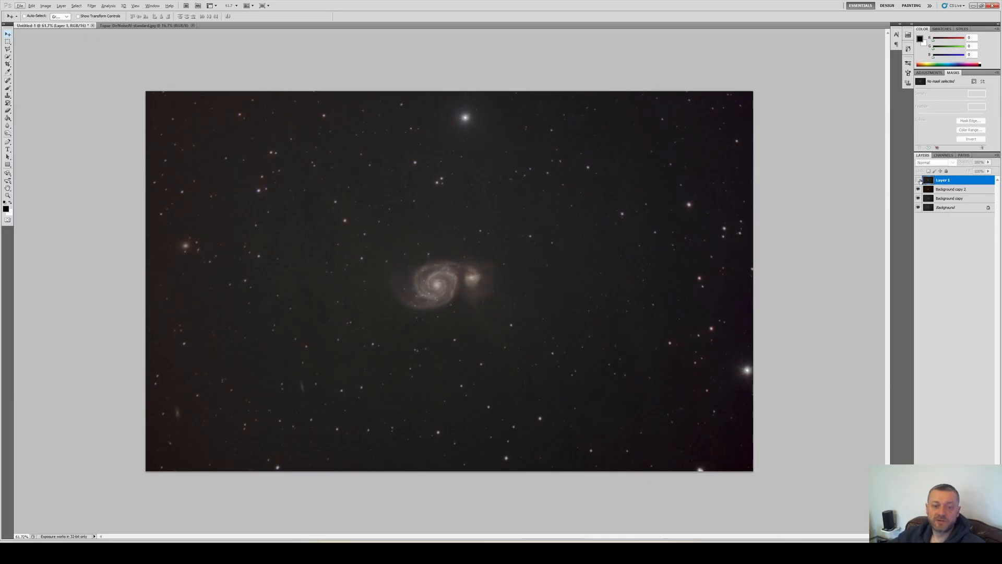
# Compare the denoised layer against the original by toggling its visibility, zoomed in on the galaxy
pyautogui.click(919, 180)
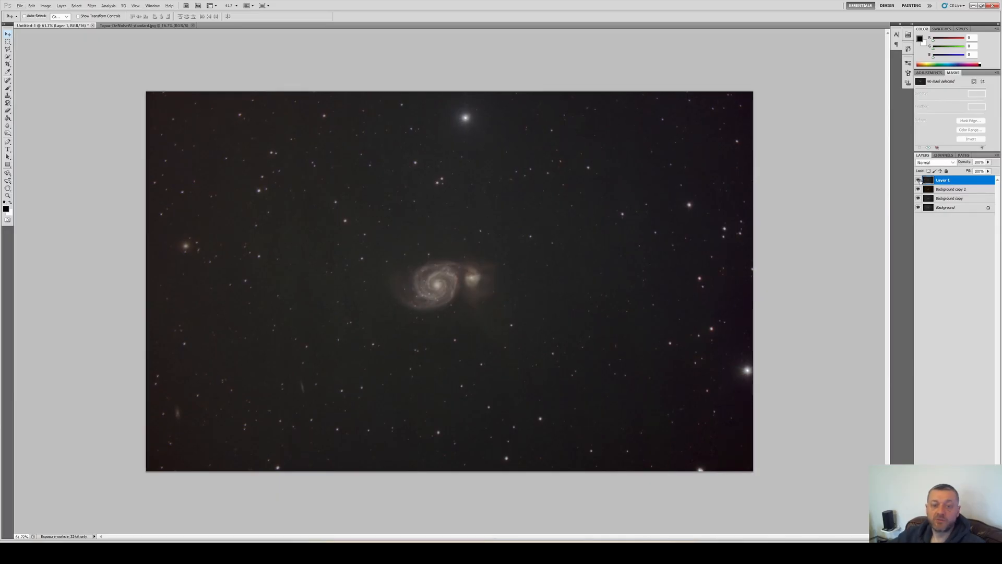
pyautogui.click(918, 180)
pyautogui.click(919, 180)
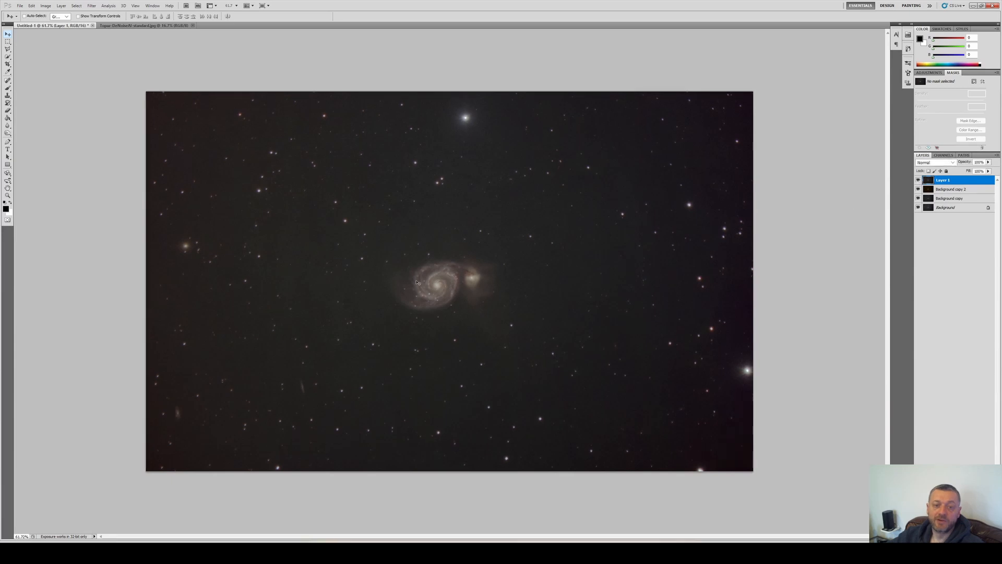
pyautogui.scroll(10, 418, 282)
pyautogui.scroll(-1, 535, 281)
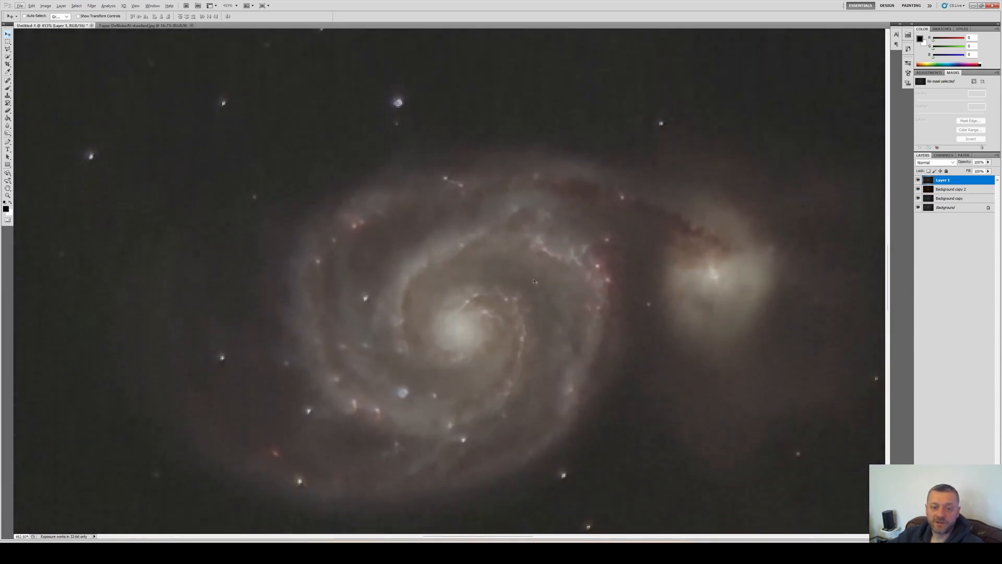
pyautogui.scroll(-1, 535, 281)
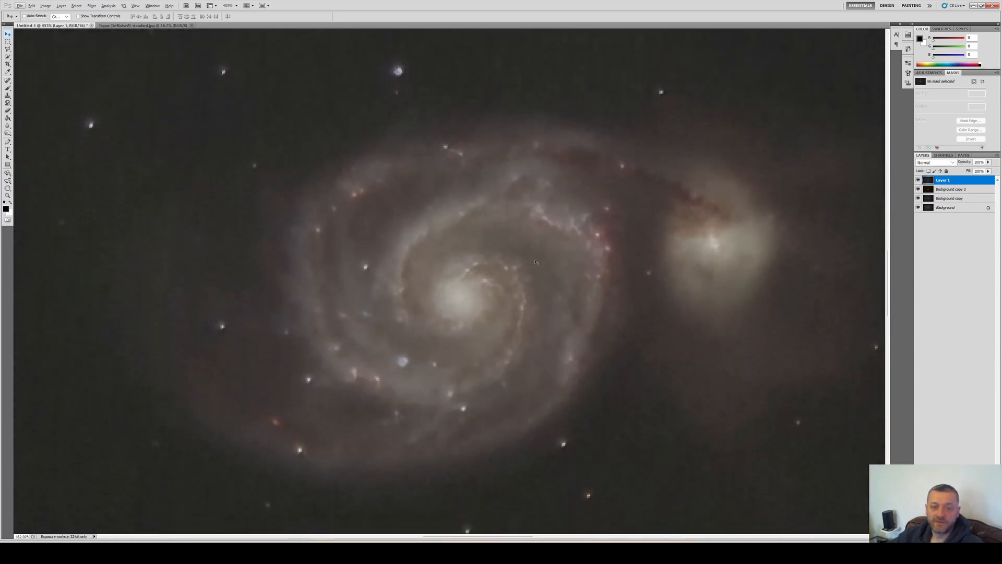
pyautogui.click(919, 180)
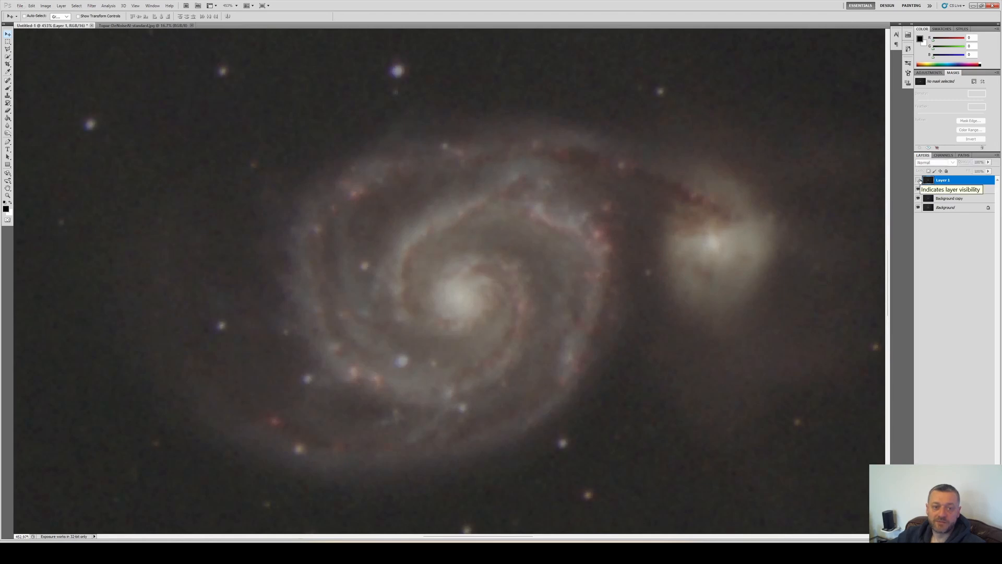
pyautogui.click(919, 180)
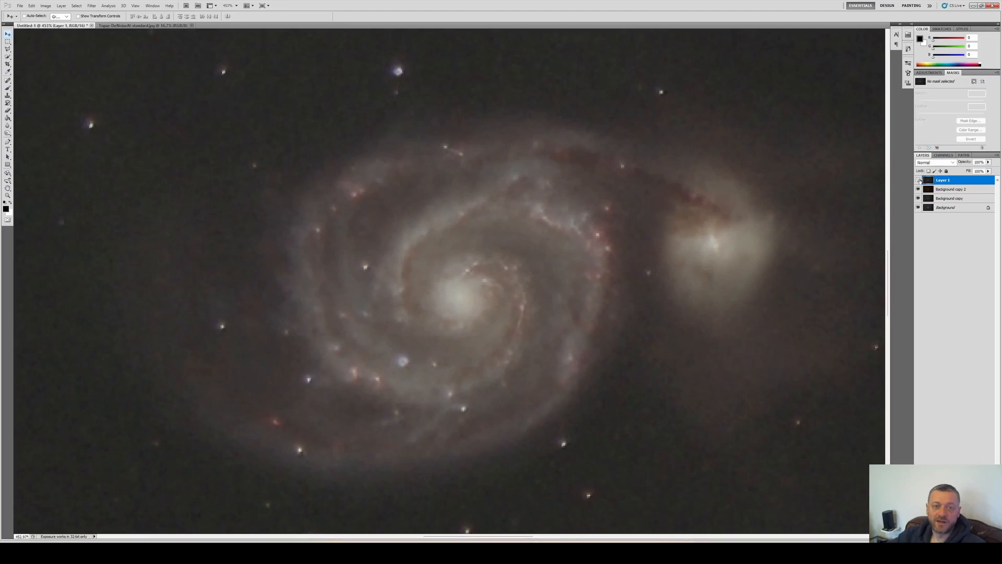
pyautogui.click(919, 180)
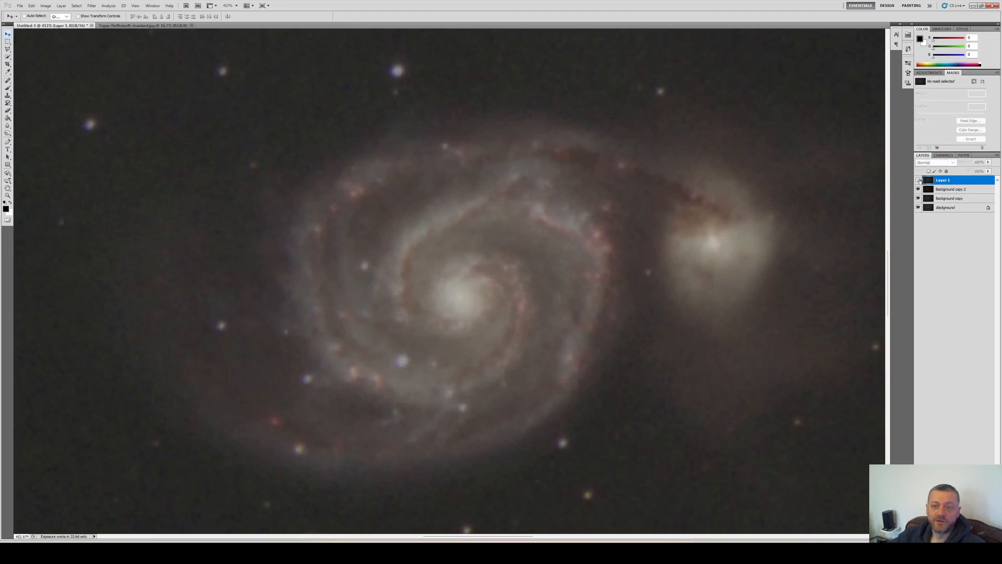
pyautogui.click(919, 180)
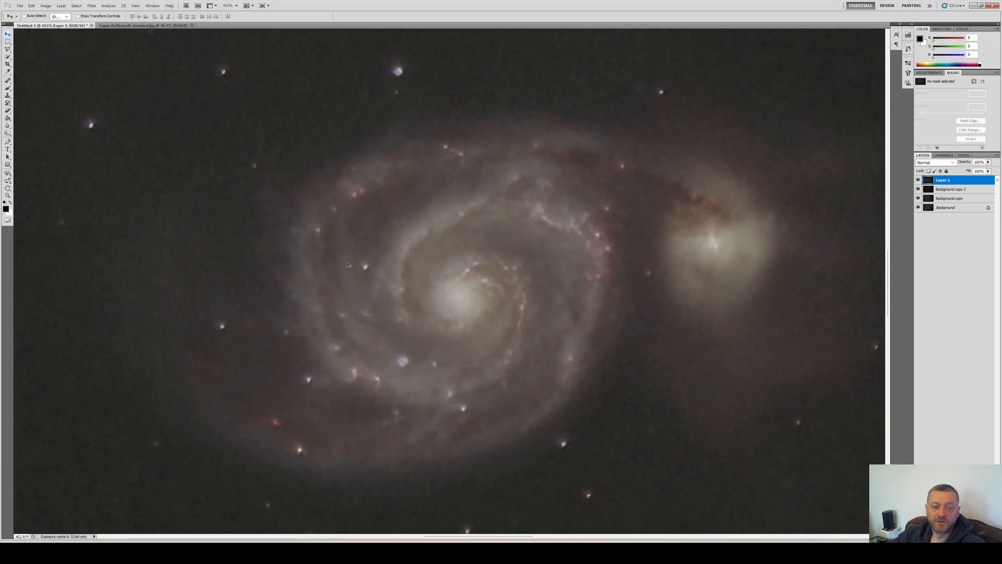
# Add a layer mask to the denoised layer and paint black over the galaxy with a soft brush at 20% opacity
pyautogui.click(7, 118)
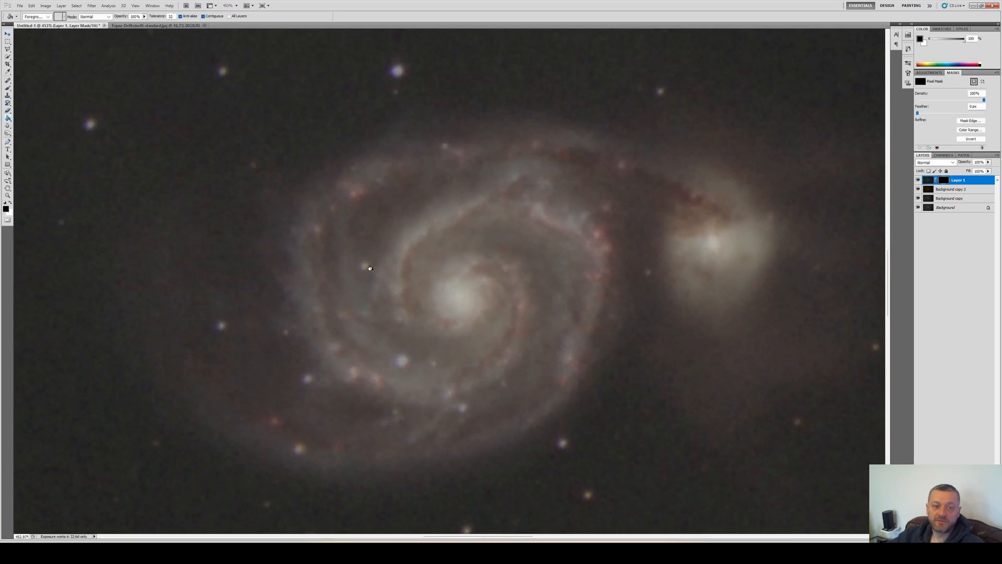
pyautogui.press('b')
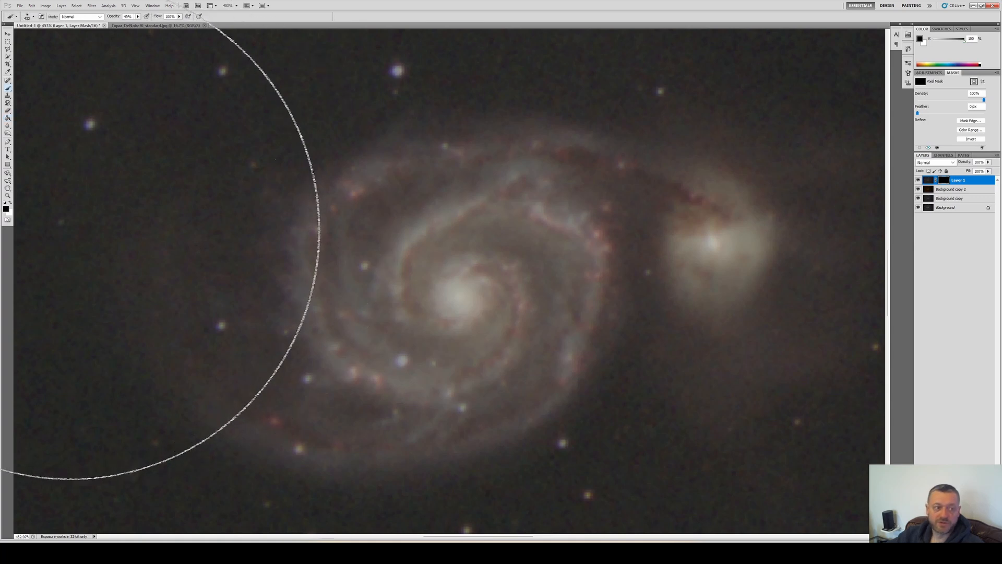
pyautogui.press('x')
pyautogui.click(33, 17)
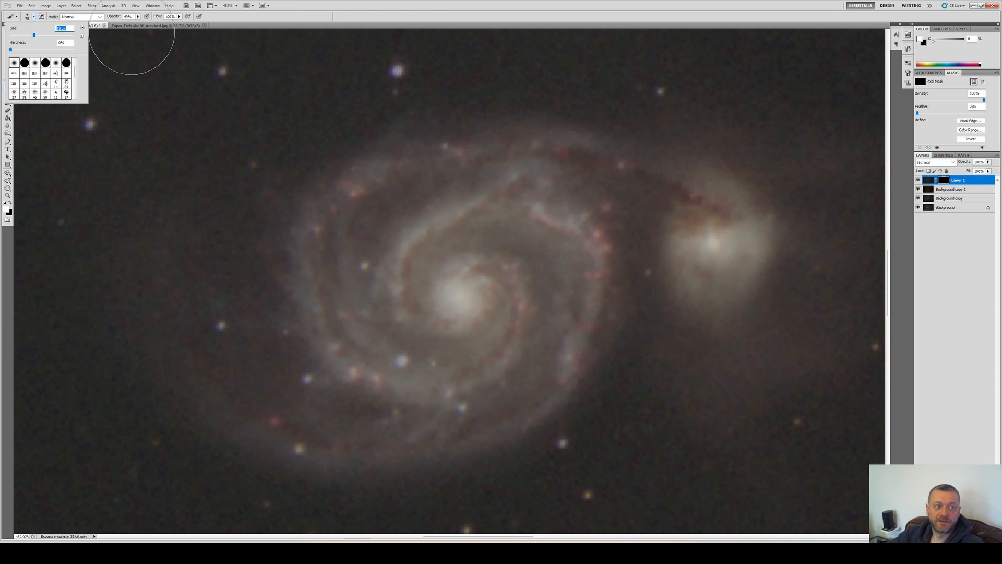
pyautogui.click(138, 17)
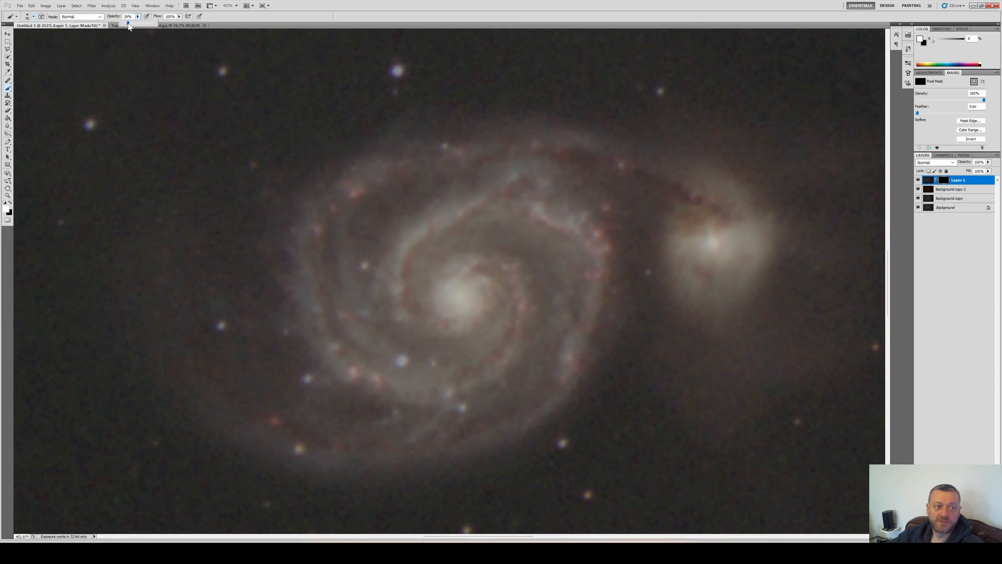
pyautogui.click(128, 16)
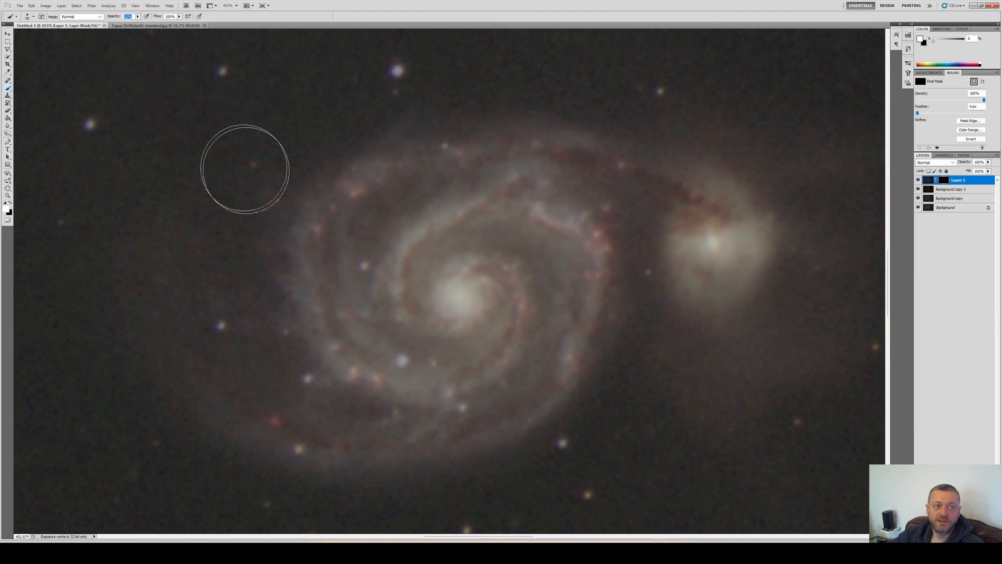
pyautogui.moveTo(377, 186)
pyautogui.mouseDown()
pyautogui.moveTo(341, 208)
pyautogui.moveTo(365, 187)
pyautogui.moveTo(343, 209)
pyautogui.moveTo(359, 194)
pyautogui.moveTo(333, 302)
pyautogui.moveTo(401, 295)
pyautogui.moveTo(439, 218)
pyautogui.moveTo(451, 218)
pyautogui.moveTo(422, 246)
pyautogui.moveTo(535, 212)
pyautogui.moveTo(559, 223)
pyautogui.moveTo(538, 321)
pyautogui.moveTo(513, 257)
pyautogui.moveTo(514, 295)
pyautogui.moveTo(474, 372)
pyautogui.moveTo(511, 333)
pyautogui.moveTo(533, 342)
pyautogui.moveTo(550, 331)
pyautogui.moveTo(539, 179)
pyautogui.moveTo(629, 166)
pyautogui.moveTo(692, 186)
pyautogui.moveTo(708, 210)
pyautogui.moveTo(642, 188)
pyautogui.moveTo(744, 261)
pyautogui.moveTo(715, 225)
pyautogui.moveTo(711, 272)
pyautogui.moveTo(720, 218)
pyautogui.moveTo(695, 206)
pyautogui.moveTo(508, 156)
pyautogui.moveTo(536, 155)
pyautogui.moveTo(483, 197)
pyautogui.moveTo(405, 226)
pyautogui.moveTo(430, 206)
pyautogui.moveTo(335, 281)
pyautogui.moveTo(480, 223)
pyautogui.moveTo(455, 268)
pyautogui.moveTo(489, 261)
pyautogui.moveTo(531, 312)
pyautogui.moveTo(513, 337)
pyautogui.moveTo(524, 276)
pyautogui.moveTo(488, 280)
pyautogui.moveTo(549, 223)
pyautogui.moveTo(584, 253)
pyautogui.moveTo(559, 194)
pyautogui.mouseUp()
pyautogui.scroll(-1, 630, 236)
pyautogui.scroll(-19, 630, 236)
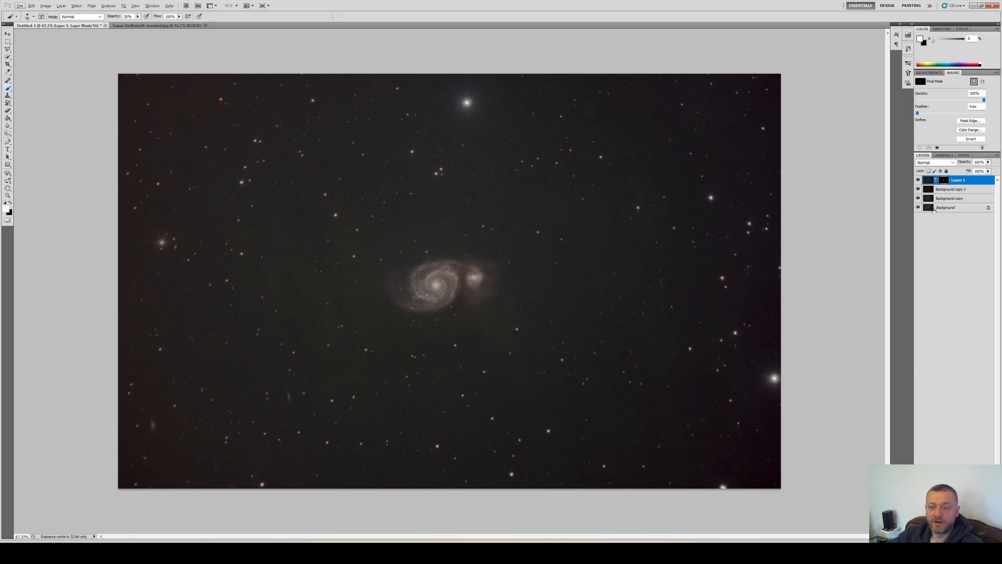
# Duplicate all layers and merge the copies into a single layer at the top of the stack
pyautogui.keyDown('shift'); pyautogui.click(961, 207); pyautogui.keyUp('shift')
pyautogui.rightClick(961, 207)
pyautogui.click(942, 228)
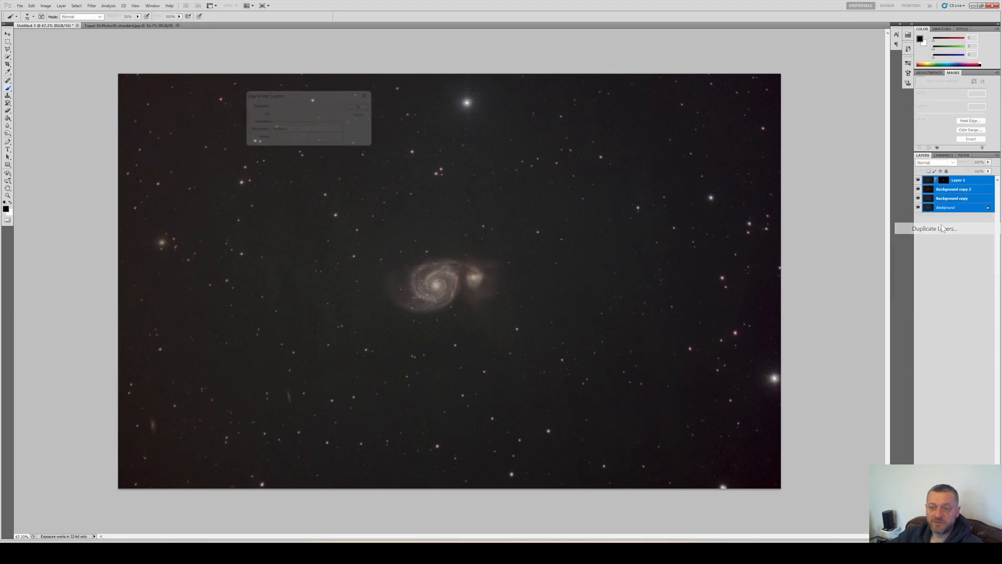
pyautogui.press('Return')
pyautogui.rightClick(949, 198)
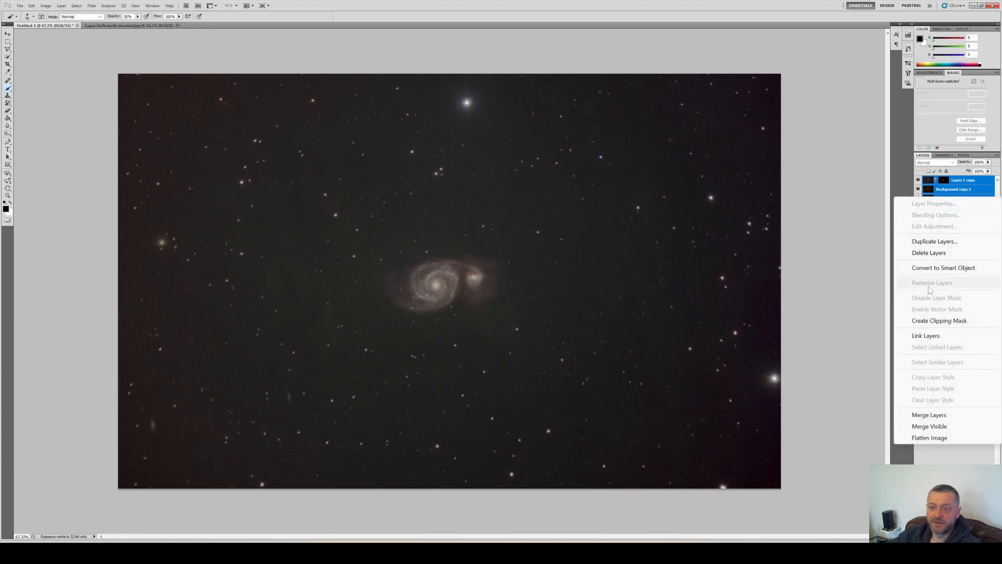
pyautogui.click(930, 415)
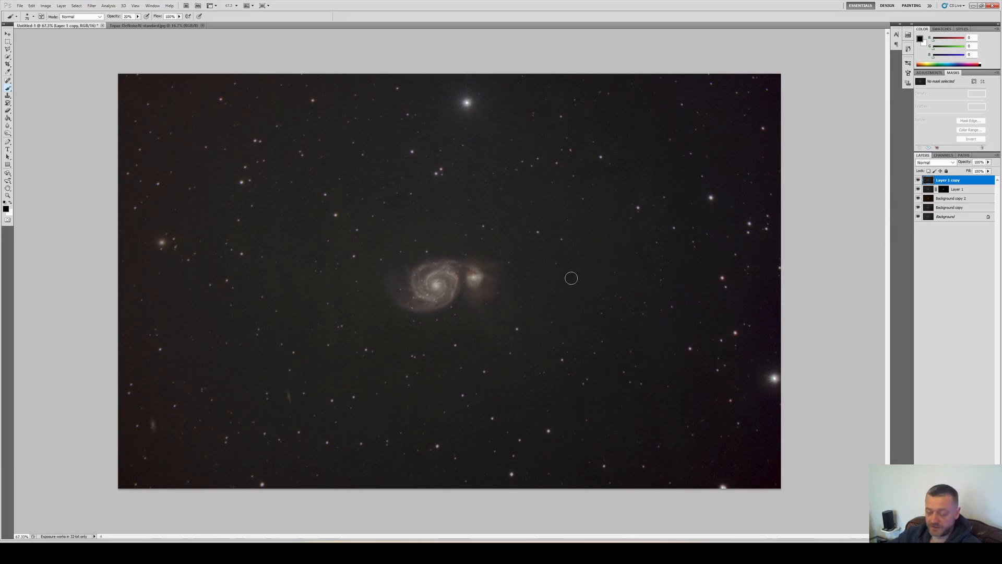
# Open Levels on the merged layer and switch to the Red channel
pyautogui.hotkey('ctrl', 'l')
pyautogui.hotkey('alt', '3')
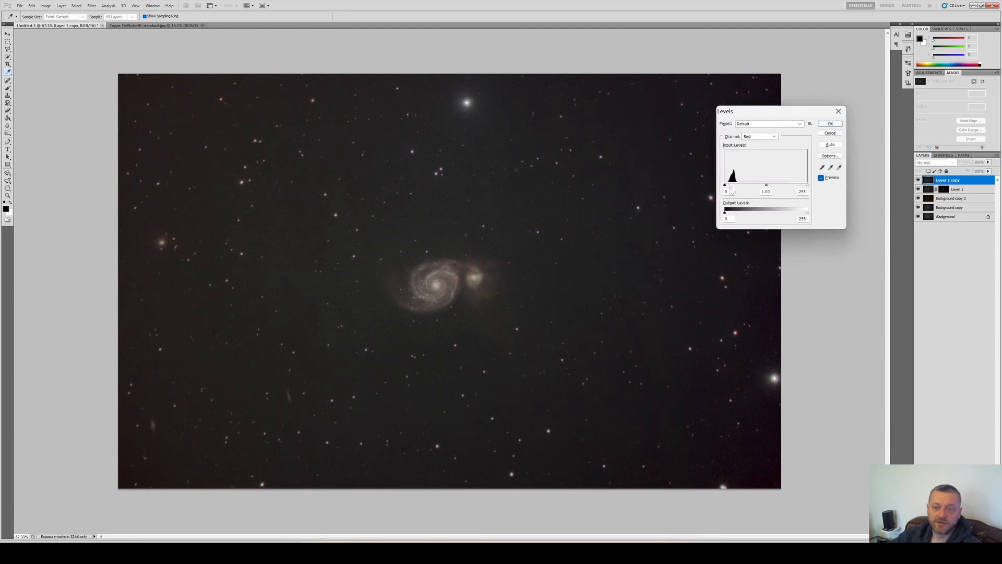
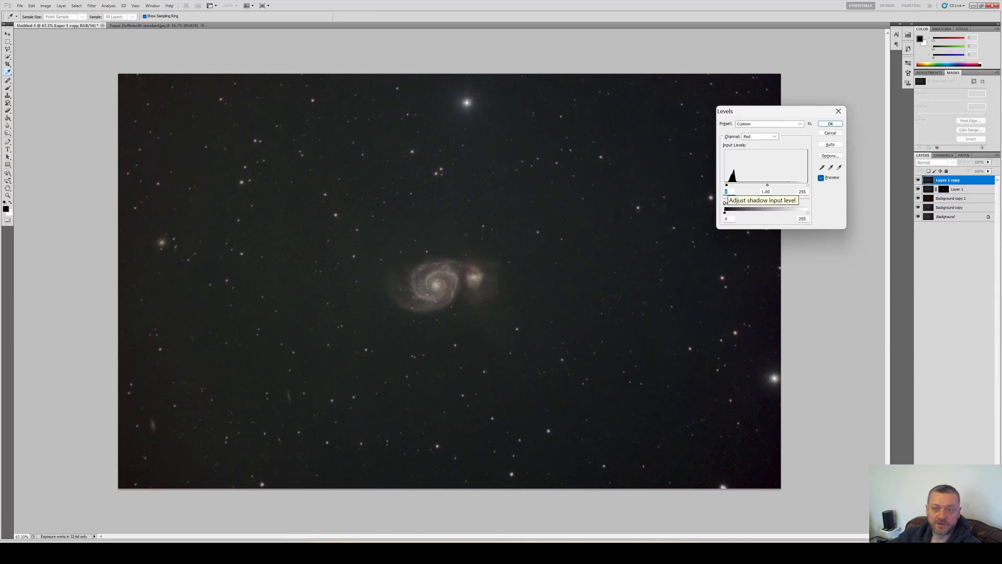
# Set the black point in each color channel in Levels and apply the adjustment
pyautogui.press('alt')
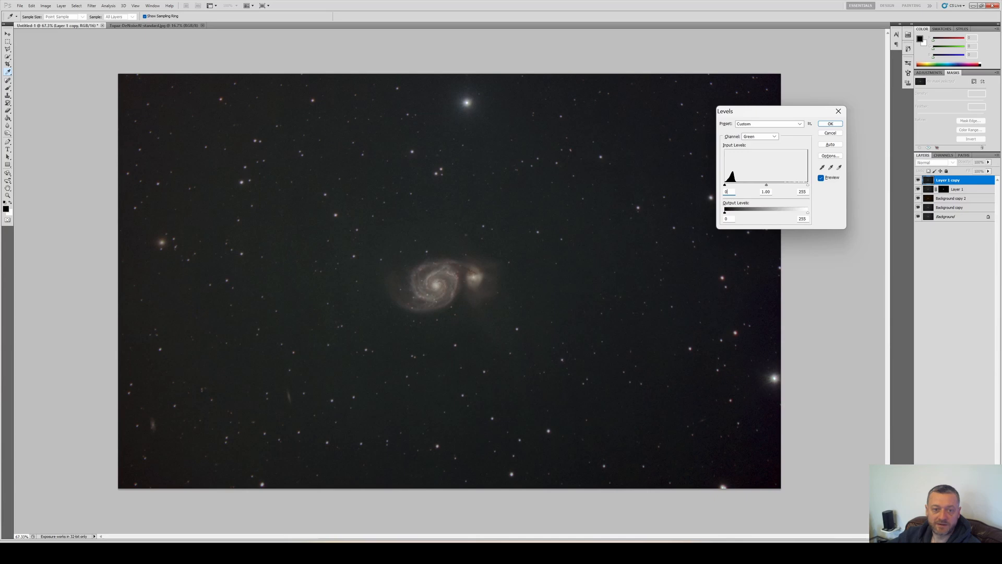
pyautogui.press('alt')
pyautogui.press('Return')
# Apply Despeckle noise reduction to the merged layer
pyautogui.press('b')
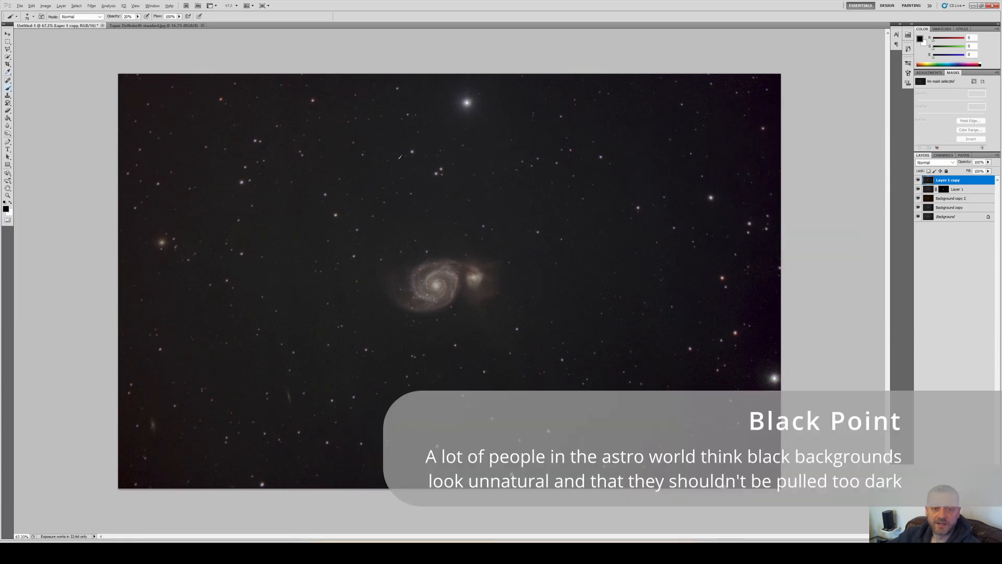
pyautogui.scroll(6, 411, 213)
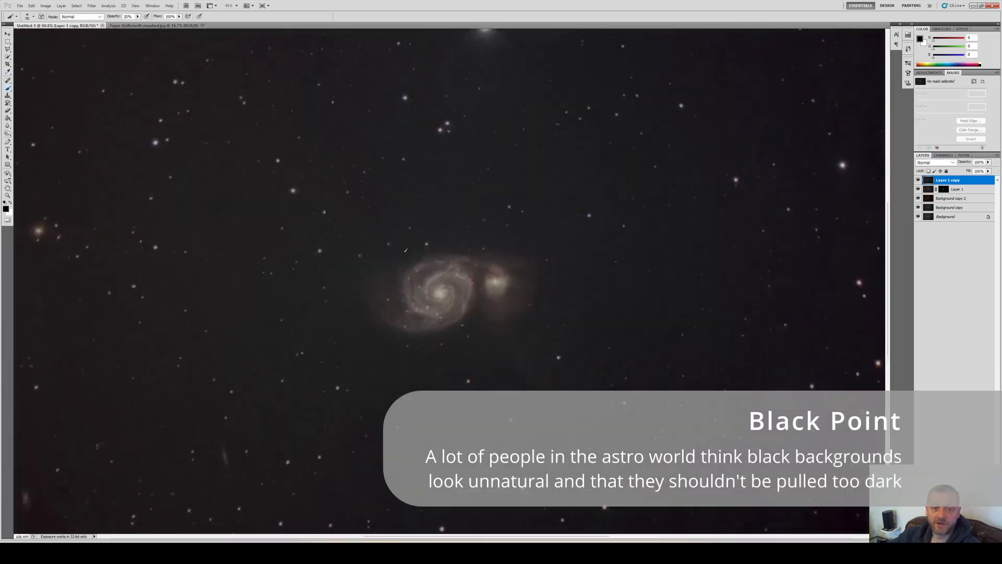
pyautogui.scroll(2, 410, 213)
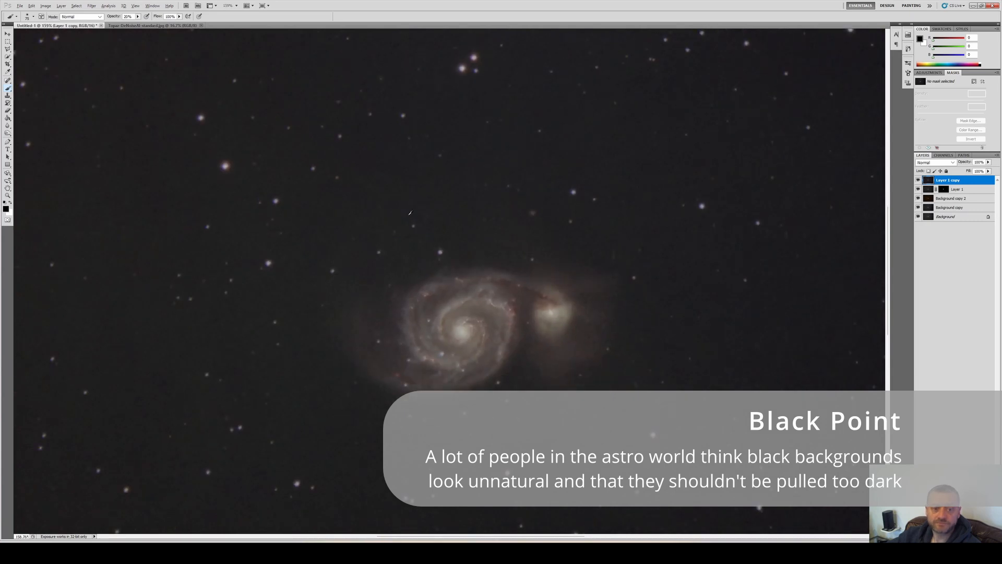
pyautogui.hotkey('alt', 't')
pyautogui.press('n')
pyautogui.press('Down')
pyautogui.press('Return')
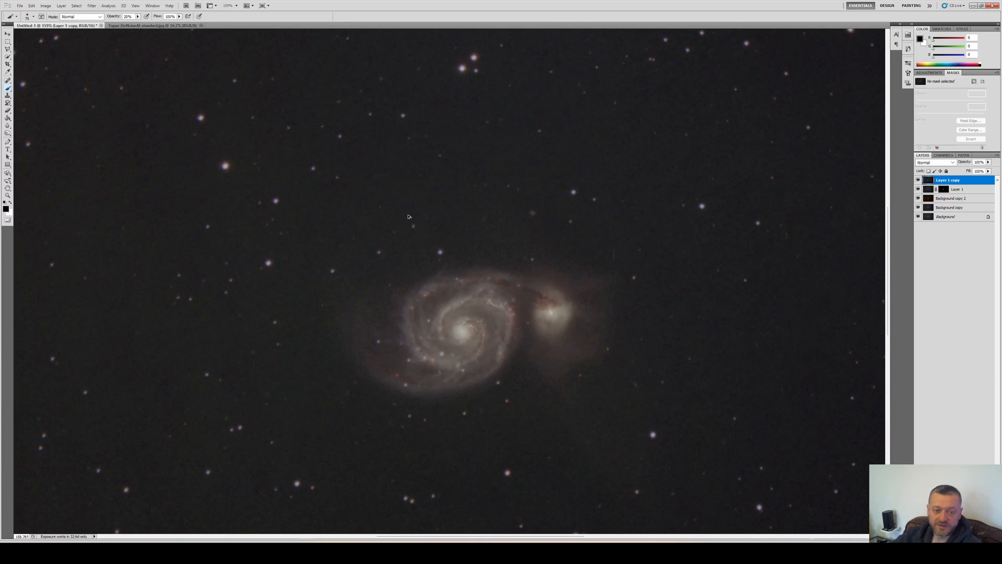
# Paint white brush strokes around the image edges, then step backward to remove them
pyautogui.scroll(-4, 409, 215)
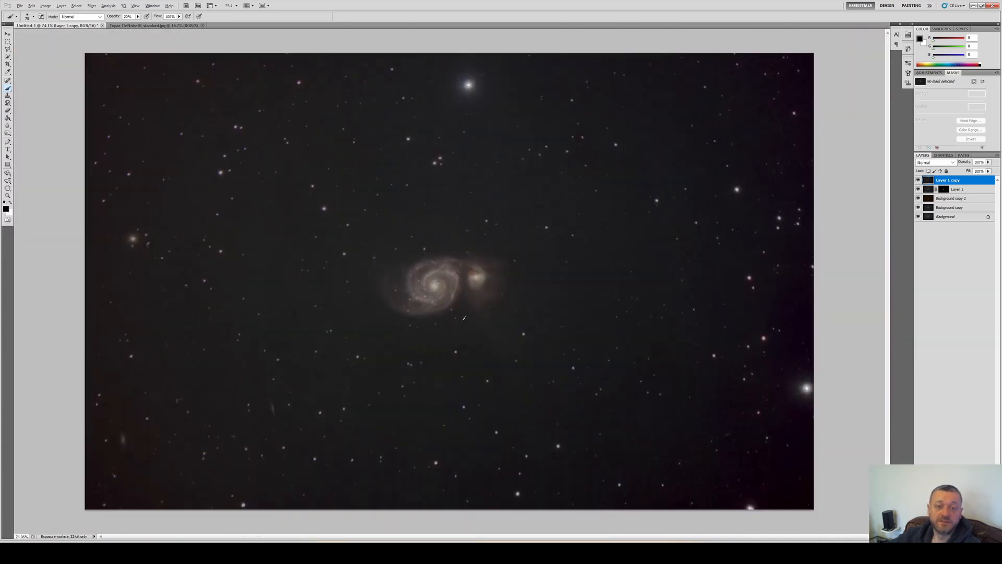
pyautogui.scroll(6, 434, 196)
pyautogui.scroll(1, 434, 197)
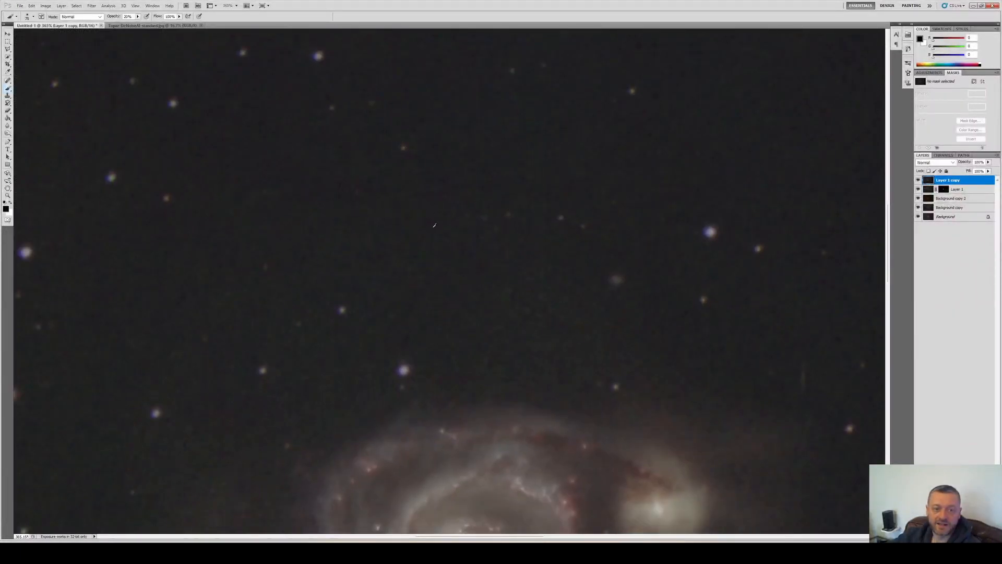
pyautogui.scroll(-5, 418, 220)
pyautogui.scroll(-1, 449, 223)
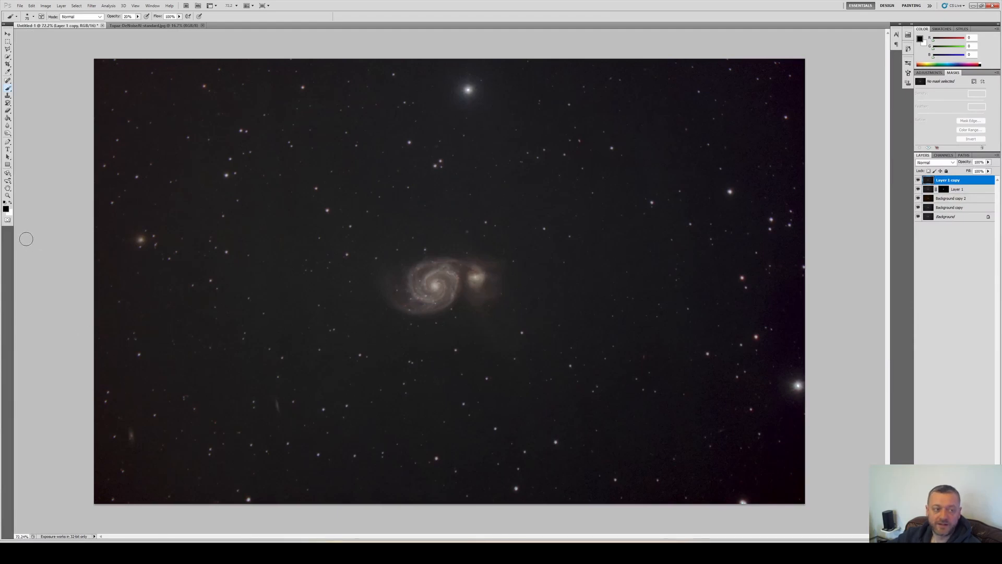
pyautogui.click(10, 203)
pyautogui.moveTo(97, 392)
pyautogui.mouseDown()
pyautogui.moveTo(162, 381)
pyautogui.moveTo(128, 498)
pyautogui.moveTo(108, 385)
pyautogui.mouseUp()
pyautogui.moveTo(242, 374); pyautogui.dragTo(216, 374)
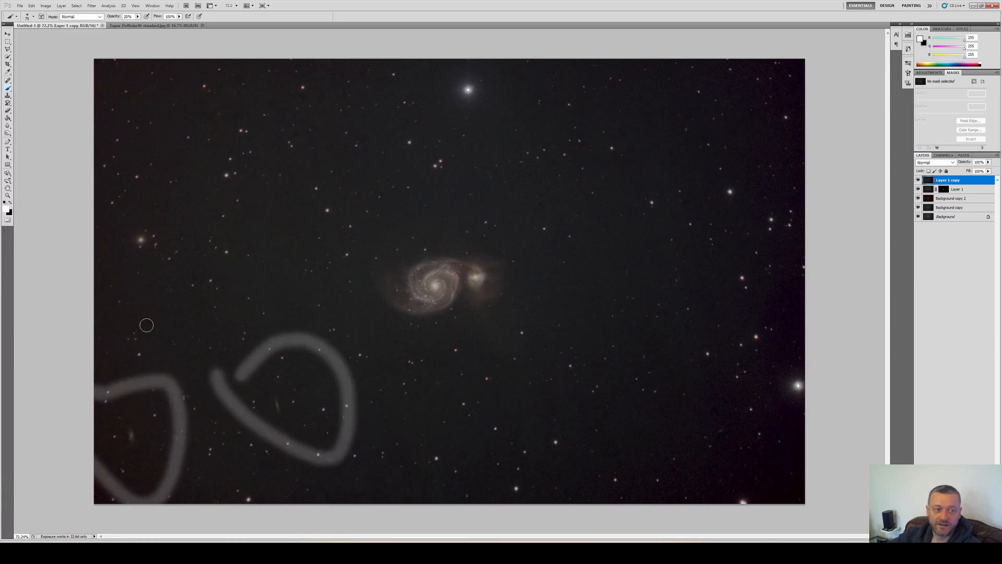
pyautogui.moveTo(89, 199)
pyautogui.mouseDown()
pyautogui.moveTo(182, 192)
pyautogui.moveTo(159, 282)
pyautogui.moveTo(104, 221)
pyautogui.mouseUp()
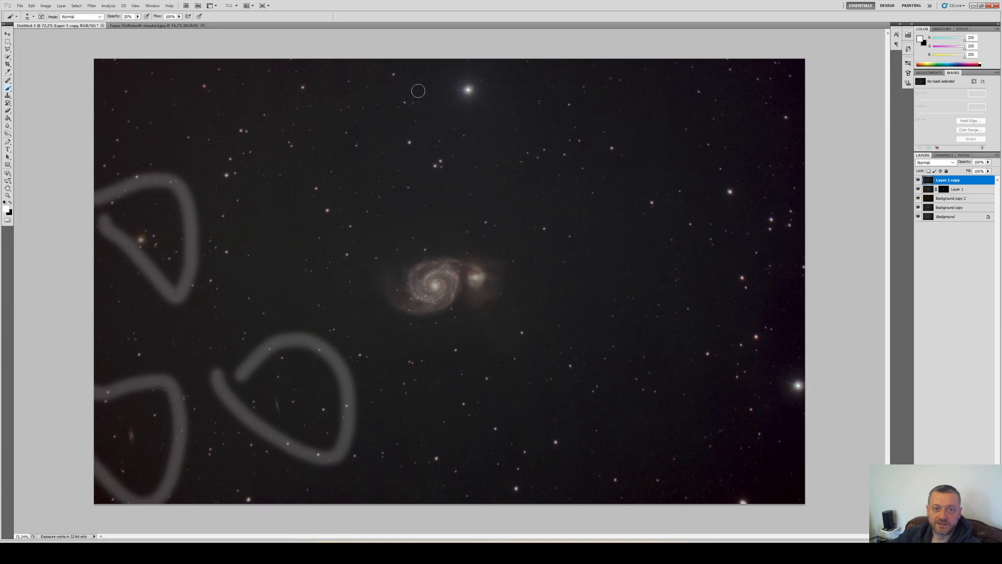
pyautogui.moveTo(434, 79)
pyautogui.mouseDown()
pyautogui.moveTo(454, 101)
pyautogui.moveTo(436, 75)
pyautogui.mouseUp()
pyautogui.moveTo(800, 330)
pyautogui.mouseDown()
pyautogui.moveTo(756, 371)
pyautogui.moveTo(801, 459)
pyautogui.mouseUp()
pyautogui.moveTo(566, 228)
pyautogui.mouseDown()
pyautogui.moveTo(425, 195)
pyautogui.moveTo(550, 243)
pyautogui.mouseUp()
pyautogui.hotkey('ctrl', 'alt', 'z')
pyautogui.hotkey('ctrl', 'alt', 'z')
pyautogui.hotkey('ctrl', 'alt', 'z')
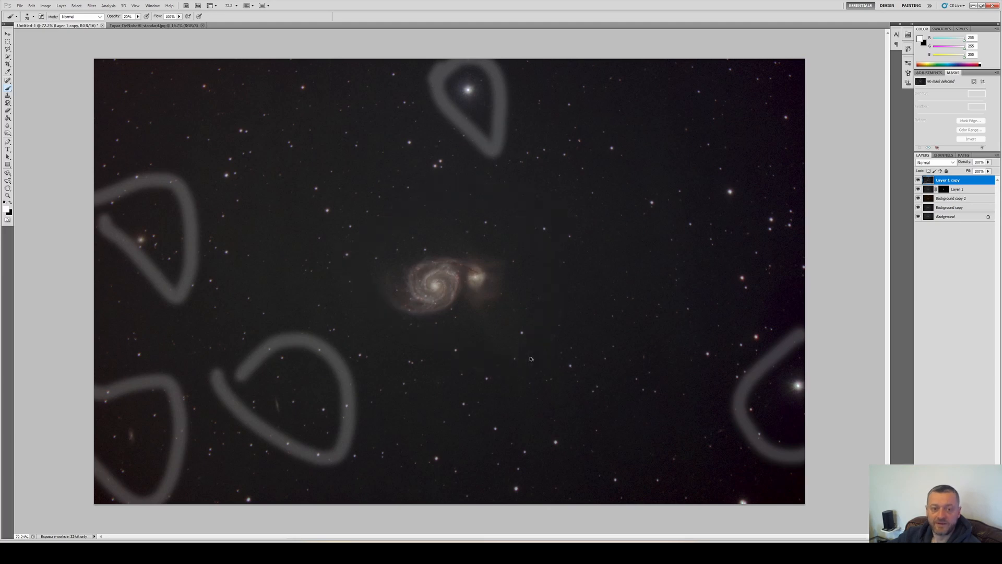
pyautogui.hotkey('ctrl', 'alt', 'z')
pyautogui.hotkey('ctrl', 'alt', 'z')
pyautogui.hotkey('ctrl', 'alt', 'z')
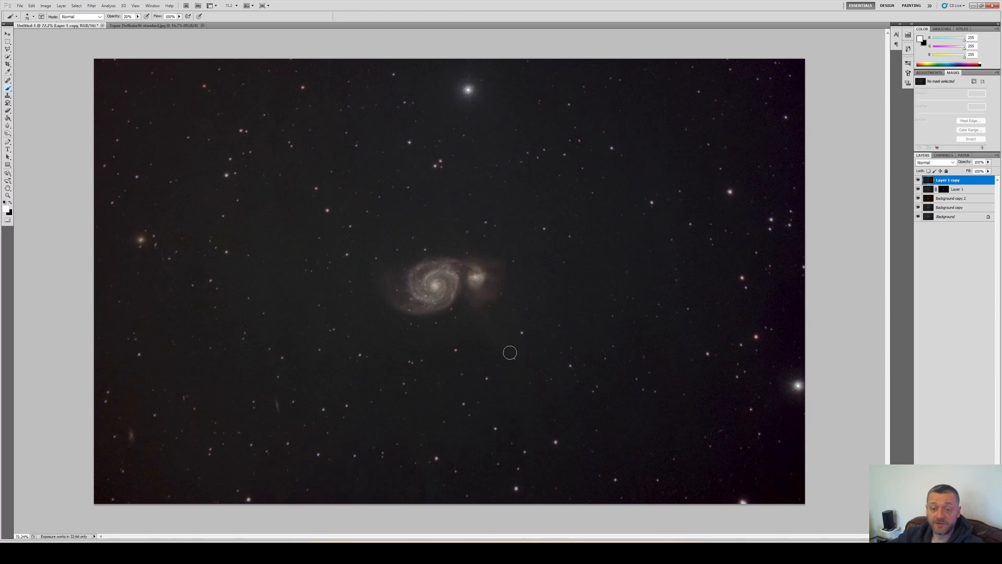
# Paint white strokes along the top and bottom edges, then step backward to remove them
pyautogui.moveTo(118, 476); pyautogui.dragTo(751, 480)
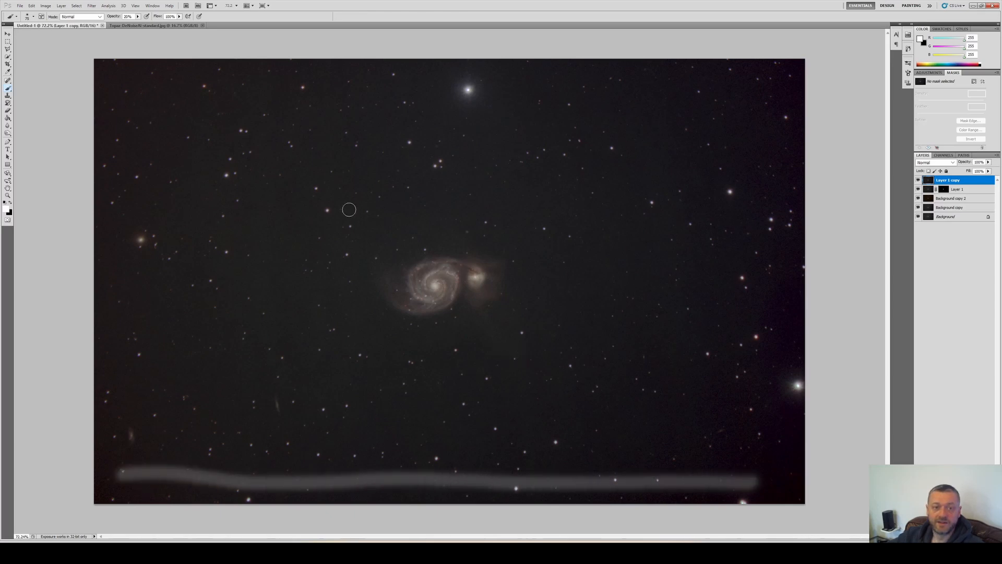
pyautogui.moveTo(157, 86)
pyautogui.mouseDown()
pyautogui.moveTo(427, 98)
pyautogui.moveTo(771, 86)
pyautogui.mouseUp()
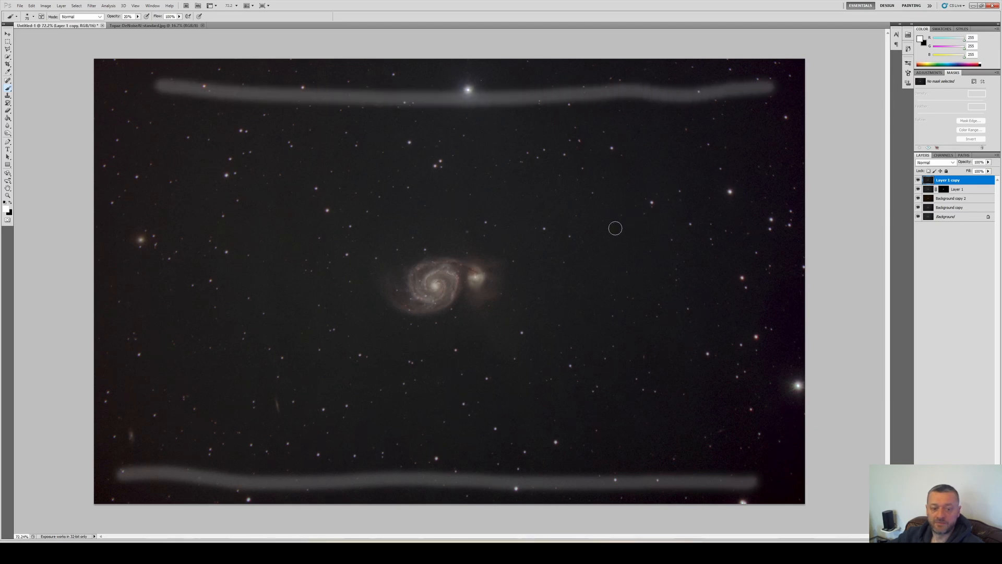
pyautogui.hotkey('ctrl', 'alt', 'z')
pyautogui.hotkey('ctrl', 'alt', 'z')
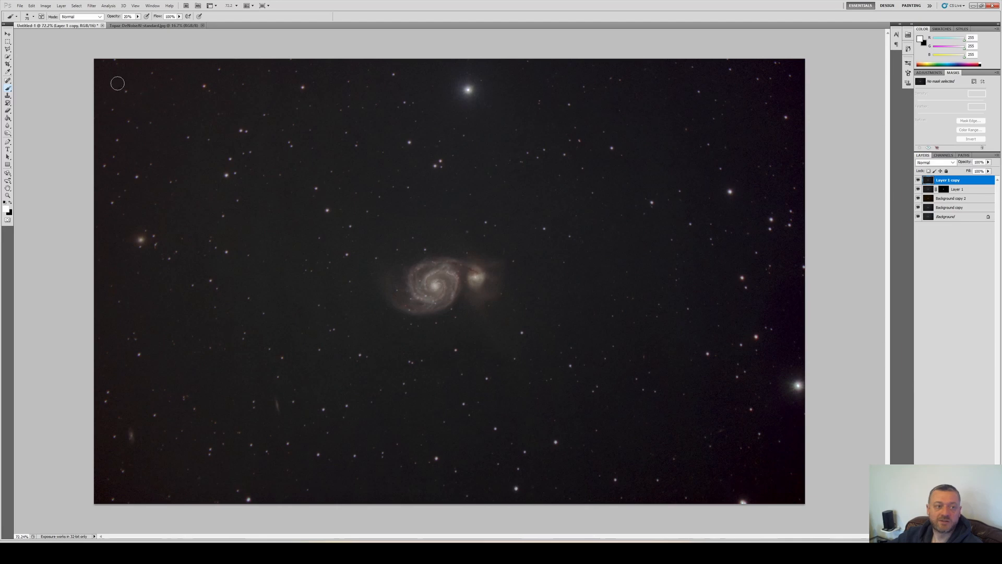
# Crop the image, trimming the top, bottom and right edges around the galaxy
pyautogui.click(7, 63)
pyautogui.moveTo(92, 101); pyautogui.dragTo(835, 479)
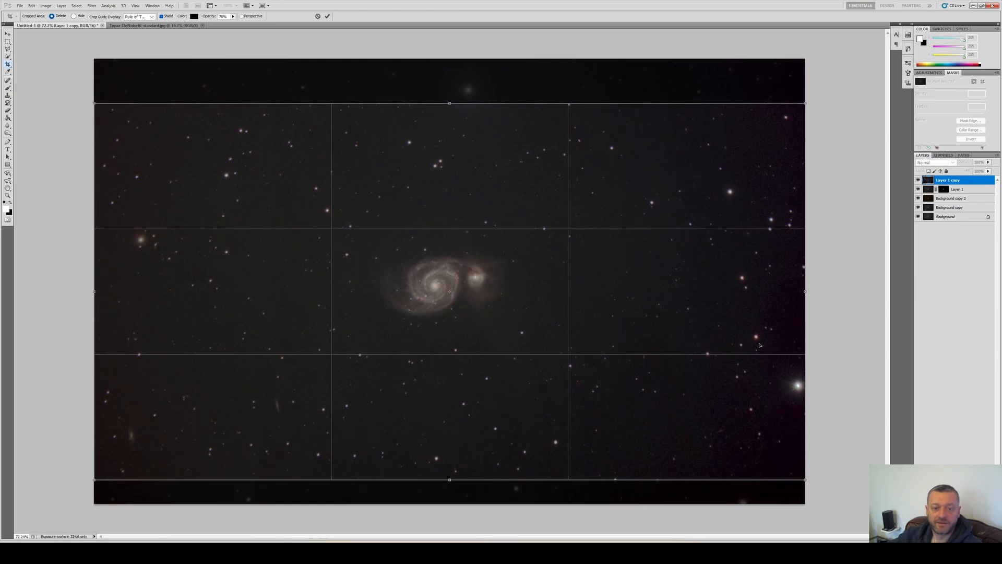
pyautogui.moveTo(449, 479); pyautogui.dragTo(449, 468)
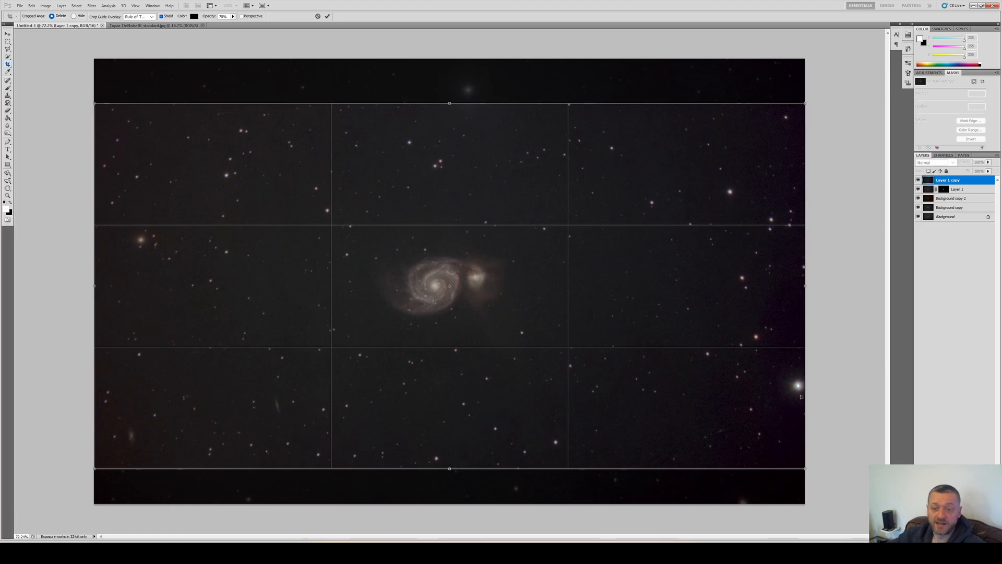
pyautogui.moveTo(807, 287); pyautogui.dragTo(774, 286)
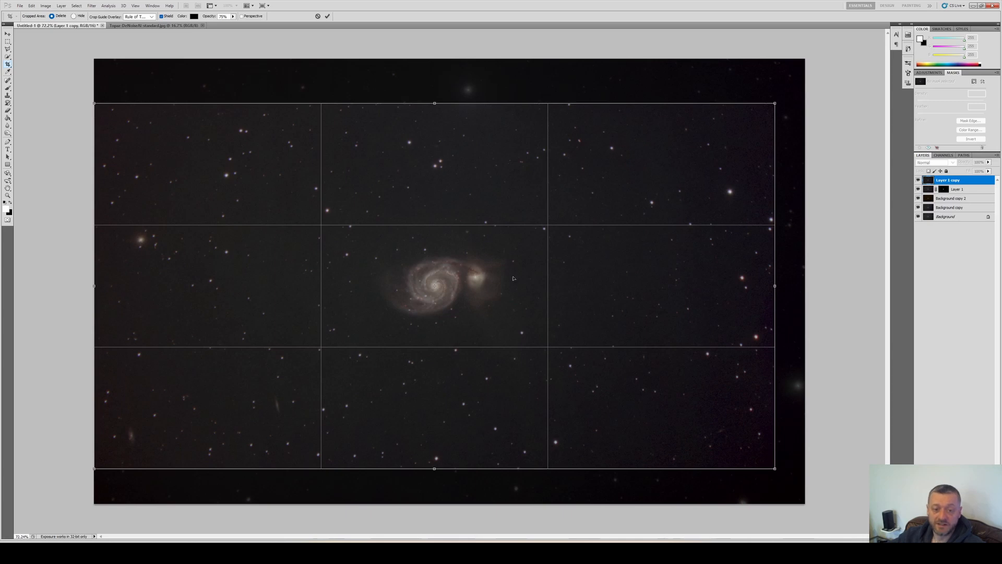
pyautogui.press('Return')
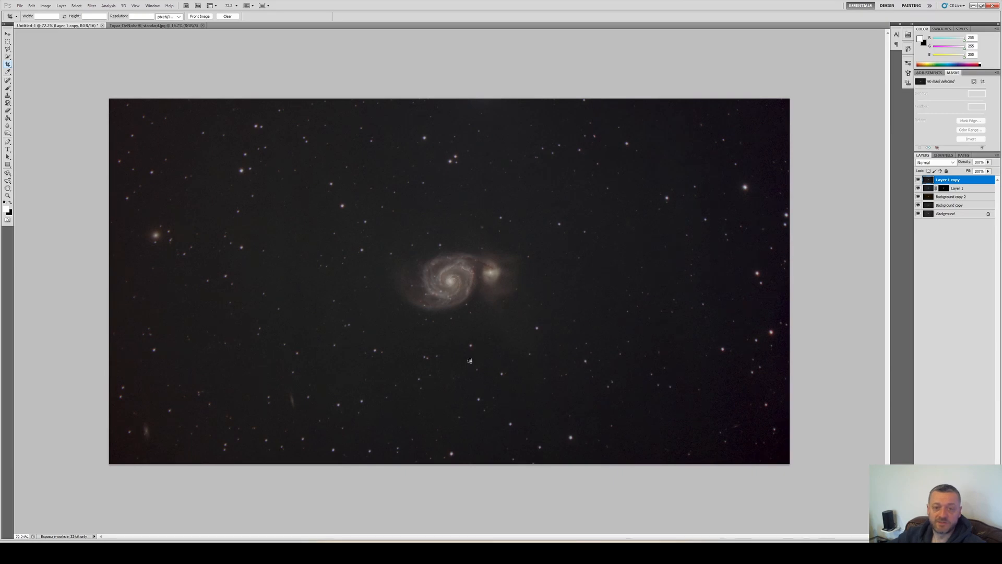
# Boost the merged layer with Vibrance at +41 and a moderate Saturation increase
pyautogui.scroll(2, 470, 360)
pyautogui.scroll(4, 461, 301)
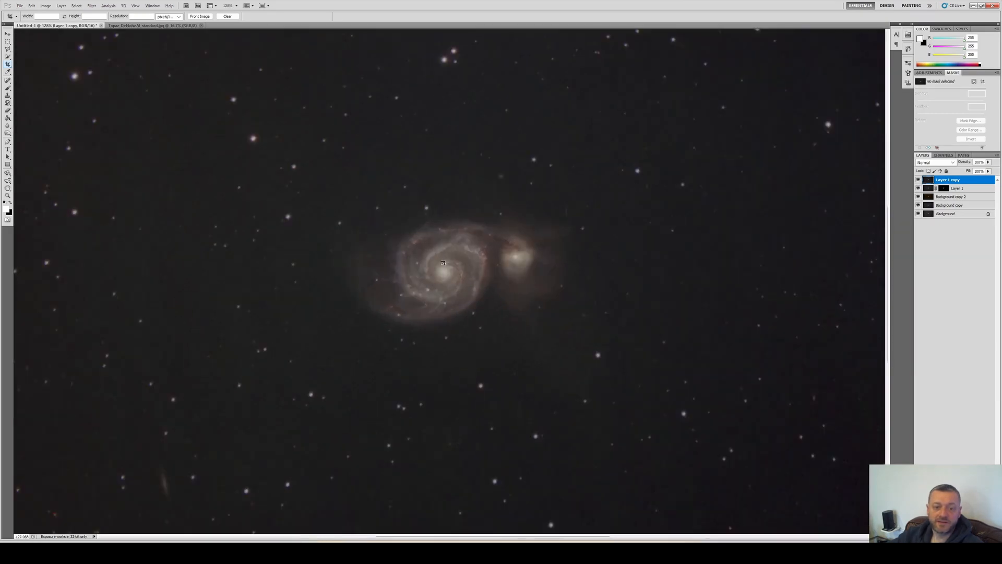
pyautogui.scroll(-3, 445, 242)
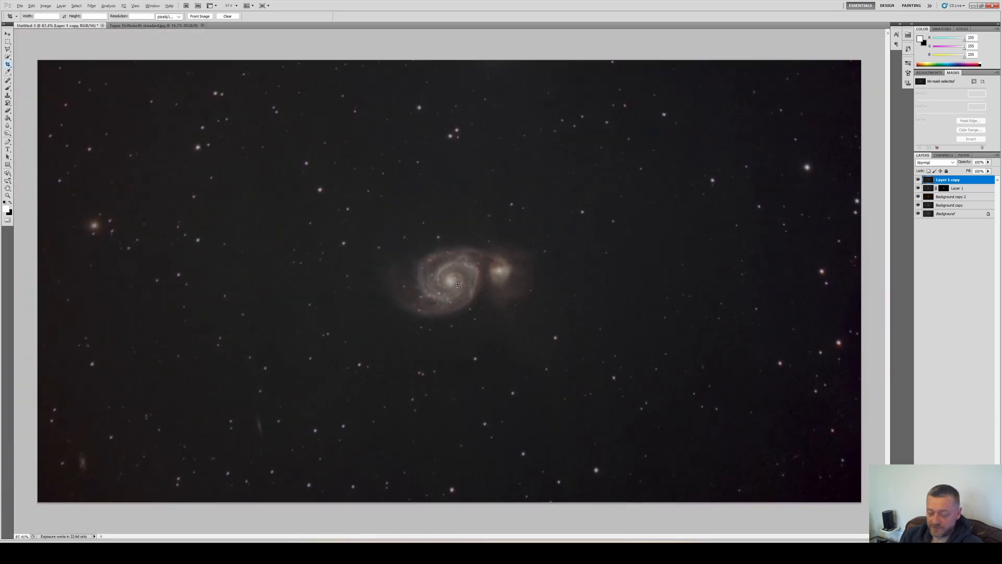
pyautogui.hotkey('alt', 'i')
pyautogui.press('j')
pyautogui.press('Down')
pyautogui.press('Down')
pyautogui.press('Down')
pyautogui.press('Down')
pyautogui.press('Return')
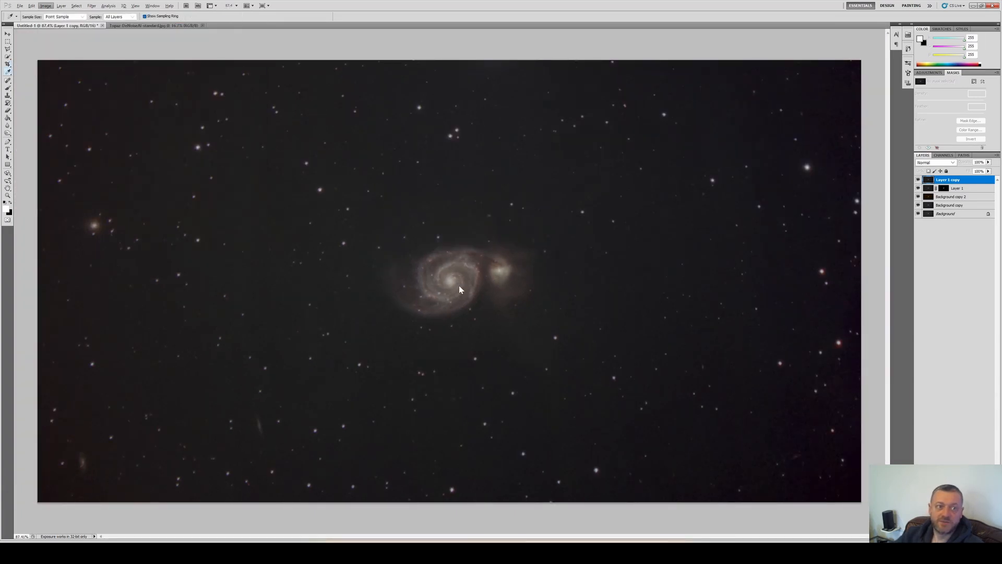
pyautogui.moveTo(783, 70); pyautogui.dragTo(737, 95)
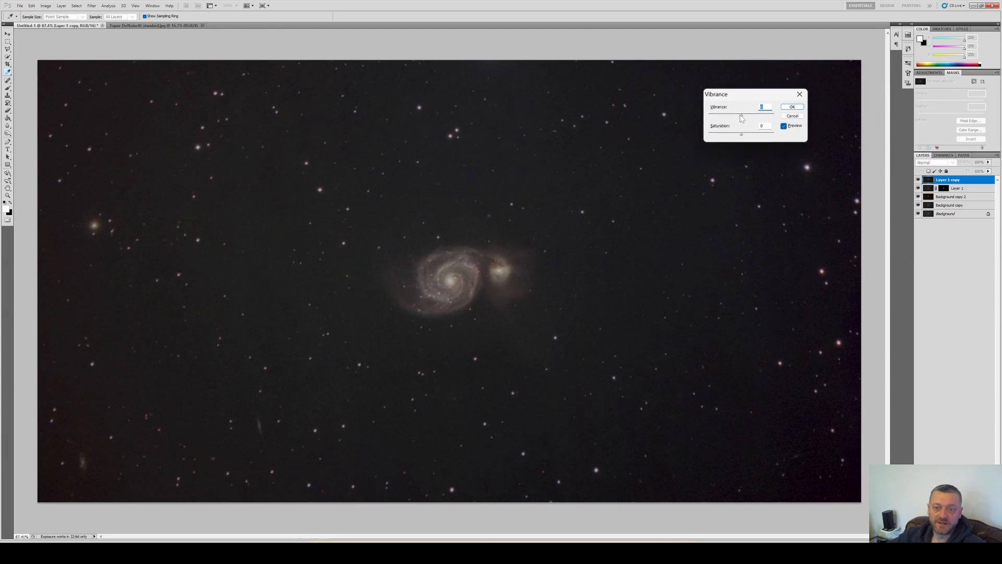
pyautogui.moveTo(742, 118); pyautogui.dragTo(764, 119)
pyautogui.moveTo(741, 136); pyautogui.dragTo(788, 139)
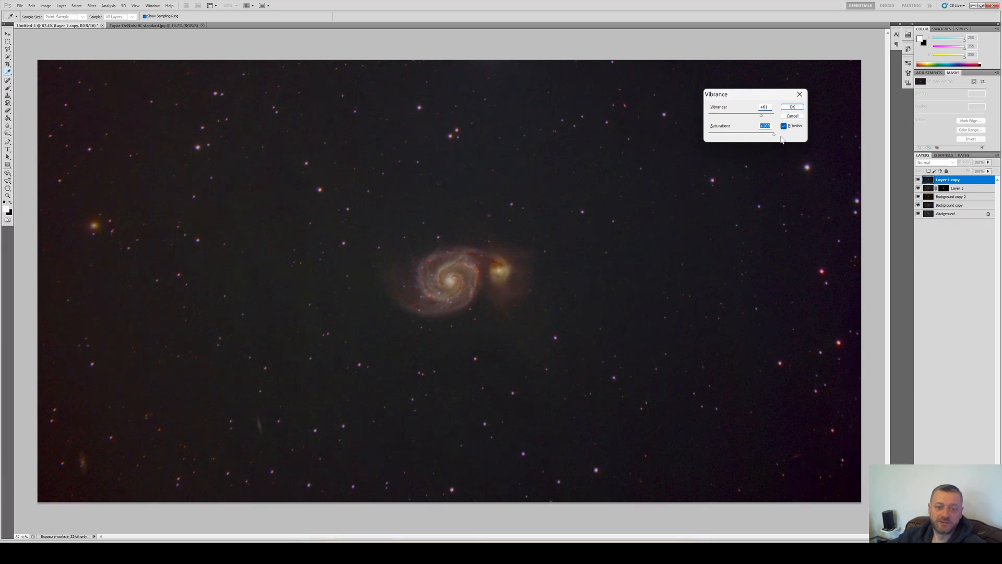
pyautogui.moveTo(774, 135); pyautogui.dragTo(755, 136)
pyautogui.moveTo(754, 136); pyautogui.dragTo(756, 135)
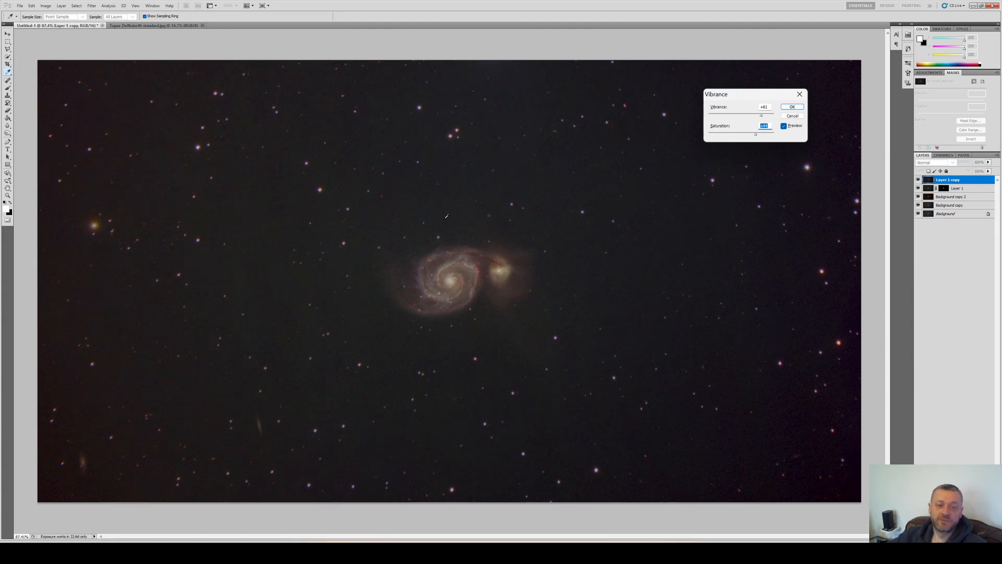
pyautogui.press('Return')
# Duplicate the top layer
pyautogui.rightClick(948, 180)
pyautogui.click(935, 225)
pyautogui.press('Return')
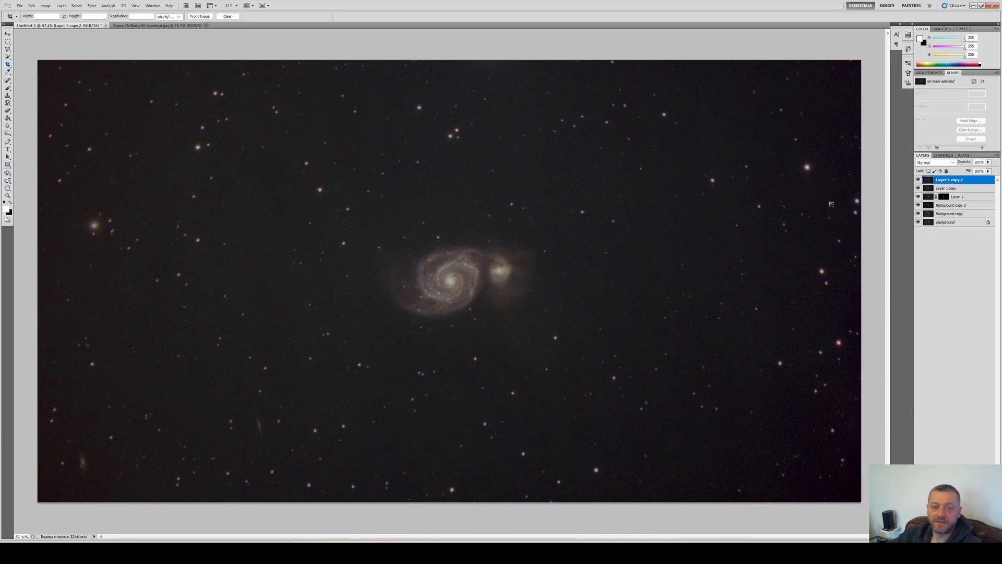
# Raise the Saturation of the duplicated layer with Vibrance
pyautogui.hotkey('alt', 'i')
pyautogui.press('j')
pyautogui.press('v')
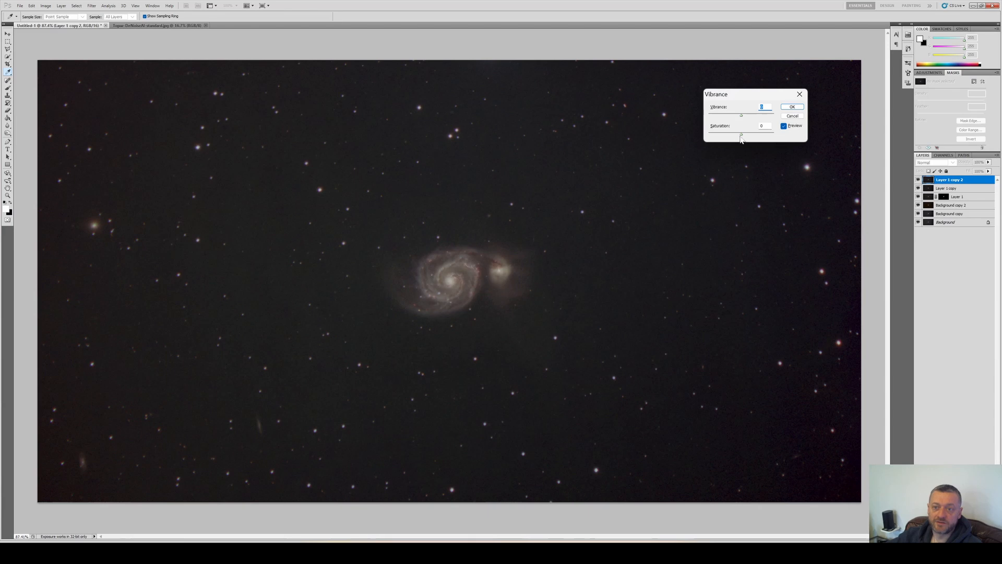
pyautogui.moveTo(741, 134); pyautogui.dragTo(753, 135)
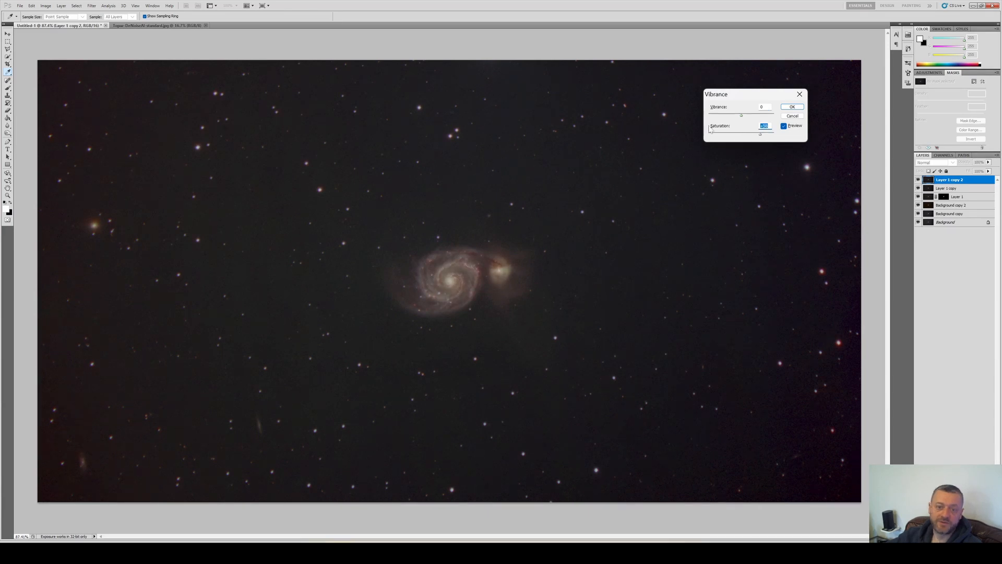
pyautogui.click(792, 107)
# Compare the saturated copy against the layer below by toggling its visibility at several zoom levels
pyautogui.click(918, 180)
pyautogui.click(919, 179)
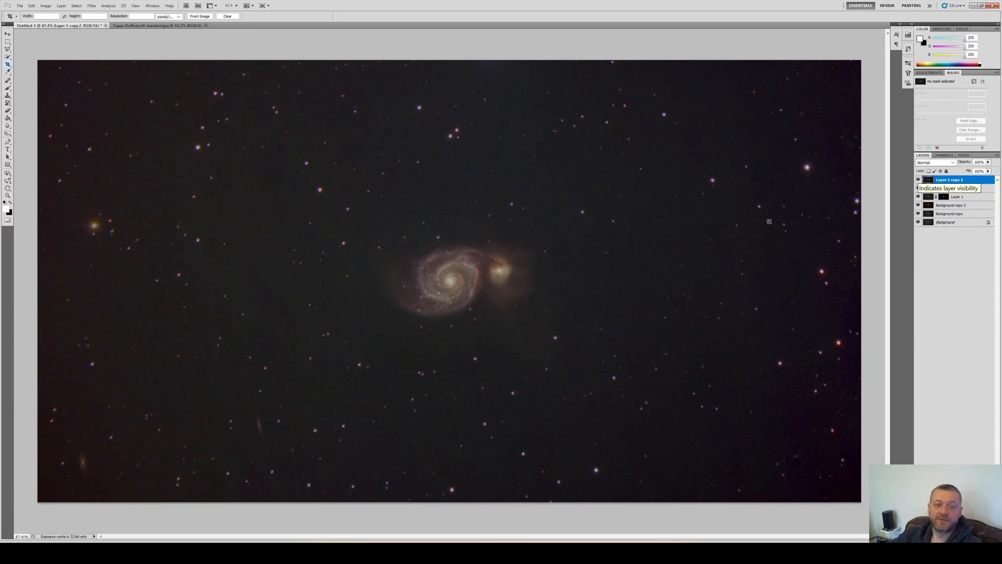
pyautogui.moveTo(367, 218); pyautogui.dragTo(604, 339)
pyautogui.press('Escape')
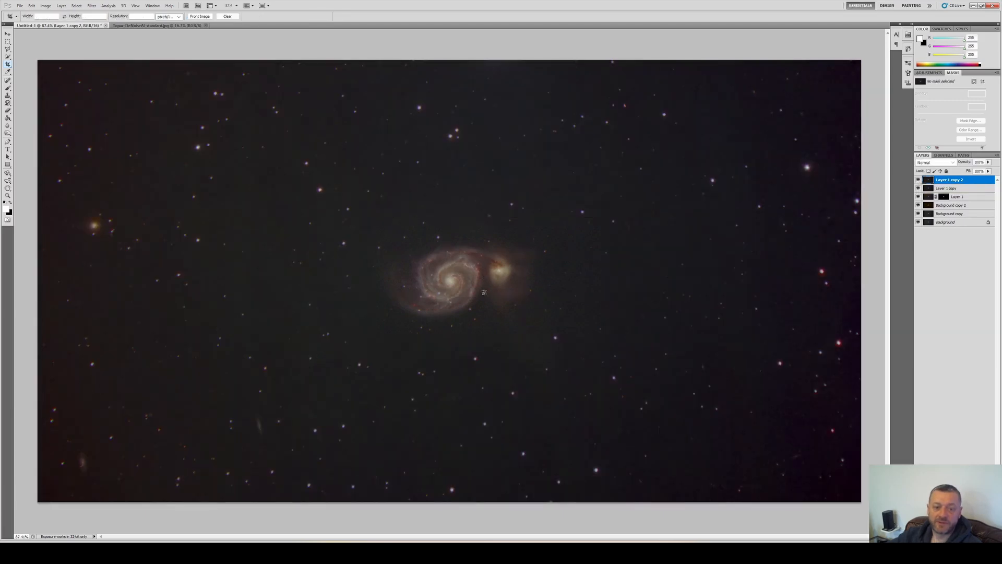
pyautogui.scroll(8, 408, 285)
pyautogui.click(918, 180)
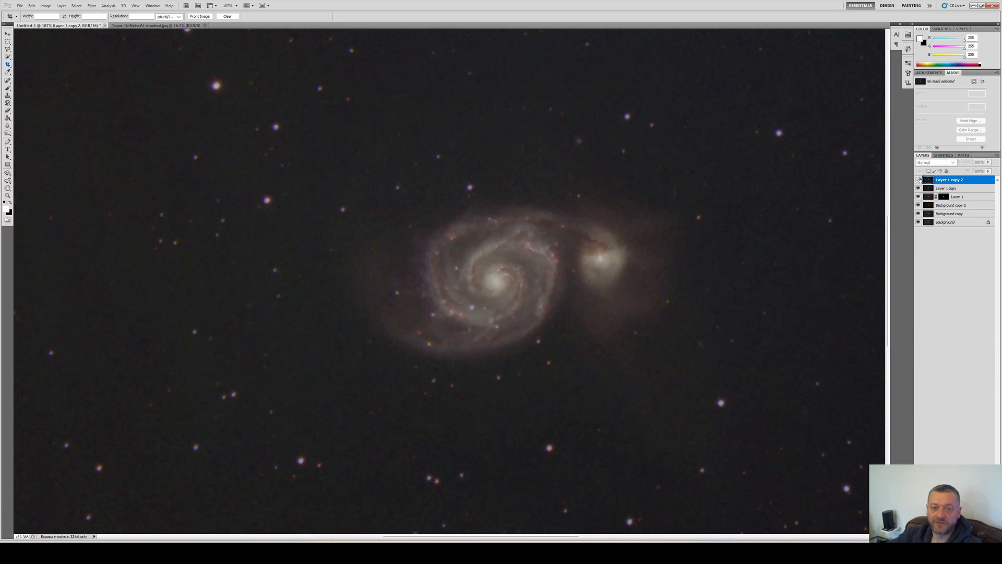
pyautogui.click(918, 179)
pyautogui.scroll(-7, 856, 180)
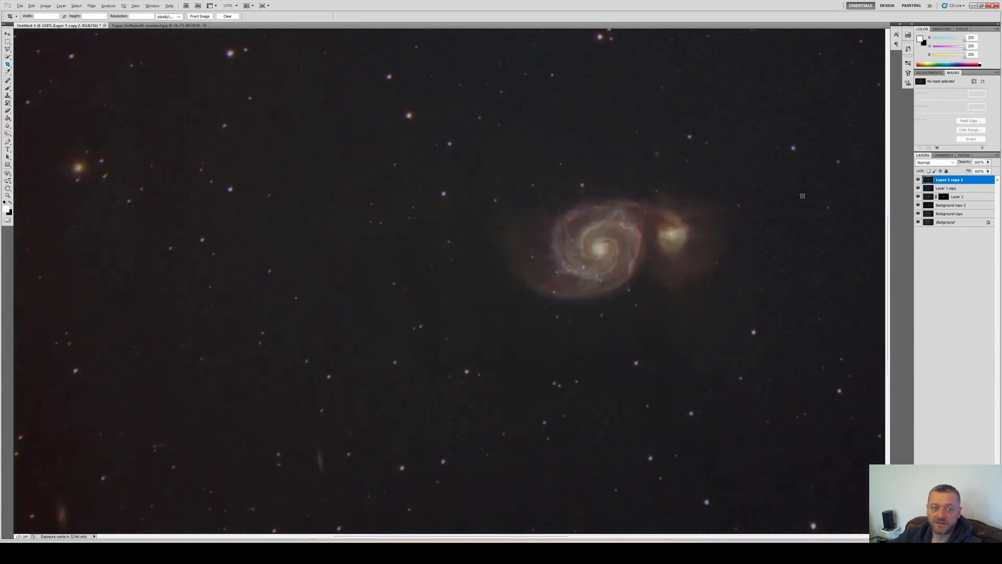
pyautogui.scroll(2, 359, 107)
pyautogui.scroll(6, 355, 106)
pyautogui.scroll(4, 354, 106)
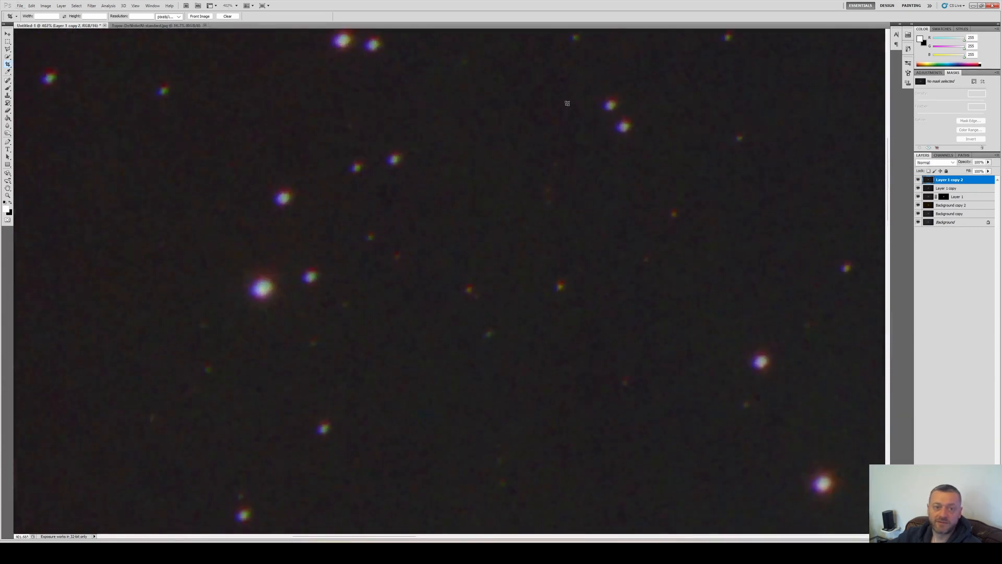
pyautogui.click(918, 180)
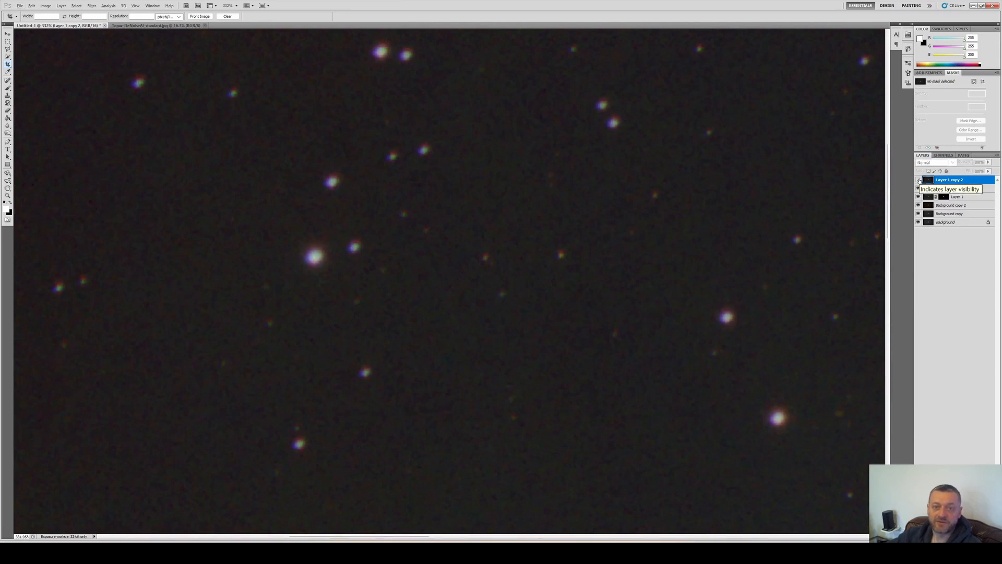
pyautogui.click(918, 180)
pyautogui.click(918, 179)
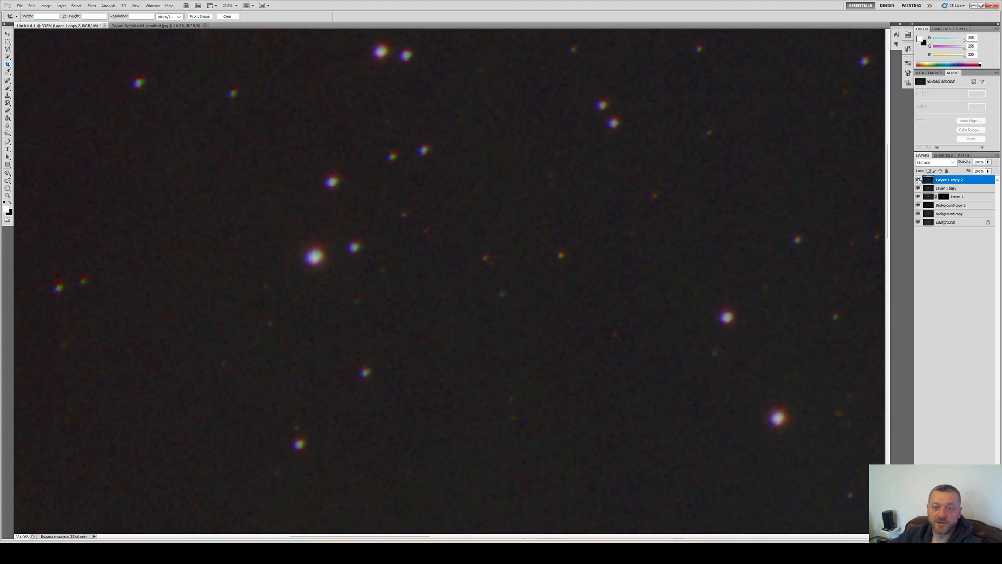
# Add a layer mask to the saturated top layer and fill the mask with black
pyautogui.scroll(-6, 771, 175)
pyautogui.scroll(2, 777, 180)
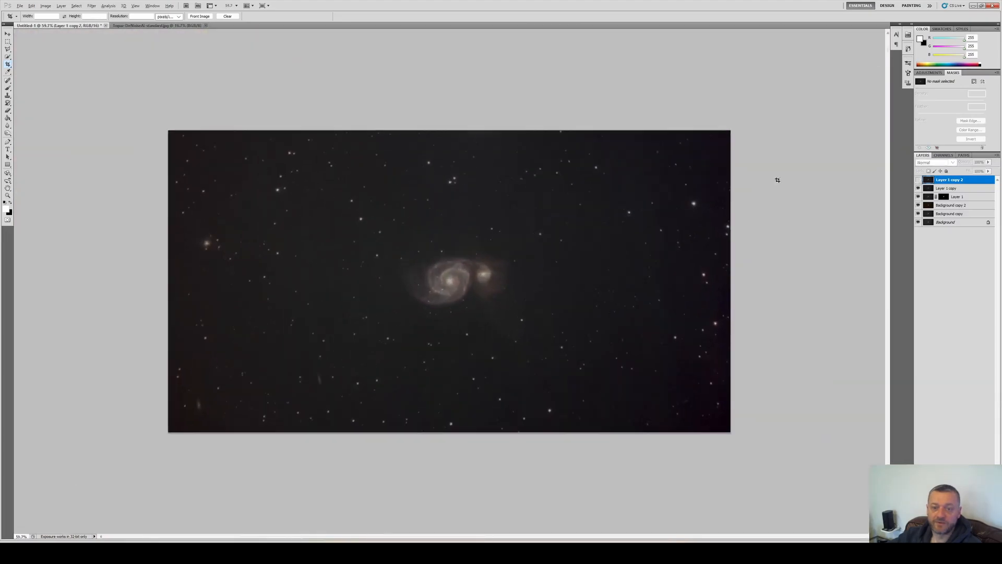
pyautogui.click(918, 179)
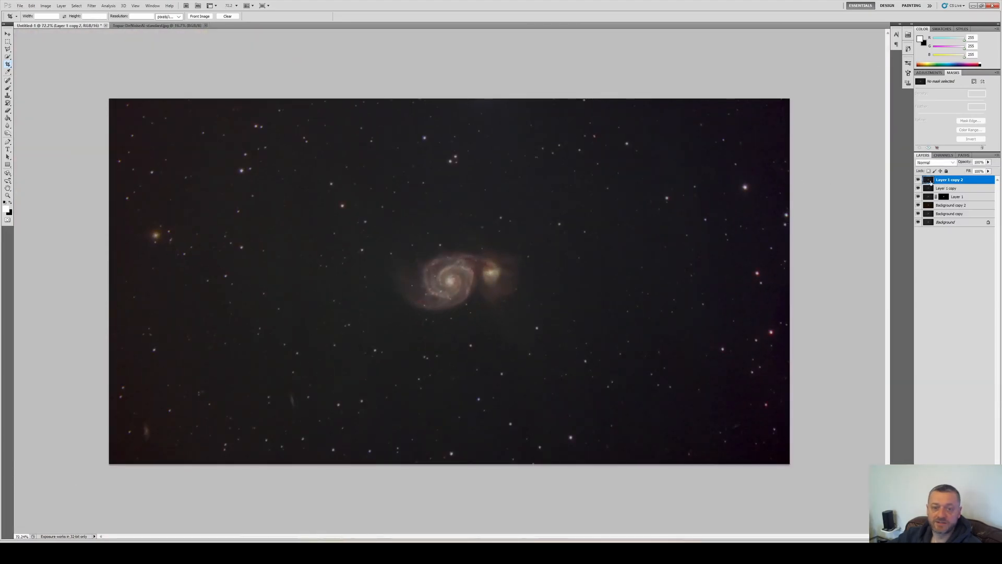
pyautogui.click(944, 537)
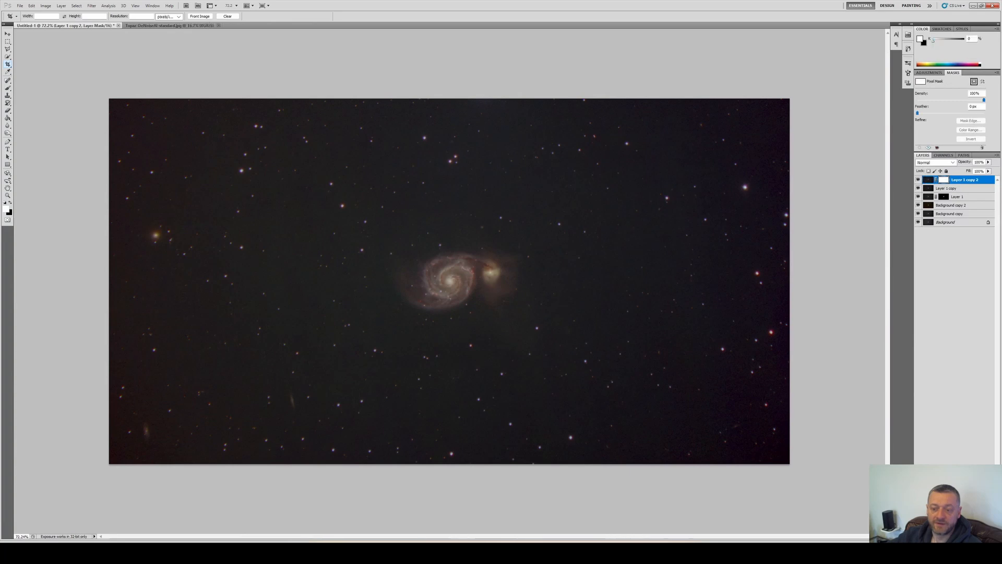
pyautogui.press('g')
pyautogui.click(473, 263)
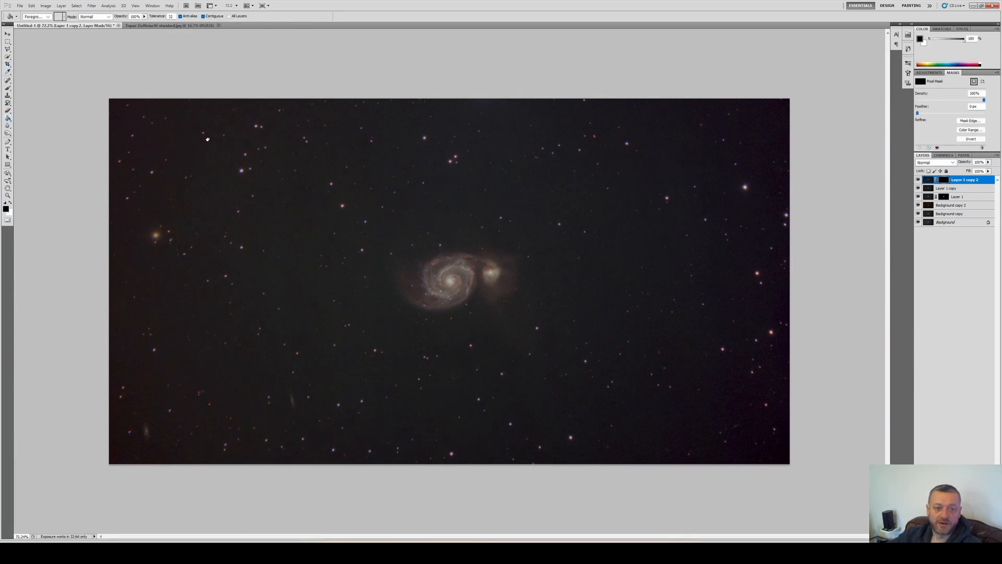
# Paint the galaxy back into the mask with a white brush at 31% opacity
pyautogui.press('b')
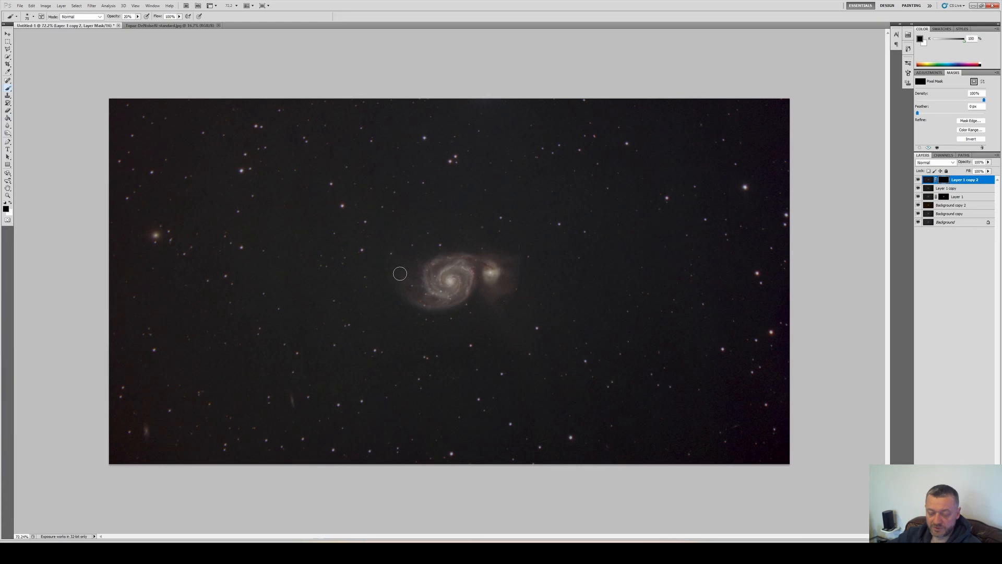
pyautogui.press('x')
pyautogui.click(27, 18)
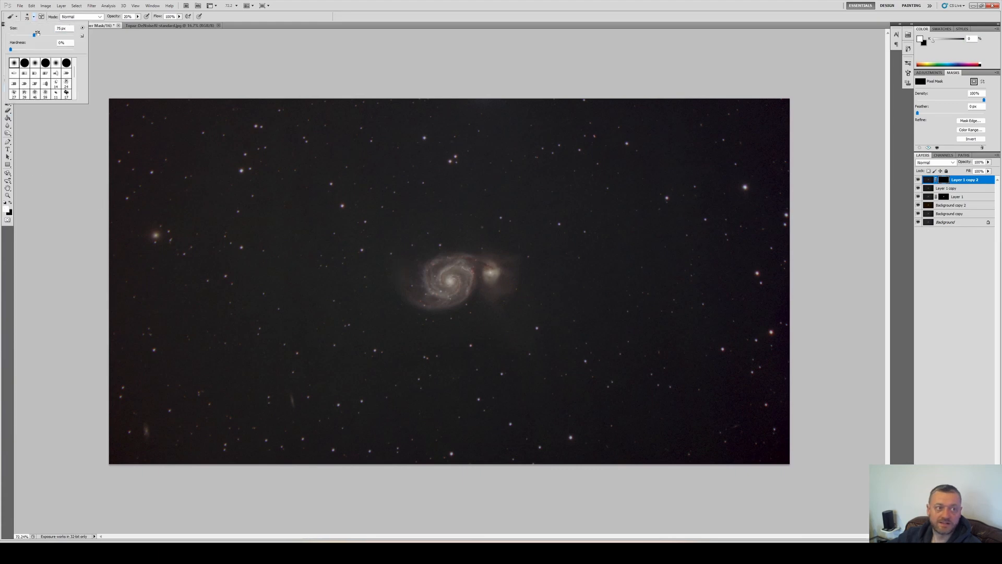
pyautogui.moveTo(38, 36); pyautogui.dragTo(38, 36)
pyautogui.click(138, 17)
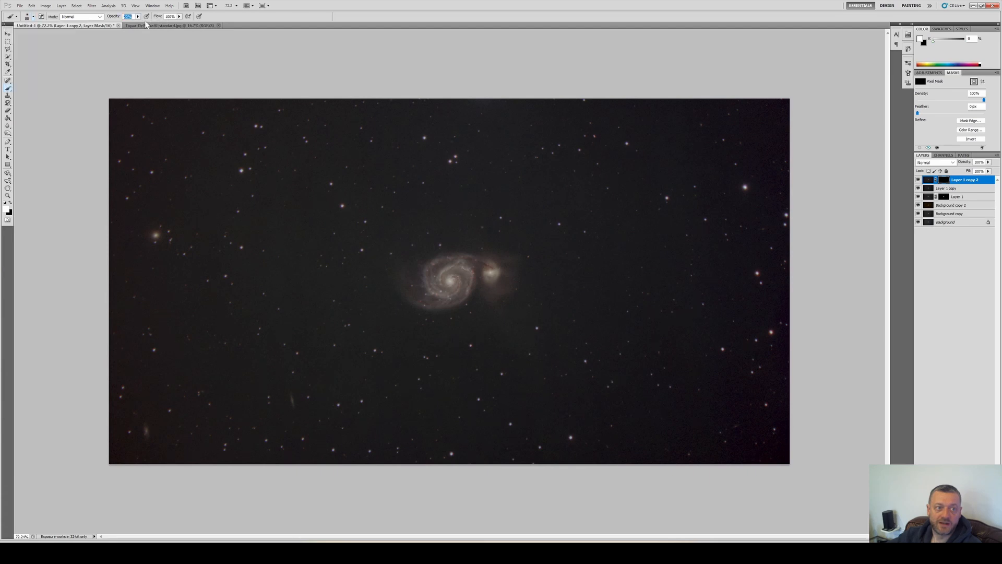
pyautogui.click(149, 23)
pyautogui.scroll(5, 450, 273)
pyautogui.moveTo(406, 288)
pyautogui.mouseDown()
pyautogui.moveTo(493, 303)
pyautogui.moveTo(438, 290)
pyautogui.moveTo(494, 285)
pyautogui.moveTo(456, 256)
pyautogui.moveTo(494, 239)
pyautogui.moveTo(547, 242)
pyautogui.moveTo(566, 279)
pyautogui.moveTo(577, 255)
pyautogui.moveTo(573, 267)
pyautogui.moveTo(512, 248)
pyautogui.moveTo(464, 320)
pyautogui.moveTo(443, 274)
pyautogui.moveTo(460, 294)
pyautogui.moveTo(440, 340)
pyautogui.moveTo(387, 352)
pyautogui.moveTo(438, 359)
pyautogui.moveTo(372, 354)
pyautogui.moveTo(329, 315)
pyautogui.moveTo(362, 348)
pyautogui.moveTo(436, 336)
pyautogui.moveTo(394, 274)
pyautogui.moveTo(464, 271)
pyautogui.moveTo(441, 300)
pyautogui.moveTo(469, 310)
pyautogui.moveTo(471, 259)
pyautogui.mouseUp()
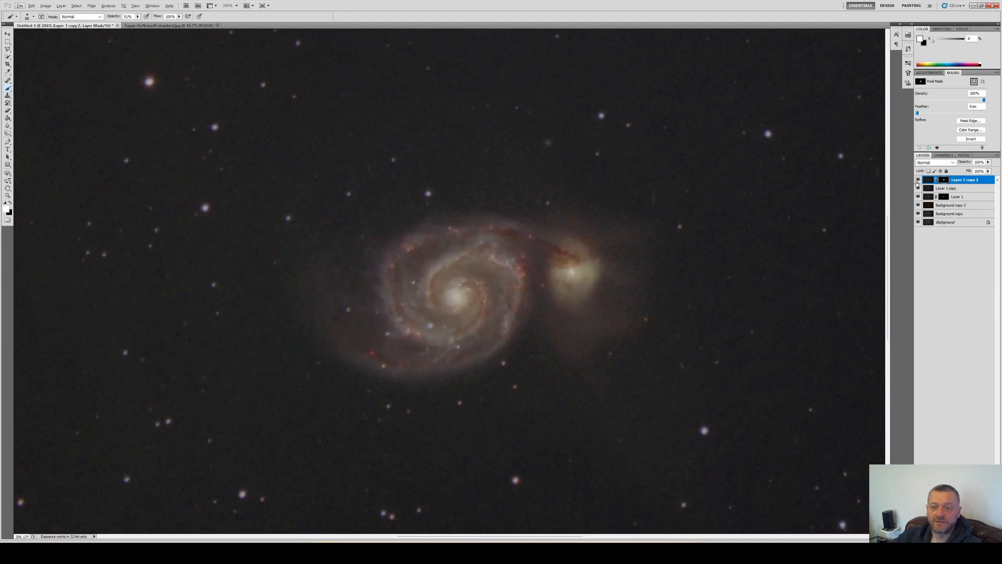
# Compare the masked layer with the layers below by toggling its visibility
pyautogui.click(919, 179)
pyautogui.click(918, 179)
pyautogui.click(919, 180)
pyautogui.click(919, 180)
pyautogui.scroll(-5, 878, 182)
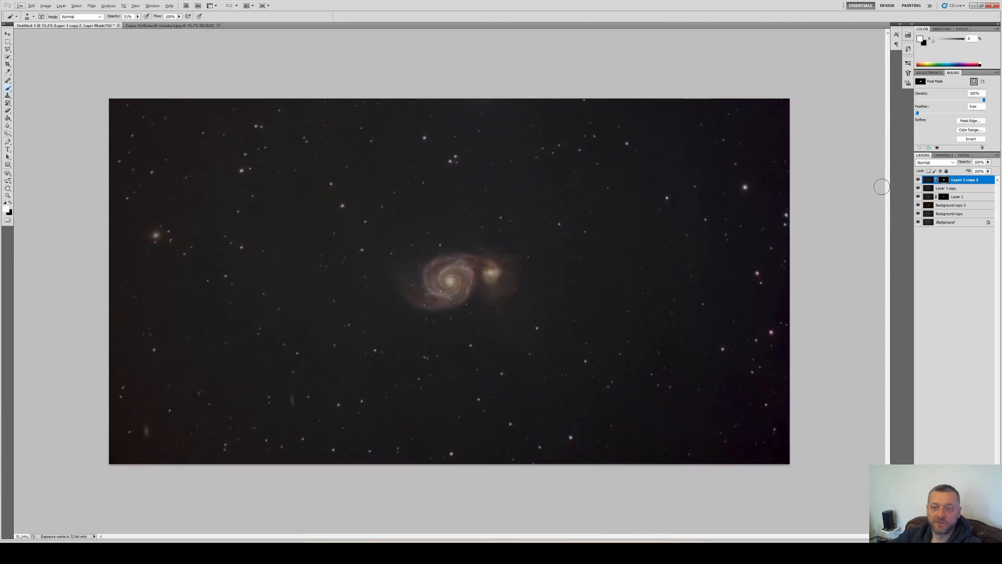
# Select all layers and merge them into one
pyautogui.keyDown('shift'); pyautogui.click(952, 224); pyautogui.keyUp('shift')
pyautogui.rightClick(953, 214)
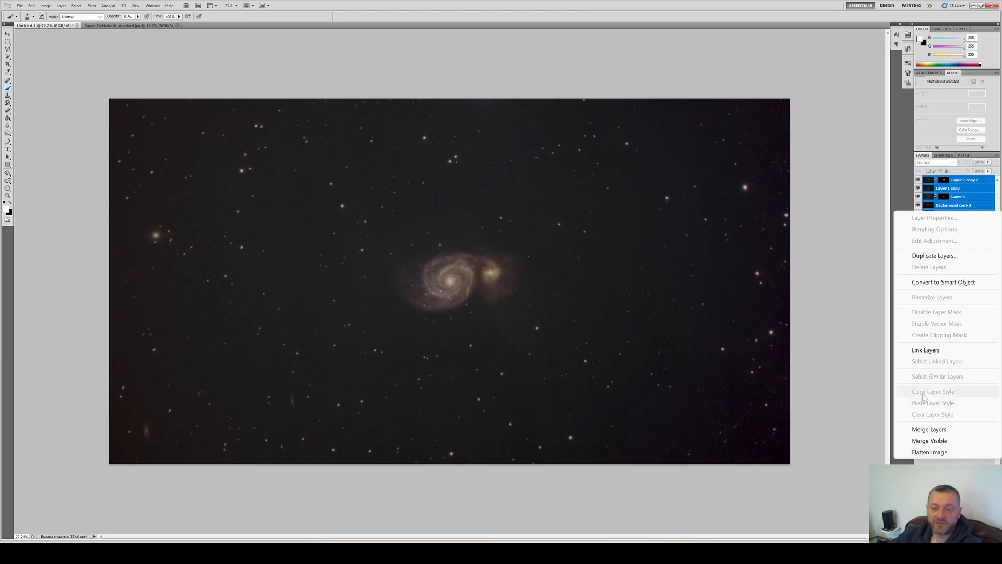
pyautogui.click(921, 430)
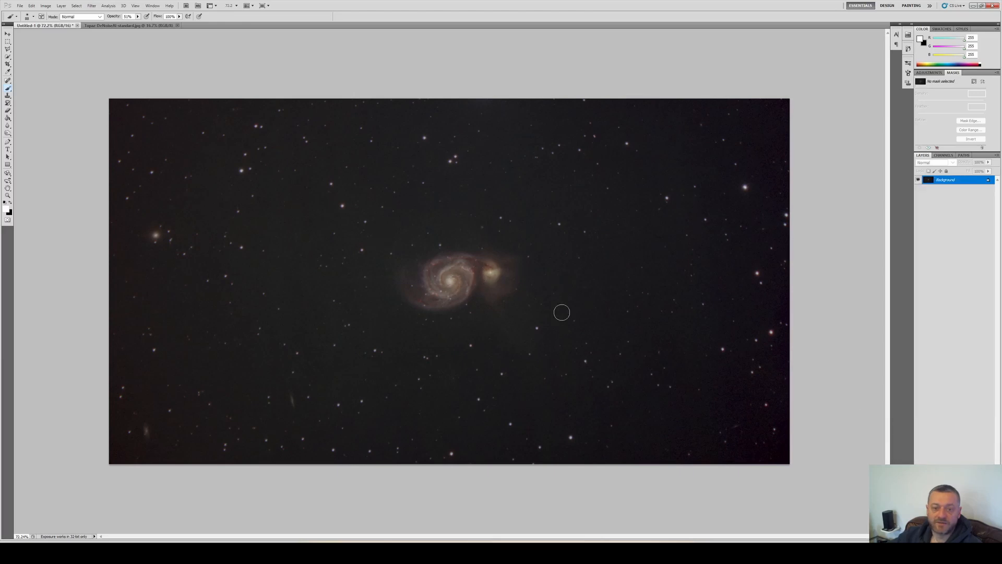
pyautogui.scroll(3, 680, 239)
pyautogui.scroll(-2, 680, 239)
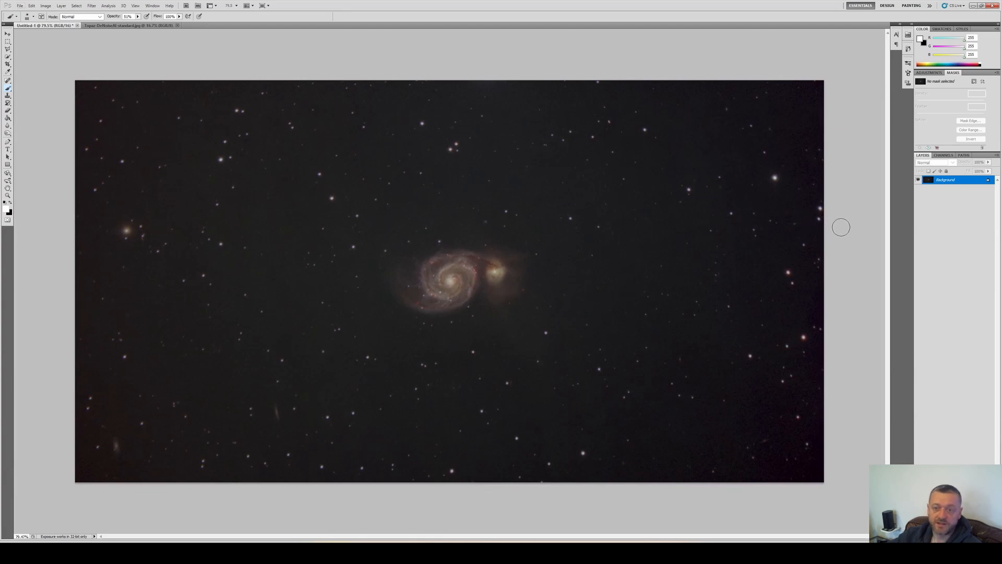
pyautogui.hotkey('ctrl', 'm')
pyautogui.moveTo(770, 200); pyautogui.dragTo(759, 195)
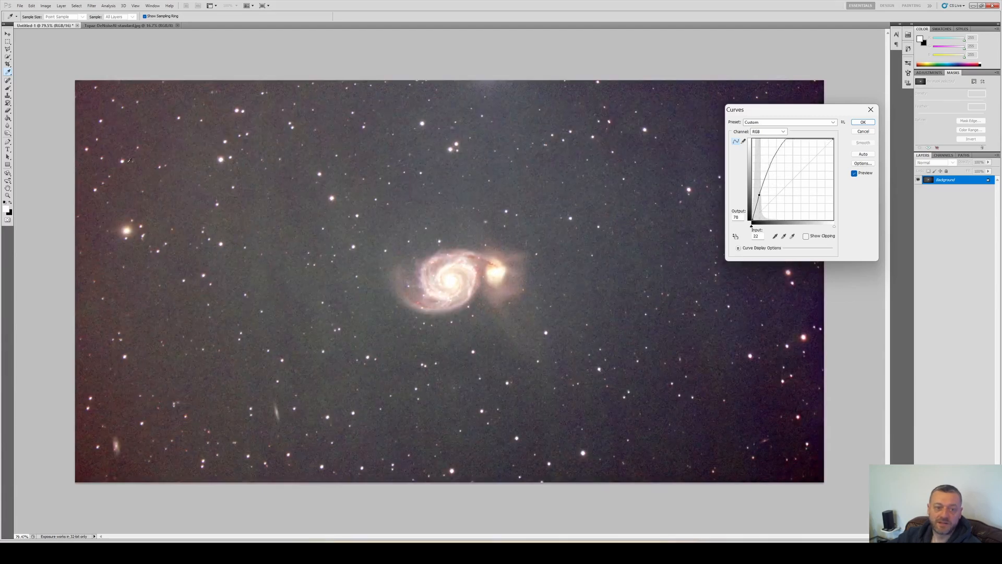
pyautogui.press('Escape')
# Raise the black points of the red, green and blue channels slightly with Levels
pyautogui.press('b')
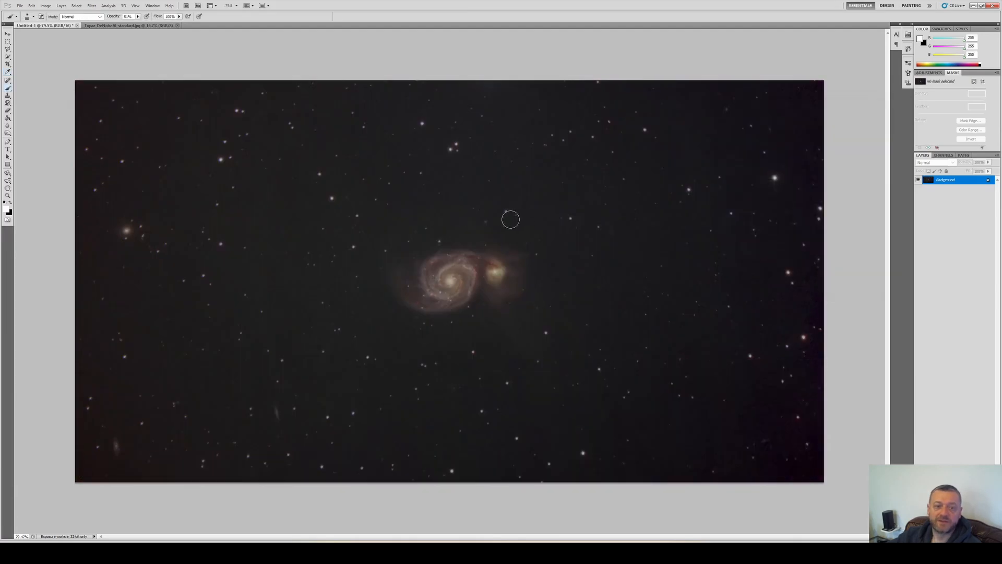
pyautogui.hotkey('ctrl', 'l')
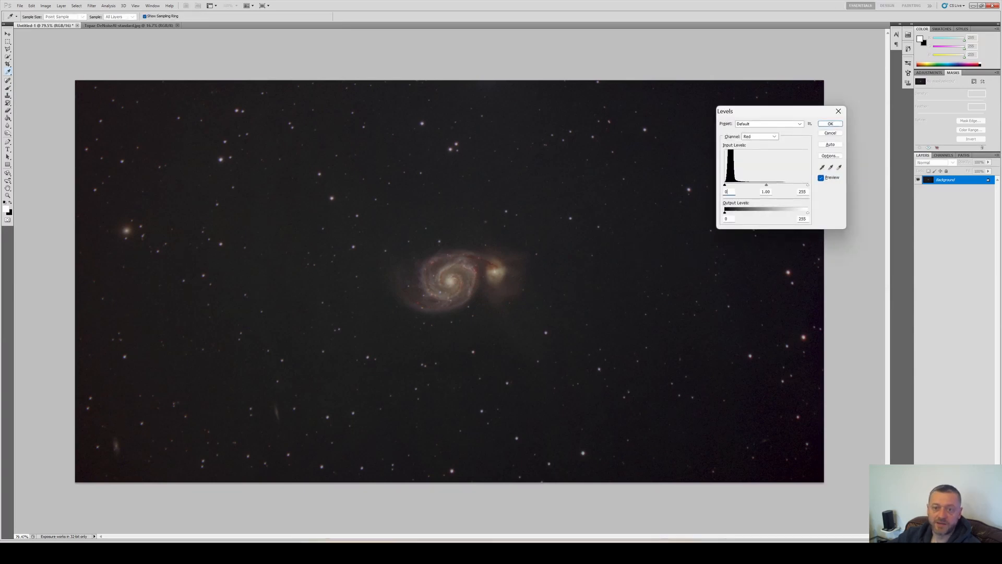
pyautogui.write('0')
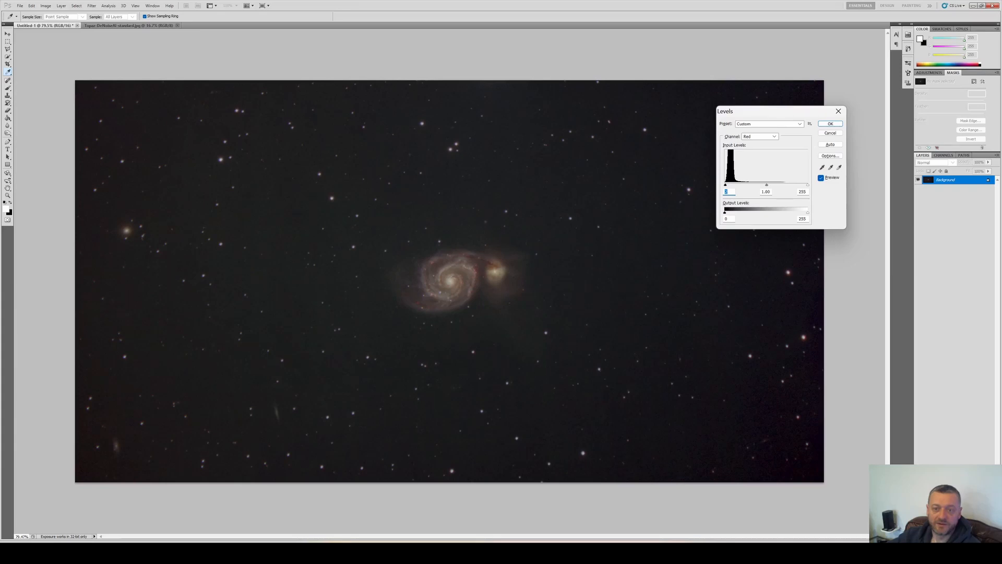
pyautogui.hotkey('alt', '4')
pyautogui.moveTo(725, 185); pyautogui.dragTo(727, 185)
pyautogui.press('alt')
pyautogui.hotkey('alt', '5')
pyautogui.moveTo(729, 185); pyautogui.dragTo(730, 185)
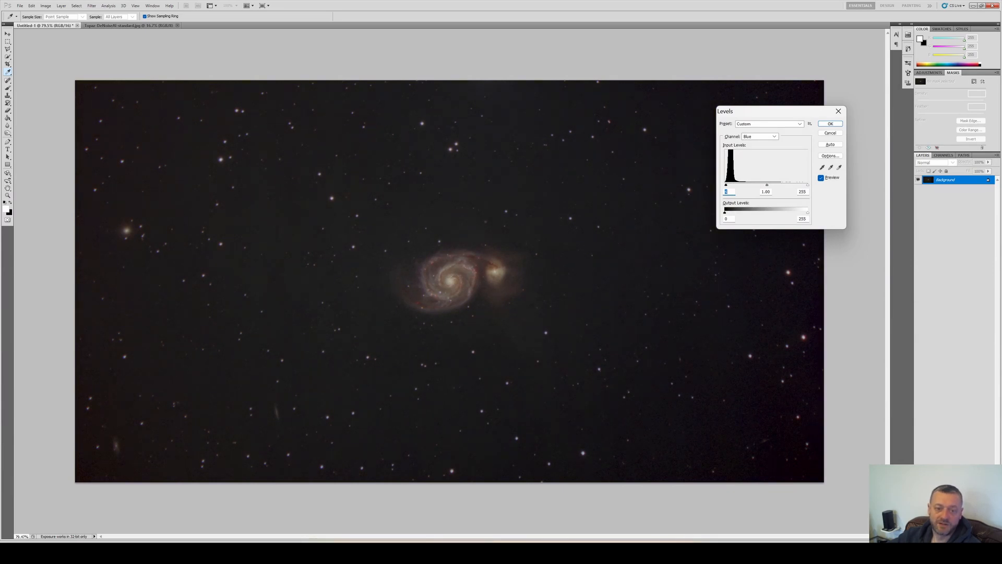
pyautogui.click(827, 125)
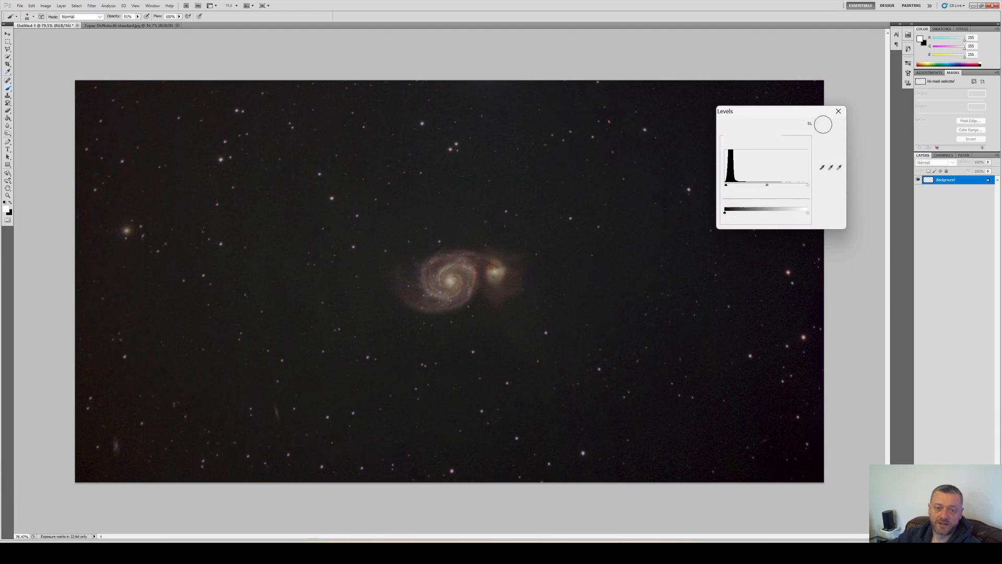
# Pick the Dodge tool and examine the galaxy at several zoom levels
pyautogui.scroll(-2, 631, 358)
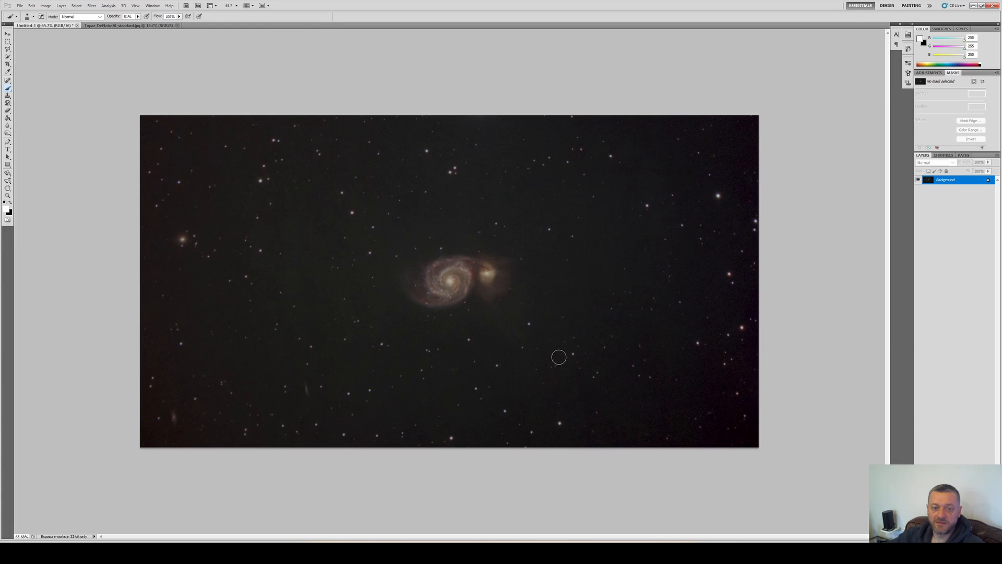
pyautogui.click(7, 141)
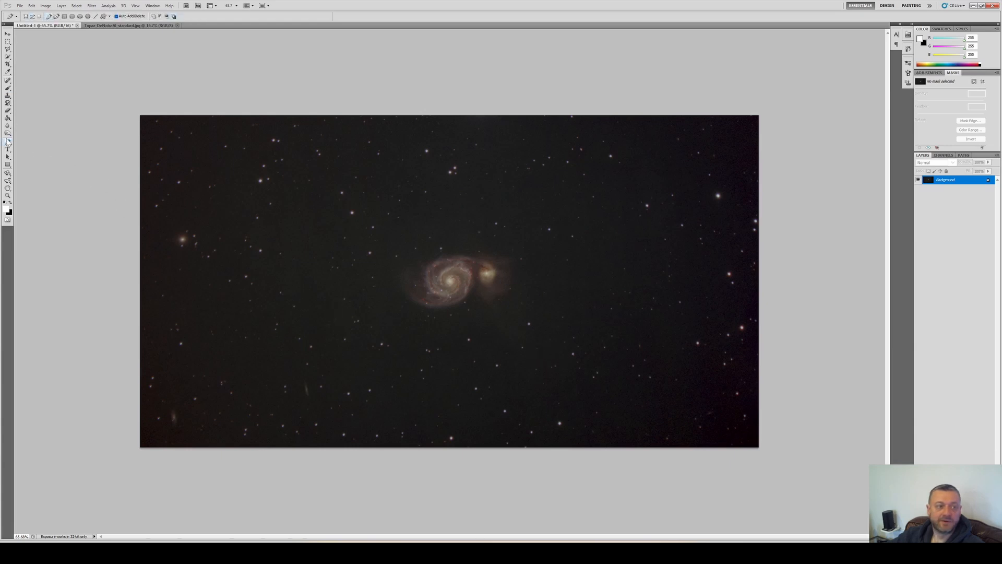
pyautogui.click(7, 133)
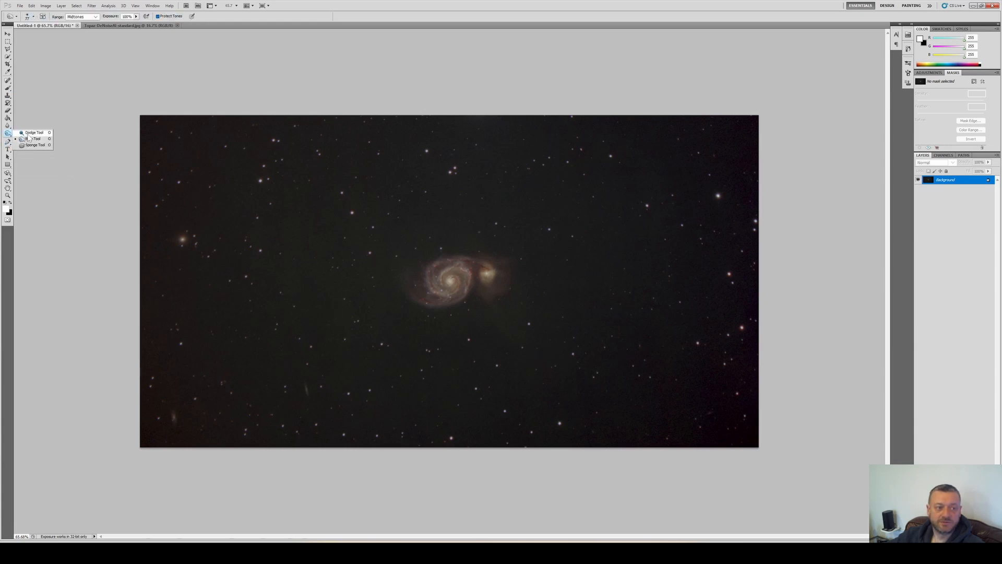
pyautogui.click(32, 132)
pyautogui.click(29, 19)
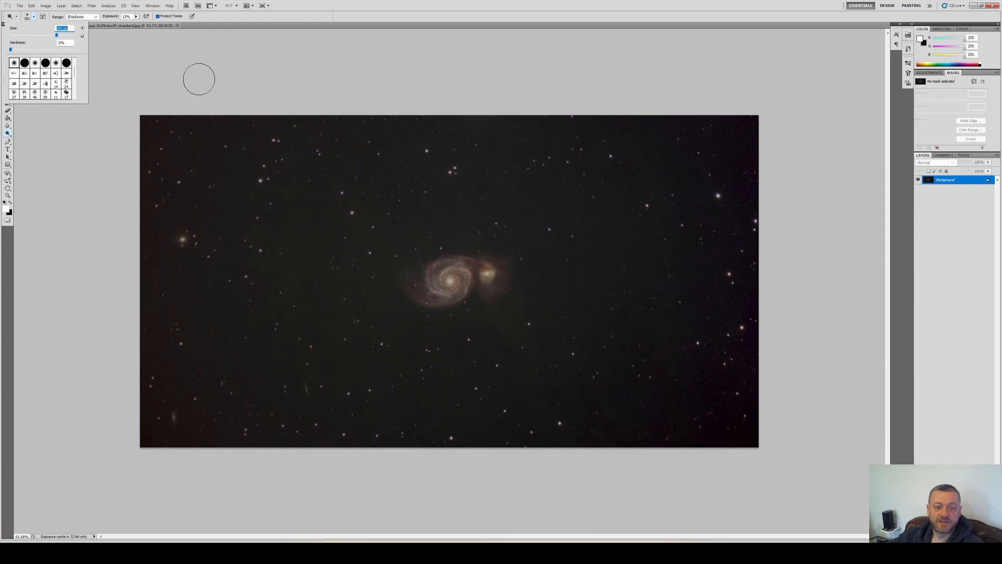
pyautogui.click(197, 78)
pyautogui.scroll(4, 454, 284)
pyautogui.scroll(1, 452, 284)
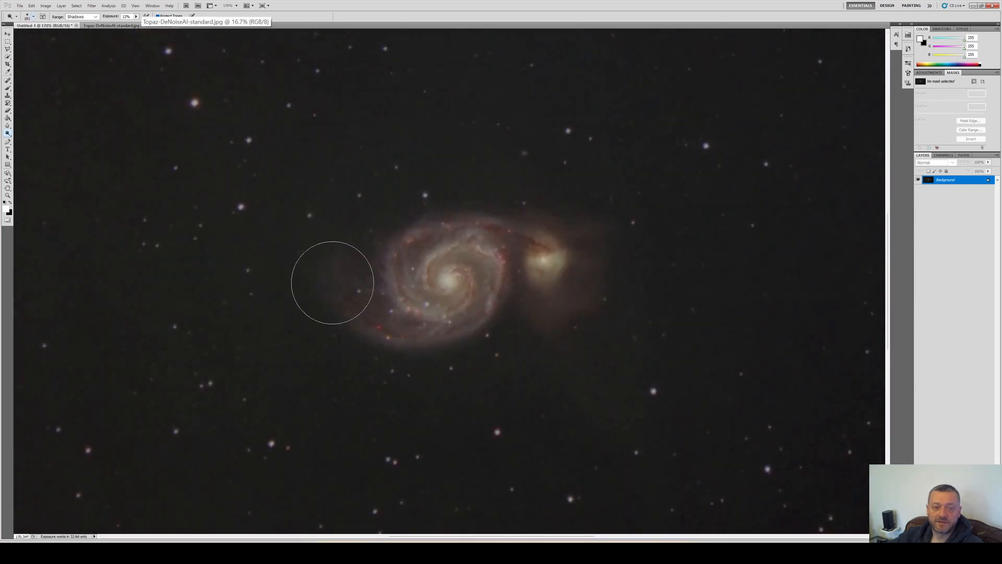
pyautogui.scroll(-4, 582, 290)
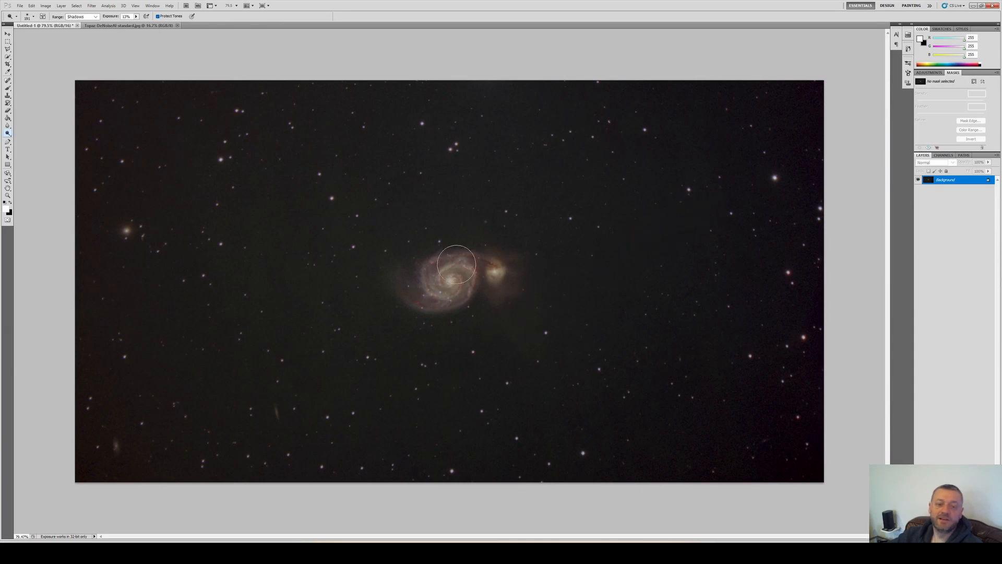
pyautogui.scroll(-1, 524, 317)
pyautogui.scroll(-1, 527, 319)
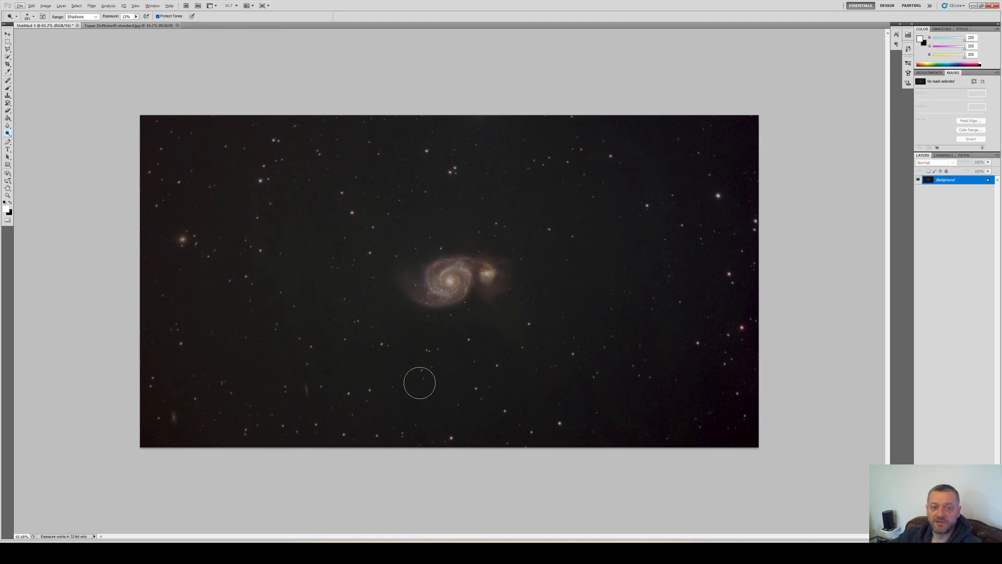
pyautogui.scroll(13, 439, 345)
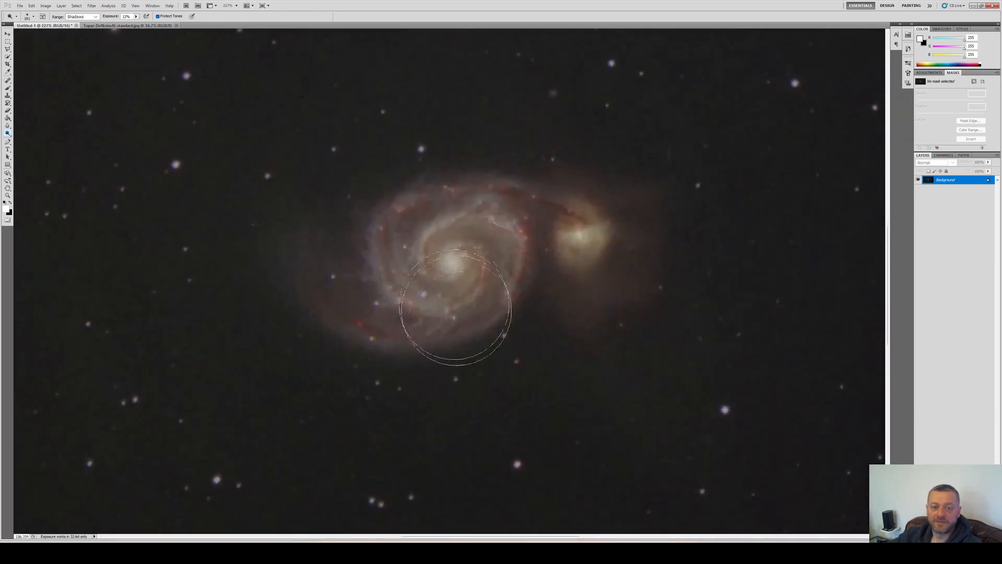
pyautogui.scroll(-11, 481, 420)
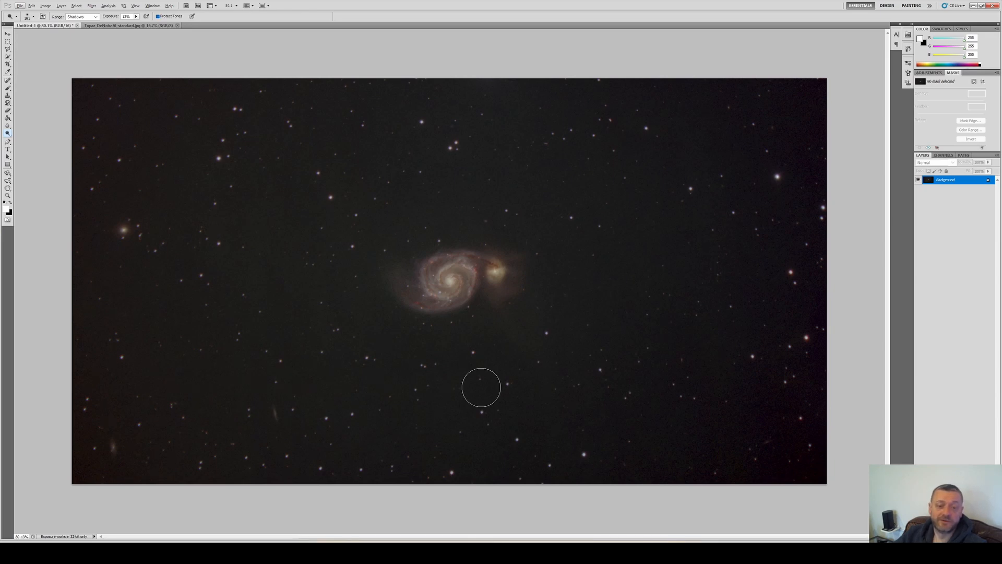
pyautogui.hotkey('alt', 'i')
pyautogui.press('a')
pyautogui.press('s')
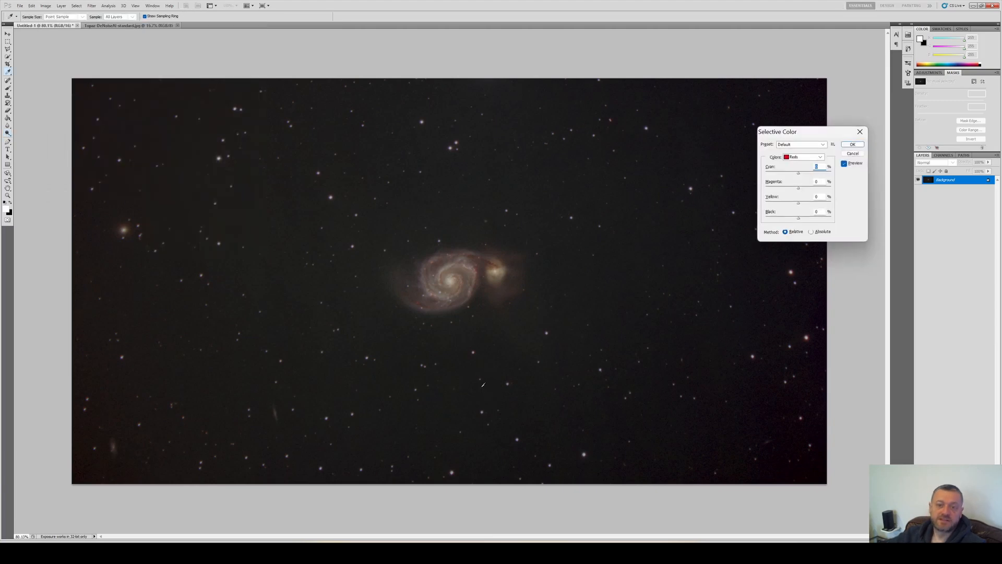
pyautogui.press('Escape')
pyautogui.scroll(7, 439, 286)
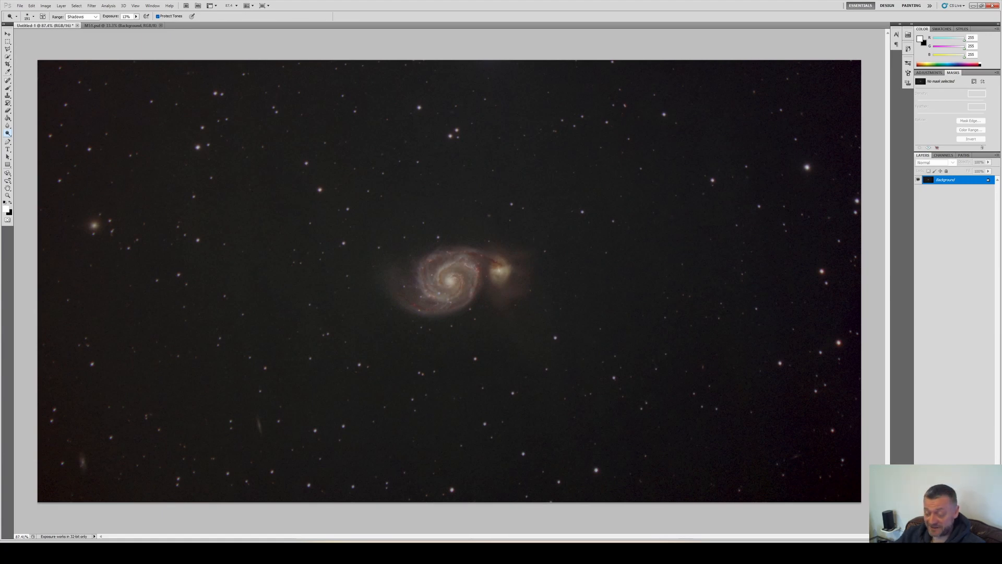
# Apply a Levels adjustment to the image via the green channel
pyautogui.hotkey('ctrl', 'l')
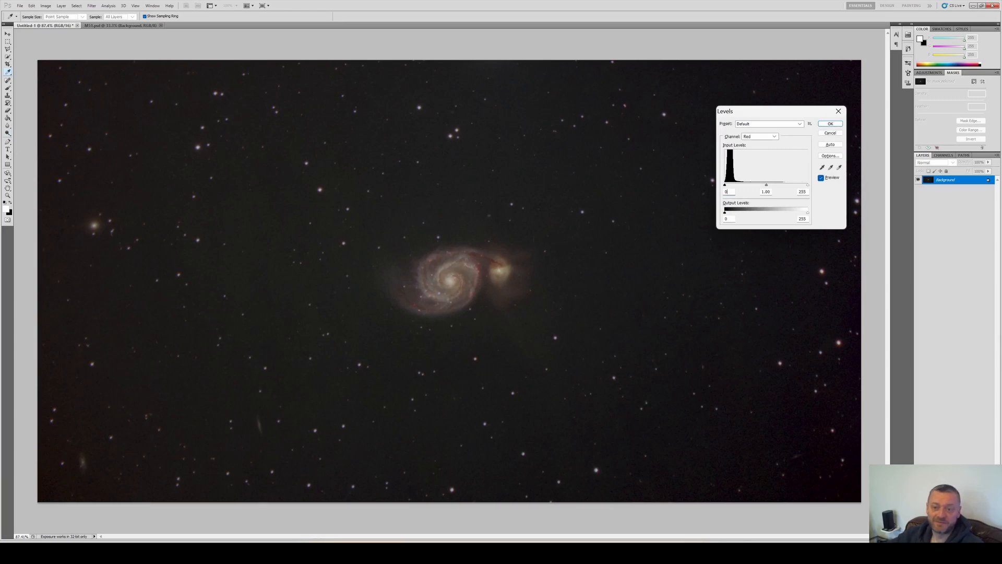
pyautogui.hotkey('alt', '4')
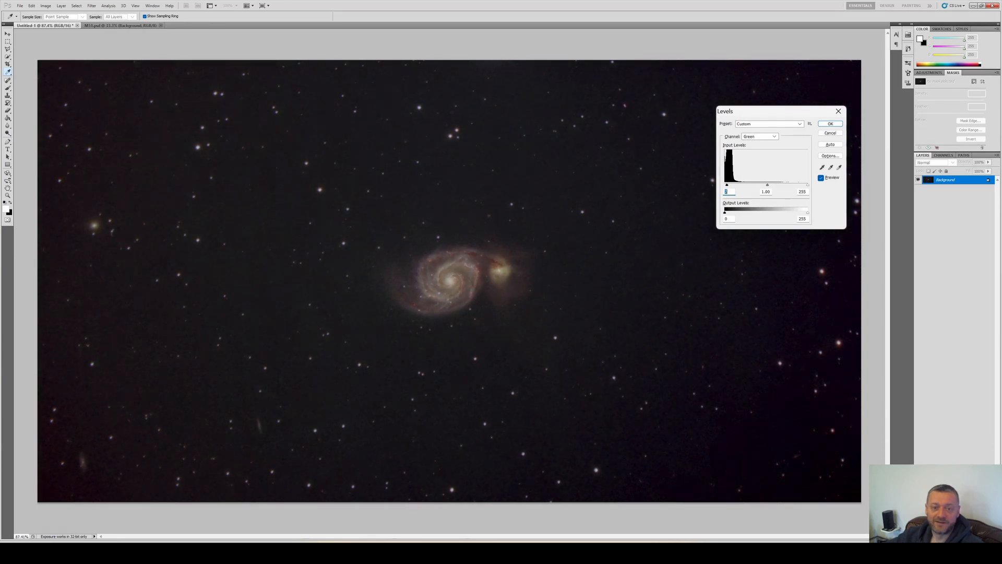
pyautogui.press('Return')
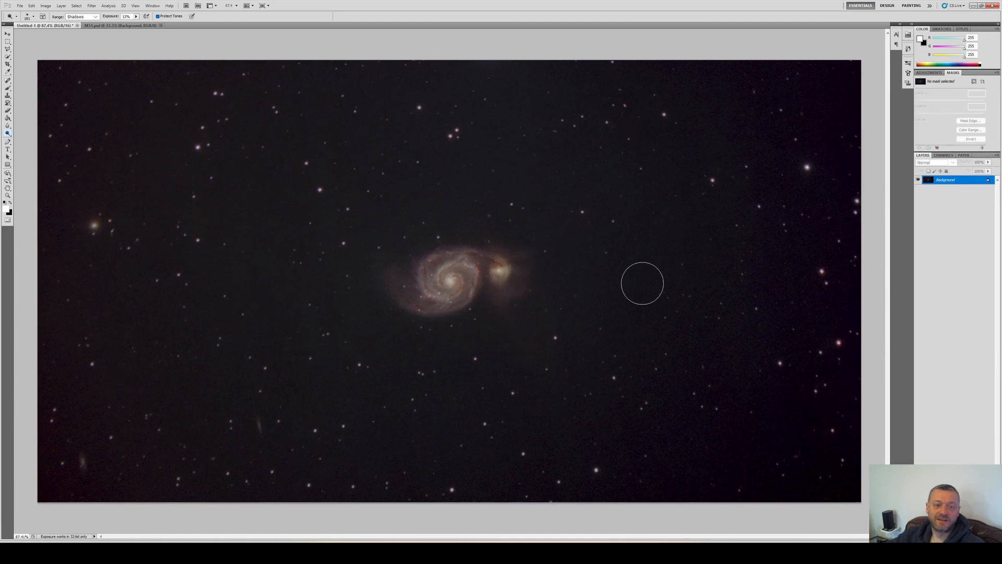
# Select the dark sky background with Color Range, lowering the fuzziness
pyautogui.hotkey('alt', 's')
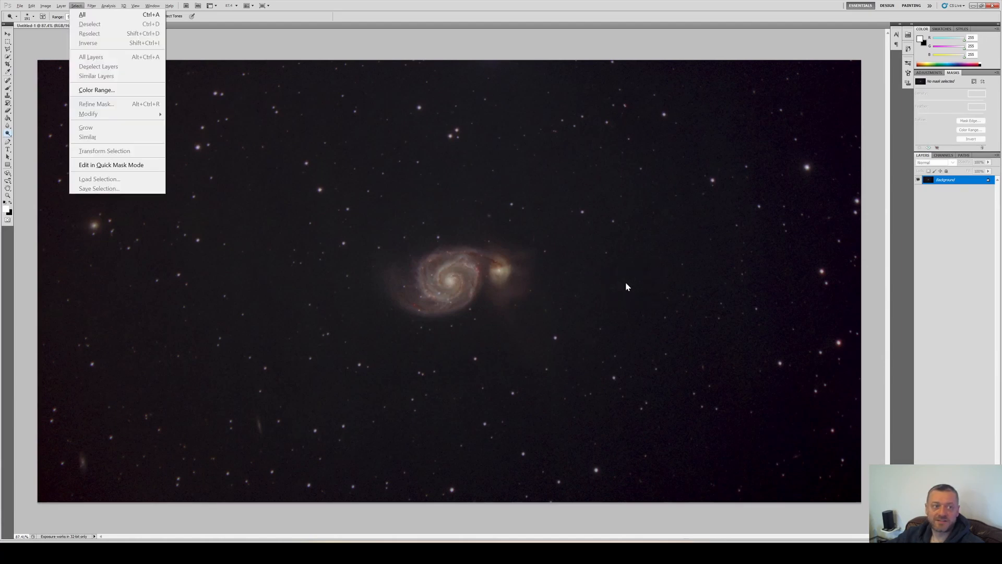
pyautogui.click(97, 90)
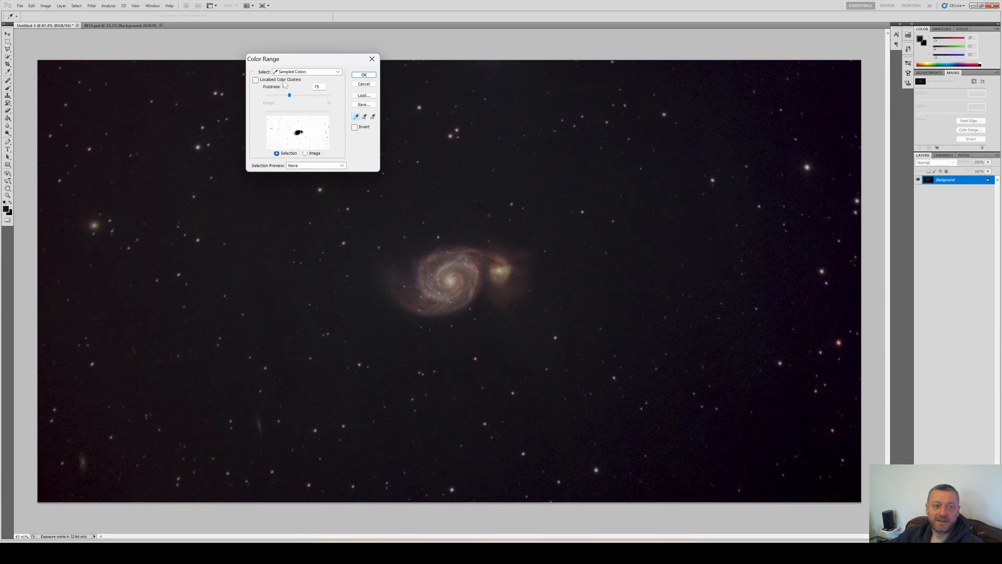
pyautogui.moveTo(289, 99); pyautogui.dragTo(273, 113)
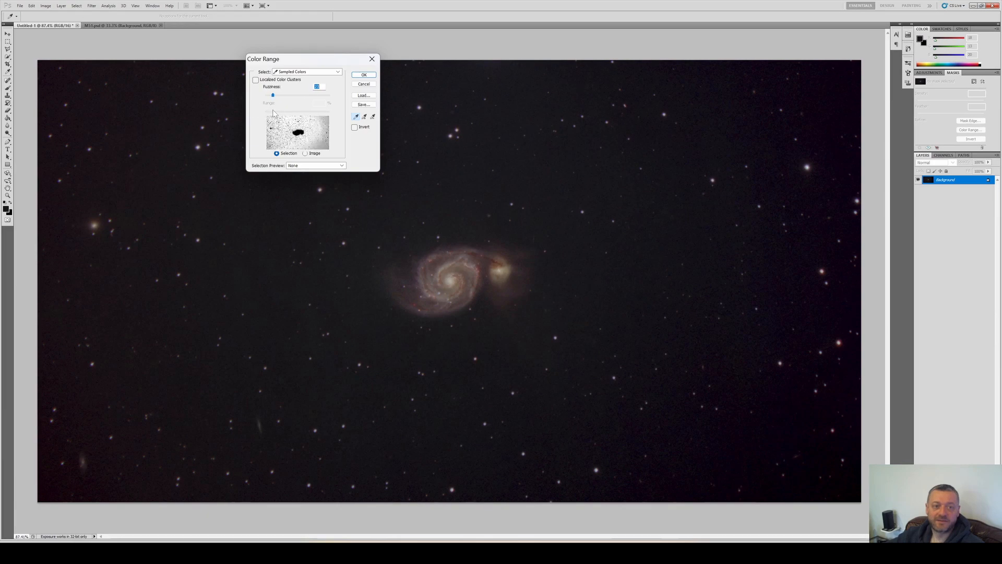
pyautogui.click(363, 75)
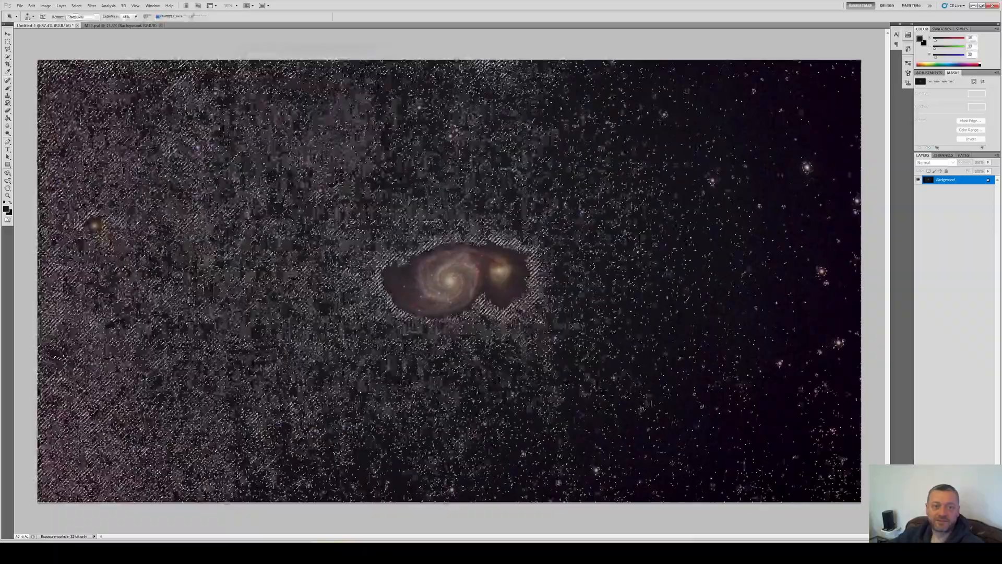
# Hide the selection edges so the image is visible under the selection
pyautogui.hotkey('alt', 'v')
pyautogui.press('h')
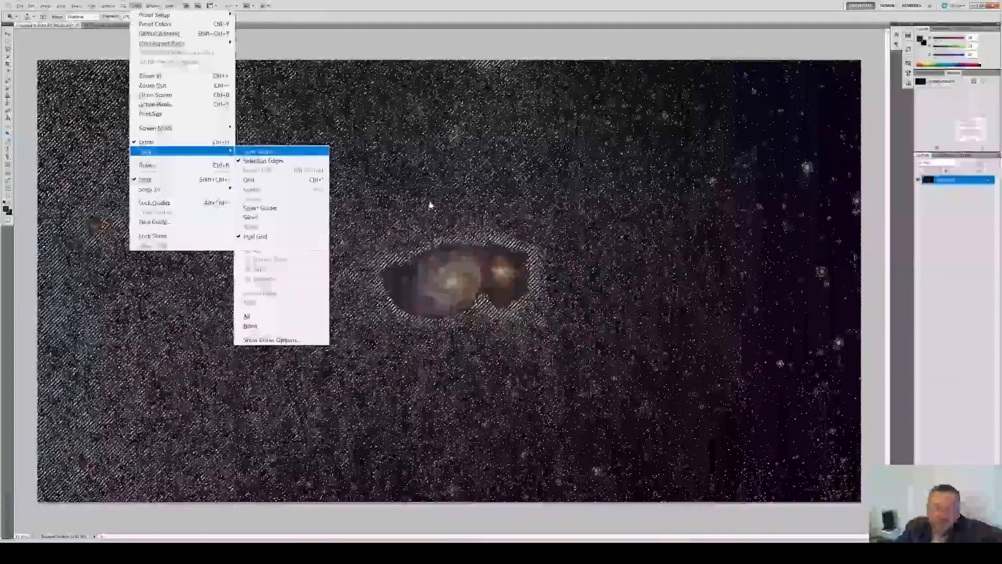
pyautogui.press('Down')
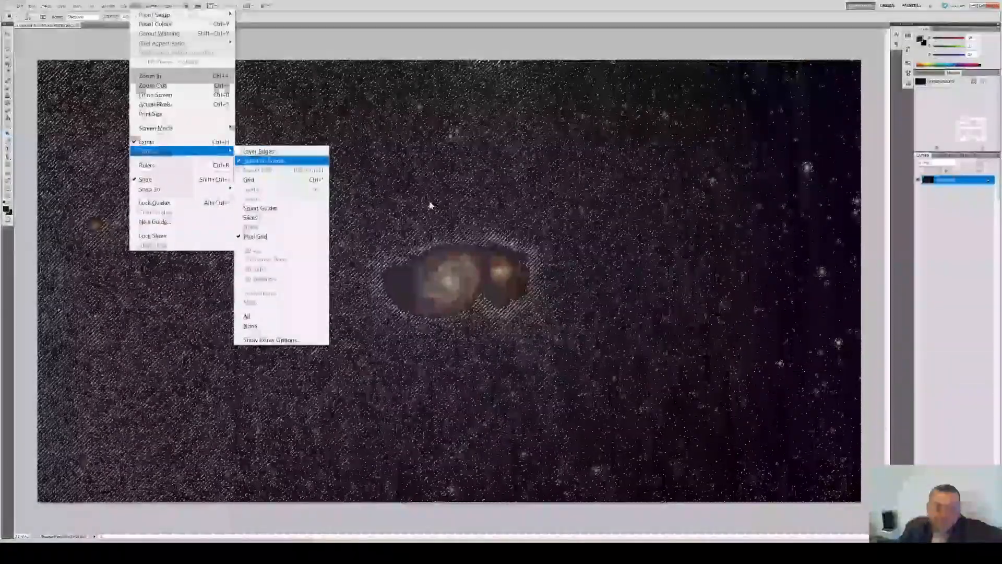
pyautogui.press('Return')
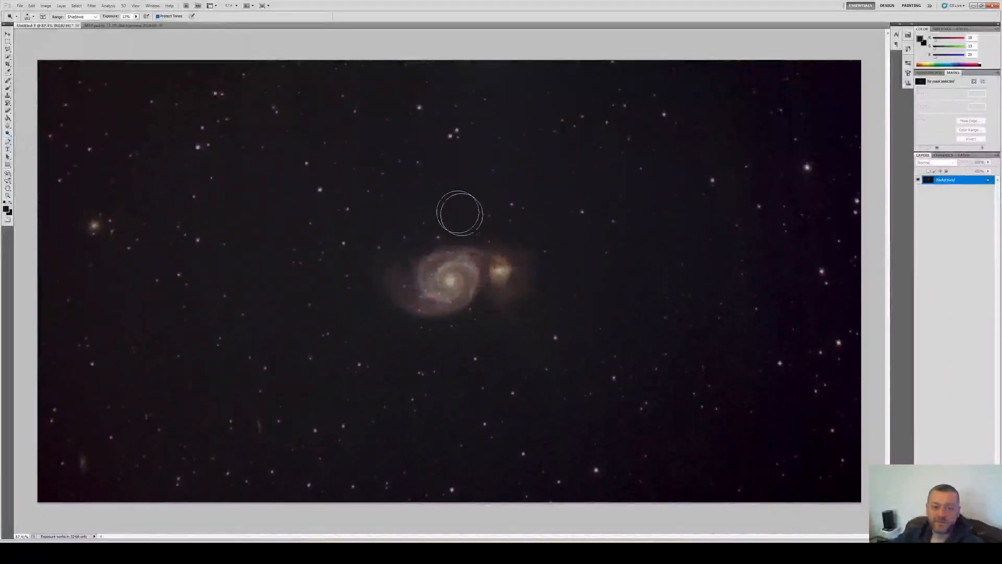
# Apply a Curves adjustment to the selected background
pyautogui.scroll(3, 488, 188)
pyautogui.scroll(1, 471, 167)
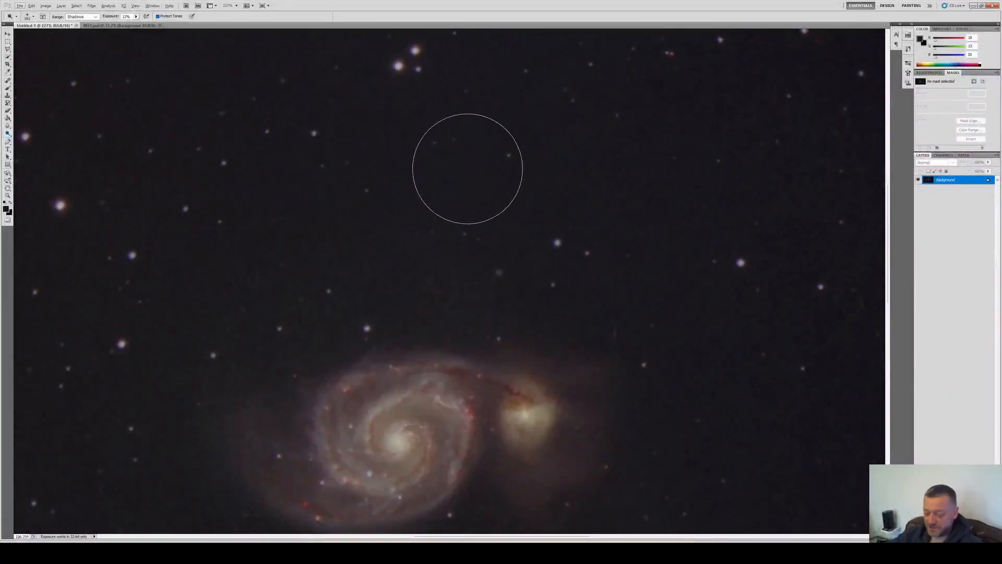
pyautogui.hotkey('ctrl', 'm')
pyautogui.click(788, 207)
pyautogui.moveTo(788, 207); pyautogui.dragTo(737, 156)
pyautogui.press('Return')
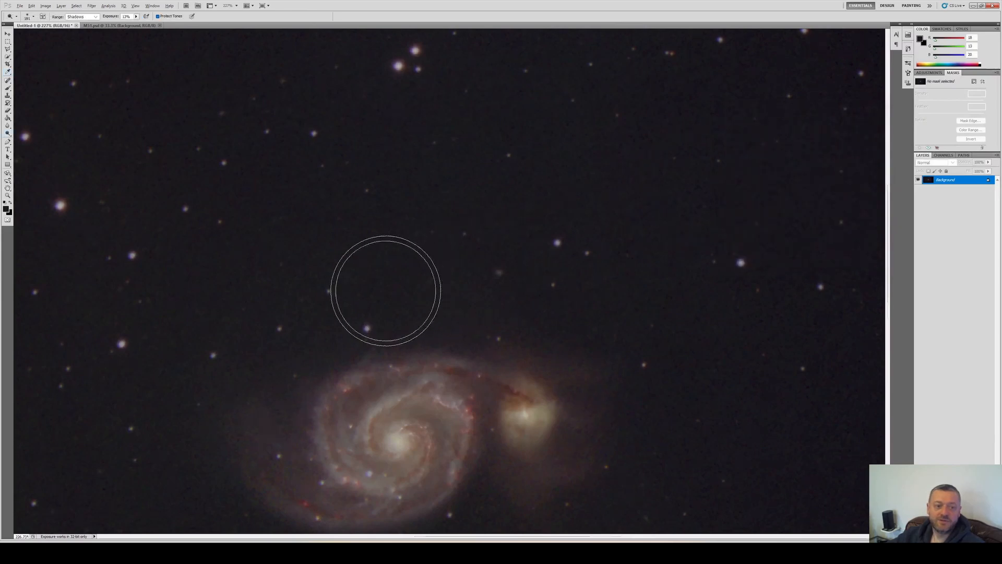
pyautogui.scroll(-5, 384, 286)
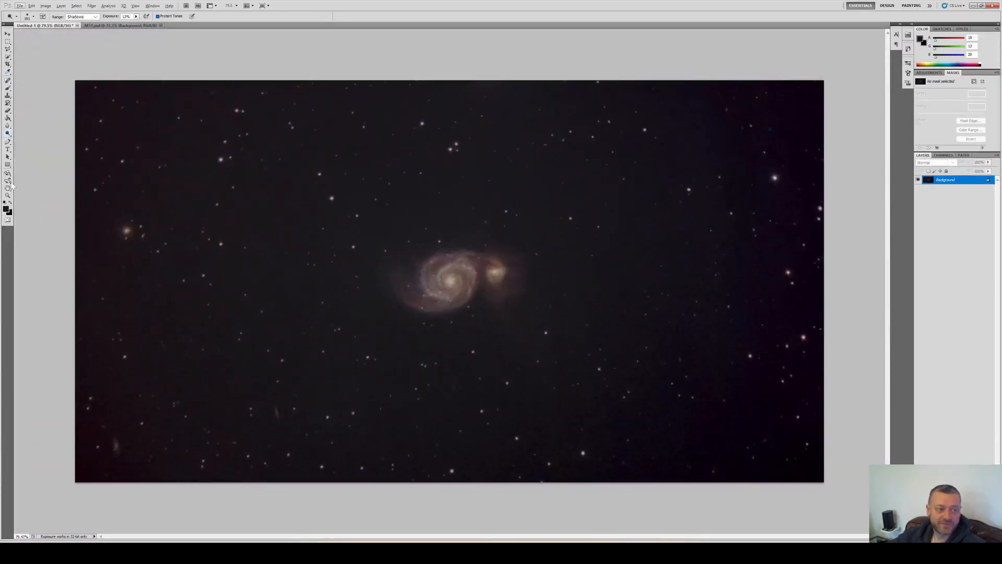
# Apply a Gaussian Blur to the selected background to smooth its noise
pyautogui.click(91, 6)
pyautogui.moveTo(113, 98)
pyautogui.click(222, 132)
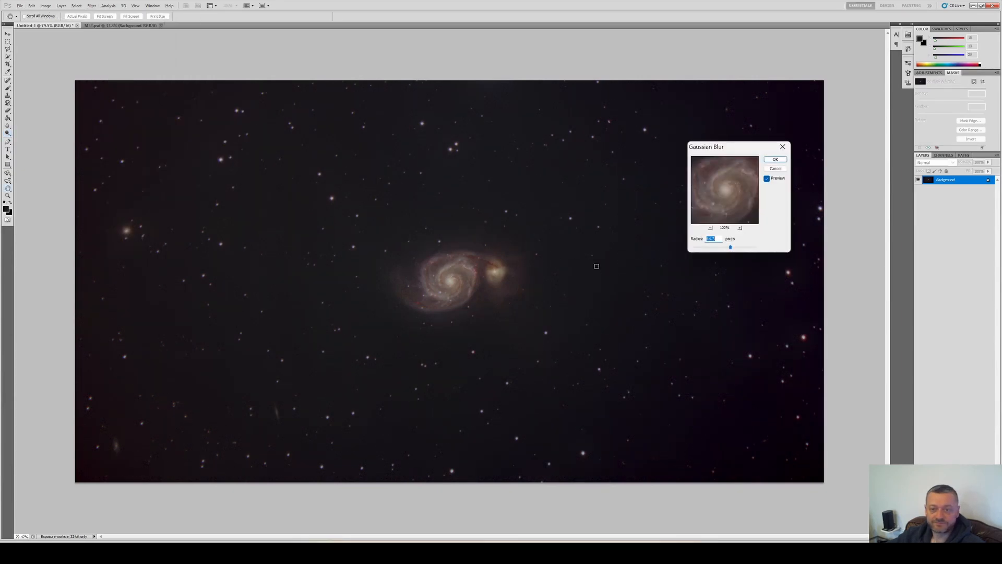
pyautogui.click(541, 183)
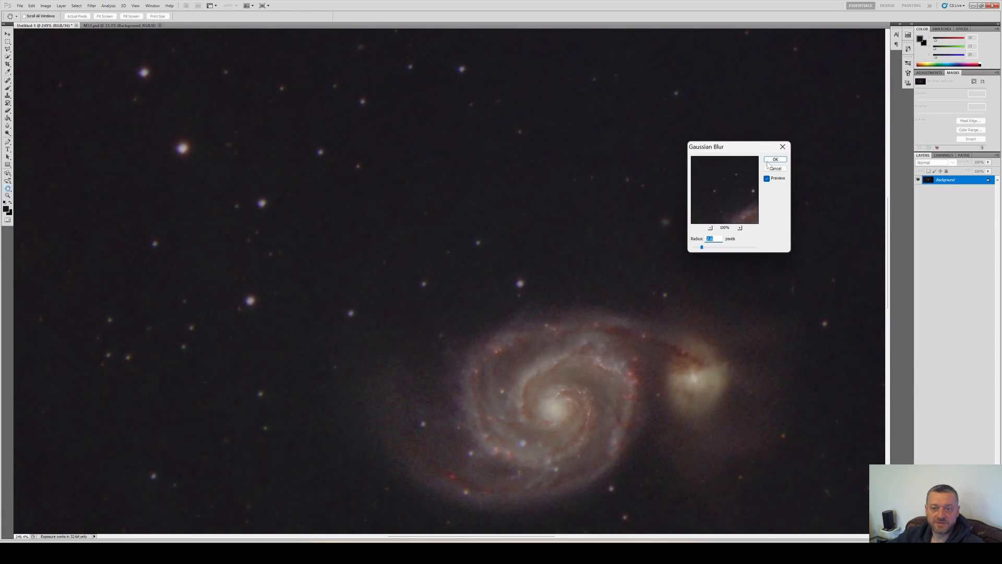
pyautogui.click(775, 160)
# Inspect the smoothed background at several zoom levels, toggling the selection edges
pyautogui.hotkey('ctrl', '0')
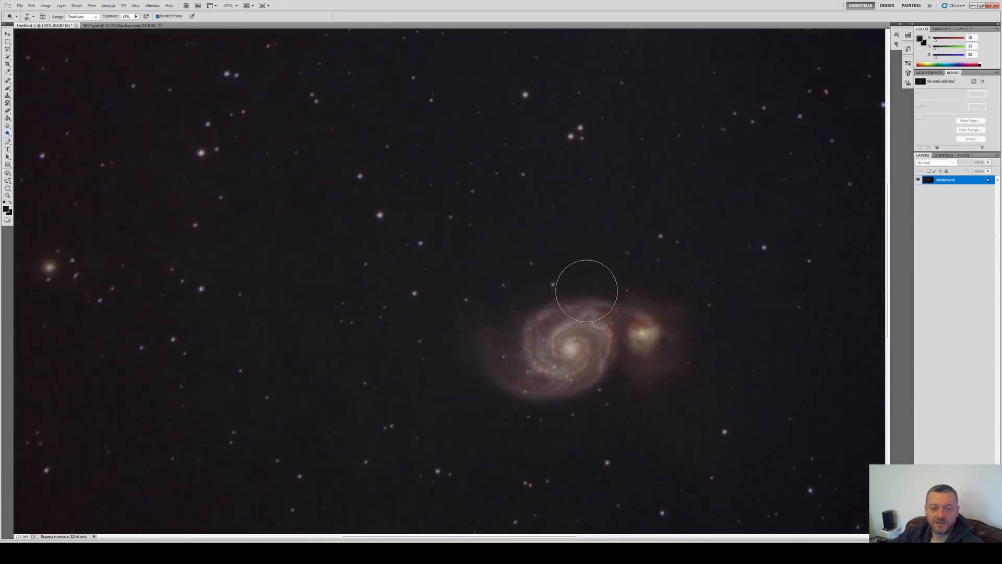
pyautogui.scroll(2, 488, 316)
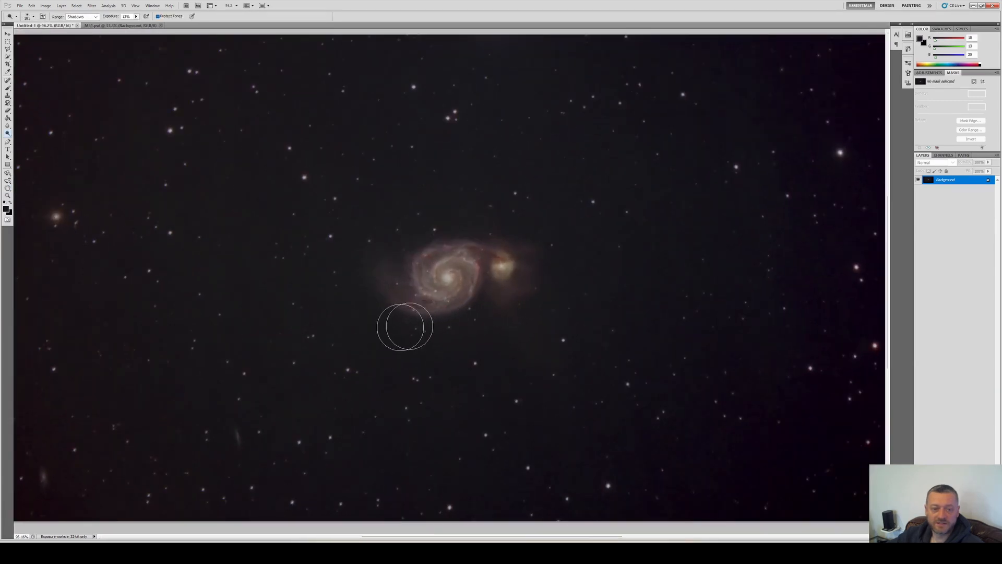
pyautogui.scroll(12, 337, 330)
pyautogui.scroll(1, 313, 256)
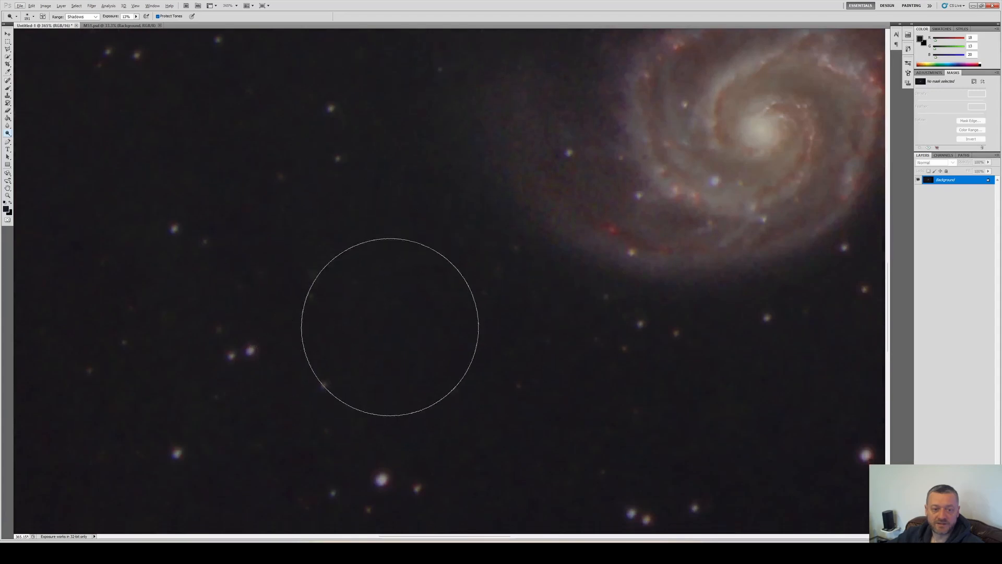
pyautogui.scroll(-9, 397, 324)
pyautogui.scroll(-1, 475, 324)
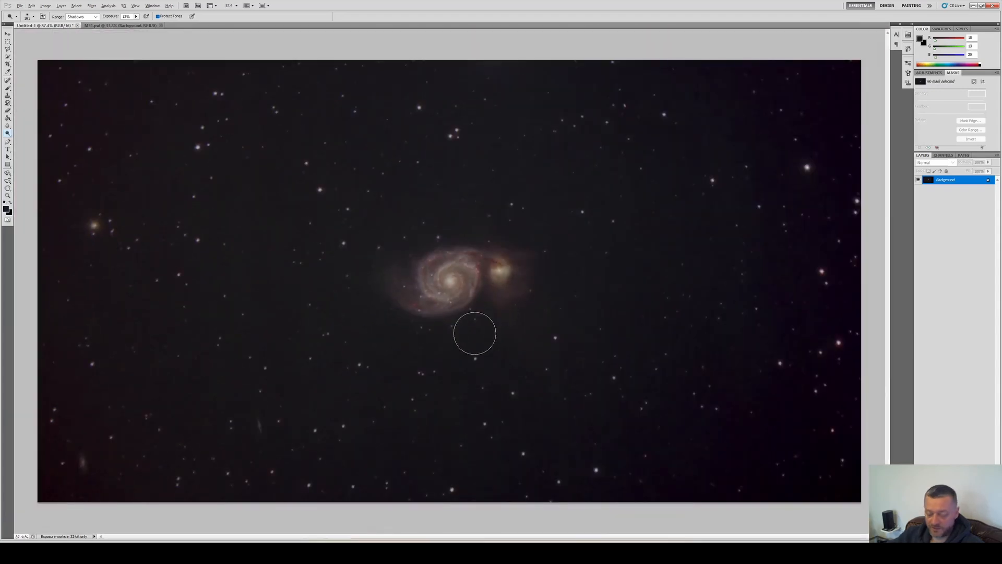
pyautogui.hotkey('ctrl', 'h')
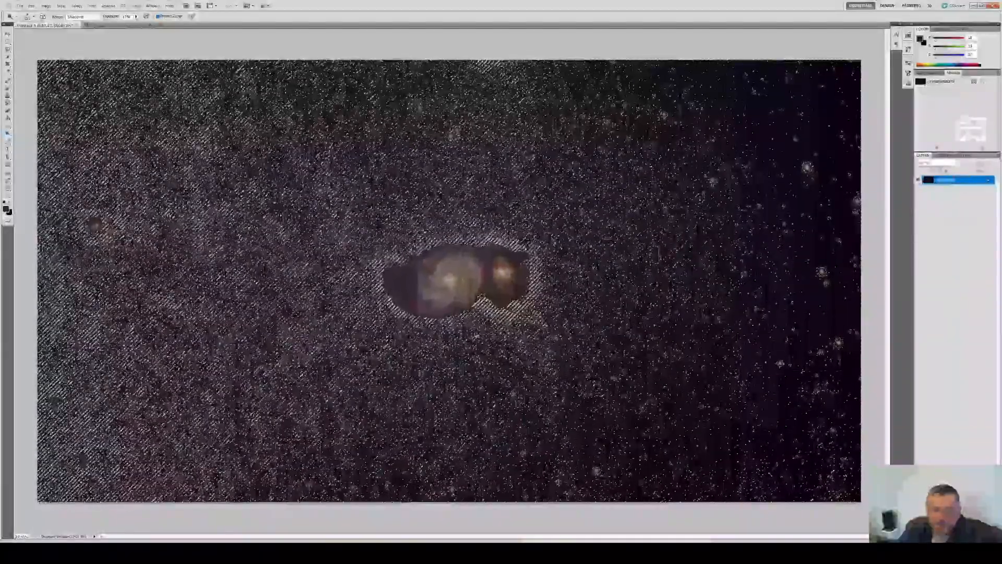
pyautogui.hotkey('ctrl', 'h')
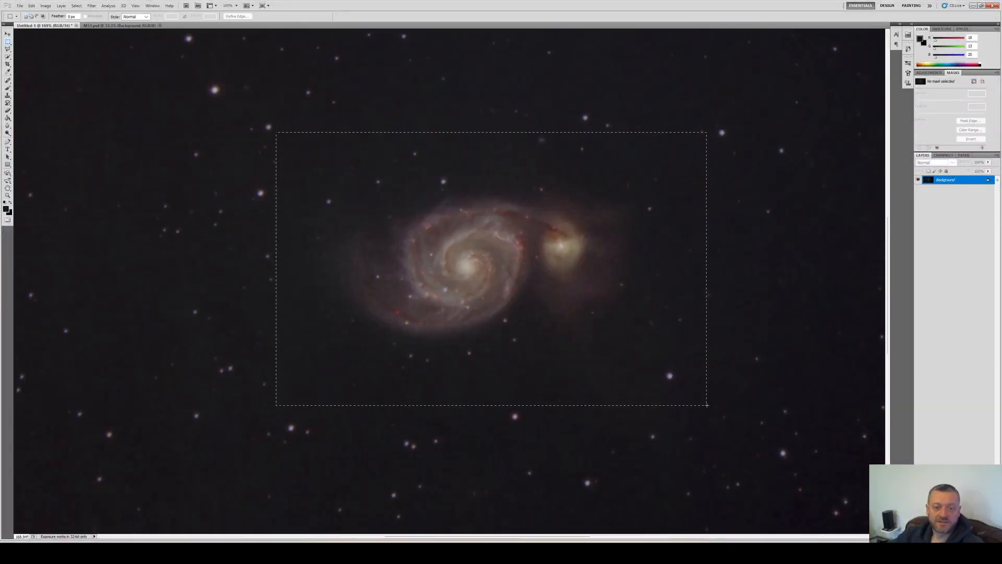
# Draw a rectangular selection around the two galaxies and duplicate the background layer
pyautogui.moveTo(707, 405); pyautogui.dragTo(708, 406)
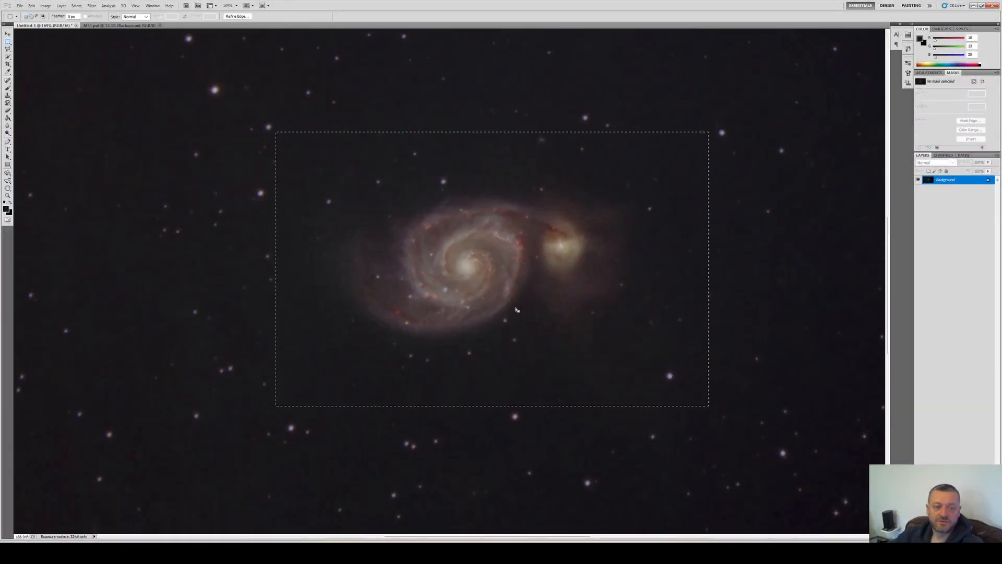
pyautogui.rightClick(946, 182)
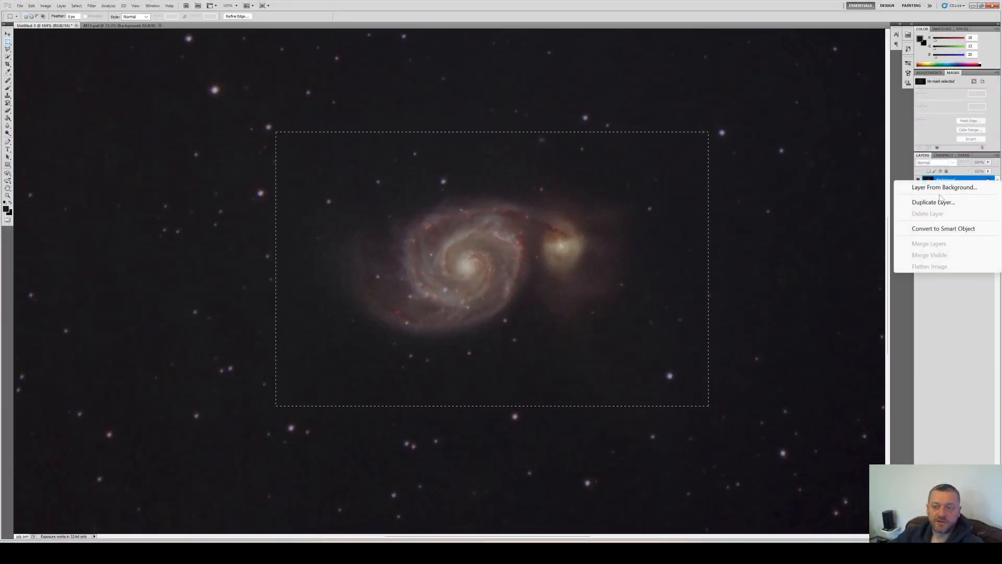
pyautogui.click(929, 196)
pyautogui.press('Return')
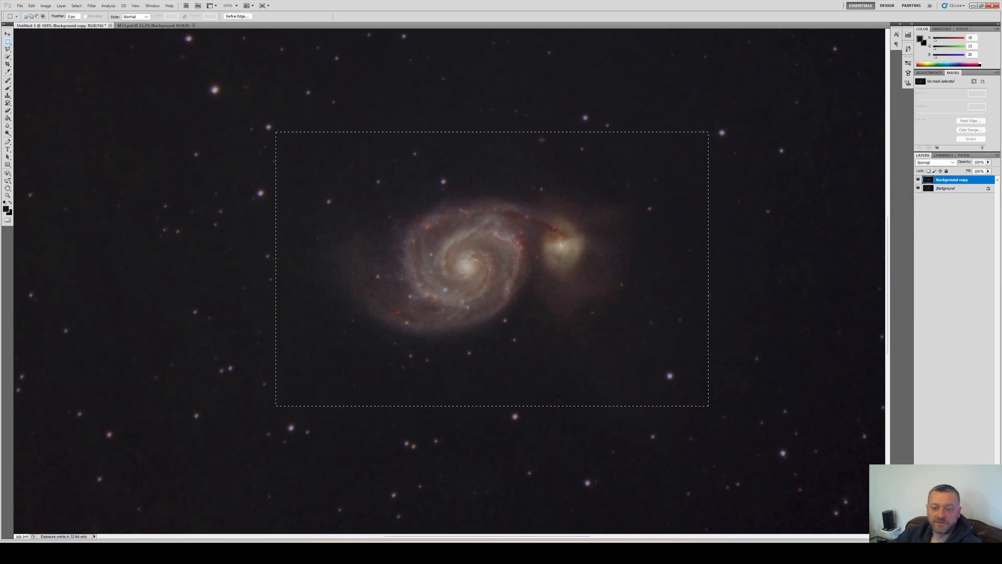
# Add a layer mask from the rectangular selection to the background copy layer
pyautogui.click(955, 235)
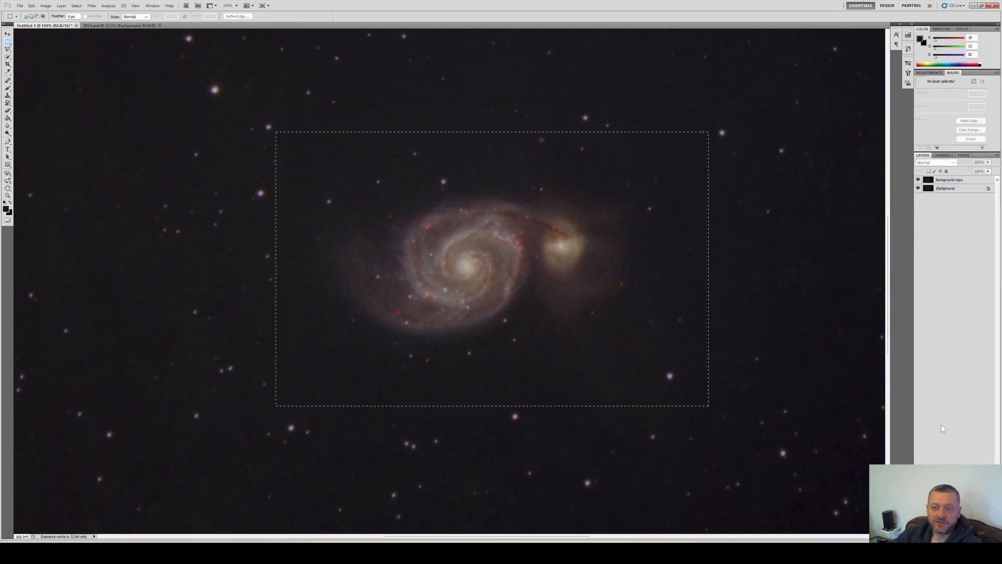
pyautogui.click(951, 180)
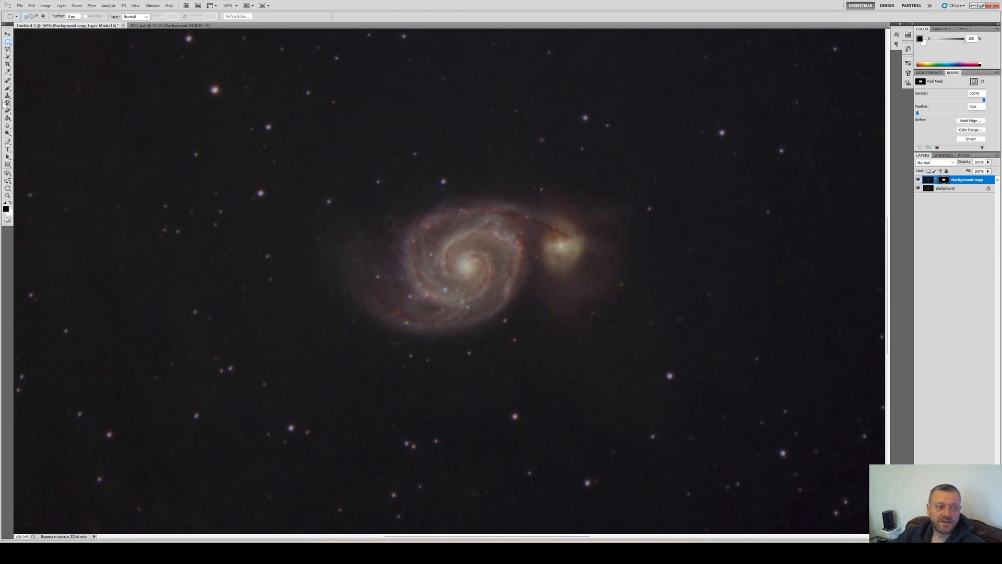
# Pick the Blur tool in Darken mode at 100% strength and zoom into the galaxy
pyautogui.click(8, 126)
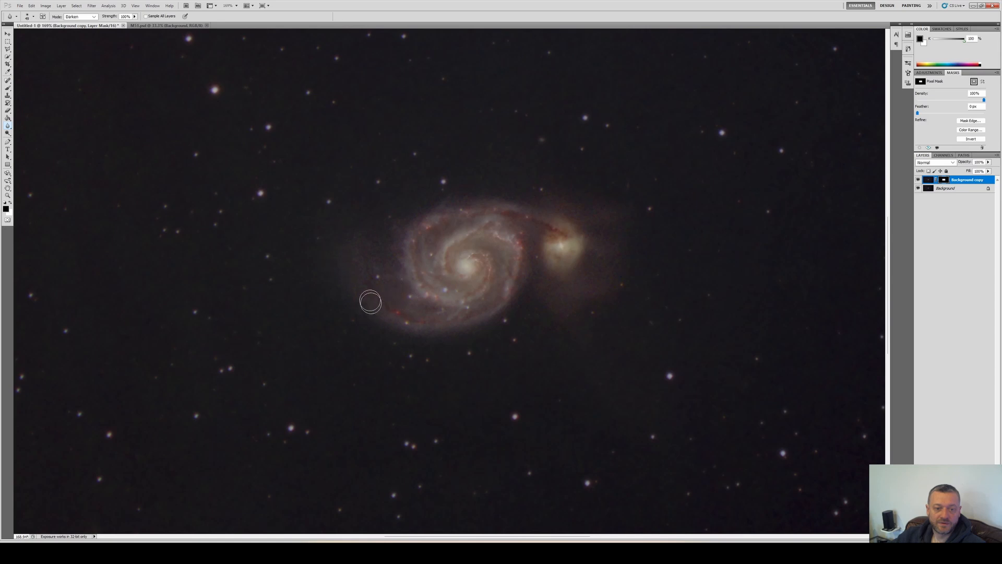
pyautogui.hotkey('ctrl', '2')
pyautogui.scroll(4, 321, 271)
pyautogui.scroll(1, 333, 253)
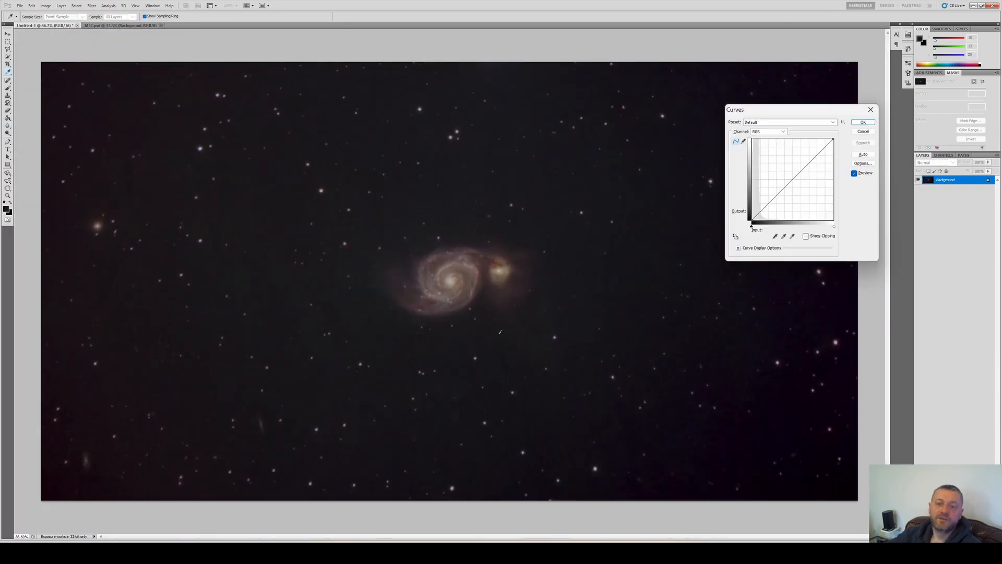
pyautogui.click(769, 200)
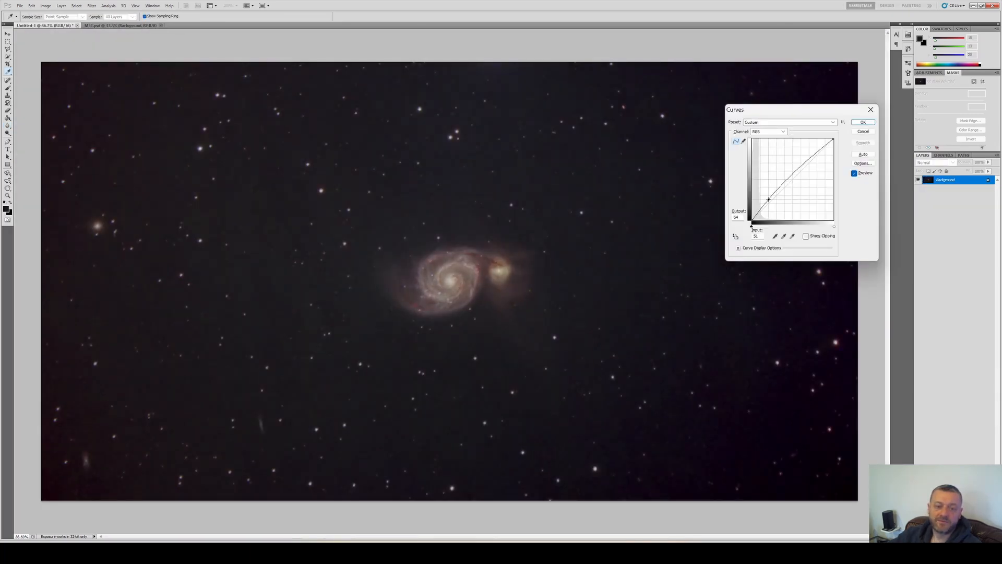
pyautogui.click(786, 179)
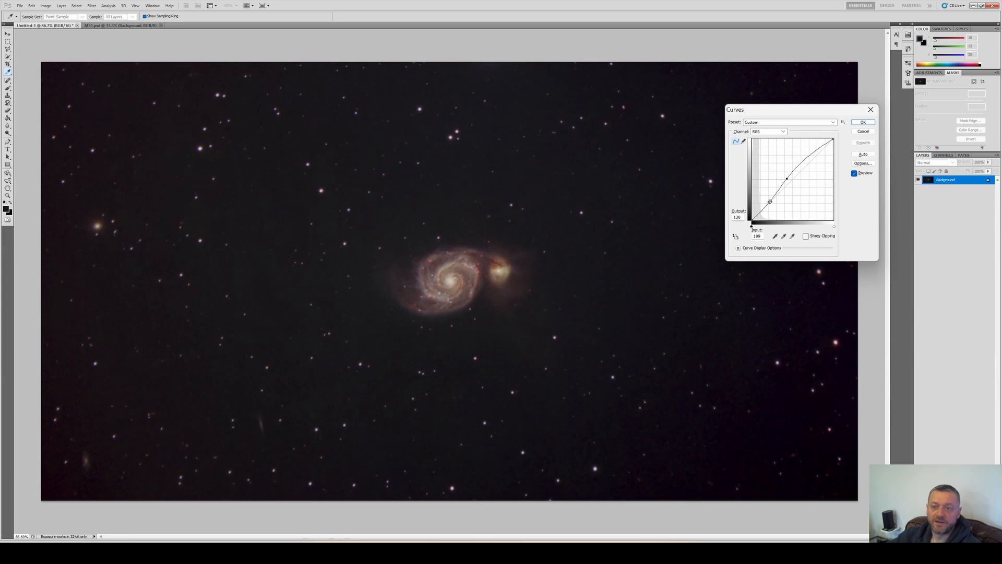
pyautogui.press('Escape')
# Apply a Curves adjustment with a raised midtone curve to brighten the galaxy
pyautogui.hotkey('ctrl', 'm')
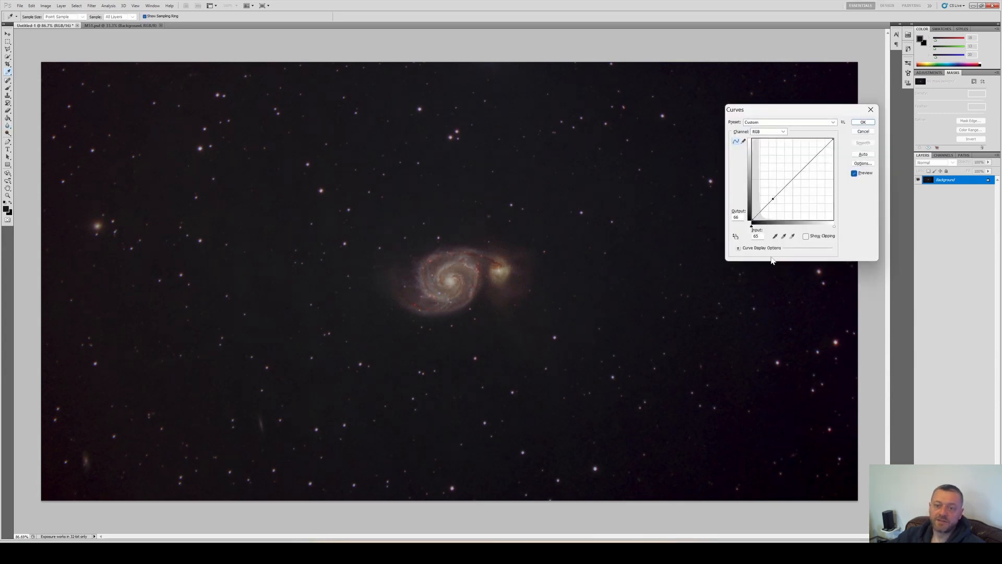
pyautogui.moveTo(800, 167)
pyautogui.mouseDown()
pyautogui.moveTo(813, 188)
pyautogui.moveTo(792, 172)
pyautogui.mouseUp()
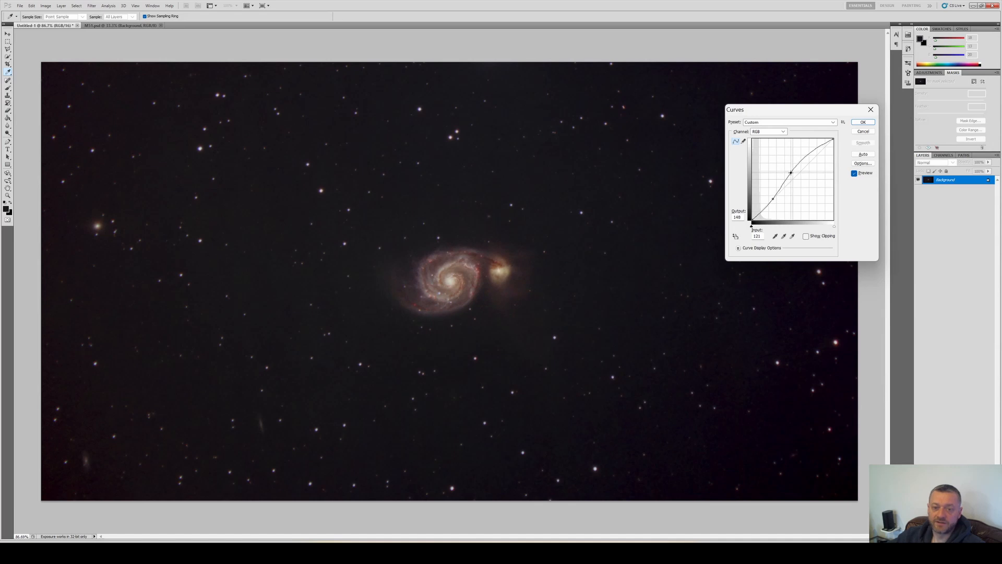
pyautogui.press('Return')
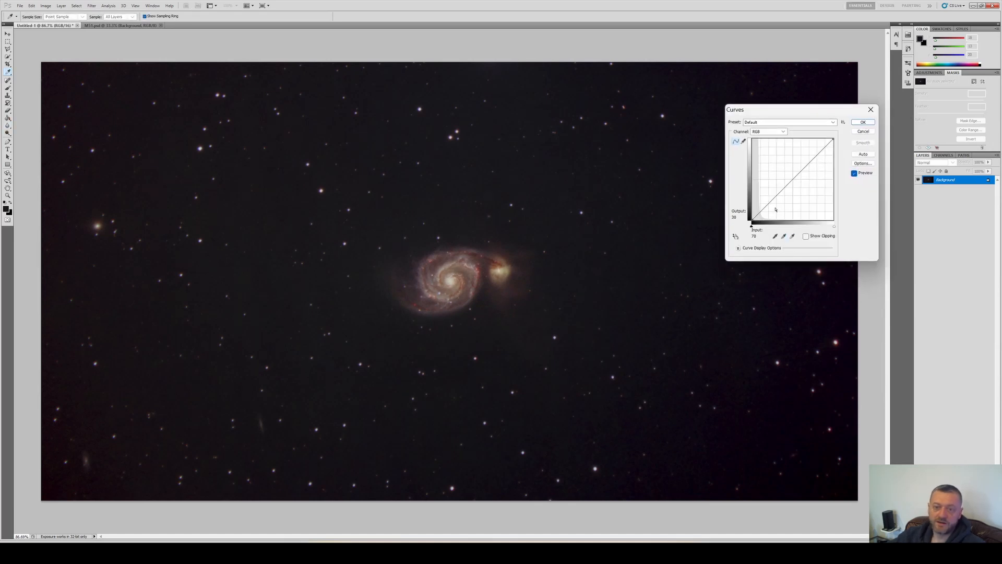
# Apply another slight Curves lift to the lower midtones
pyautogui.moveTo(773, 197); pyautogui.dragTo(774, 194)
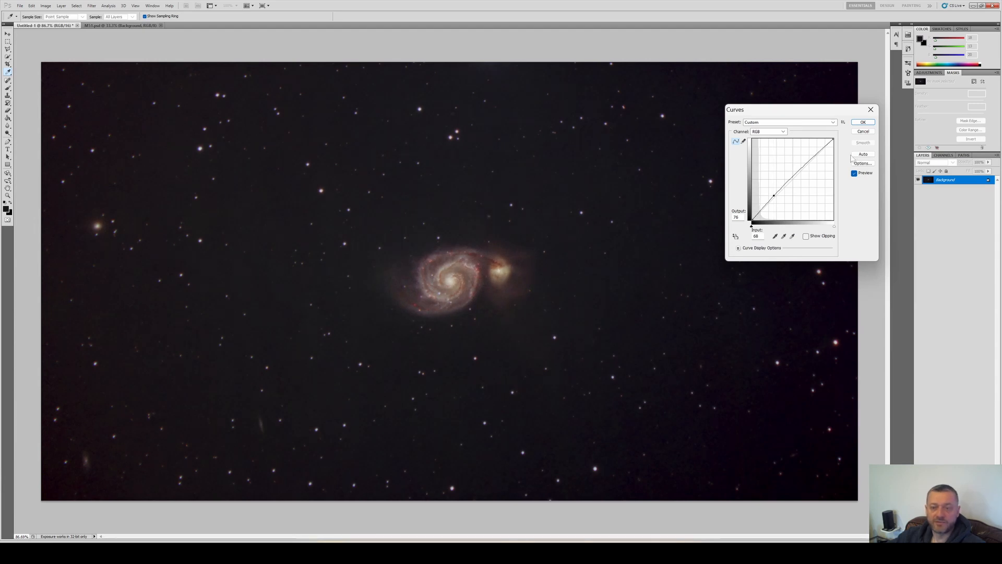
pyautogui.click(854, 123)
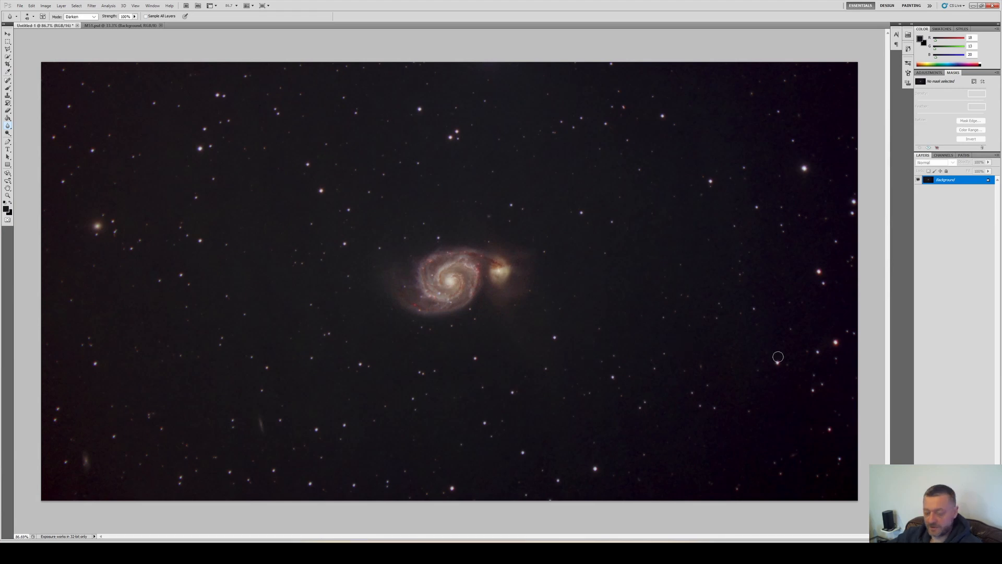
pyautogui.hotkey('ctrl', 'm')
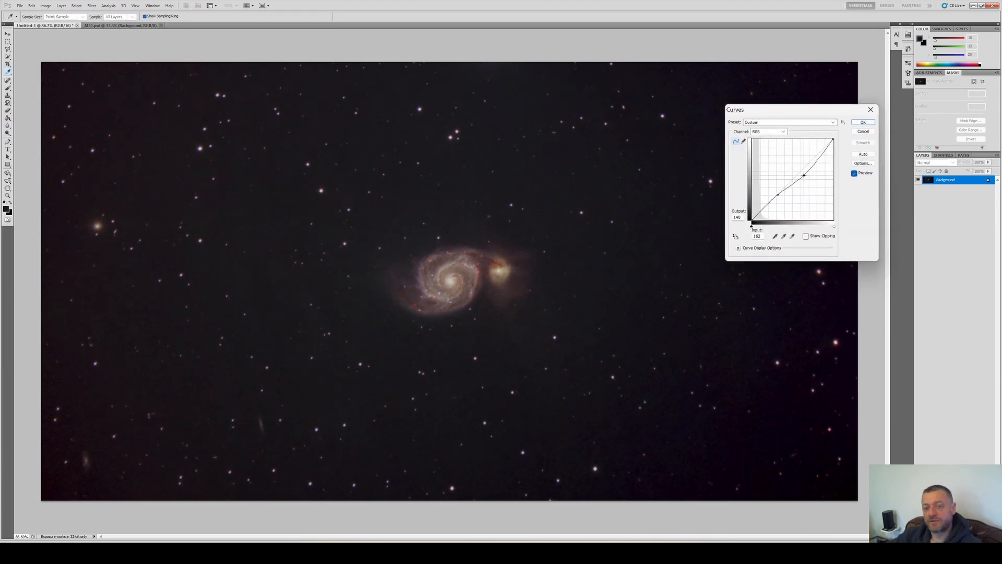
pyautogui.press('Escape')
# Apply a Selective Color adjustment to the neutrals, slightly shifting the cyan, magenta and yellow balance
pyautogui.hotkey('alt', 'i')
pyautogui.press('a')
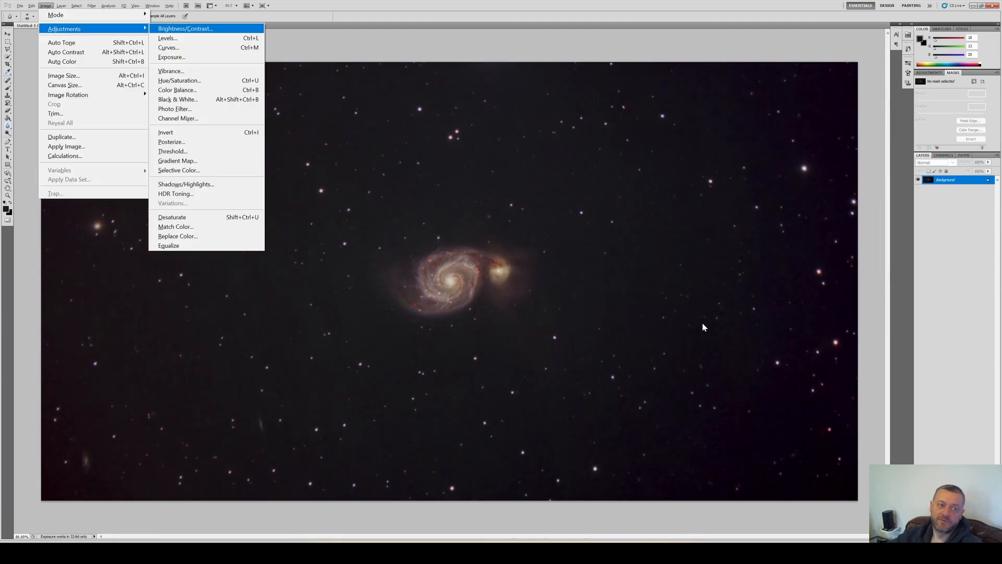
pyautogui.press('s')
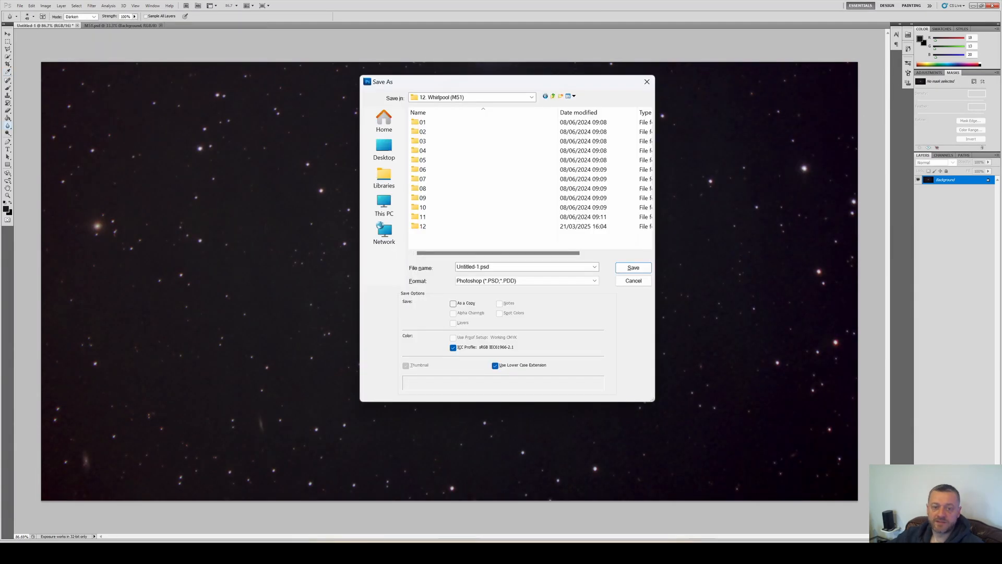
# Save the image as a JPEG named 01 in the 12 folder
pyautogui.doubleClick(457, 228)
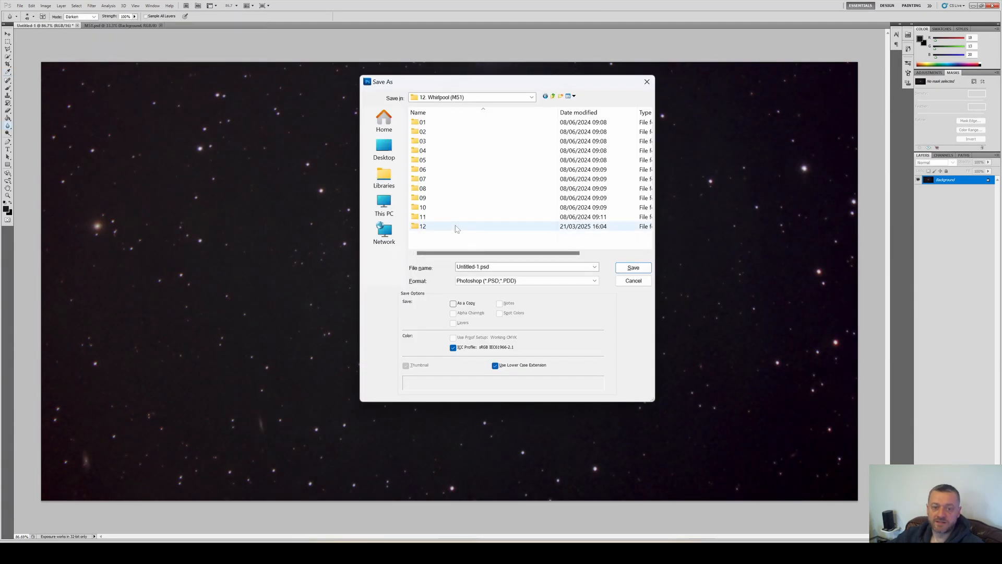
pyautogui.click(485, 285)
pyautogui.click(486, 324)
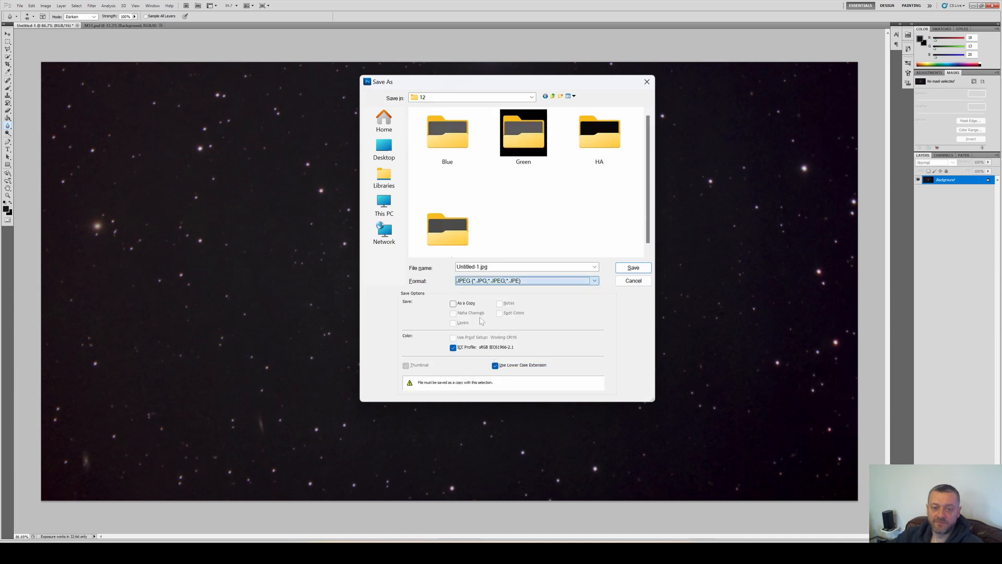
pyautogui.write('01')
pyautogui.press('Return')
pyautogui.press('Return')
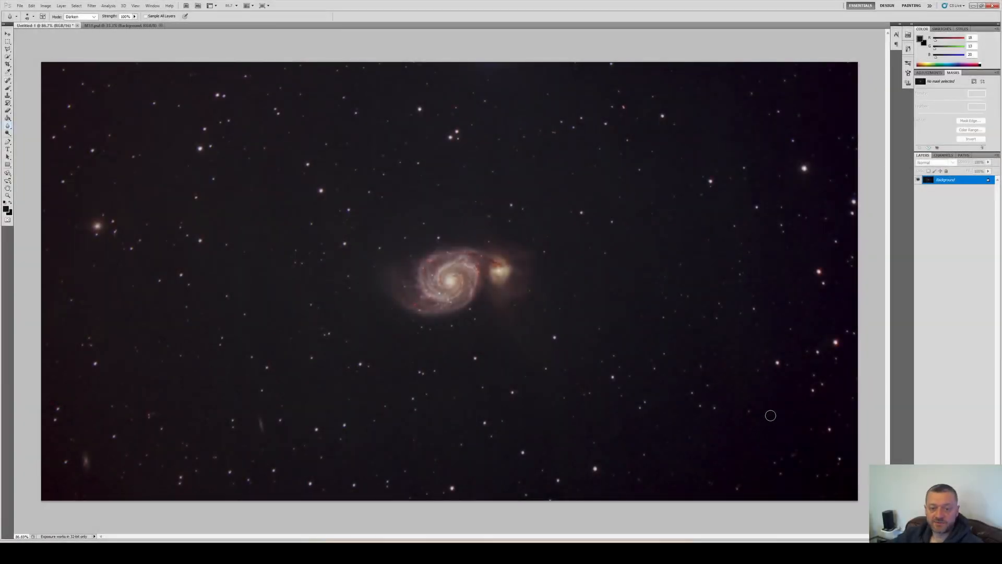
# Apply a Curves adjustment that slightly lowers the lower midtones of the Red channel
pyautogui.hotkey('ctrl', 'm')
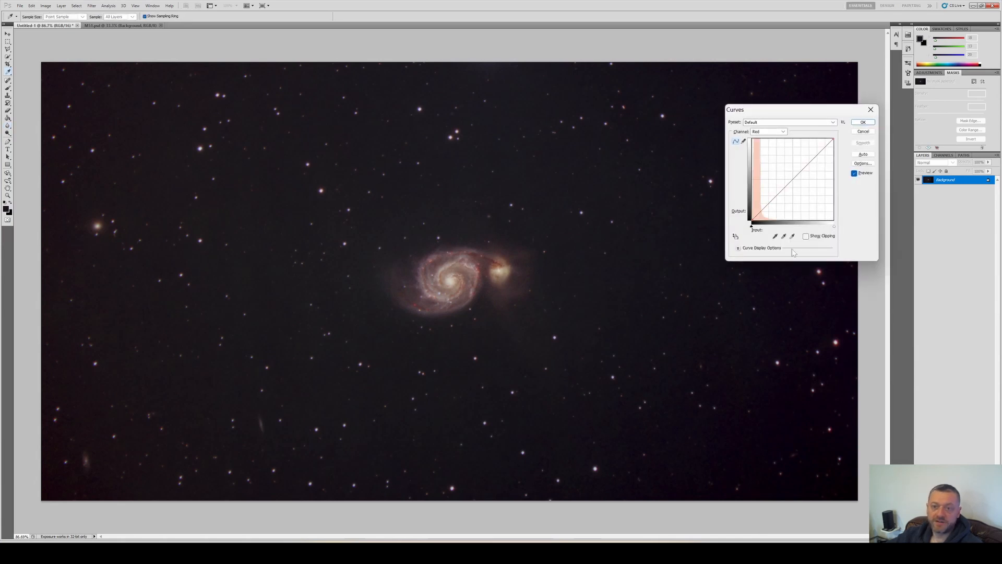
pyautogui.click(776, 198)
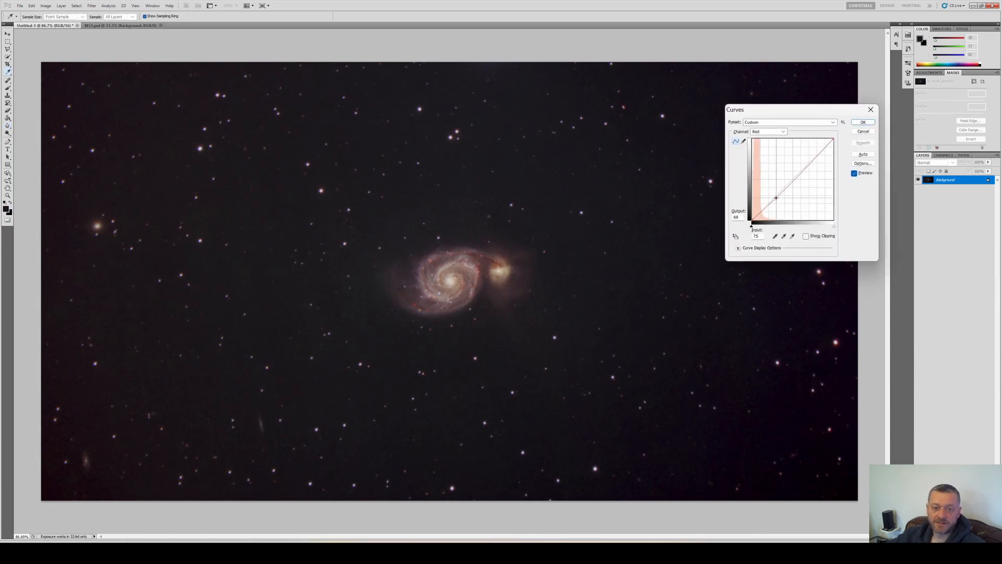
pyautogui.moveTo(776, 198)
pyautogui.mouseDown()
pyautogui.moveTo(788, 185)
pyautogui.moveTo(770, 207)
pyautogui.mouseUp()
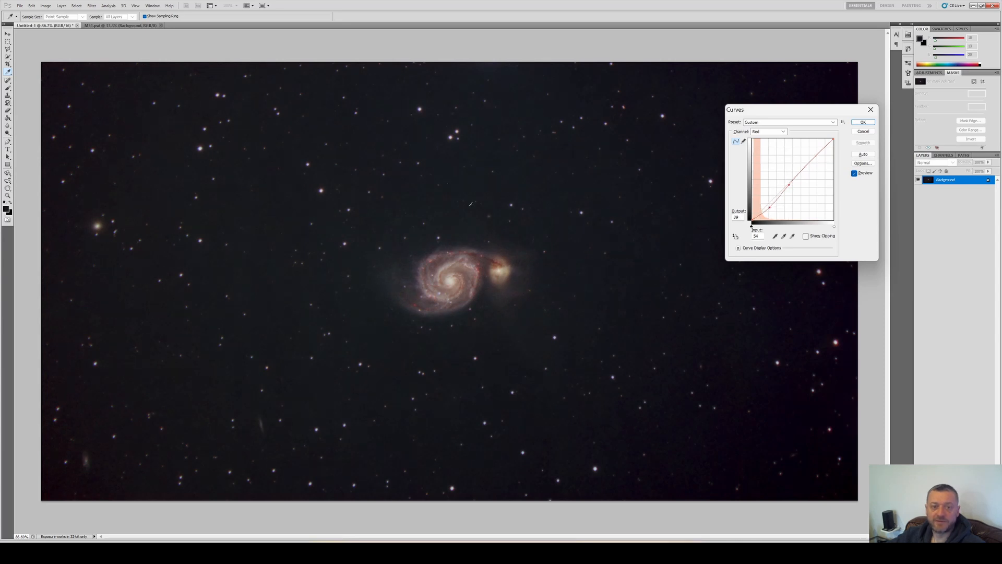
pyautogui.click(862, 123)
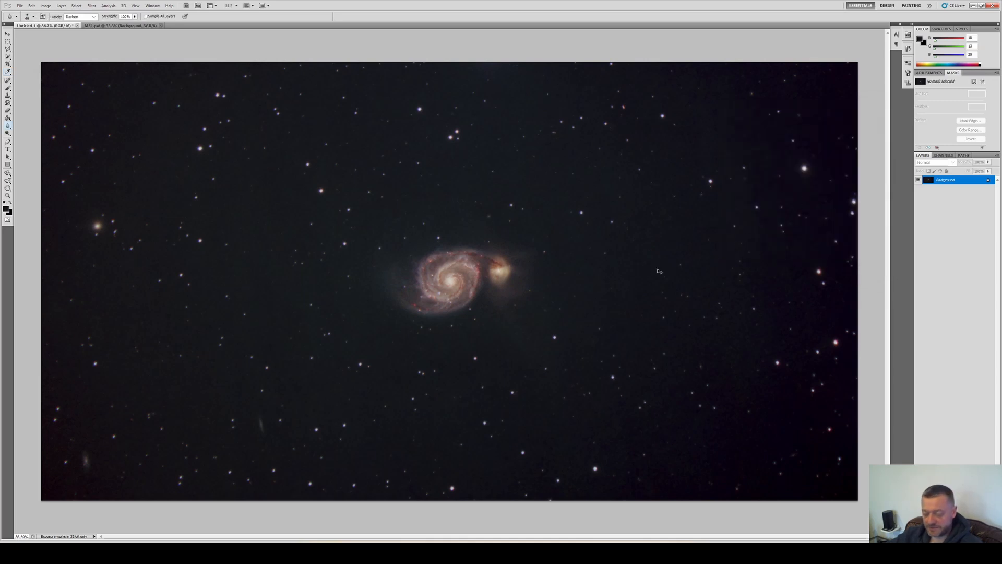
# Apply a Curves adjustment that slightly lifts the shadows of the Green channel
pyautogui.hotkey('ctrl', 'm')
pyautogui.hotkey('alt', '4')
pyautogui.click(766, 205)
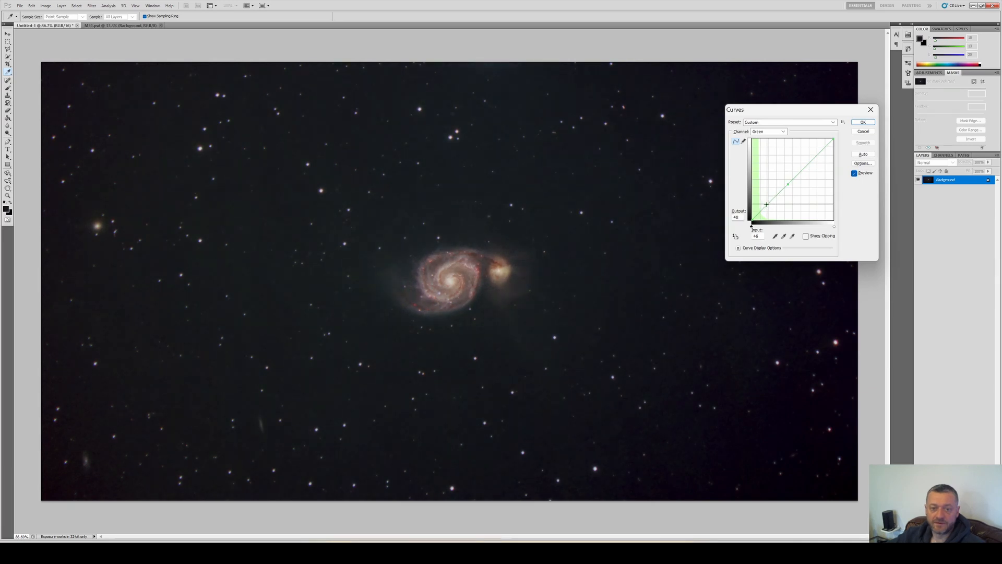
pyautogui.press('Return')
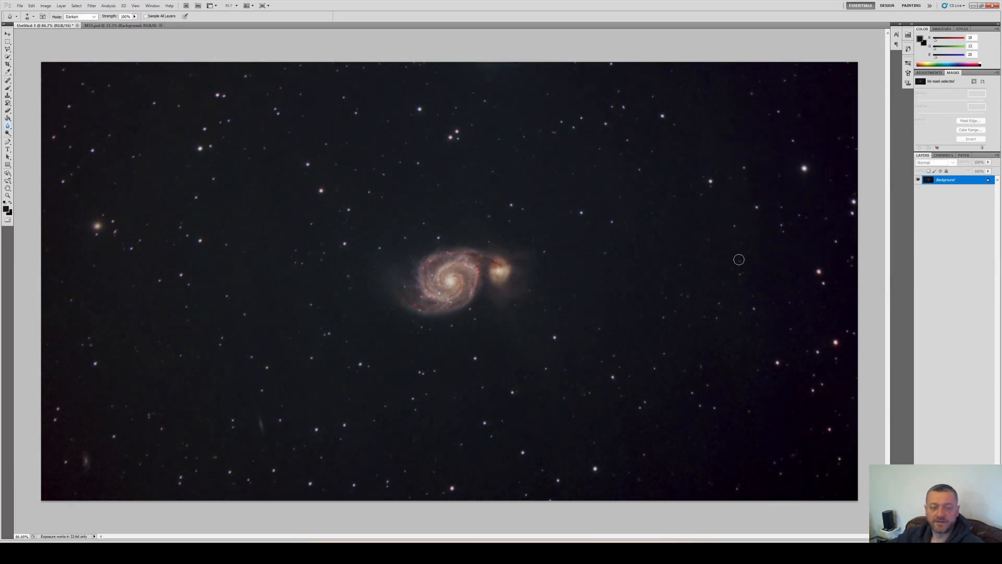
# Save the document as a Photoshop file named 02
pyautogui.hotkey('alt', 'f')
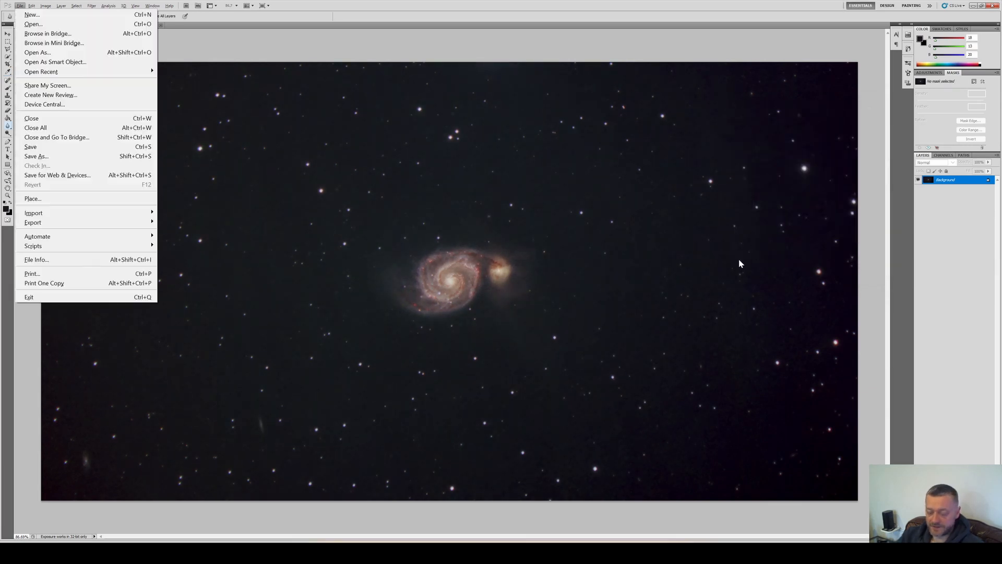
pyautogui.write('a02')
pyautogui.press('Return')
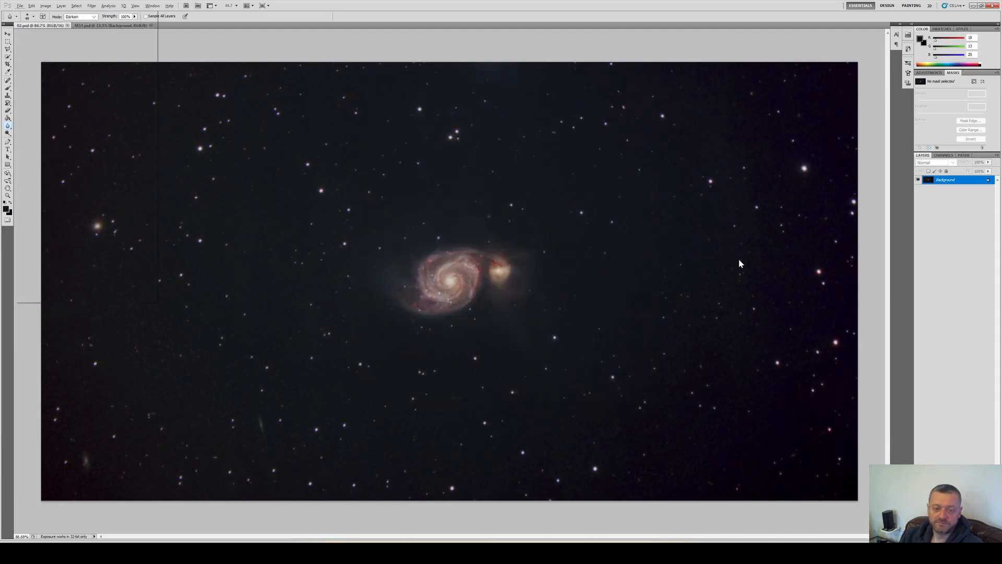
# Save the image as 02.jpg with maximum JPEG quality
pyautogui.hotkey('ctrl', 'shift', 's')
pyautogui.write('02.jpg')
pyautogui.press('Return')
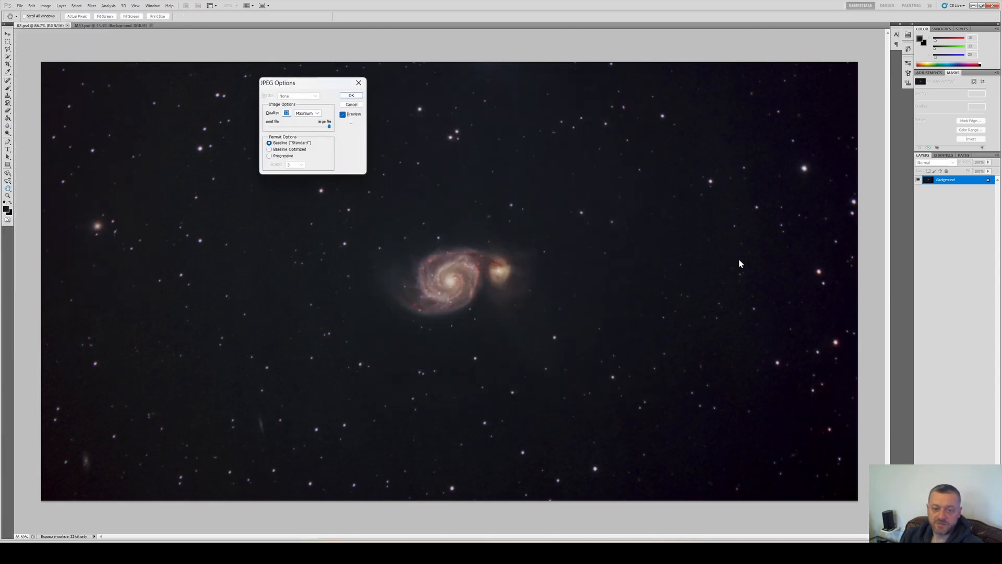
pyautogui.press('Return')
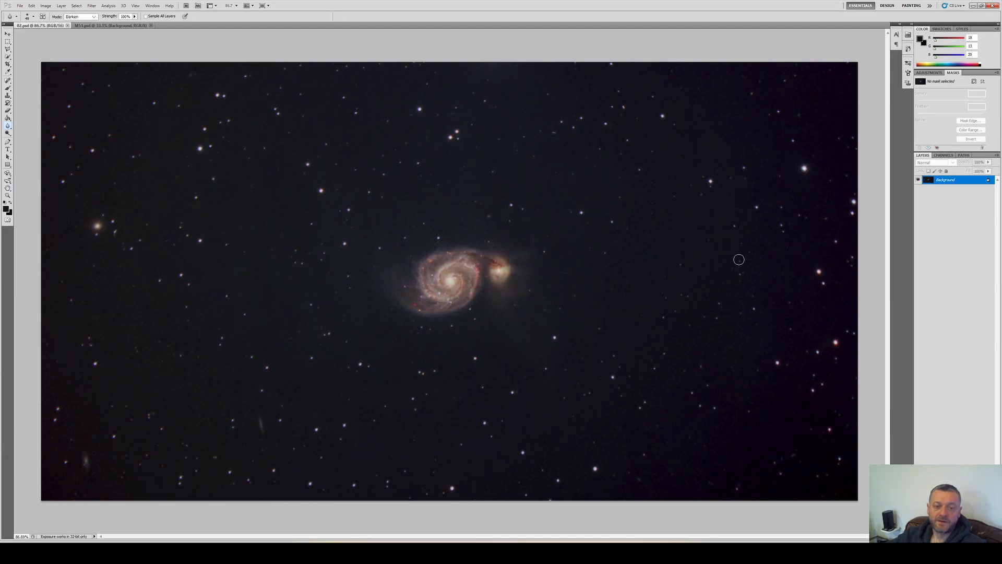
# Switch to the M51 comparison collage and pan across it to examine the other M51 images
pyautogui.hotkey('ctrl', 'Tab')
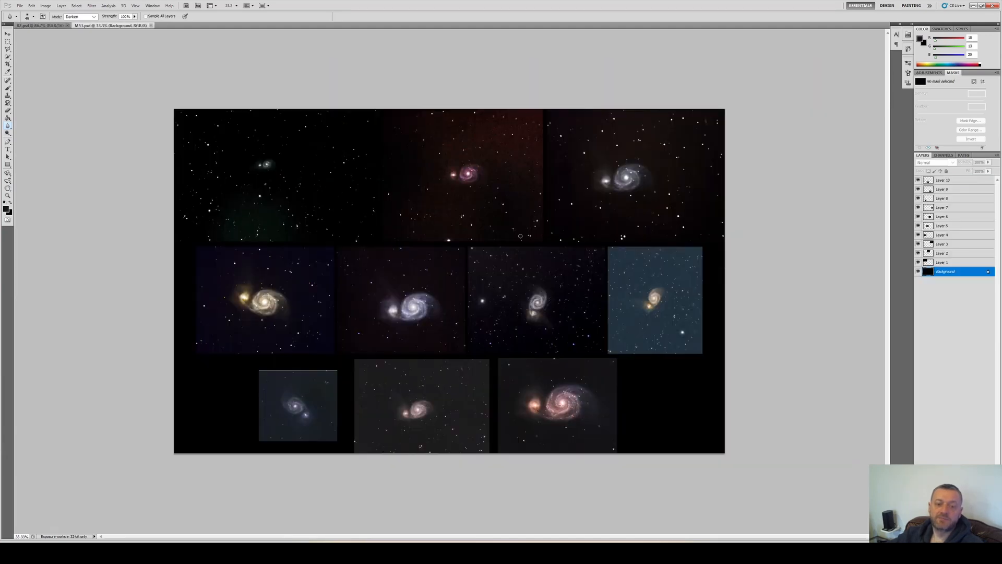
pyautogui.scroll(11, 198, 162)
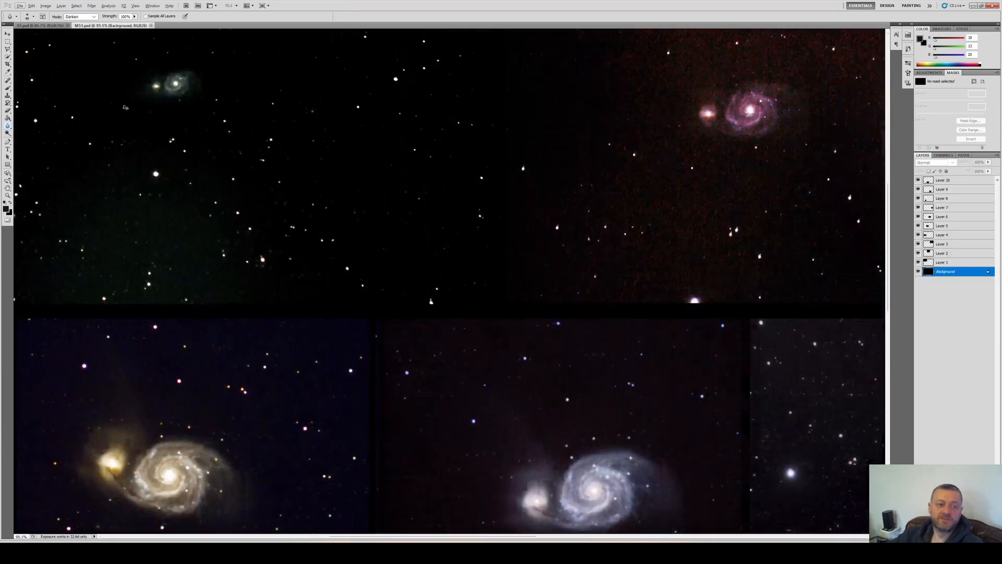
pyautogui.hscroll(-3, 167, 100)
pyautogui.scroll(3, 180, 86)
pyautogui.scroll(1, 187, 89)
pyautogui.hscroll(-7, 209, 89)
pyautogui.scroll(2, 291, 89)
pyautogui.scroll(6, 332, 153)
pyautogui.scroll(-2, 366, 168)
pyautogui.scroll(1, 381, 153)
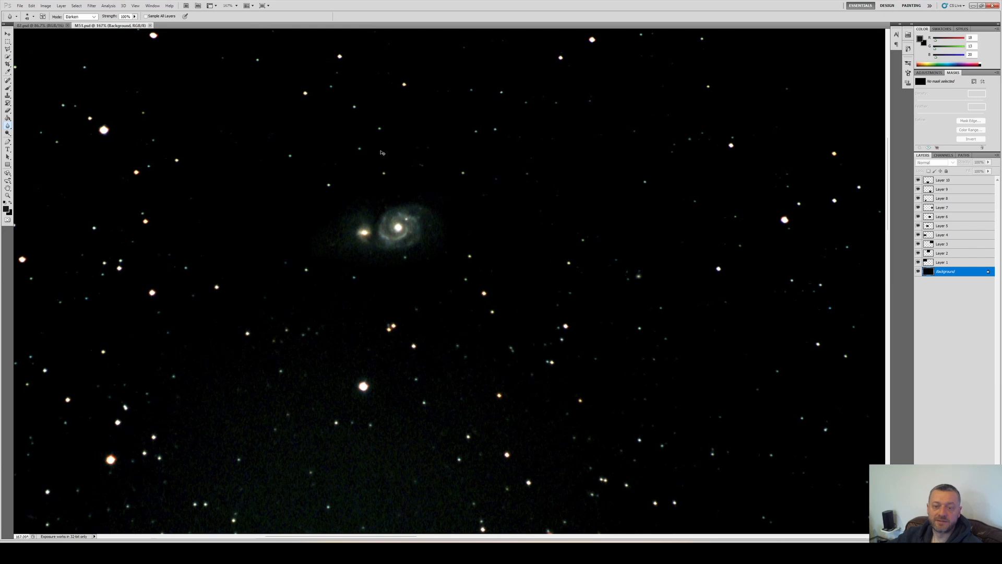
pyautogui.hscroll(10, 382, 152)
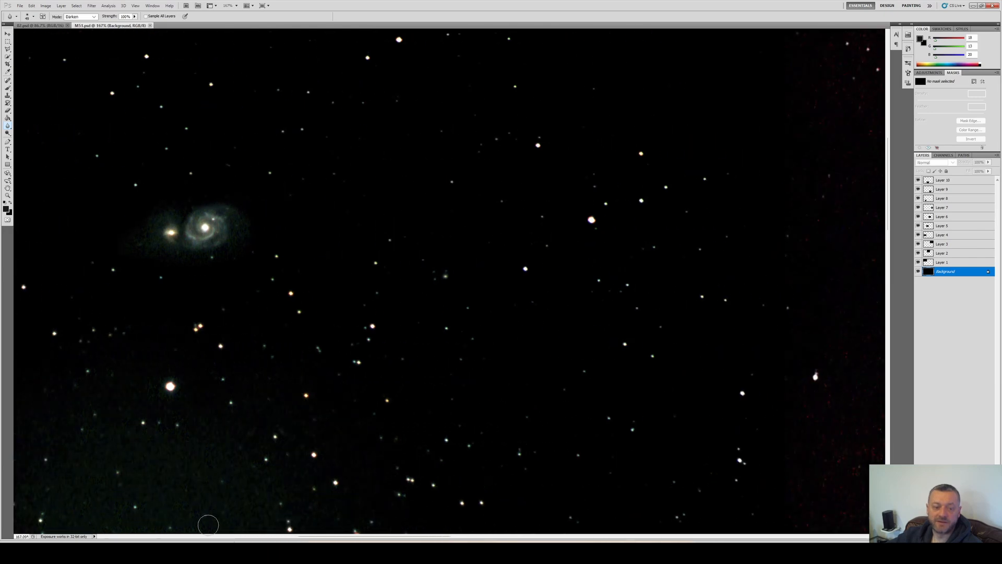
pyautogui.moveTo(342, 536); pyautogui.dragTo(360, 538)
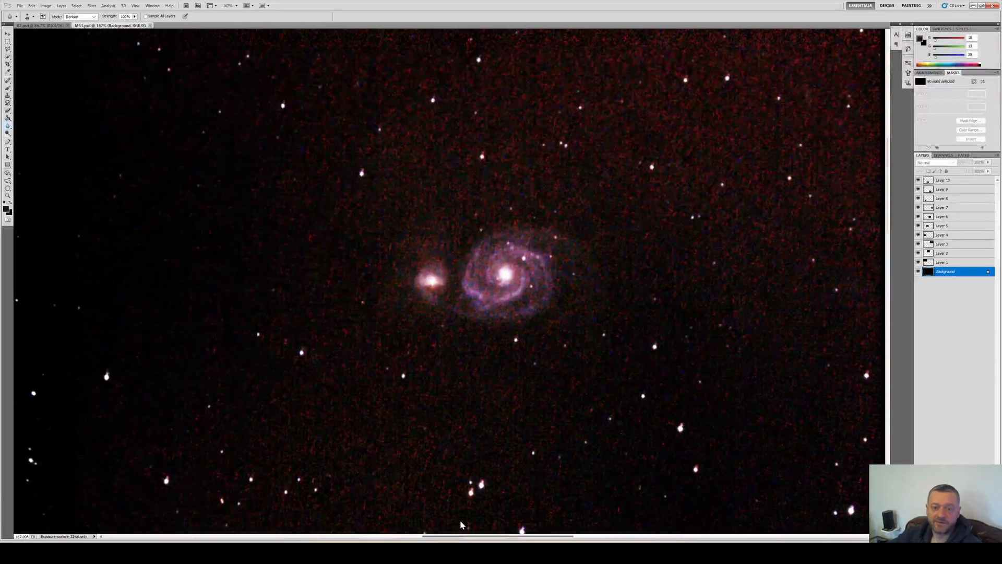
pyautogui.moveTo(460, 536); pyautogui.dragTo(632, 506)
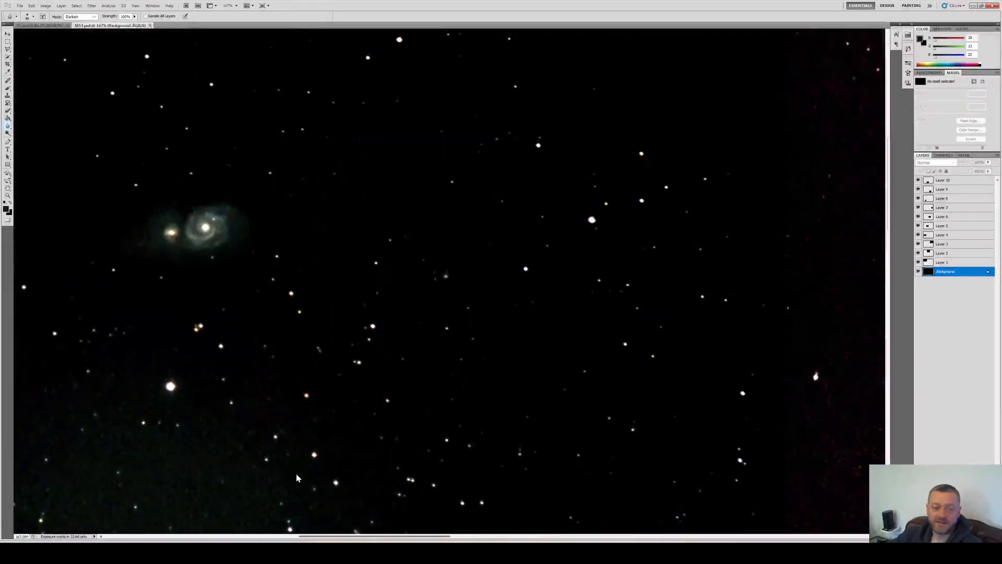
pyautogui.scroll(-5, 365, 387)
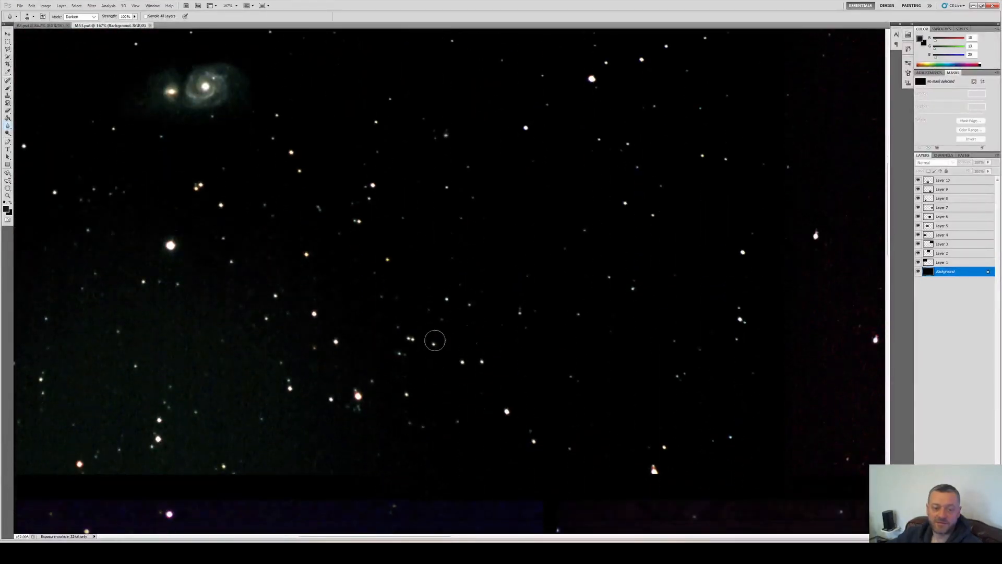
pyautogui.scroll(-2, 419, 343)
pyautogui.moveTo(890, 209); pyautogui.dragTo(878, 289)
pyautogui.moveTo(405, 538); pyautogui.dragTo(498, 520)
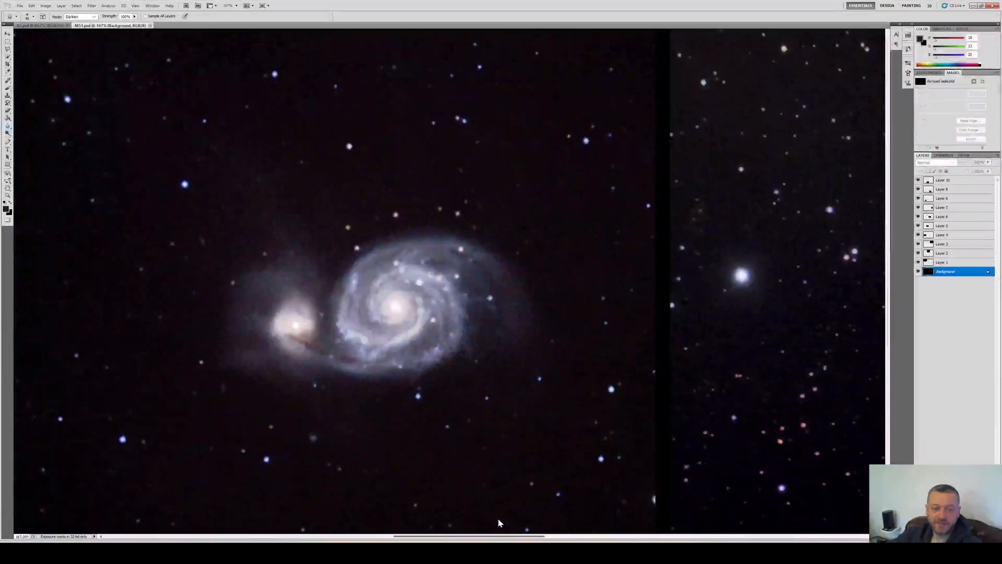
pyautogui.moveTo(498, 519); pyautogui.dragTo(591, 505)
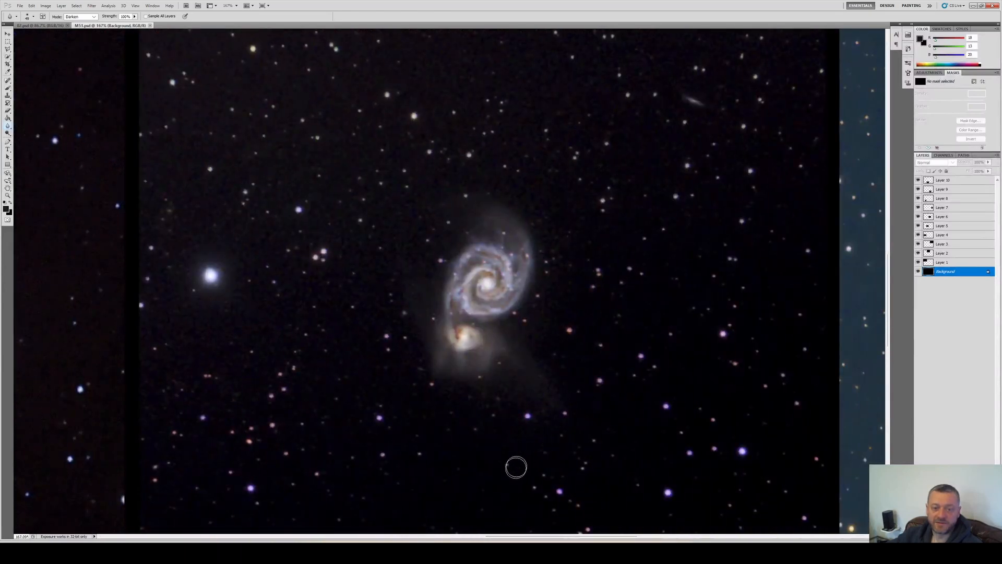
pyautogui.scroll(-1, 595, 454)
pyautogui.moveTo(529, 537); pyautogui.dragTo(641, 535)
pyautogui.press('pagedown')
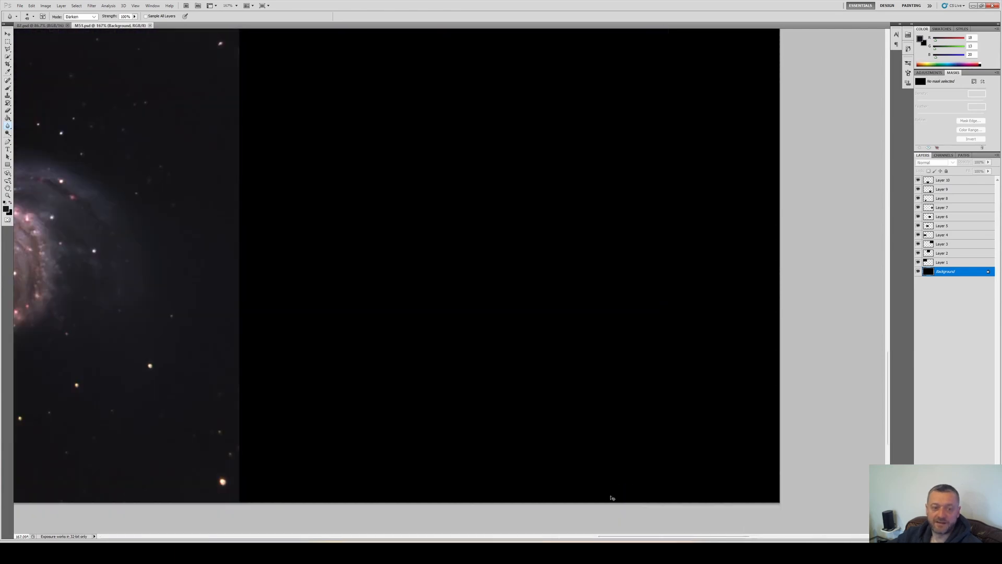
pyautogui.hotkey('ctrl', 'pageup')
pyautogui.hotkey('ctrl', 'pageup')
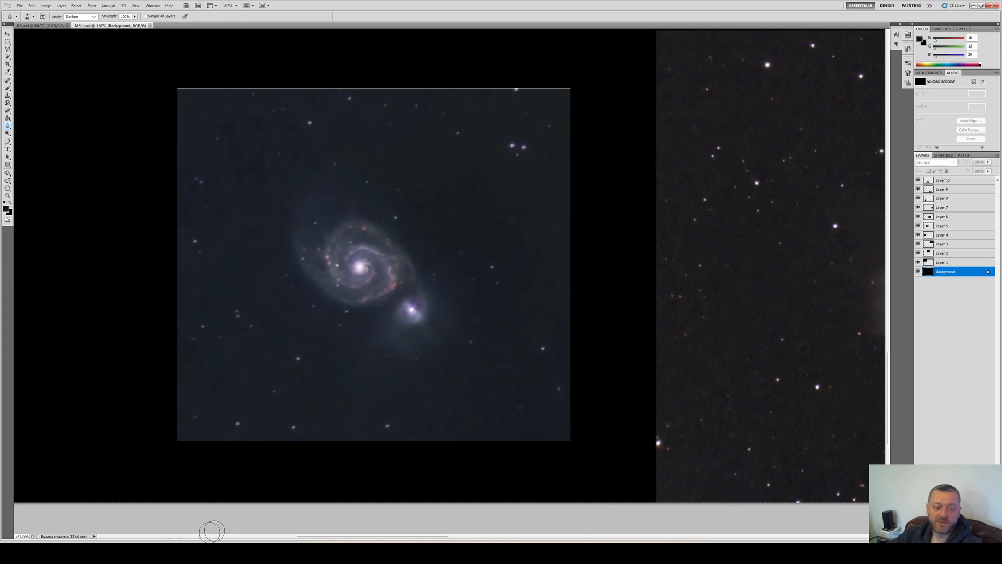
pyautogui.moveTo(394, 539); pyautogui.dragTo(482, 521)
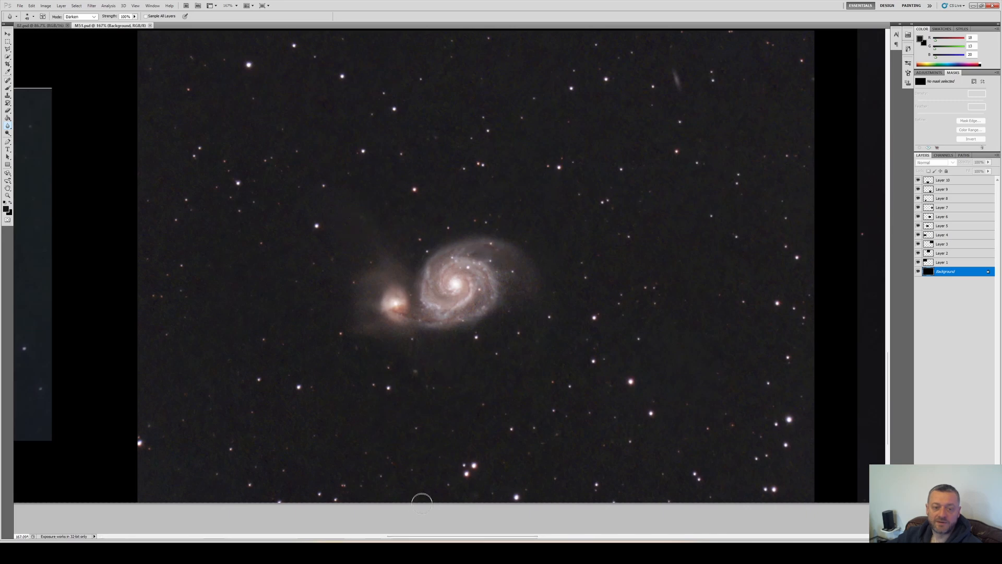
pyautogui.moveTo(424, 536); pyautogui.dragTo(536, 537)
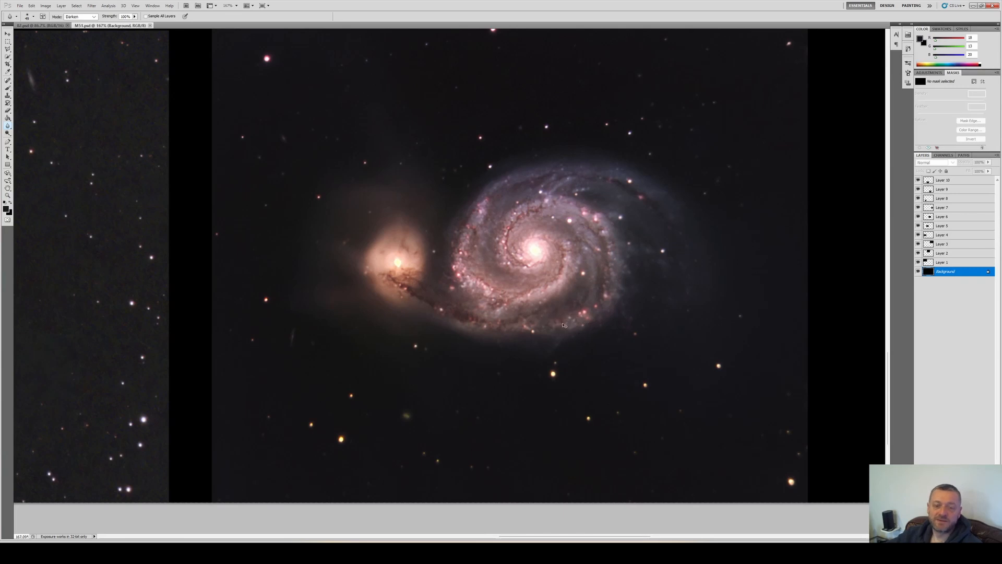
# Switch between the processed image and the comparison collage to compare the results
pyautogui.hotkey('ctrl', 'Tab')
pyautogui.hotkey('ctrl', 'Tab')
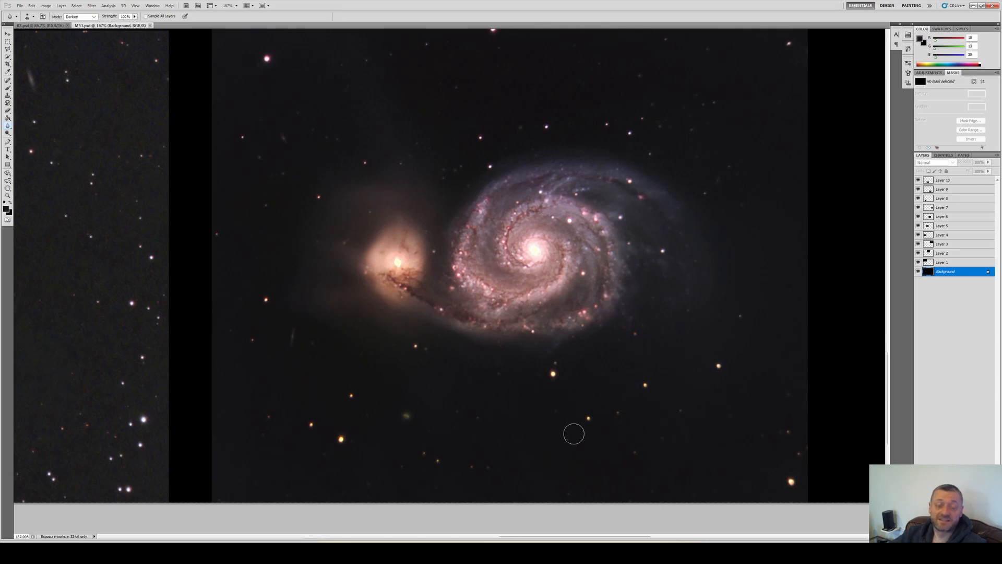
pyautogui.hotkey('ctrl', 'Tab')
pyautogui.scroll(2, 458, 345)
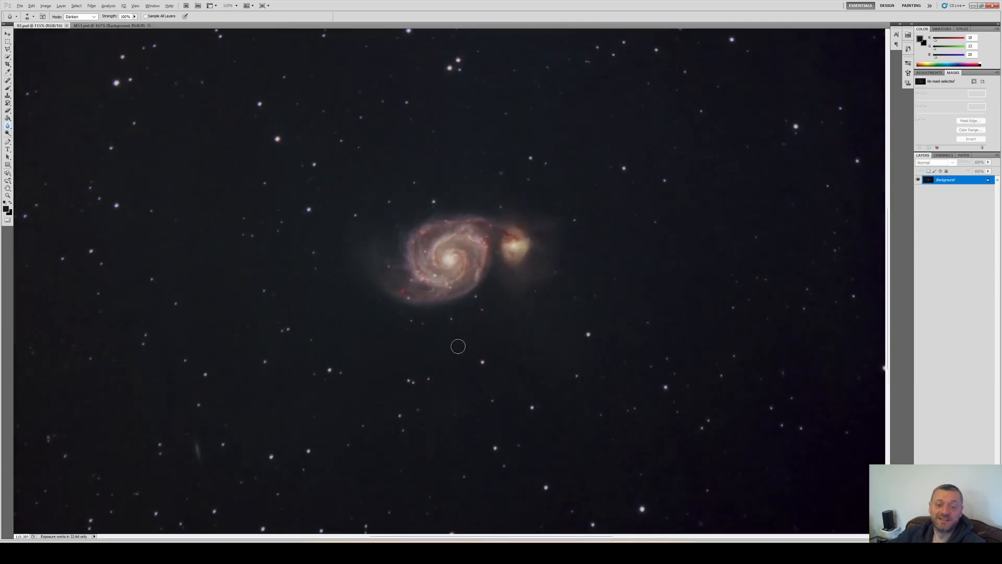
pyautogui.scroll(-2, 458, 344)
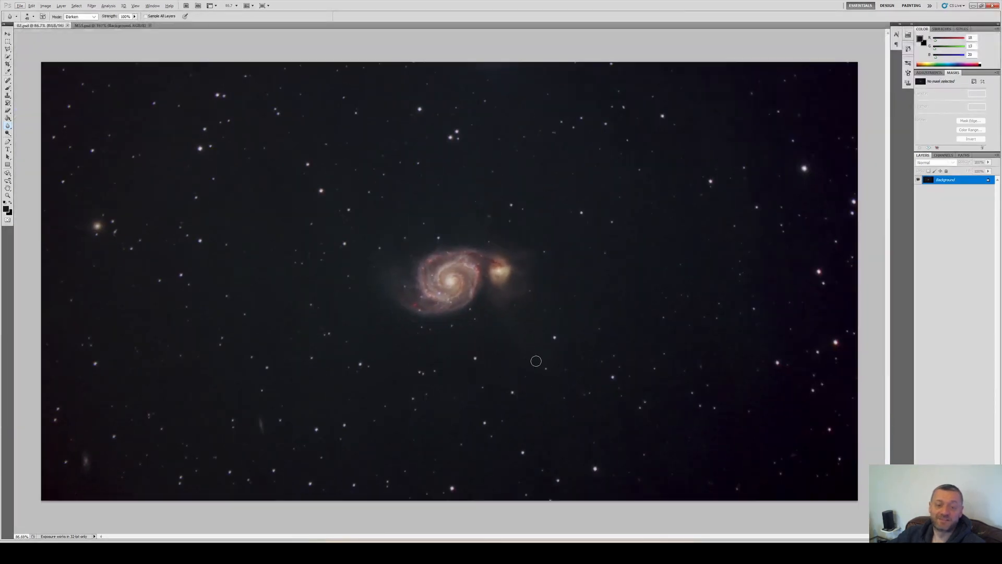
pyautogui.hotkey('ctrl', 'Tab')
pyautogui.hotkey('ctrl', 'Tab')
pyautogui.hotkey('ctrl', 'Tab')
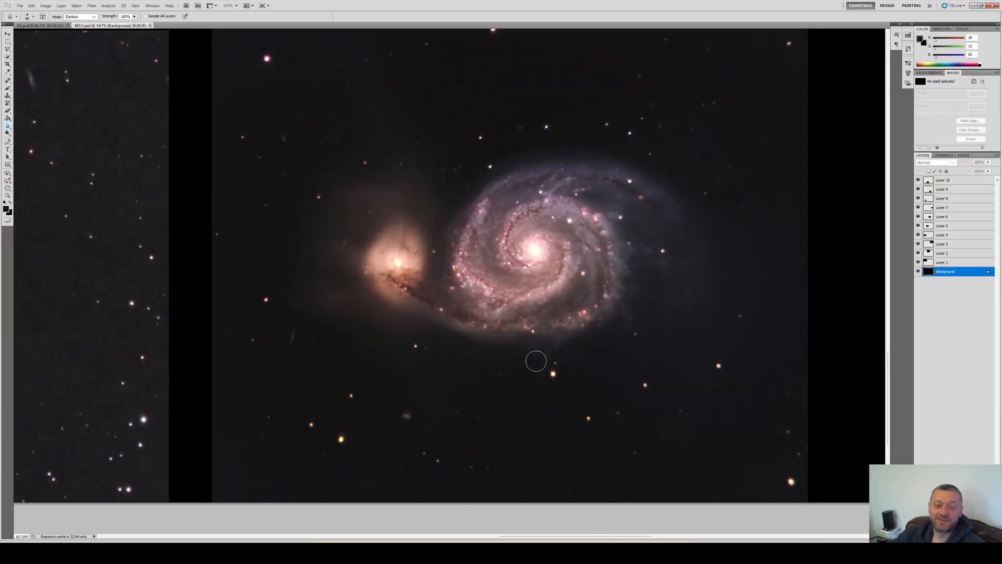
pyautogui.hotkey('ctrl', '0')
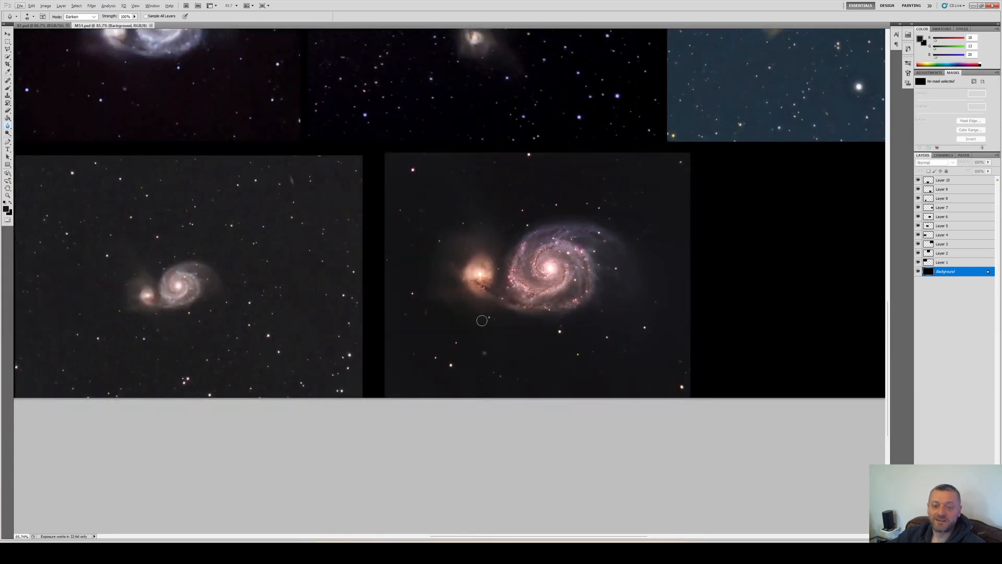
pyautogui.hotkey('ctrl', 'Tab')
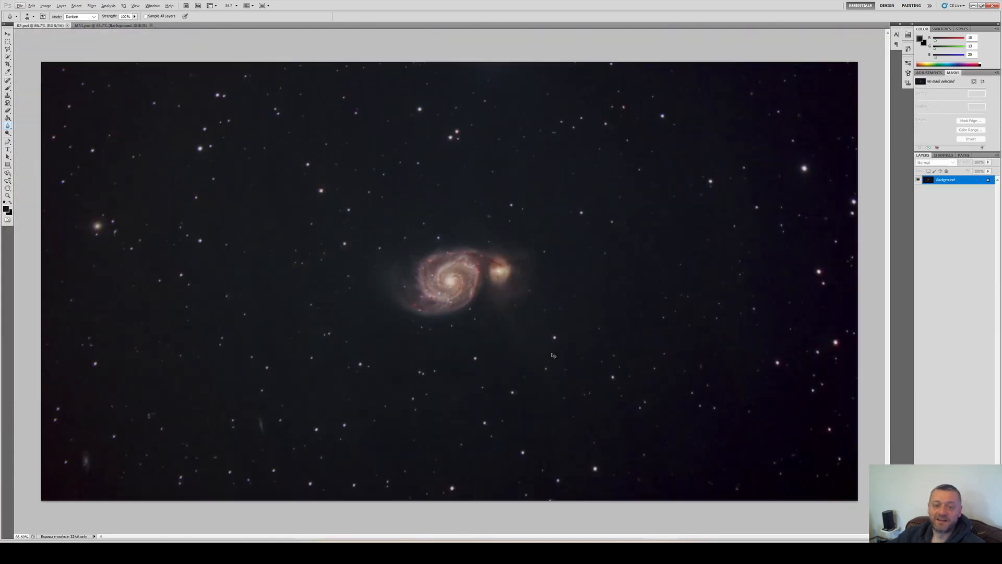